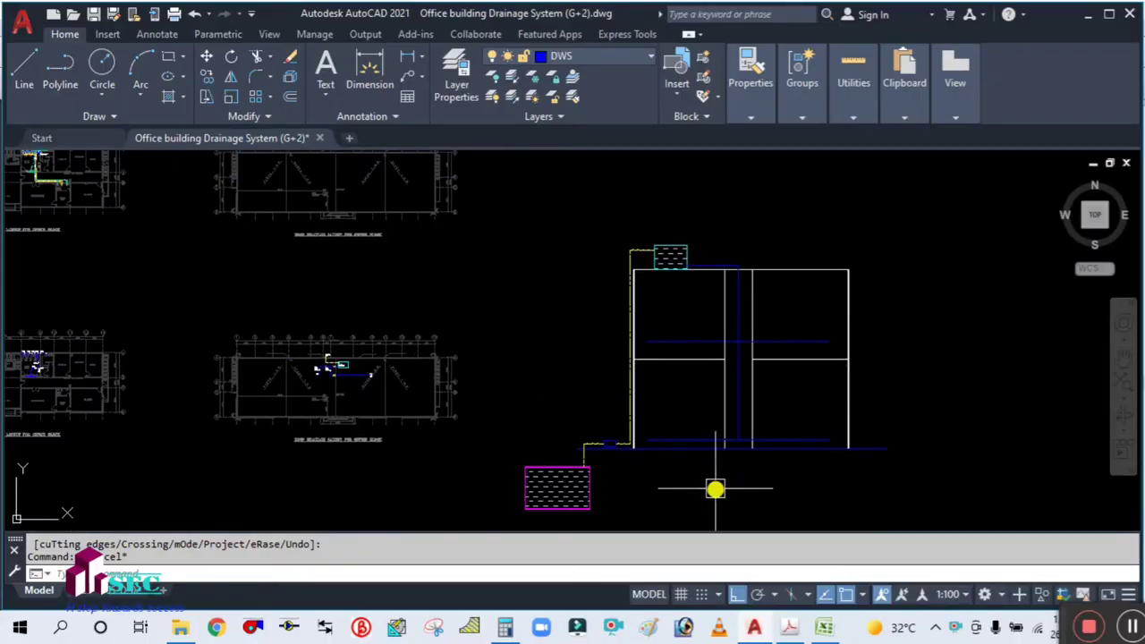
- Examine the building section's water supply route from the underground tank through the yellow riser to the roof tank and blue distribution pipes
middle_drag(715, 488, 710, 462)
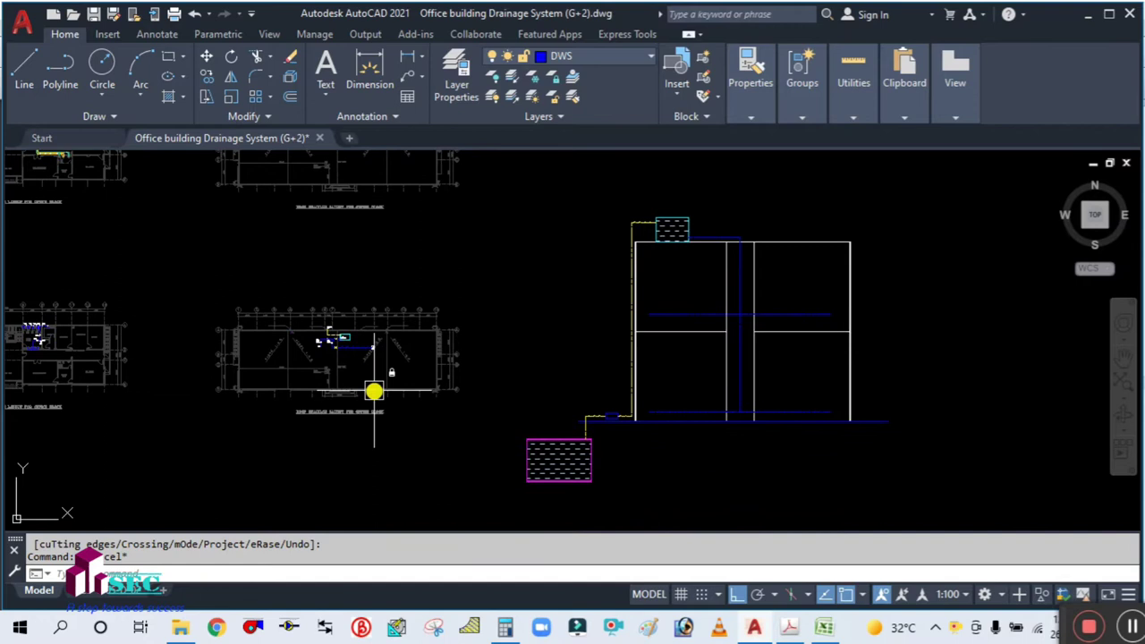
scroll(374, 391, up, 2)
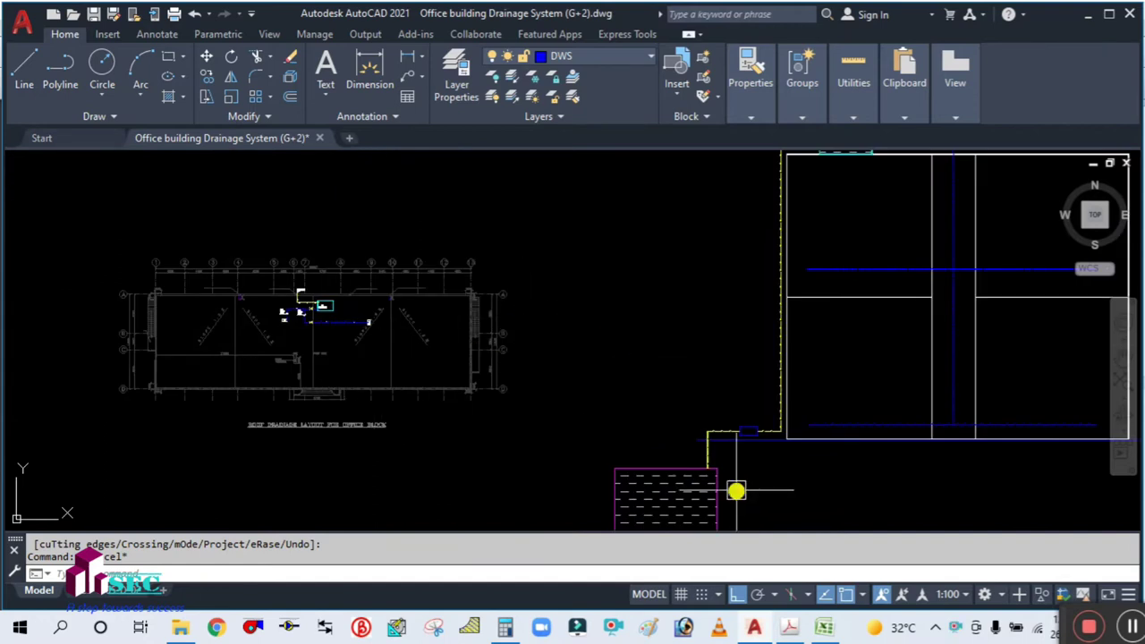
middle_drag(736, 489, 691, 416)
scroll(694, 413, down, 2)
middle_drag(887, 308, 856, 335)
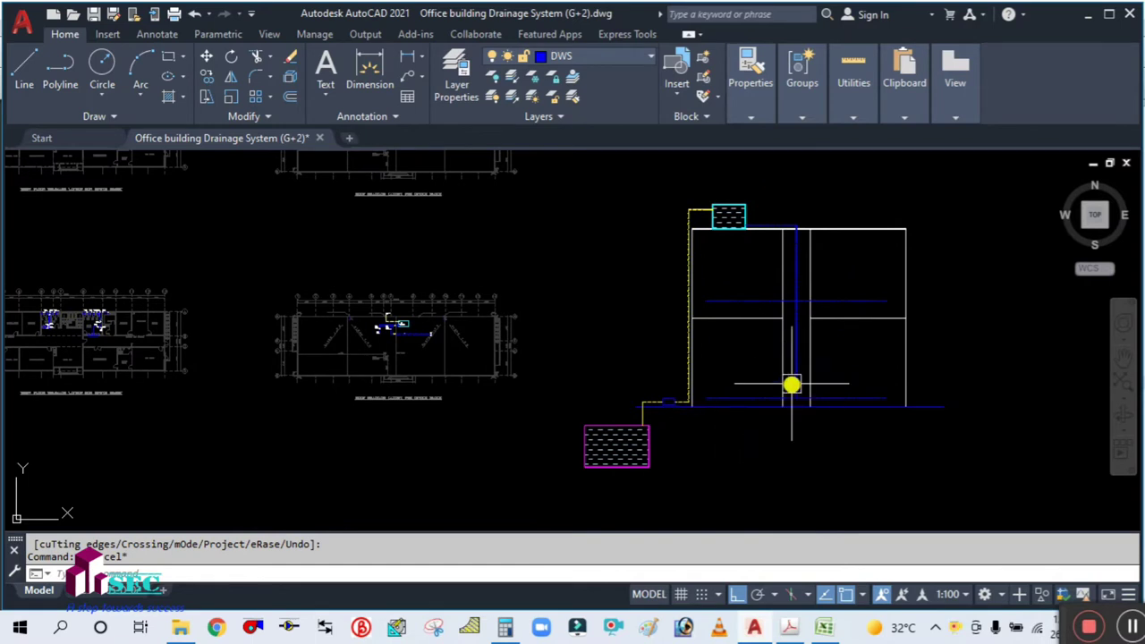
scroll(772, 296, up, 4)
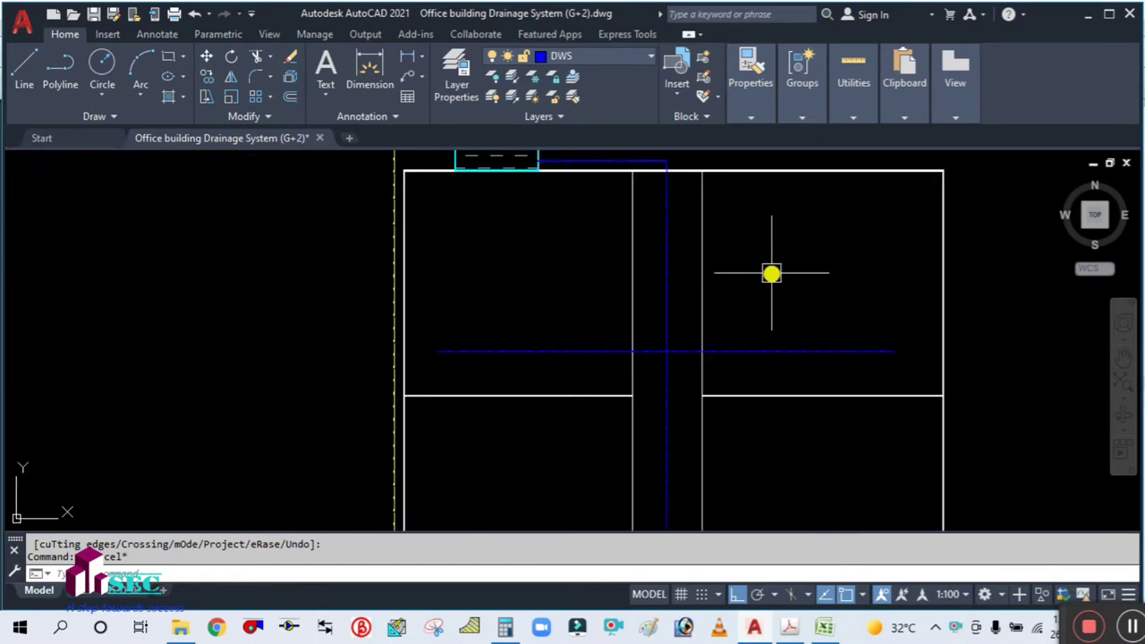
scroll(772, 404, down, 2)
middle_drag(775, 401, 728, 332)
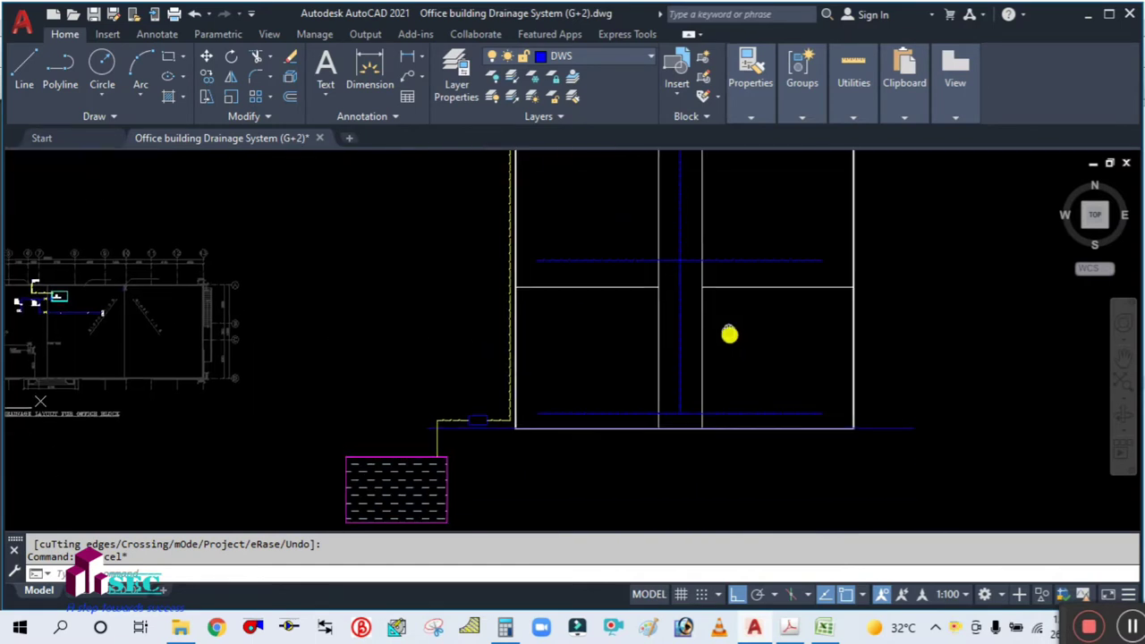
middle_drag(453, 460, 482, 472)
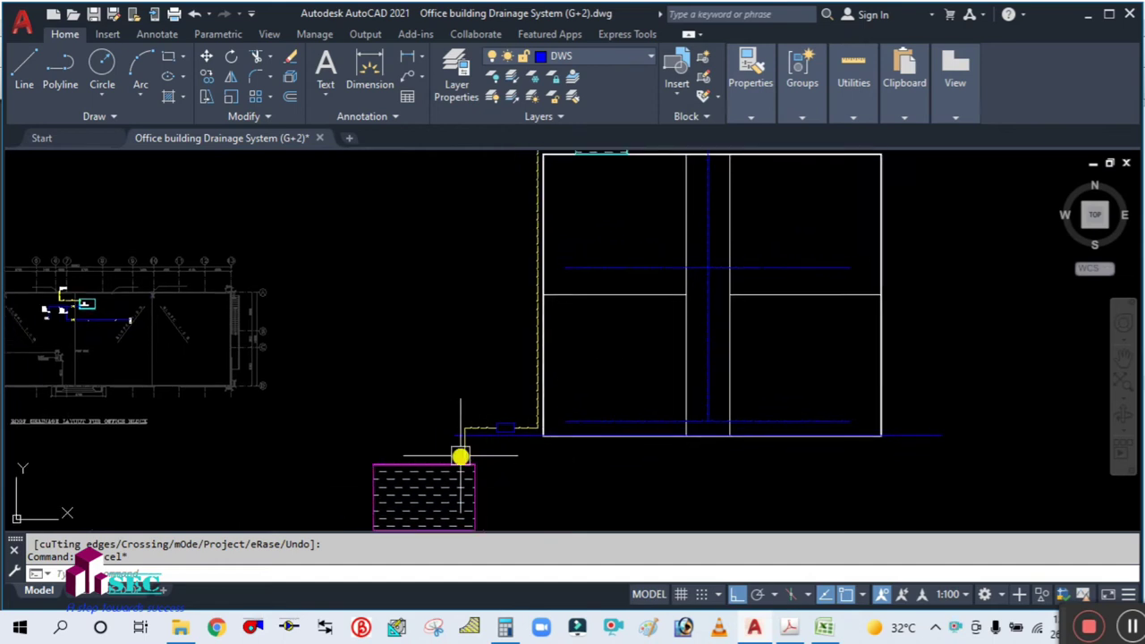
scroll(447, 493, down, 2)
scroll(524, 240, up, 4)
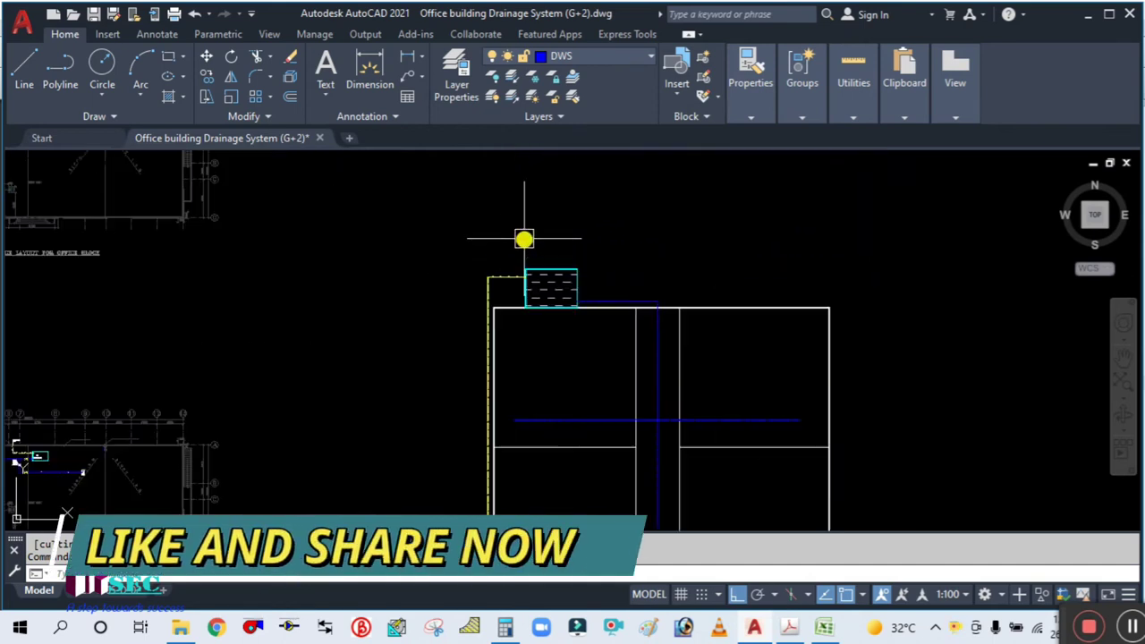
scroll(532, 293, down, 2)
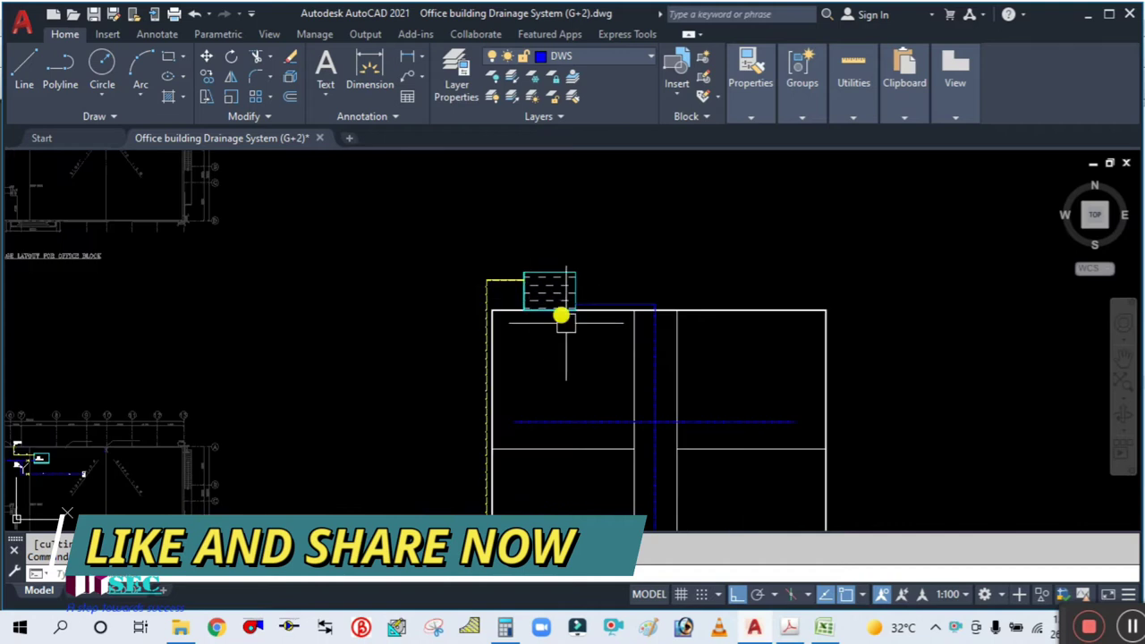
middle_drag(577, 409, 583, 301)
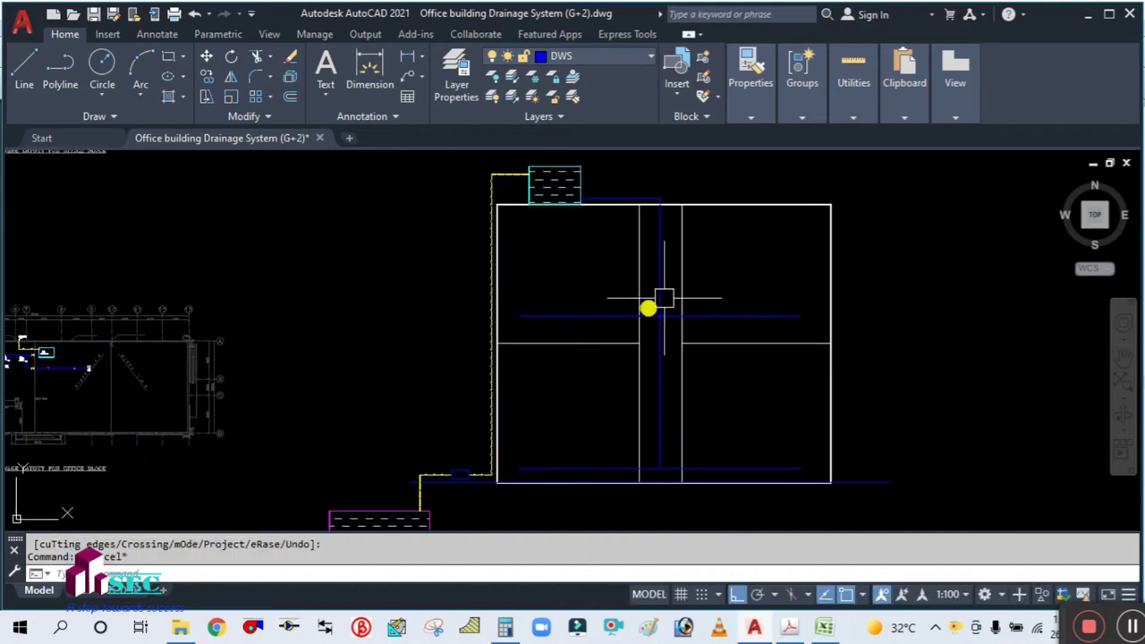
scroll(449, 447, up, 4)
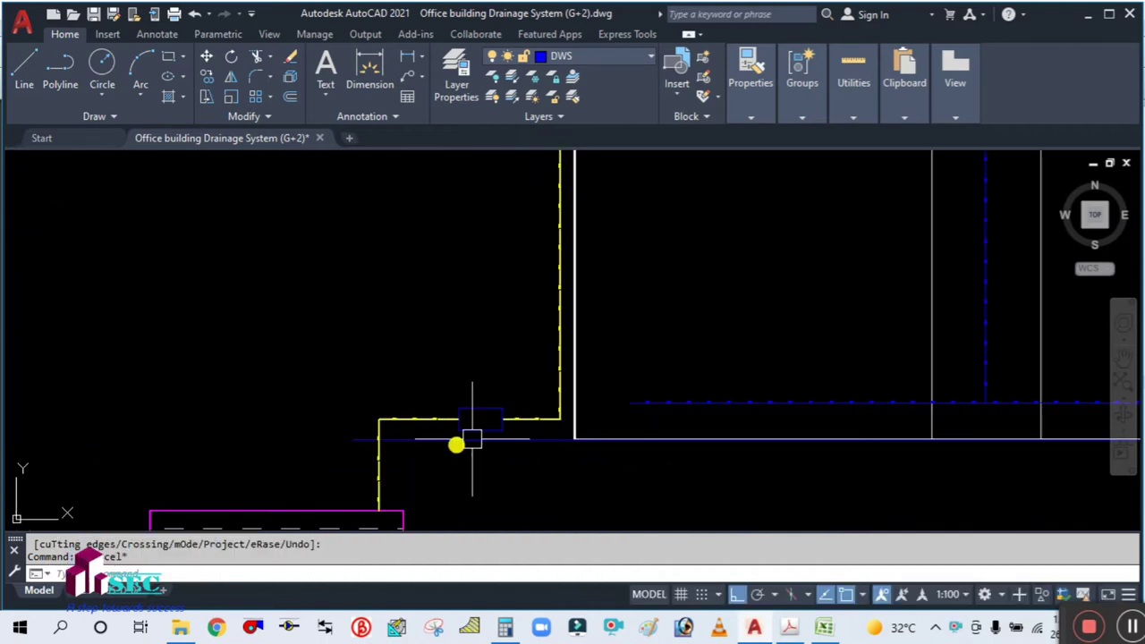
scroll(472, 439, down, 4)
middle_drag(342, 429, 441, 434)
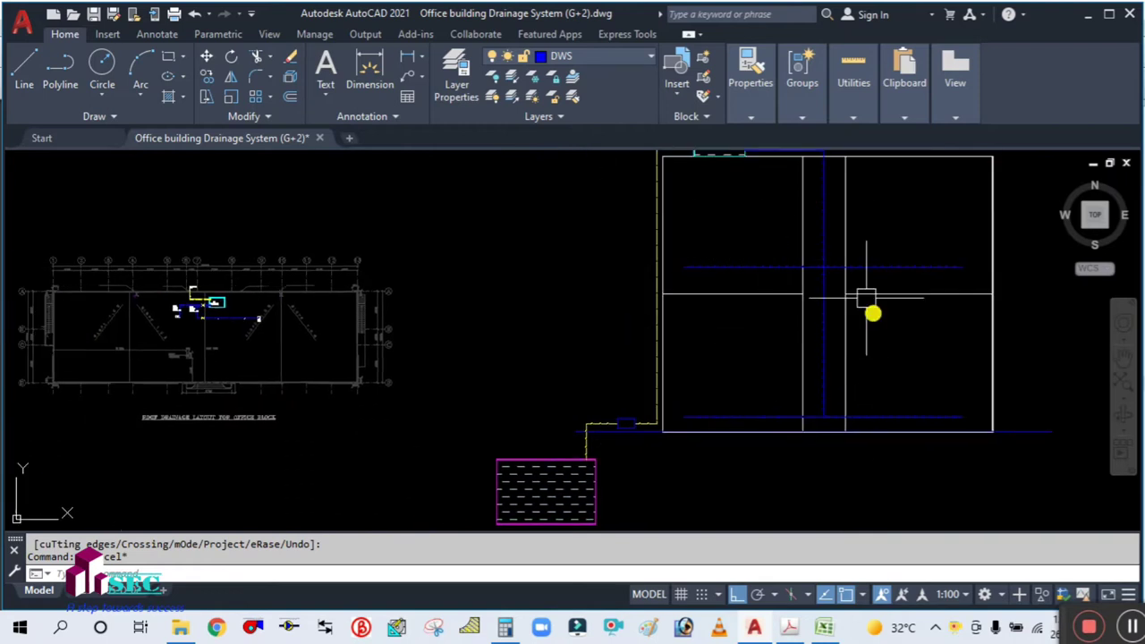
- Copy the FU 61 text from the roof drainage layout to just above the magenta tank in the building section, with Ortho off
scroll(618, 345, down, 2)
scroll(362, 339, up, 4)
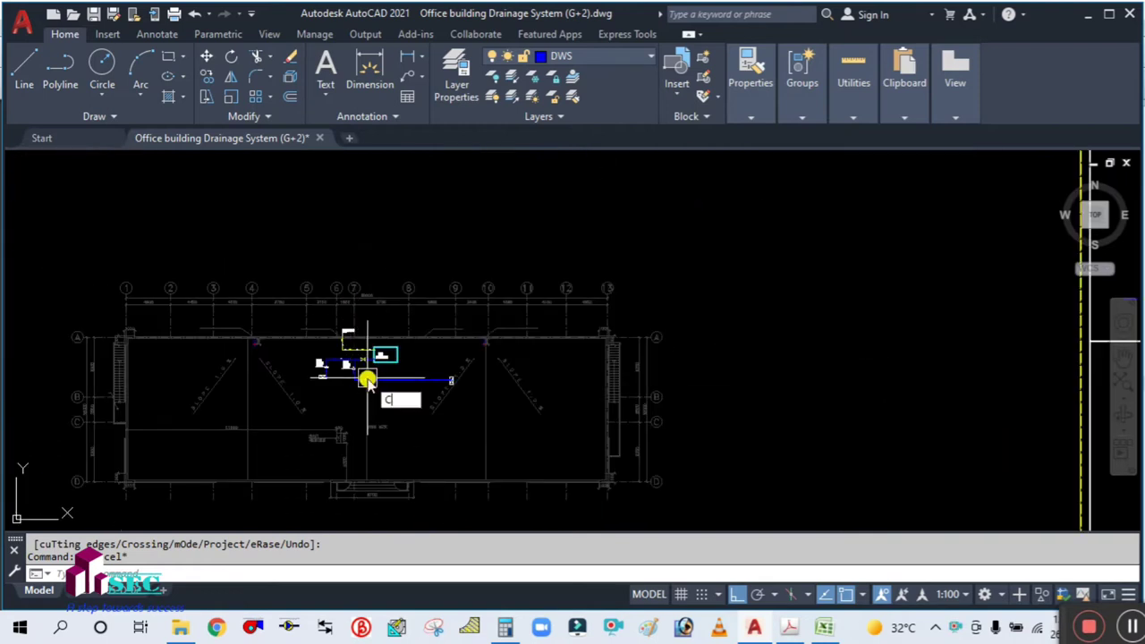
text(O)
key(Return)
scroll(356, 371, up, 5)
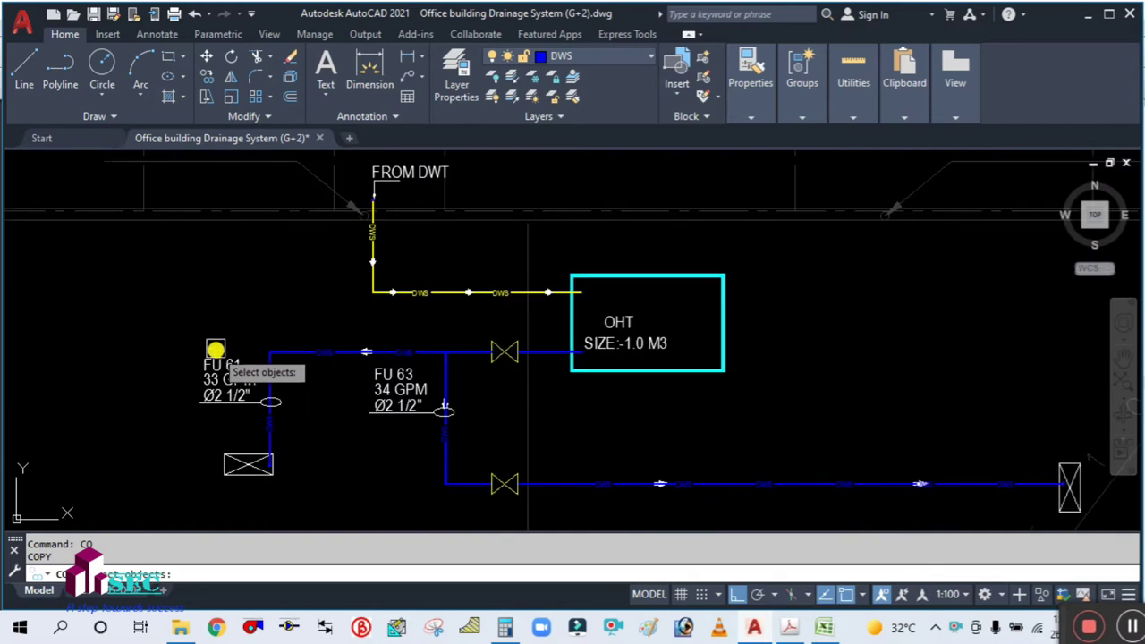
click(215, 357)
key(Return)
click(207, 346)
scroll(225, 357, down, 4)
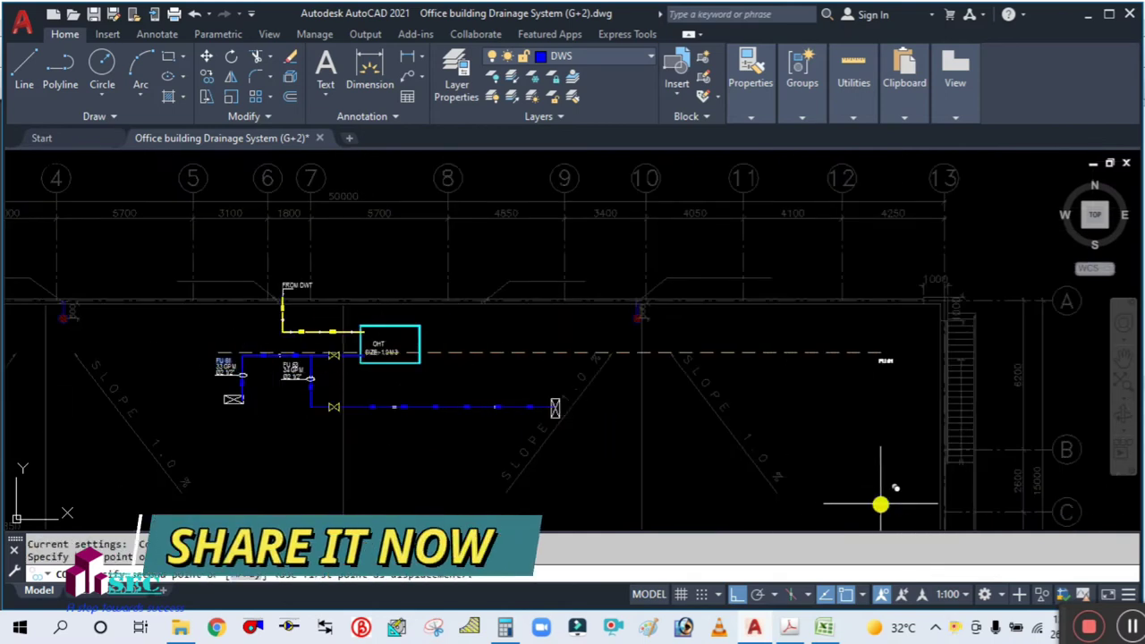
scroll(510, 343, down, 5)
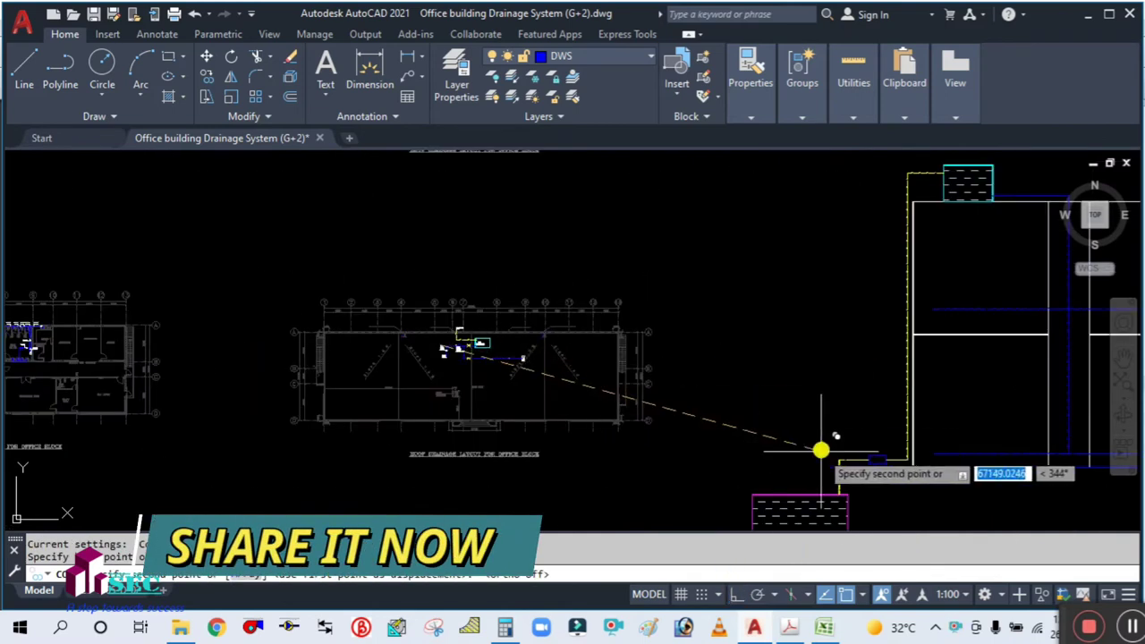
scroll(821, 450, up, 6)
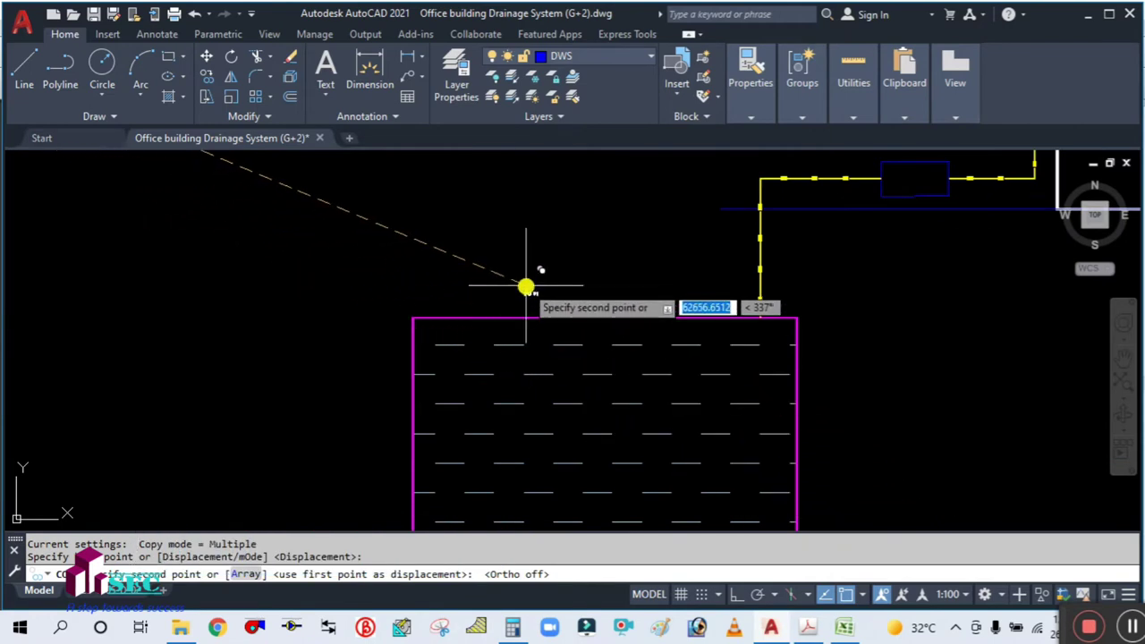
click(547, 286)
key(Escape)
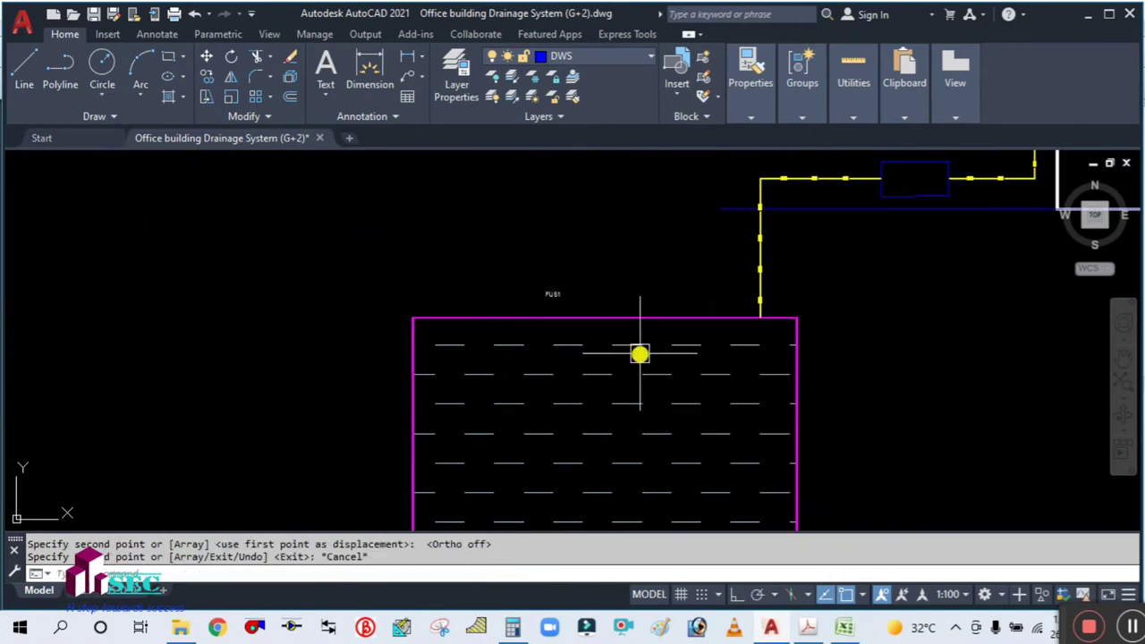
- Turn Ortho on and set the text height of the FU 61 copy above the magenta tank to 350
middle_drag(640, 361, 601, 276)
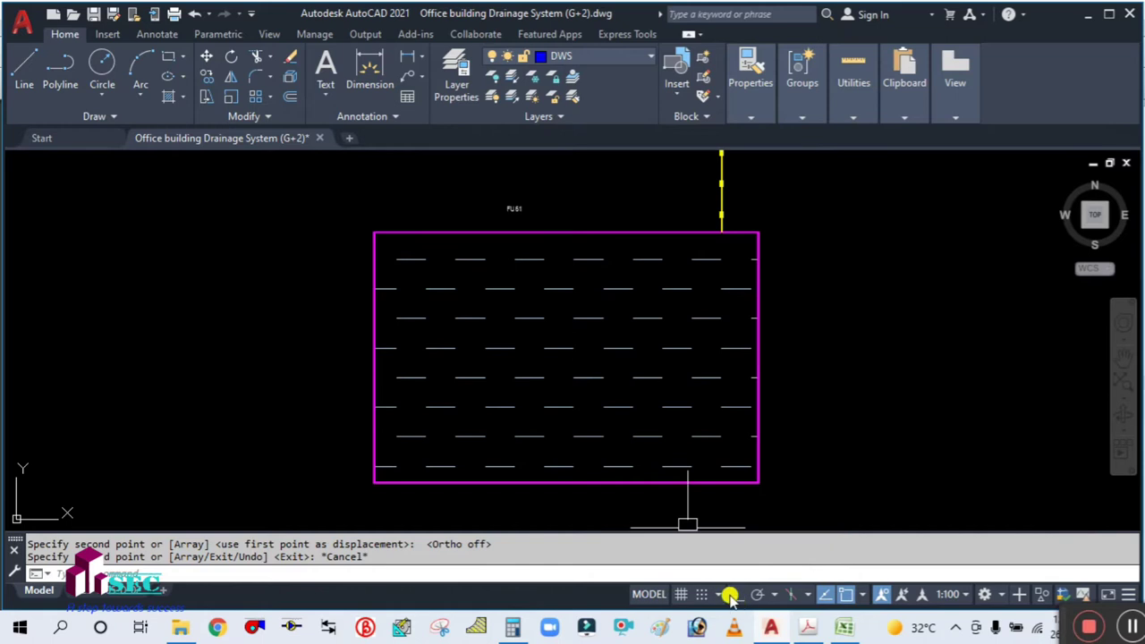
click(731, 596)
scroll(471, 216, up, 2)
click(547, 206)
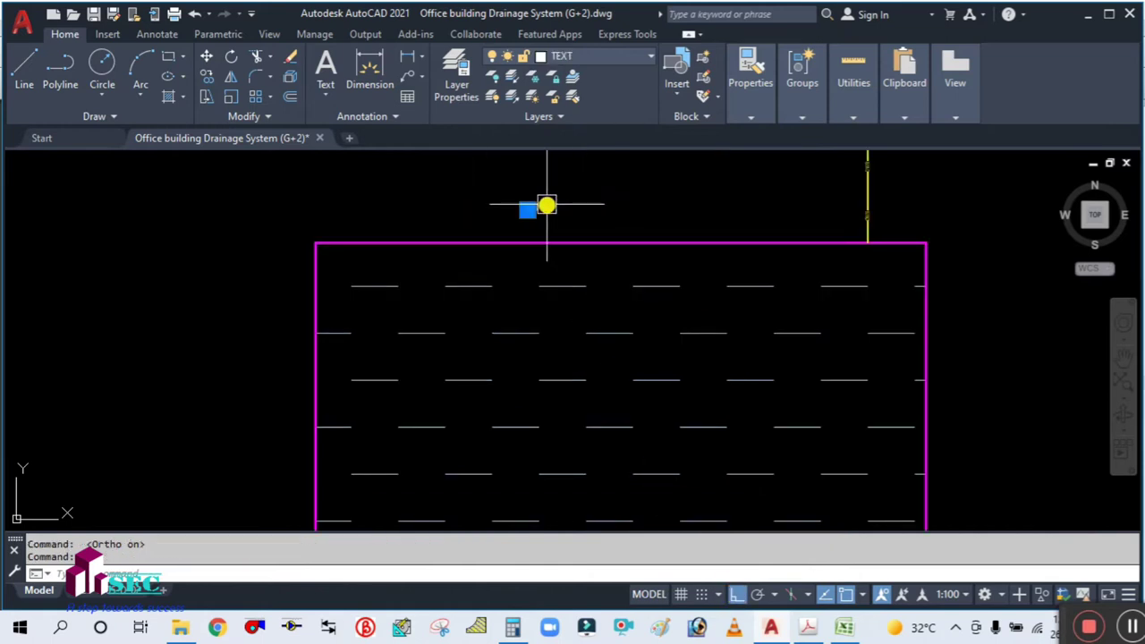
right_click(547, 204)
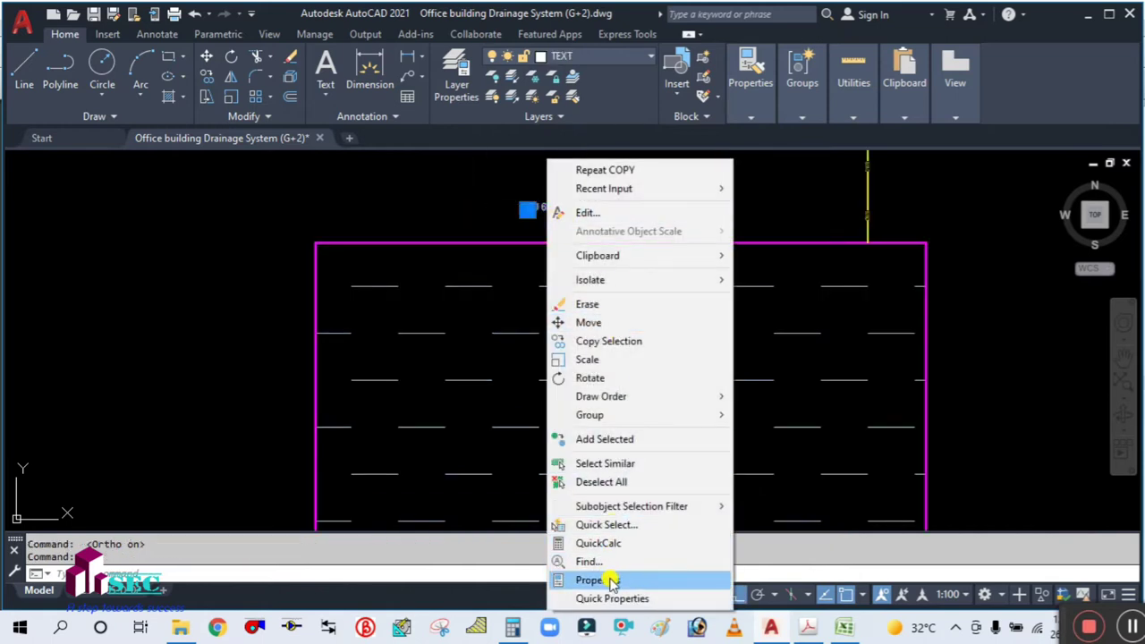
click(591, 579)
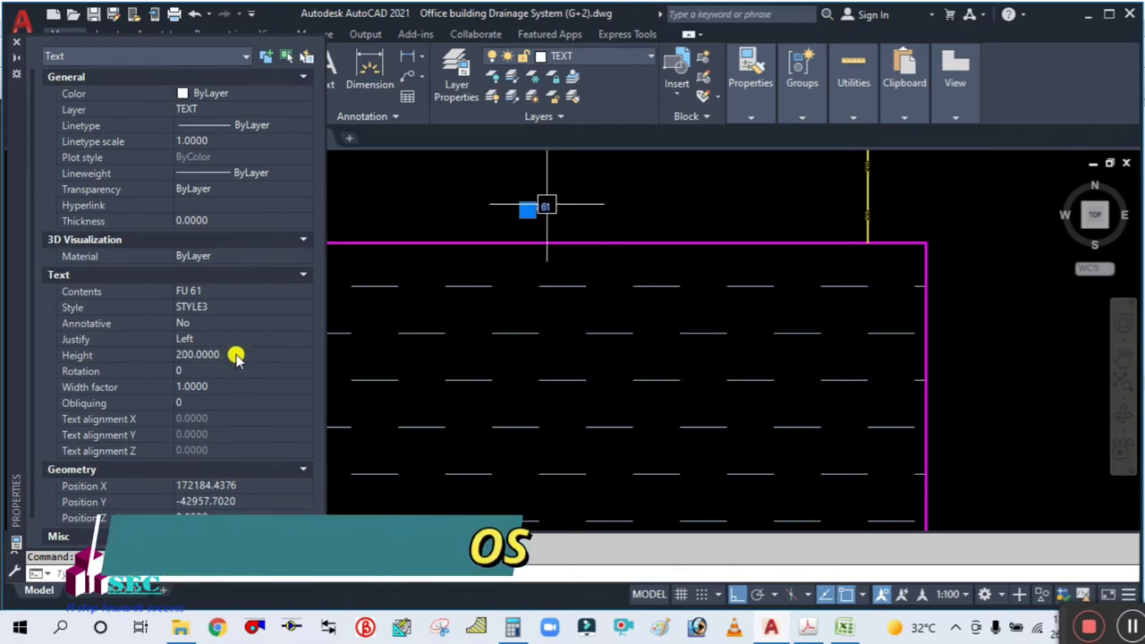
click(230, 353)
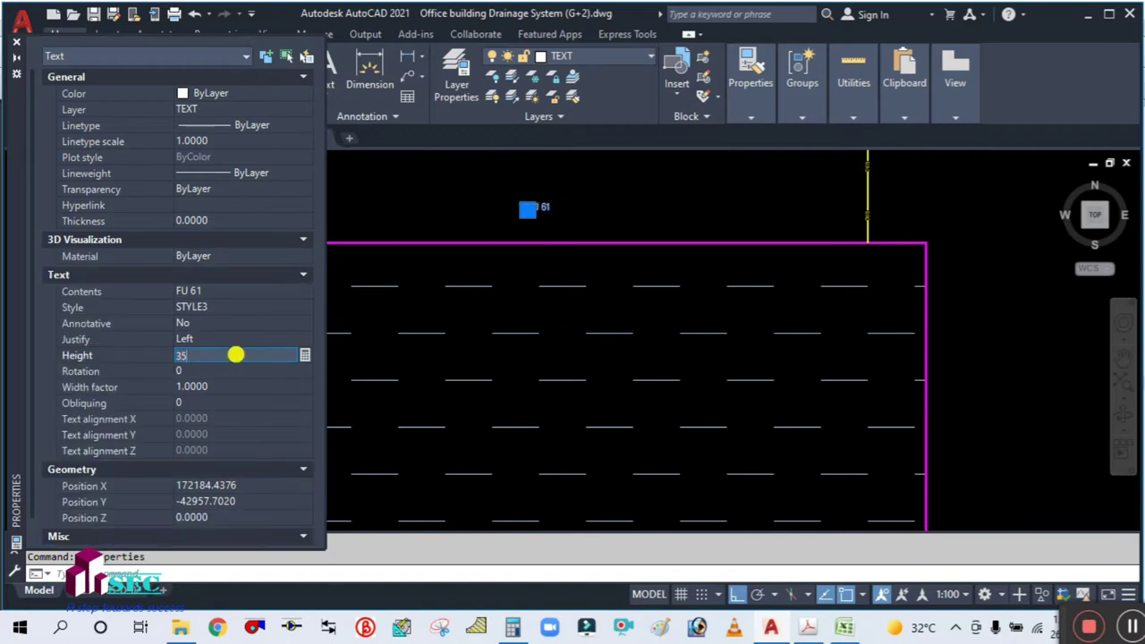
key(Tab)
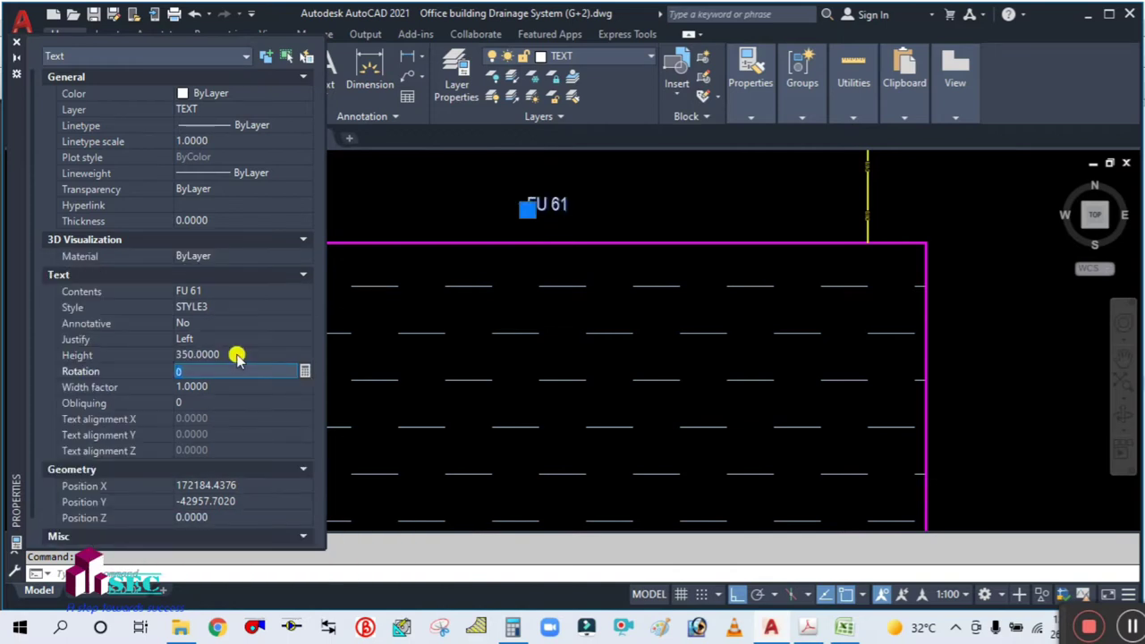
click(16, 46)
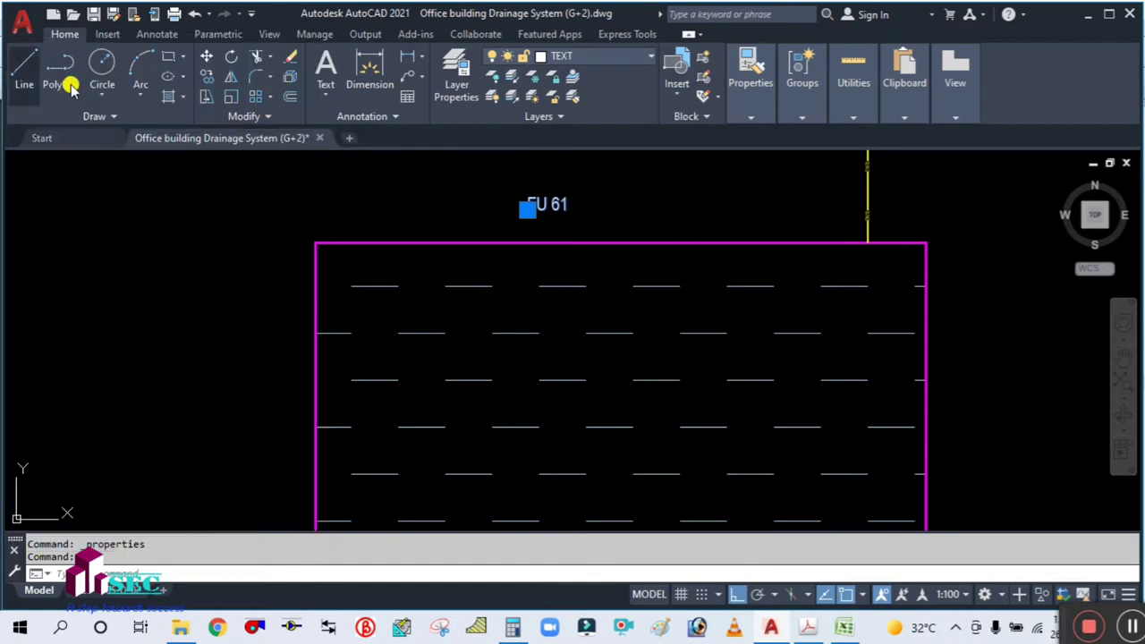
key(Escape)
- Change the text above the magenta tank to "UNDER GROUND DOMESTIC WATER TANK"
scroll(575, 352, down, 3)
scroll(563, 320, up, 4)
click(562, 260)
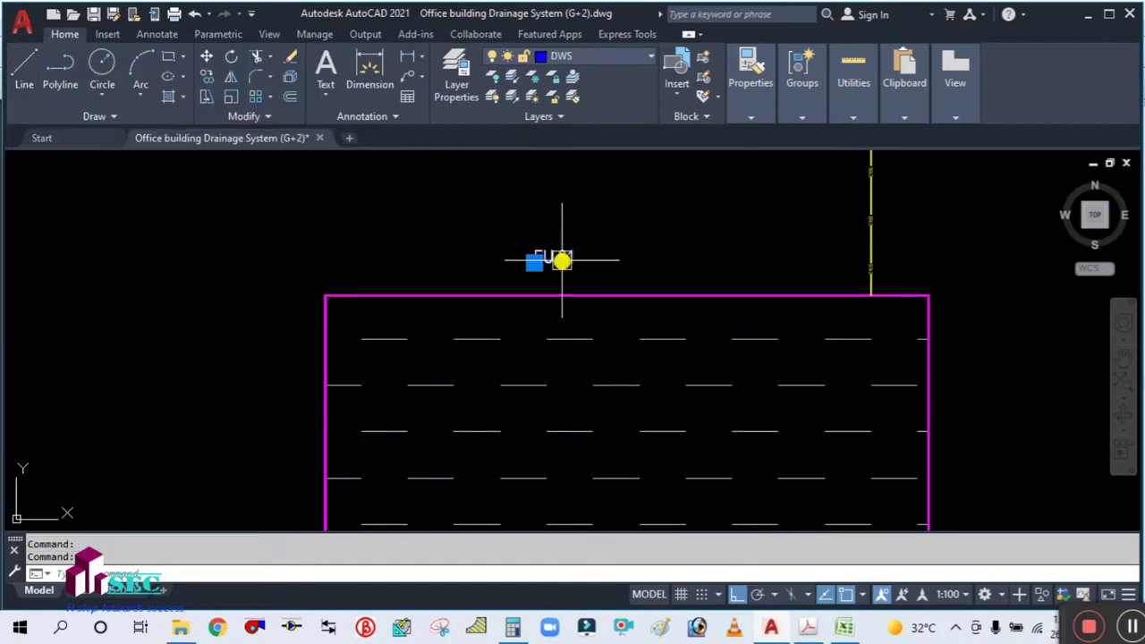
double_click(562, 261)
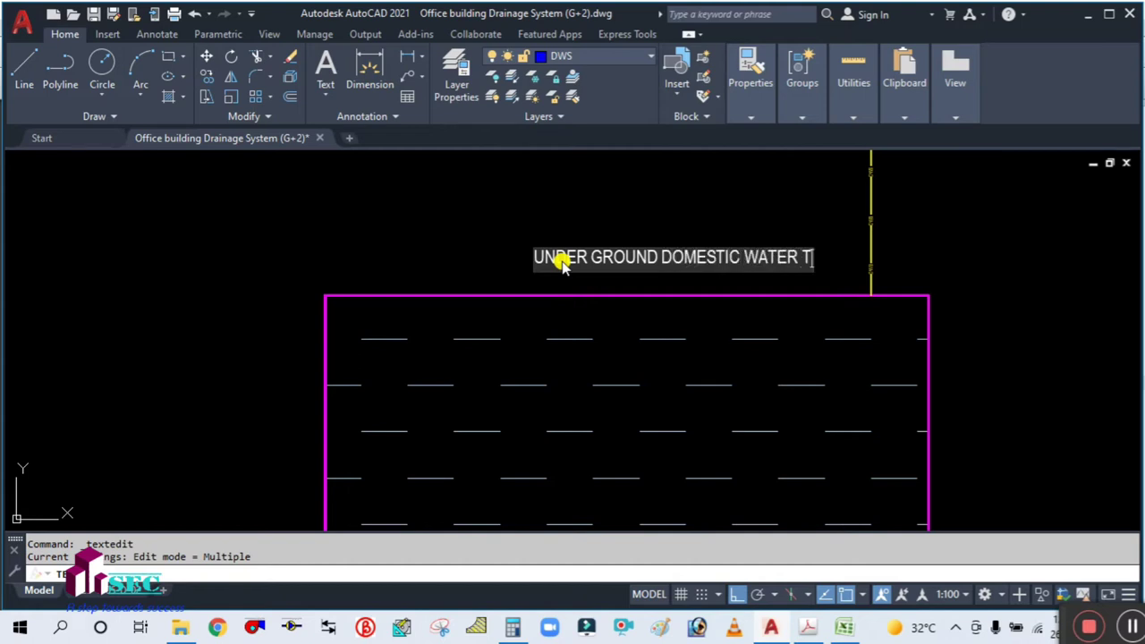
text(ANK)
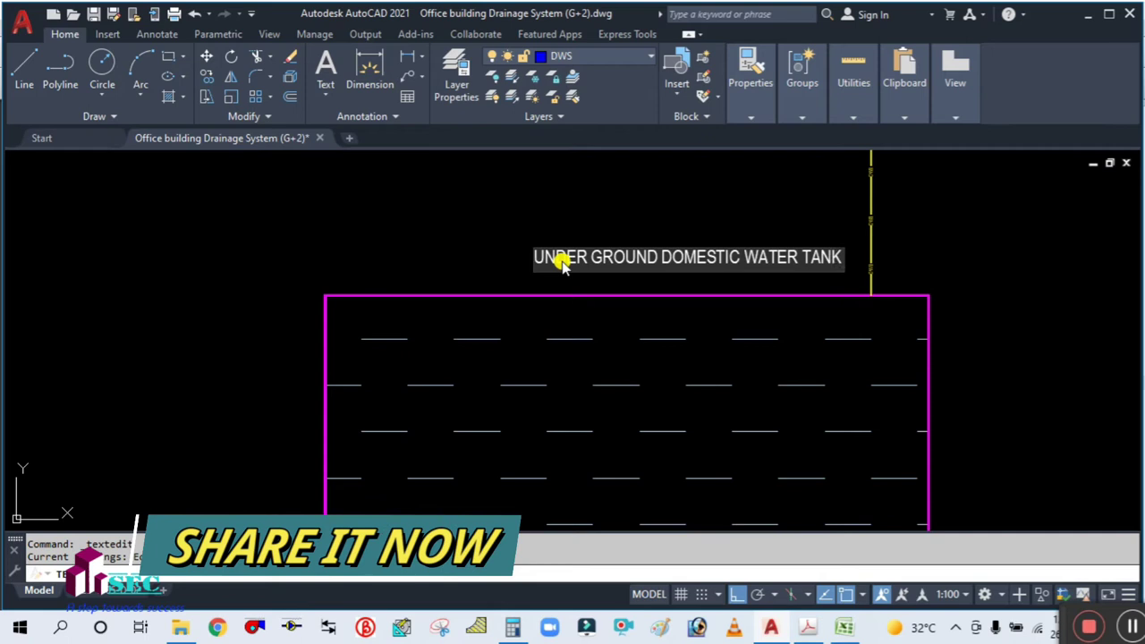
click(507, 201)
- Move the tank label horizontally to the left so it sits roughly centred above the magenta tank
scroll(642, 316, down, 4)
scroll(644, 304, up, 2)
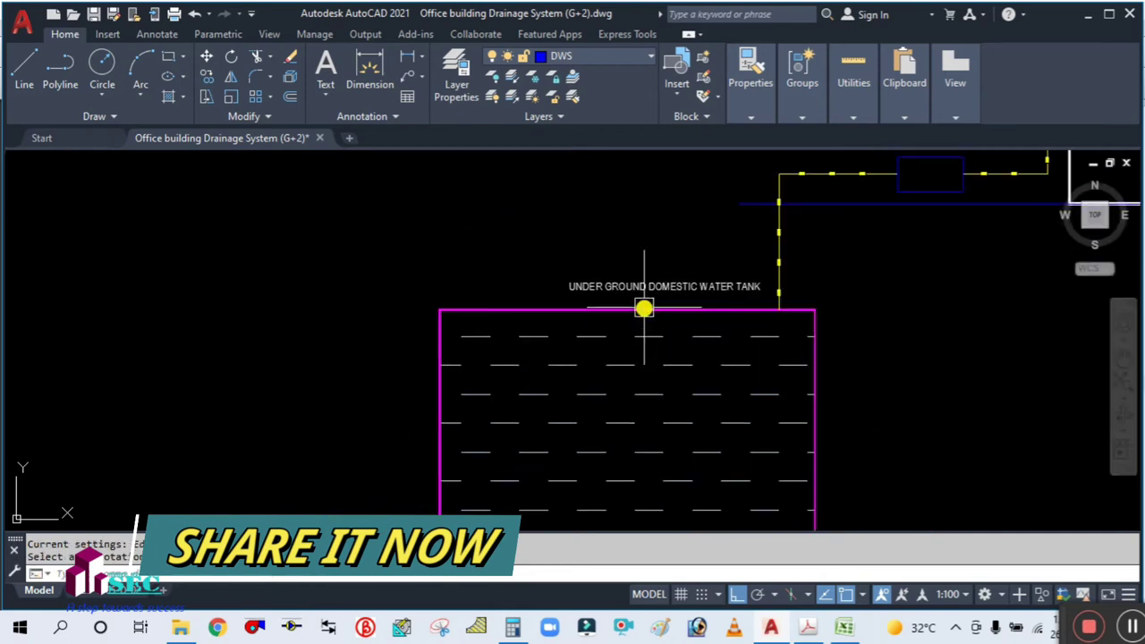
text(m)
key(space)
click(653, 288)
key(space)
click(667, 259)
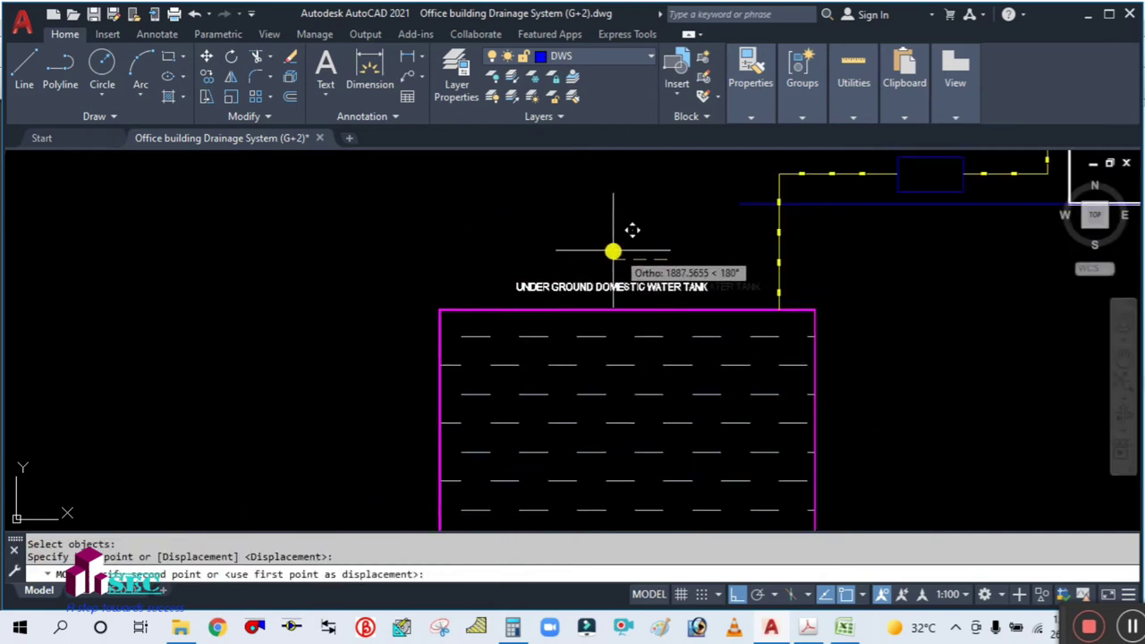
click(605, 250)
key(Escape)
- Copy the underground tank label straight up, to a clear spot above the original beside the yellow pipe
scroll(695, 289, down, 3)
scroll(716, 276, up, 3)
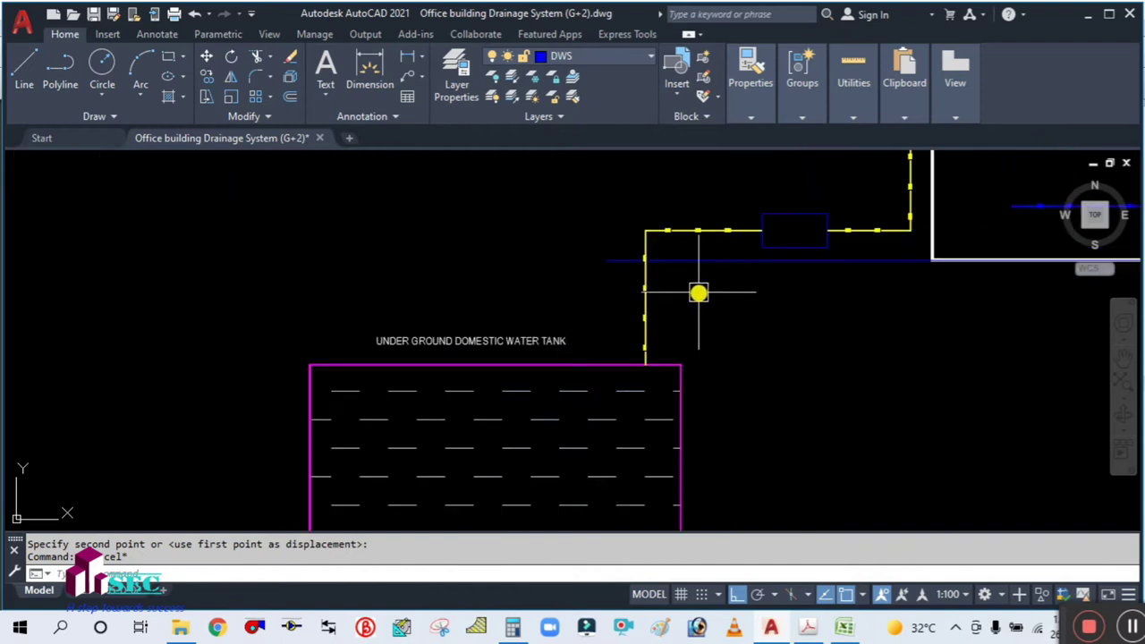
text(co)
key(Return)
click(511, 341)
scroll(523, 350, down, 2)
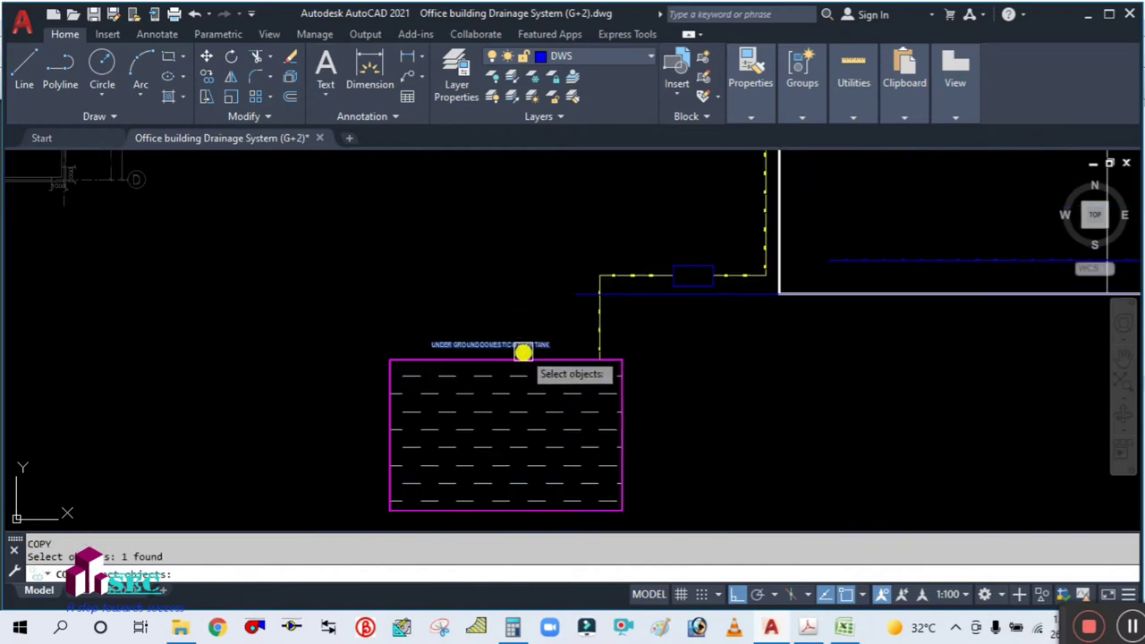
key(Return)
click(673, 429)
click(685, 332)
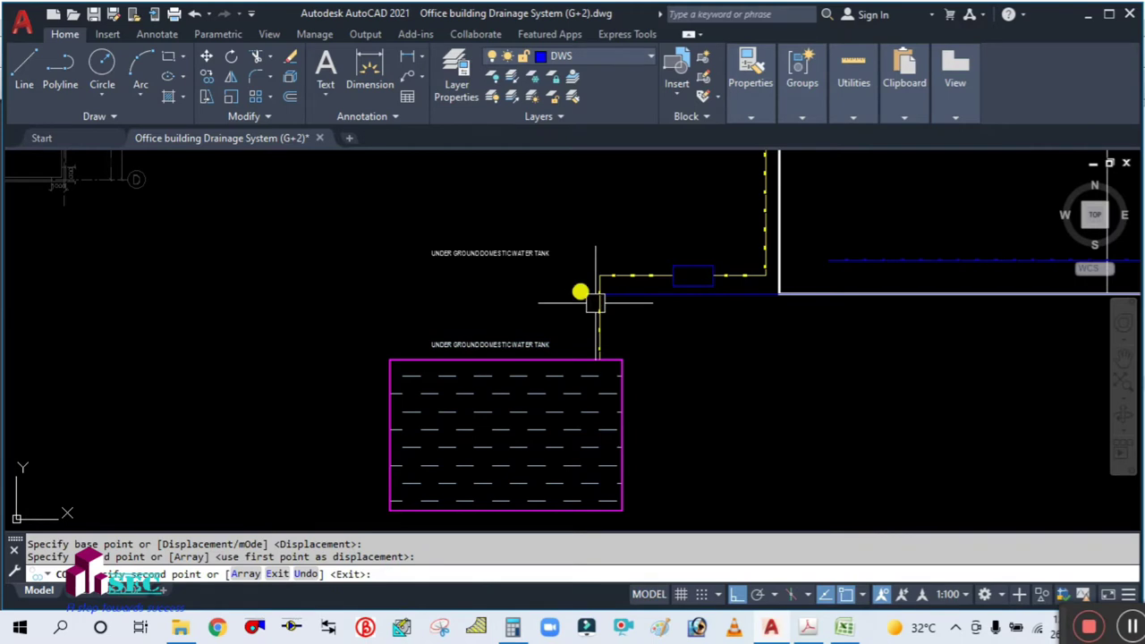
key(Escape)
- Move the upper copy of the tank label horizontally to above the blue rectangle on the yellow pipe
scroll(522, 252, up, 2)
text(m)
key(Return)
click(496, 256)
key(Return)
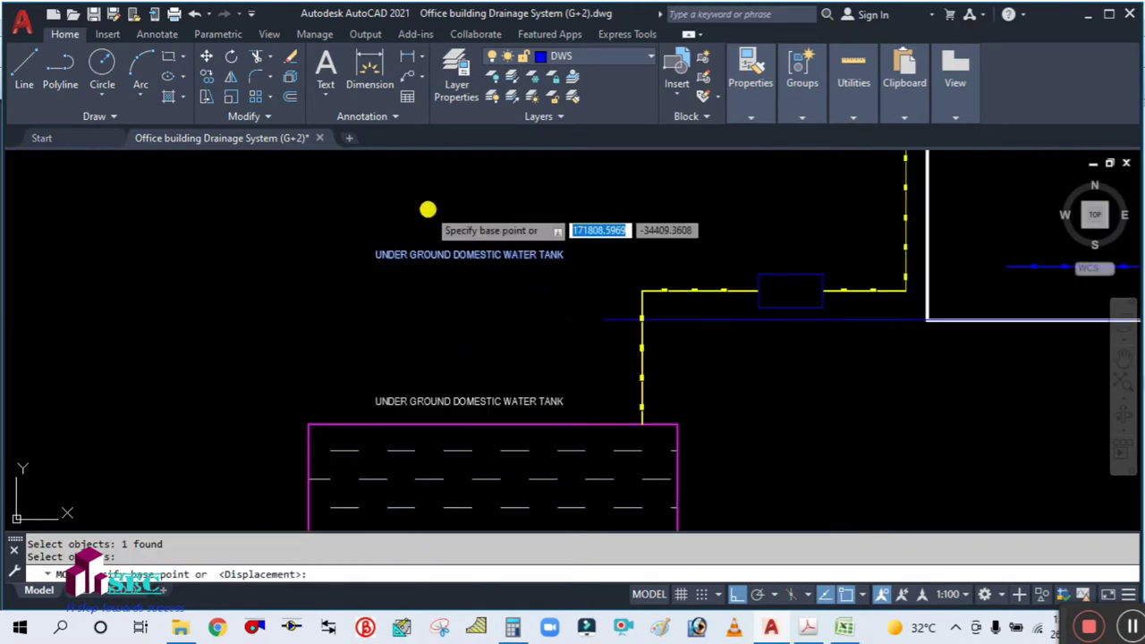
click(428, 207)
click(730, 206)
- Change the text of the label above the blue rectangle on the yellow pipe to "TRANSFER PUMP"
scroll(823, 255, up, 2)
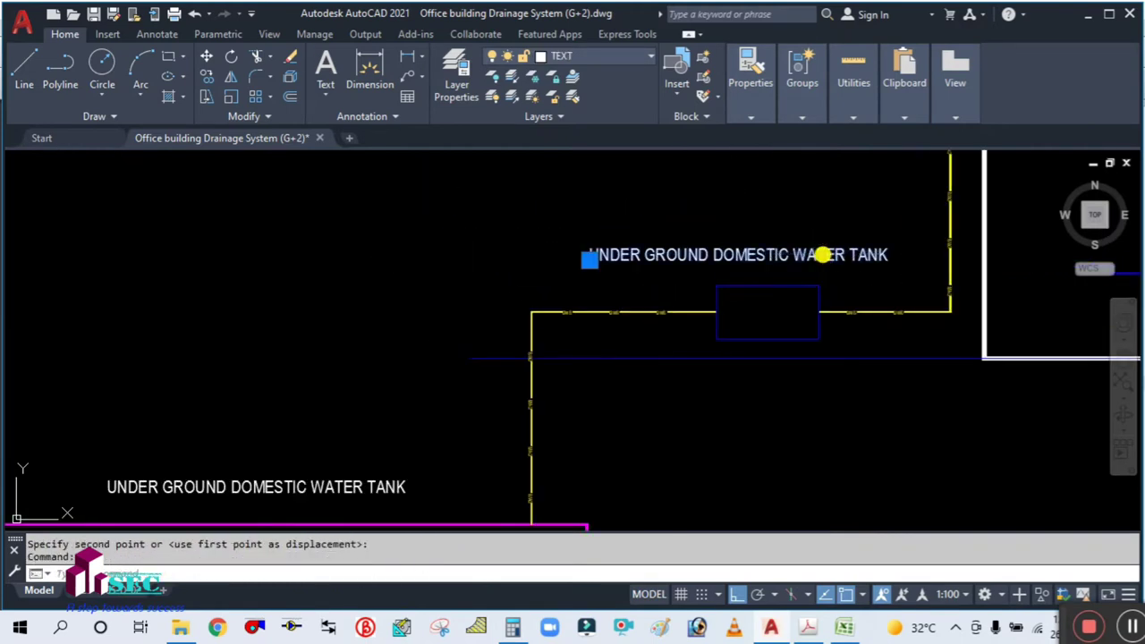
double_click(823, 255)
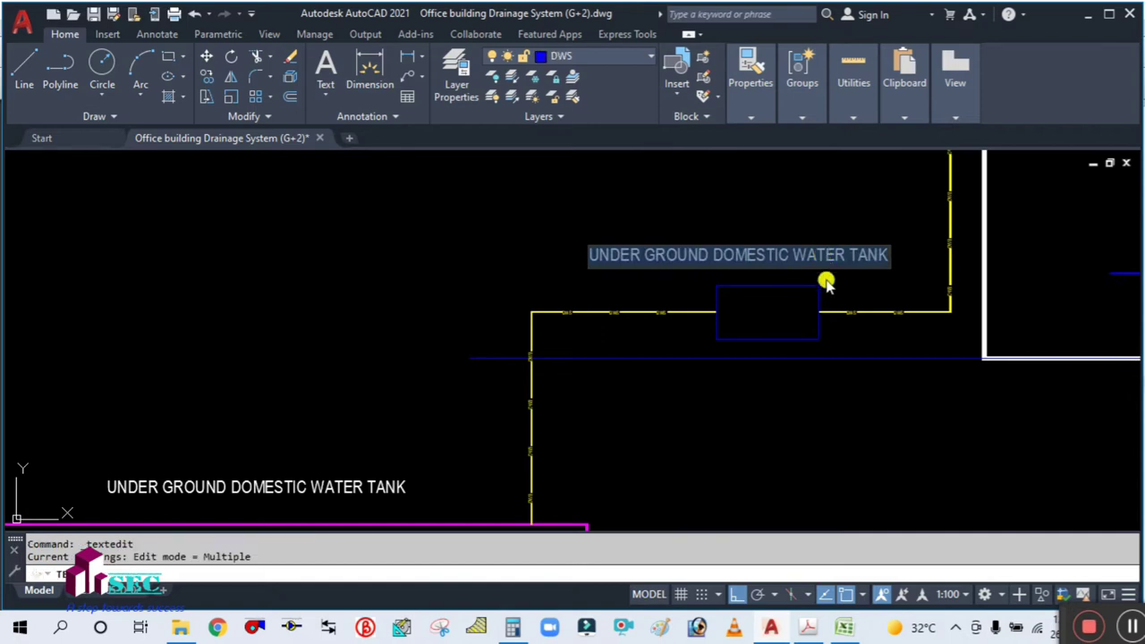
double_click(831, 256)
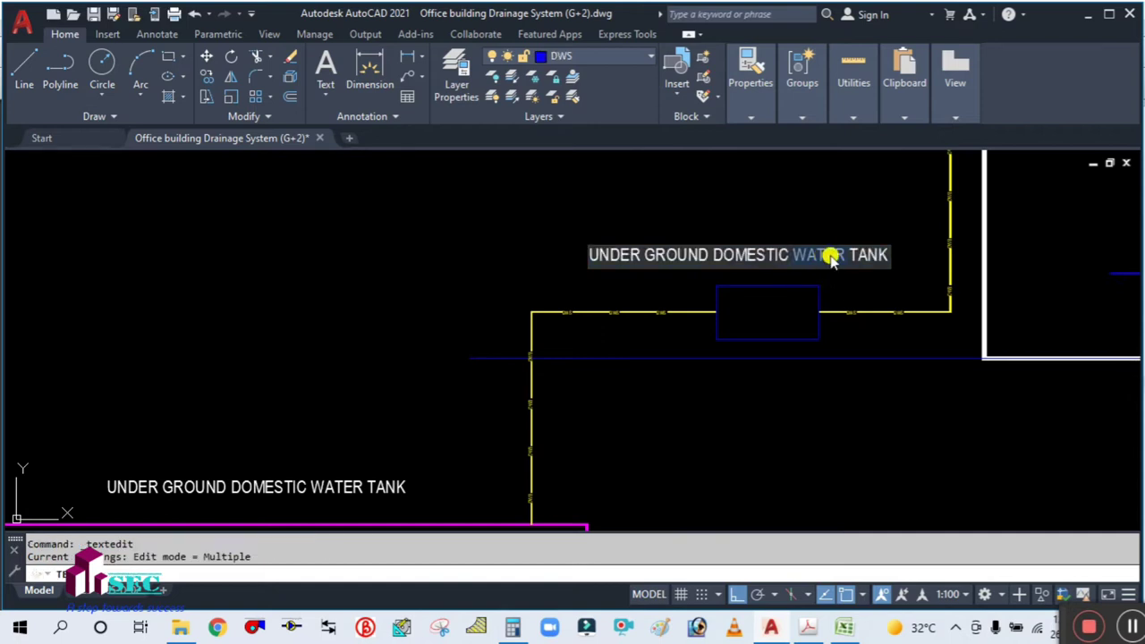
key(Delete)
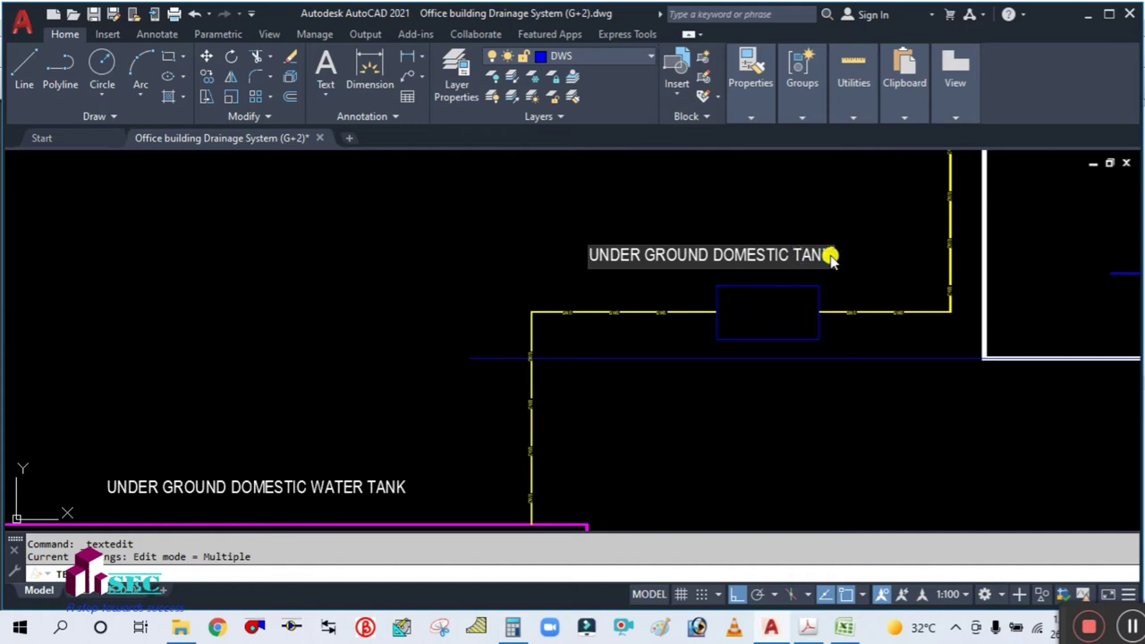
key(BackSpace)
key(BackSpace)
key(BackSpace)
key(BackSpace)
key(BackSpace)
key(BackSpace)
key(BackSpace)
key(BackSpace)
key(BackSpace)
key(BackSpace)
key(BackSpace)
key(BackSpace)
key(BackSpace)
key(BackSpace)
key(BackSpace)
key(BackSpace)
key(BackSpace)
key(BackSpace)
key(BackSpace)
key(BackSpace)
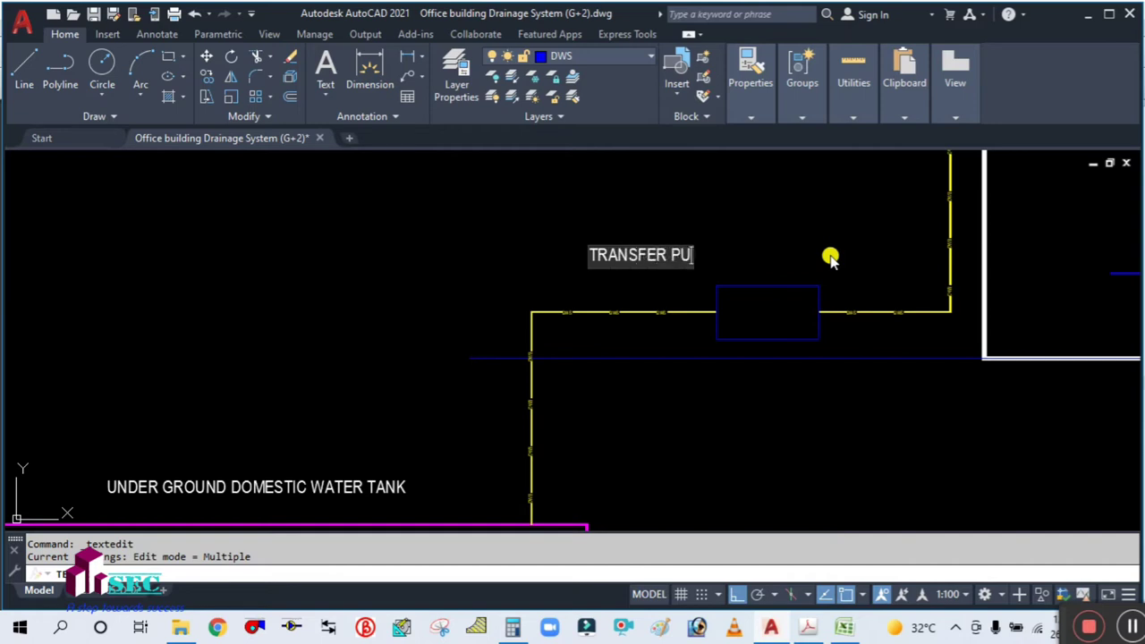
click(803, 247)
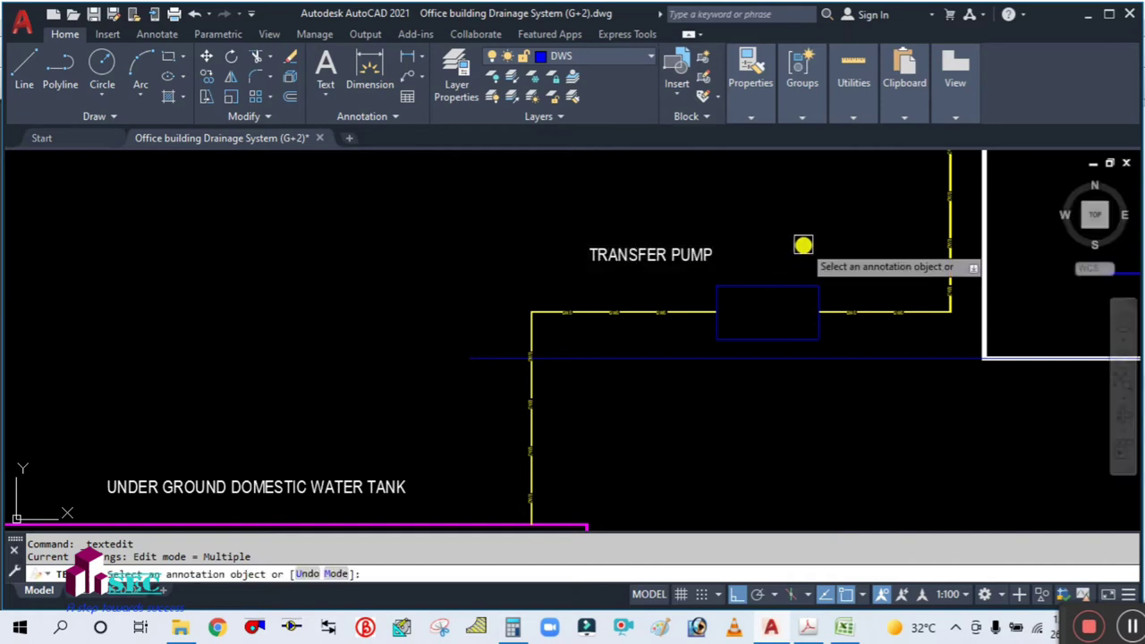
key(Escape)
- Move the TRANSFER PUMP label horizontally to the right so it sits above the blue rectangle
scroll(714, 246, down, 3)
middle_drag(715, 244, 644, 271)
scroll(636, 271, up, 4)
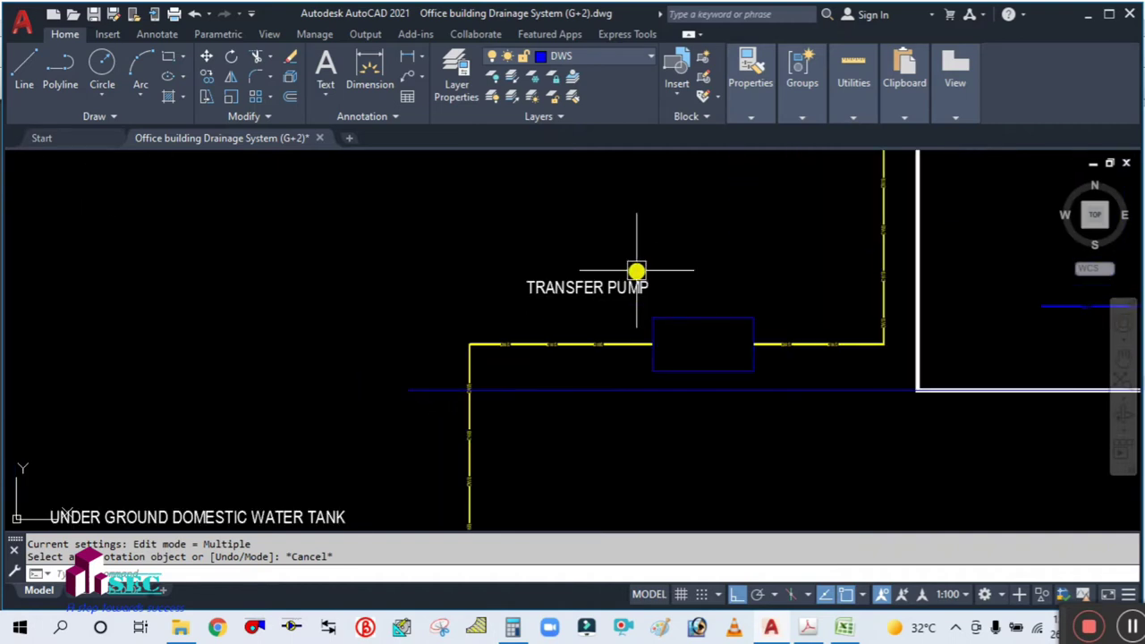
text(m)
key(space)
click(627, 281)
key(space)
click(615, 252)
click(713, 249)
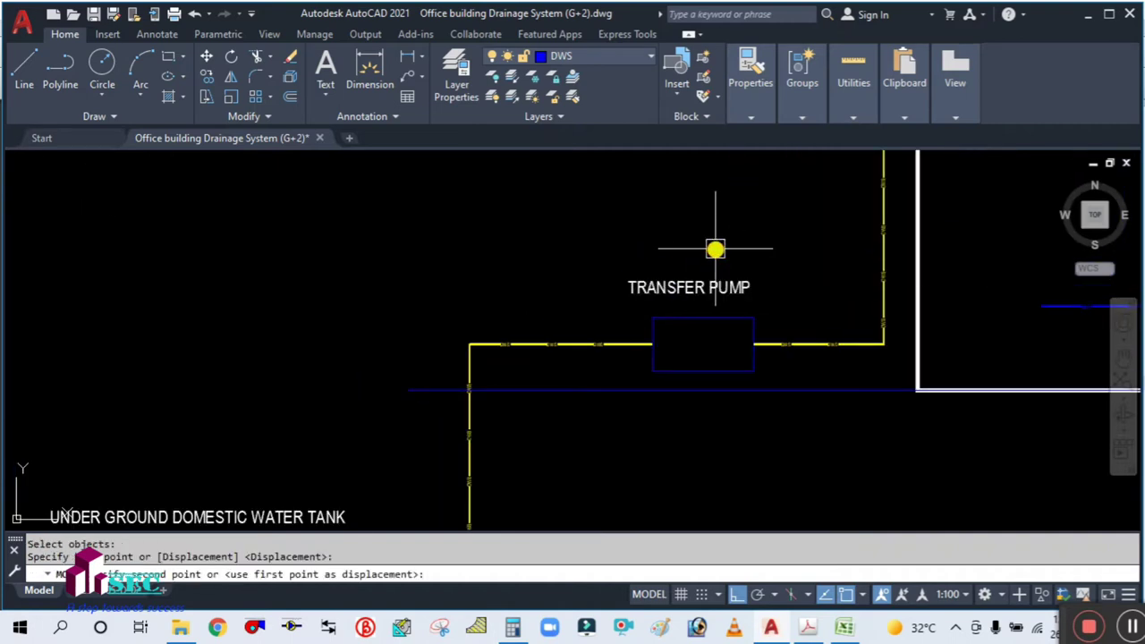
- Nudge the TRANSFER PUMP label slightly further right to centre it over the blue rectangle
scroll(656, 256, down, 2)
scroll(671, 255, up, 3)
key(Return)
click(670, 303)
key(space)
click(615, 253)
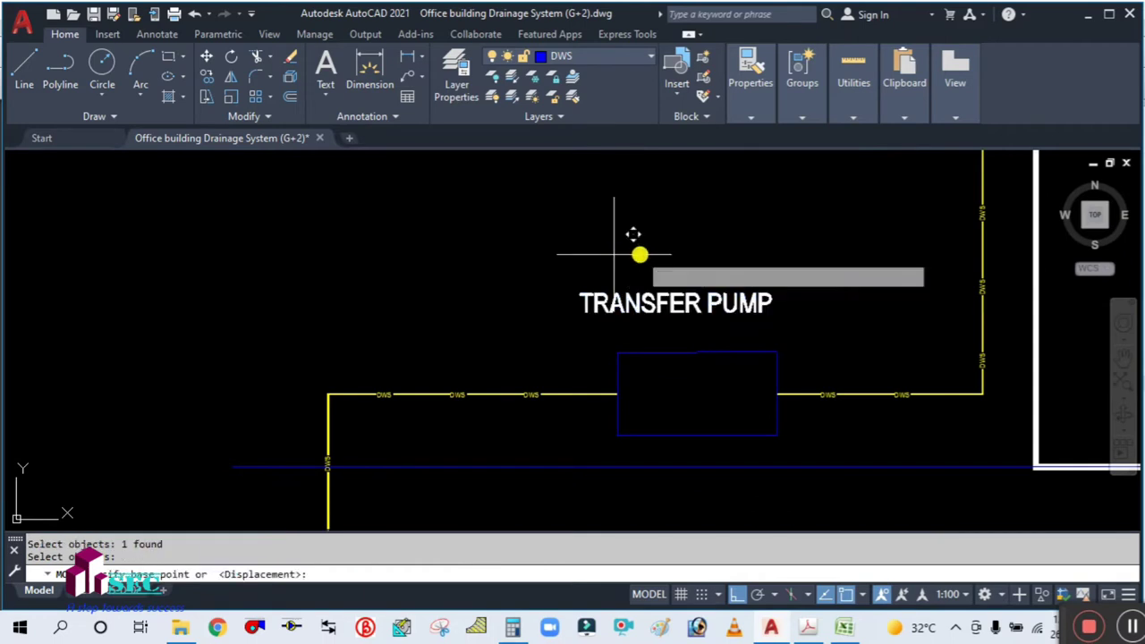
click(640, 254)
- Copy the TRANSFER PUMP label to just above the cyan rooftop tank with Ortho off, and turn Ortho back on
scroll(633, 267, down, 5)
middle_drag(679, 262, 666, 330)
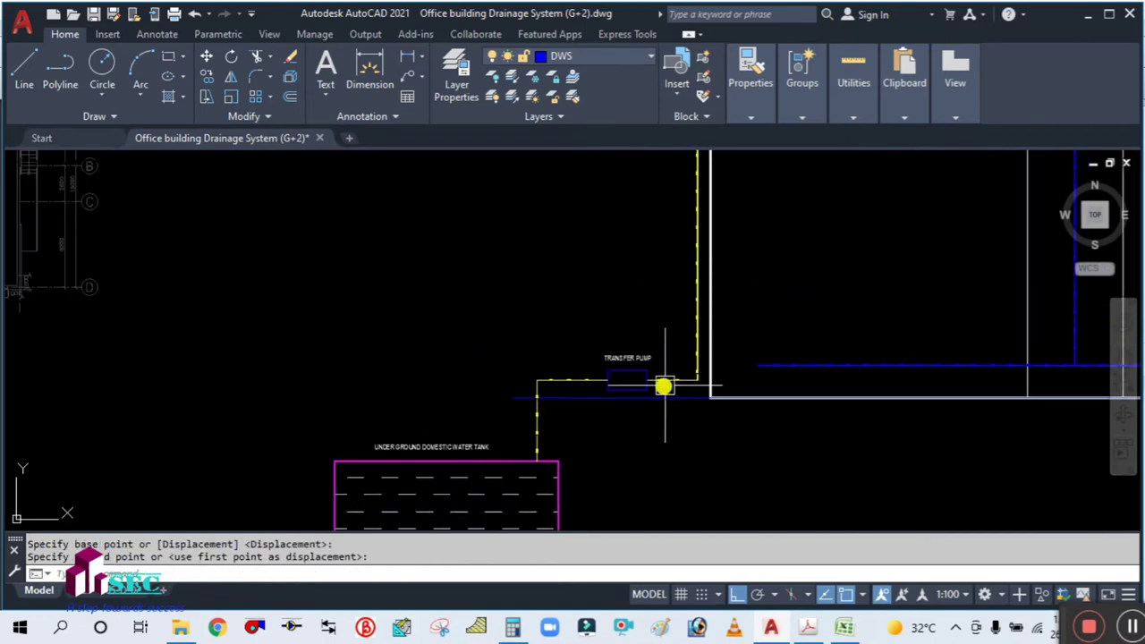
scroll(677, 350, up, 5)
scroll(677, 348, down, 8)
middle_drag(726, 249, 688, 340)
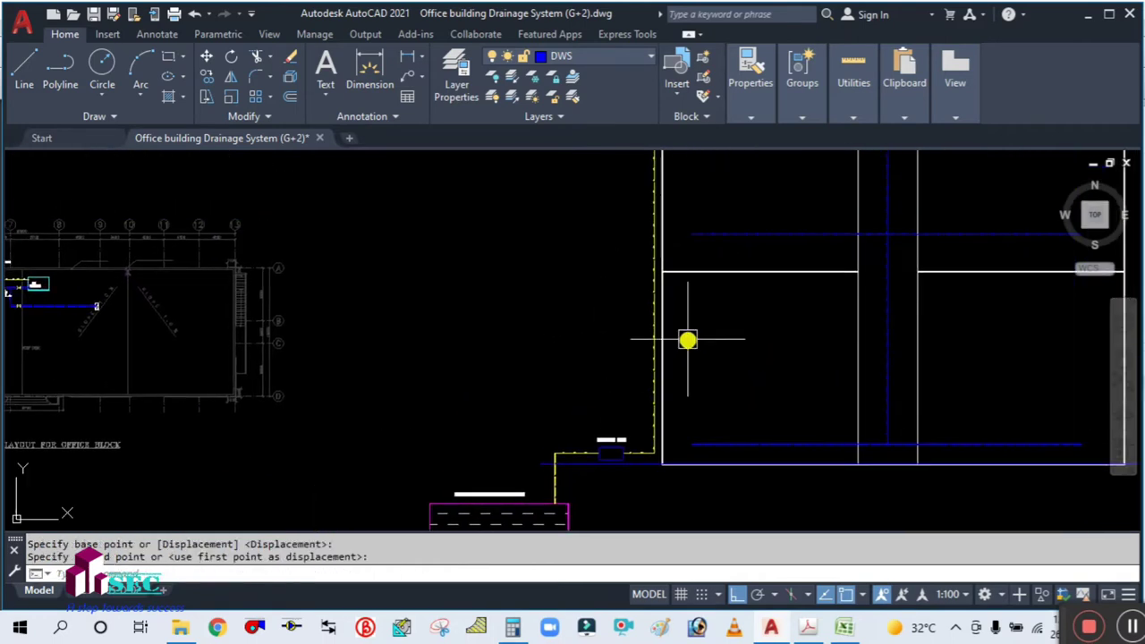
key(space)
scroll(611, 442, up, 5)
click(610, 436)
key(space)
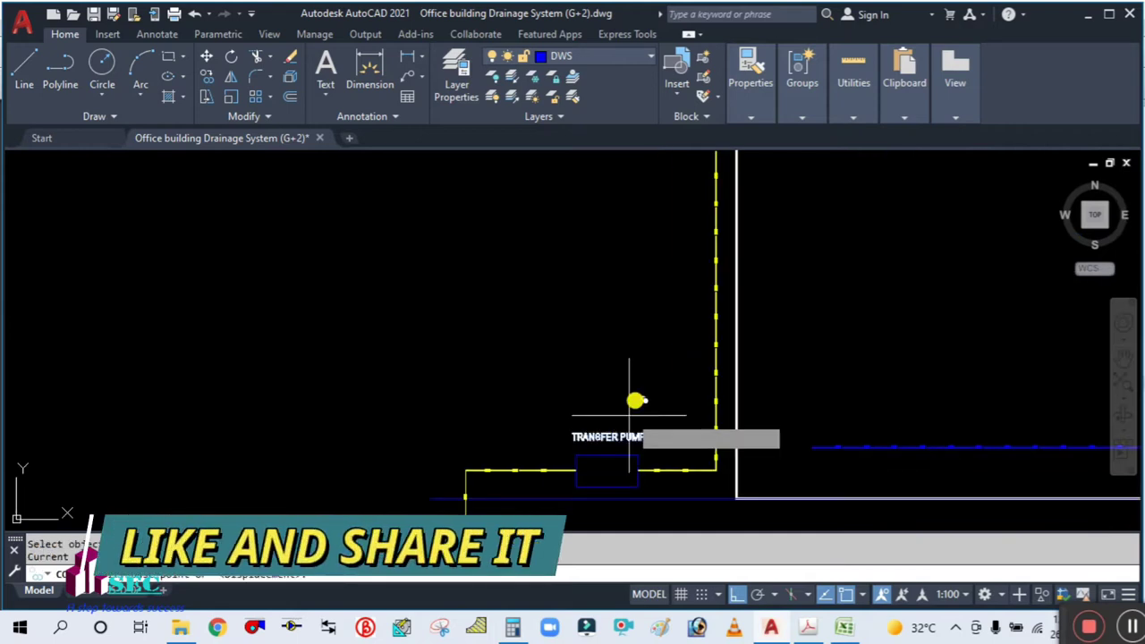
click(631, 415)
scroll(639, 356, down, 5)
middle_drag(698, 240, 634, 488)
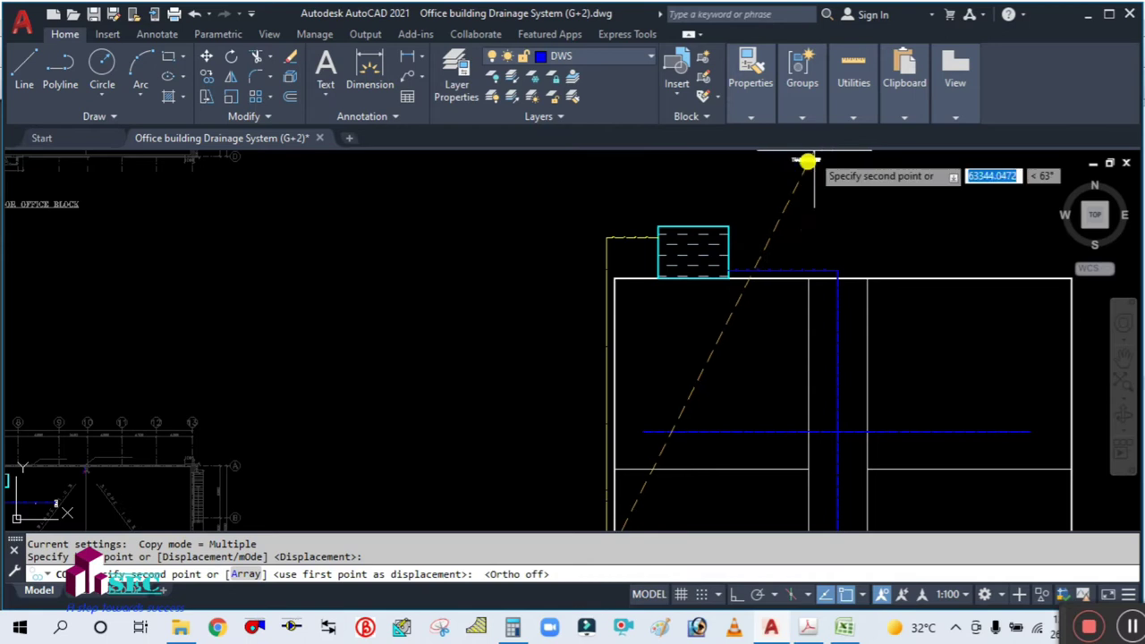
scroll(694, 218, up, 2)
scroll(694, 217, up, 2)
click(699, 188)
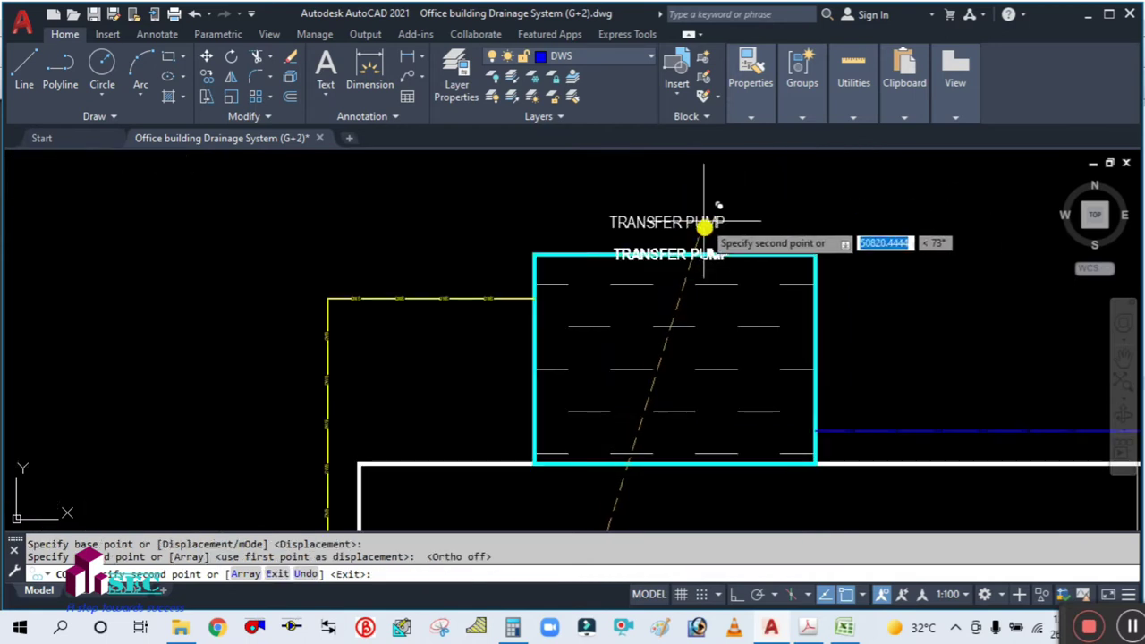
key(Escape)
click(739, 593)
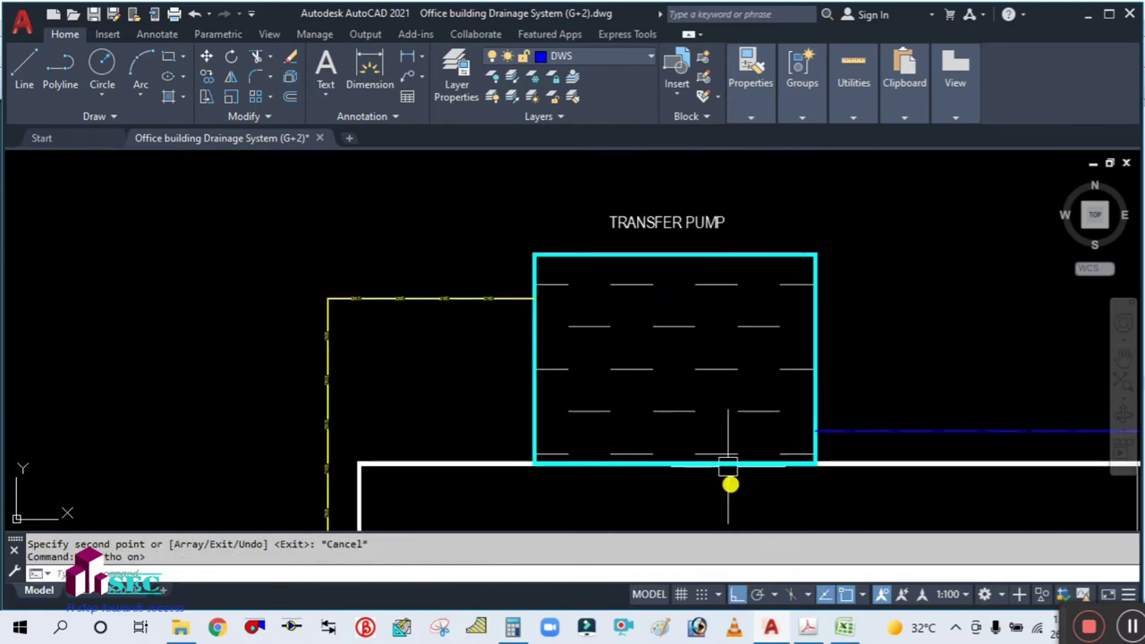
- Change the text above the cyan rooftop tank to "OVER HEAD WATER TANK"
scroll(691, 221, up, 2)
click(692, 222)
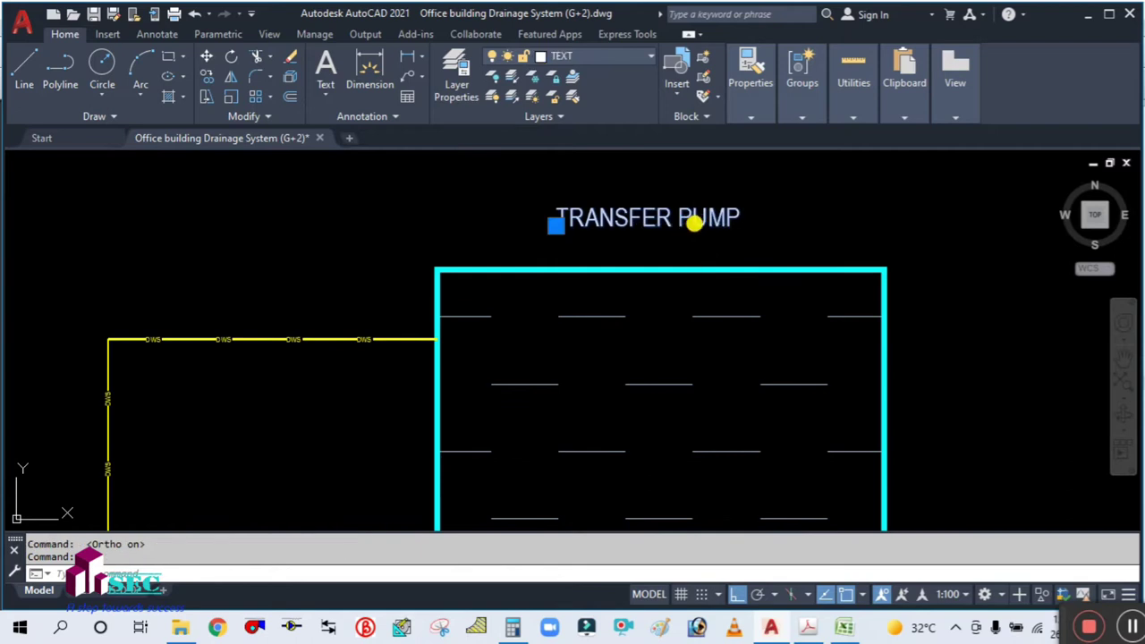
double_click(694, 224)
text(OVER HEAD WATER TANK)
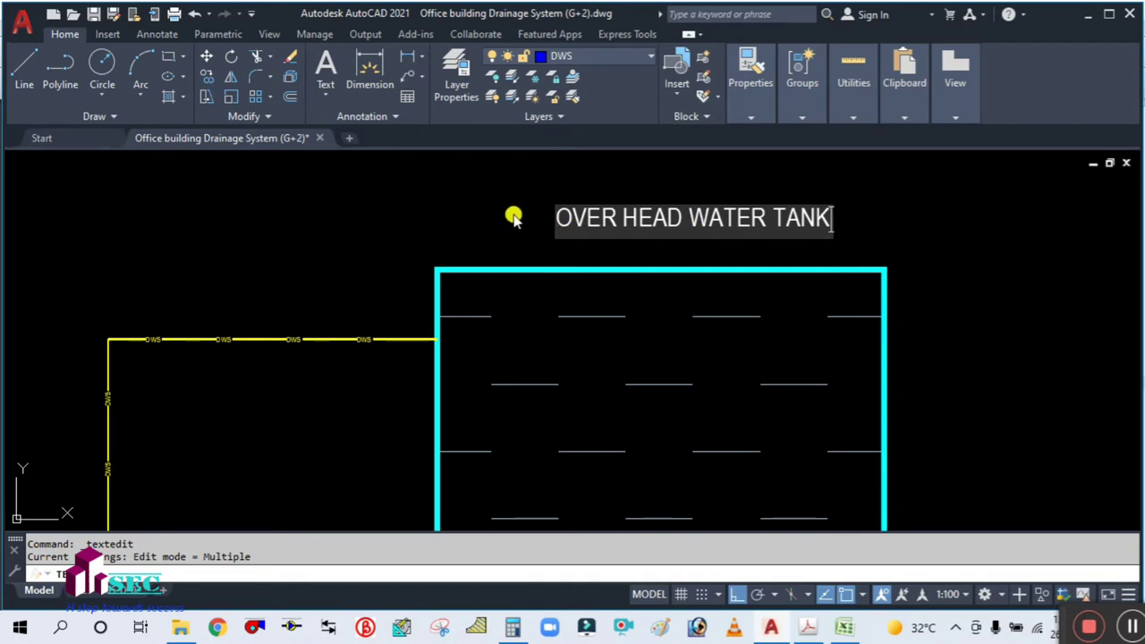
click(513, 217)
key(Escape)
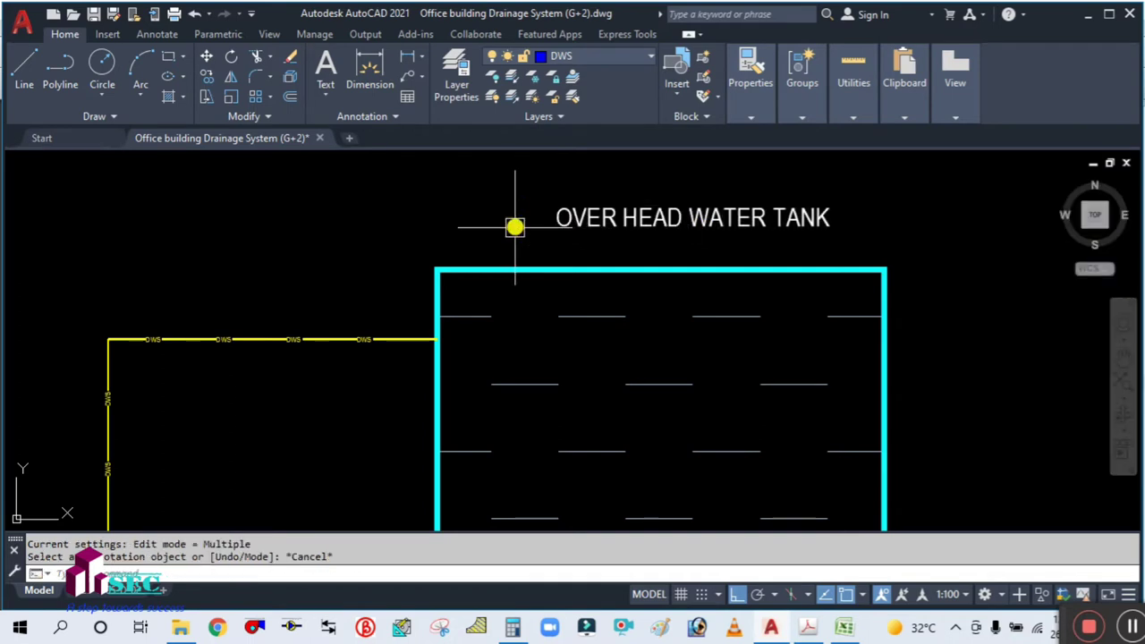
- Move the OVER HEAD WATER TANK label horizontally to the left so it sits centred above the cyan tank
scroll(513, 224, down, 5)
text(m)
key(Return)
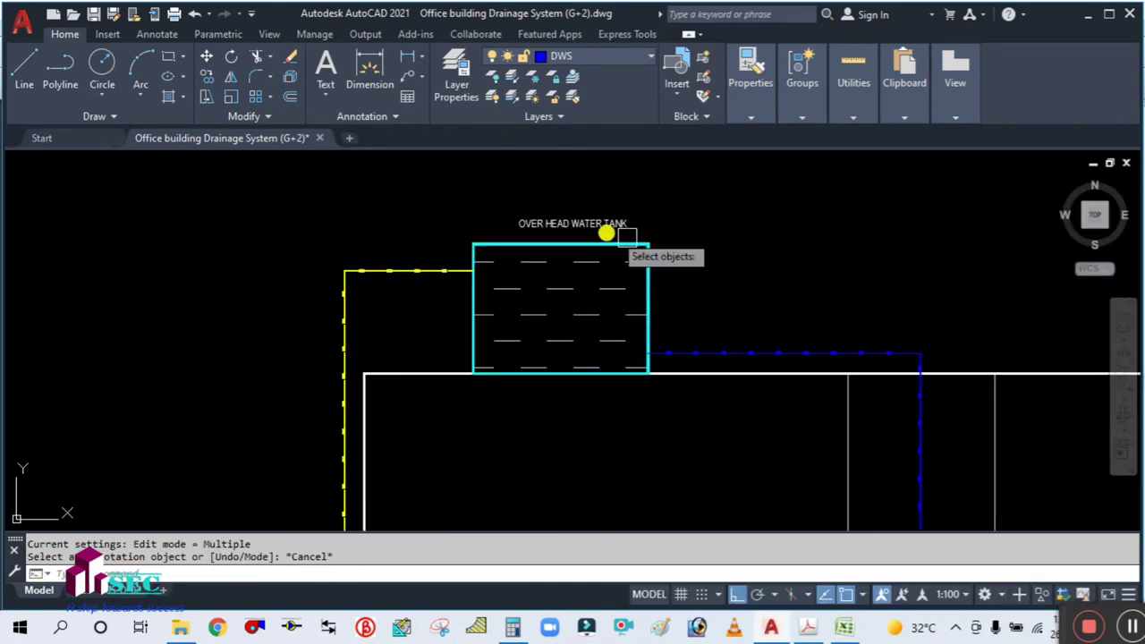
click(594, 222)
key(Return)
click(697, 220)
key(Escape)
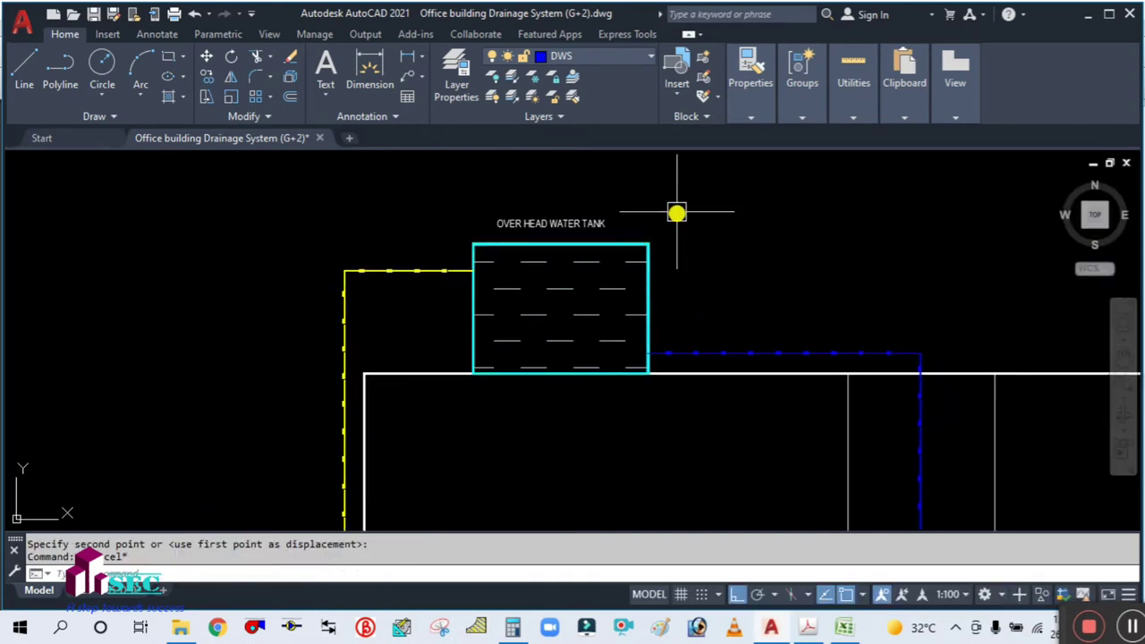
- Examine the section from the rooftop tank down the blue supply pipe to the ground floor
scroll(675, 213, down, 5)
scroll(674, 212, up, 3)
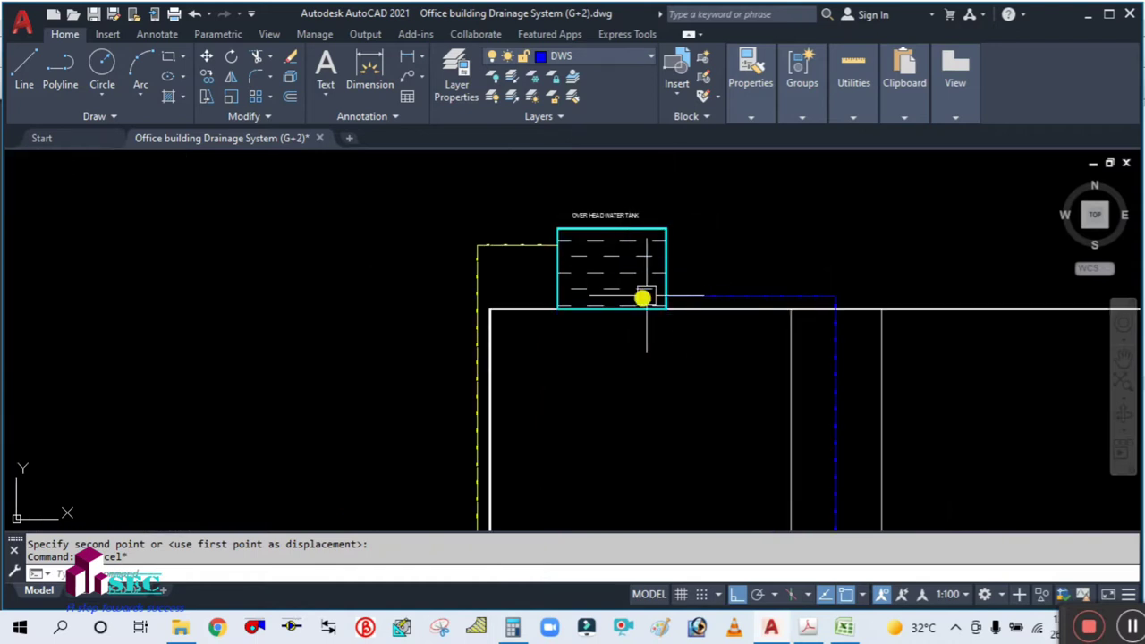
scroll(646, 296, up, 2)
scroll(732, 259, down, 4)
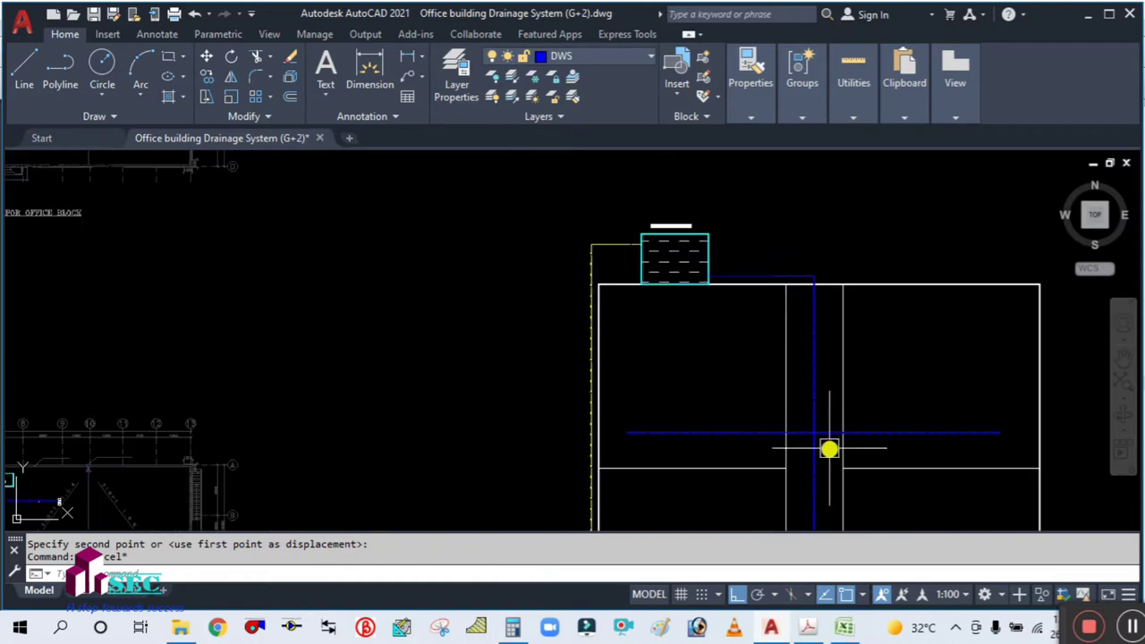
middle_drag(831, 447, 790, 360)
middle_drag(875, 343, 846, 276)
scroll(840, 304, down, 2)
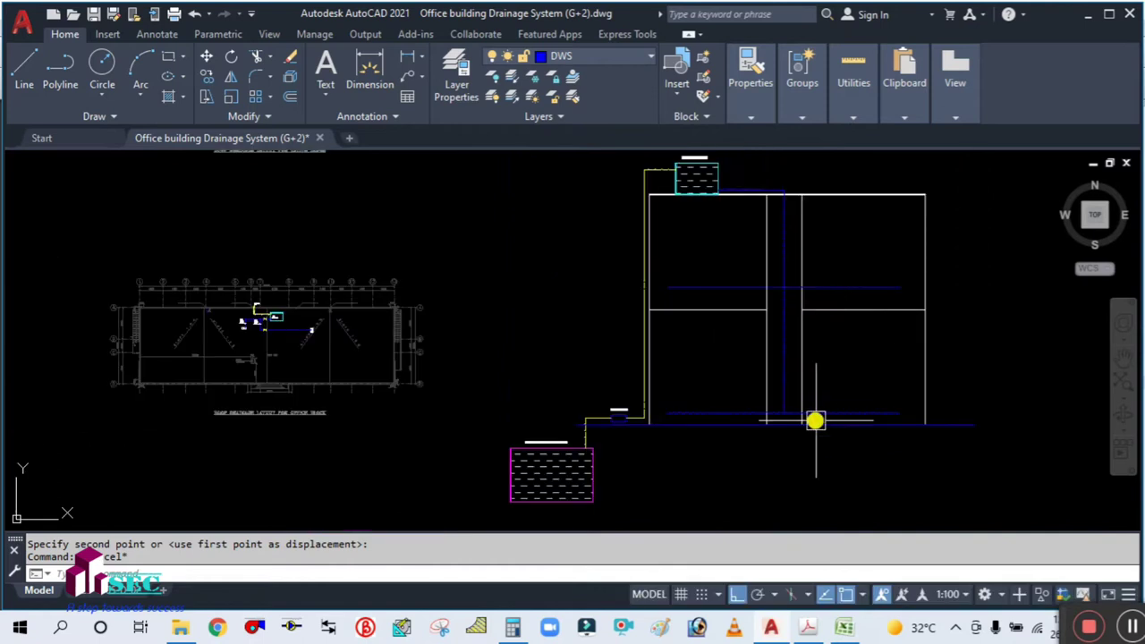
scroll(877, 402, up, 2)
middle_drag(718, 345, 728, 367)
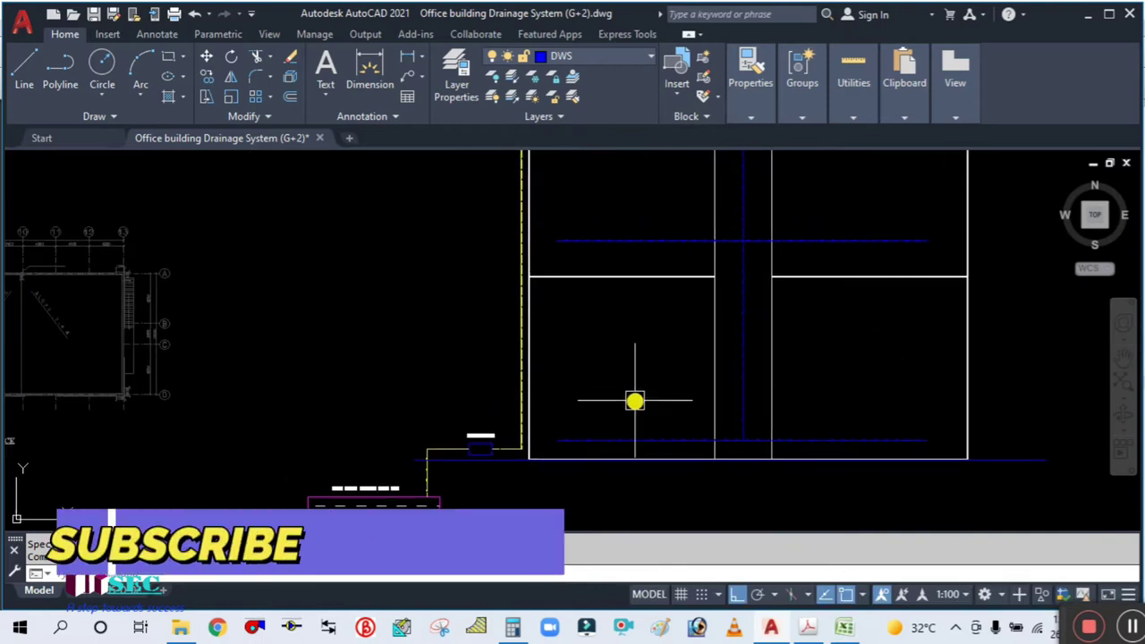
middle_drag(638, 394, 663, 290)
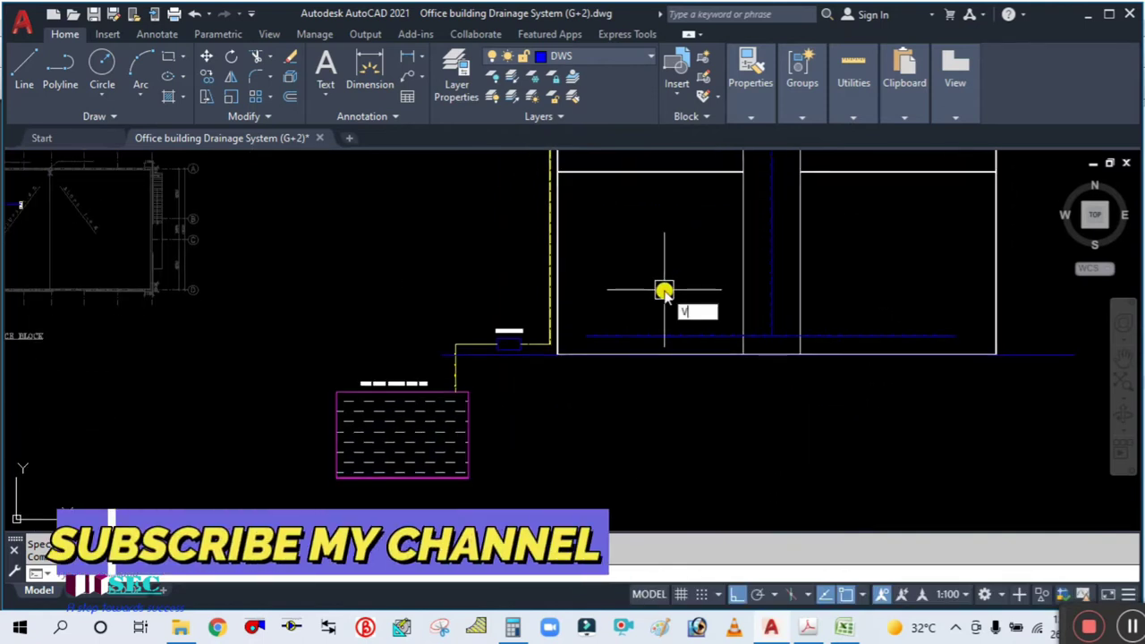
- Copy the TRANSFER PUMP label horizontally into the ground floor's left room, just above the start of the blue branch pipe
key(Escape)
text(CO)
key(Return)
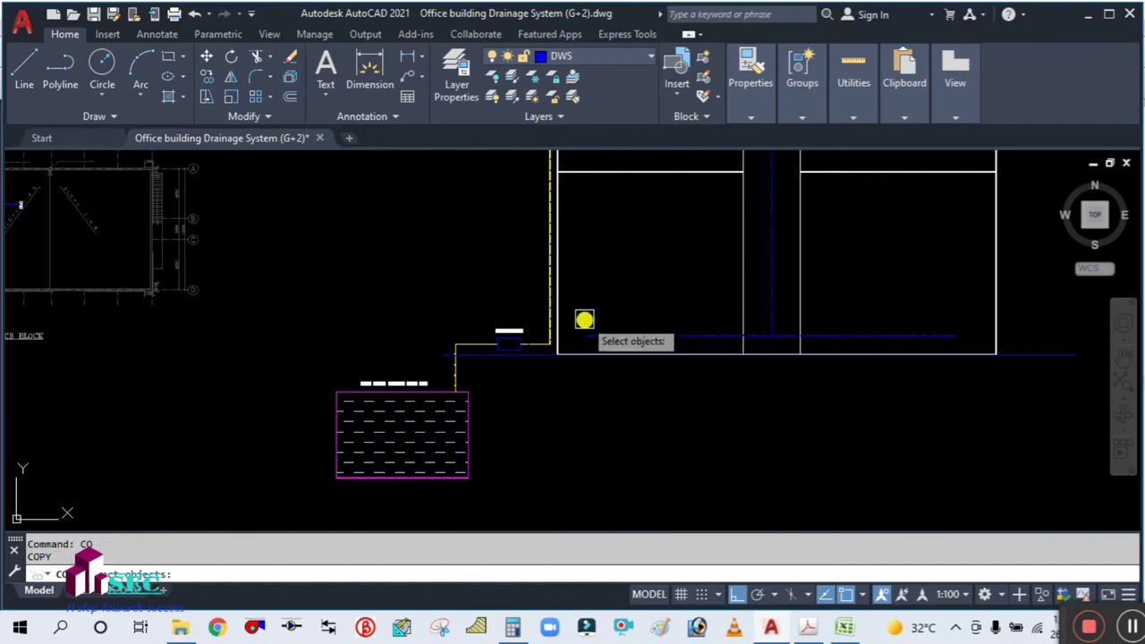
scroll(582, 320, up, 4)
click(421, 337)
key(Return)
click(358, 323)
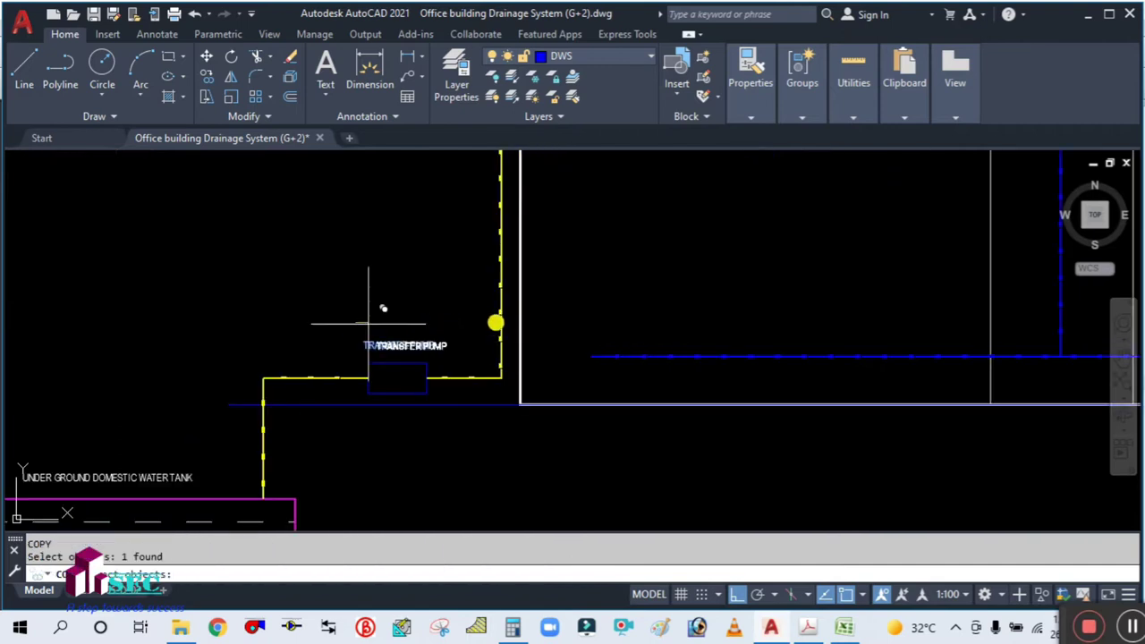
scroll(501, 323, down, 2)
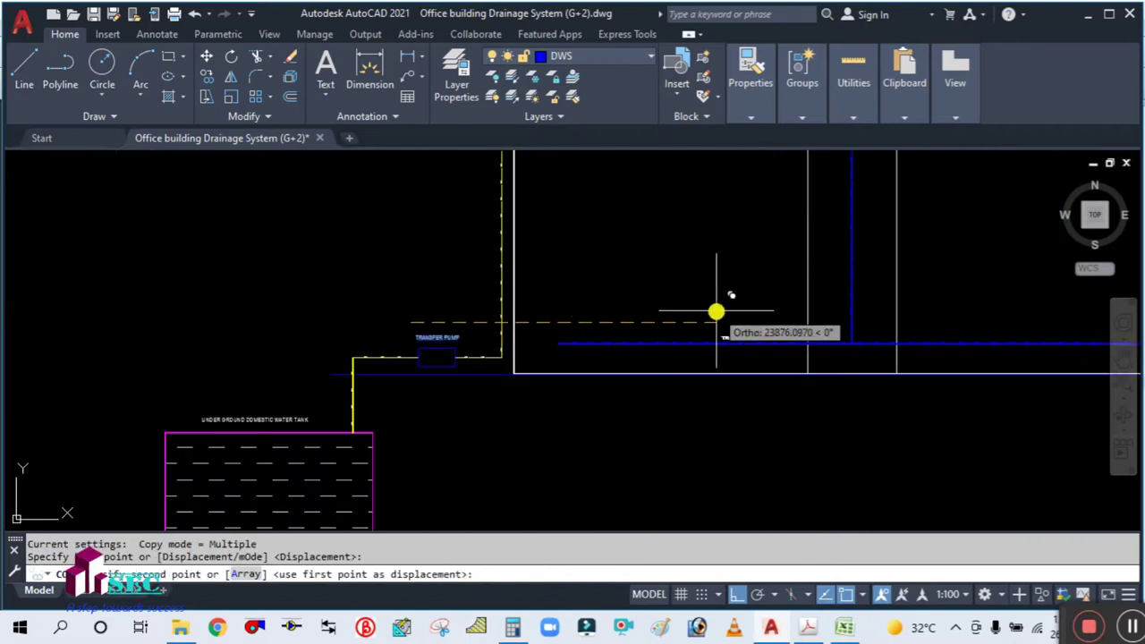
click(570, 276)
key(Escape)
- Move the copied label straight down to between the blue branch pipe and the ground floor line
scroll(601, 340, up, 4)
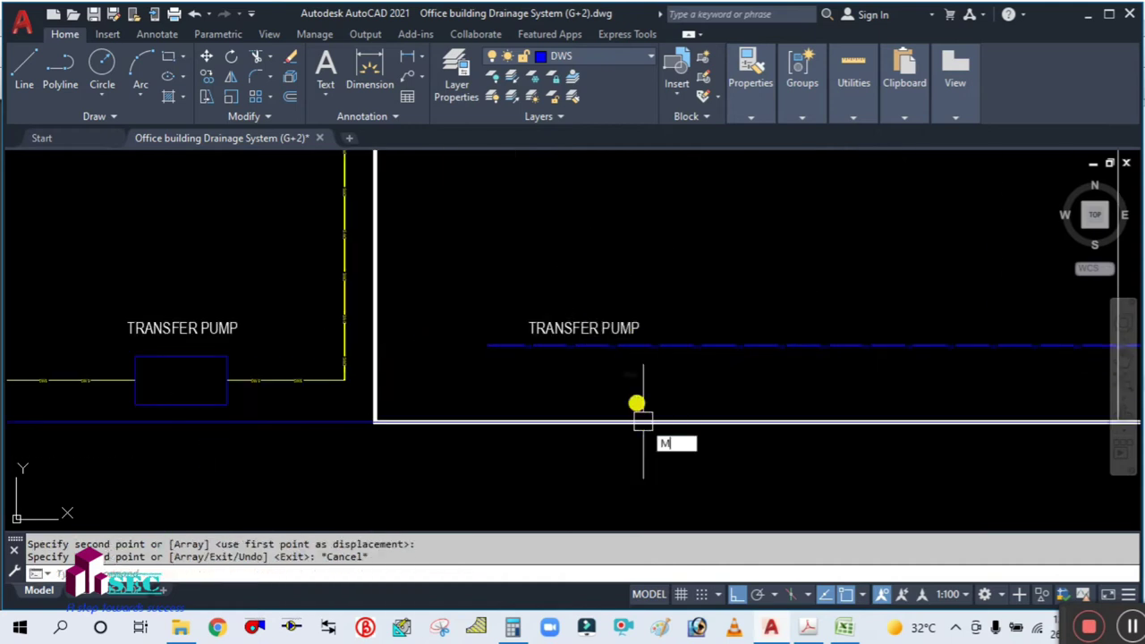
text(M)
key(Return)
click(612, 324)
scroll(621, 396, down, 2)
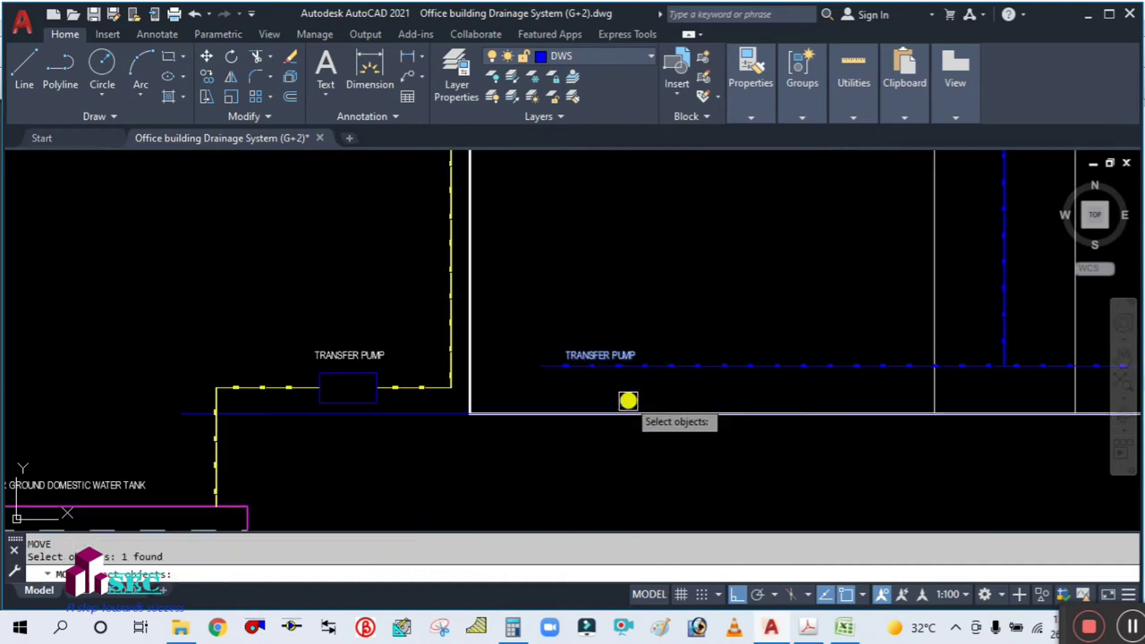
key(Return)
click(636, 467)
click(634, 509)
key(Escape)
- Change the text of the label below the ground floor branch pipe to "GROUND FLOOR - TOILET1"
scroll(614, 424, up, 4)
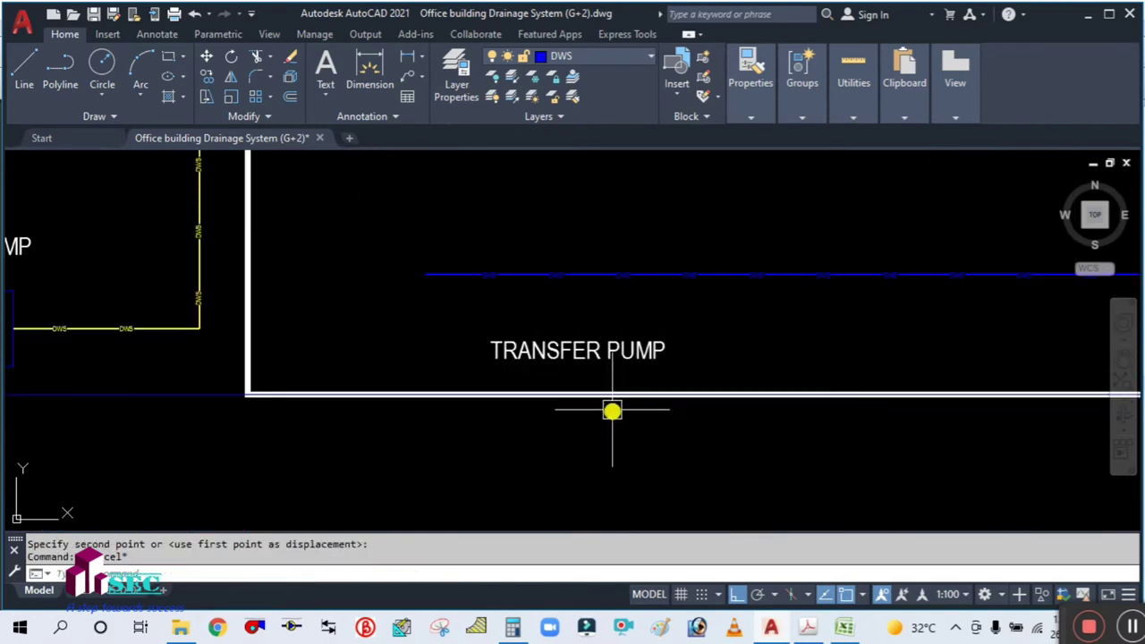
click(611, 336)
double_click(652, 351)
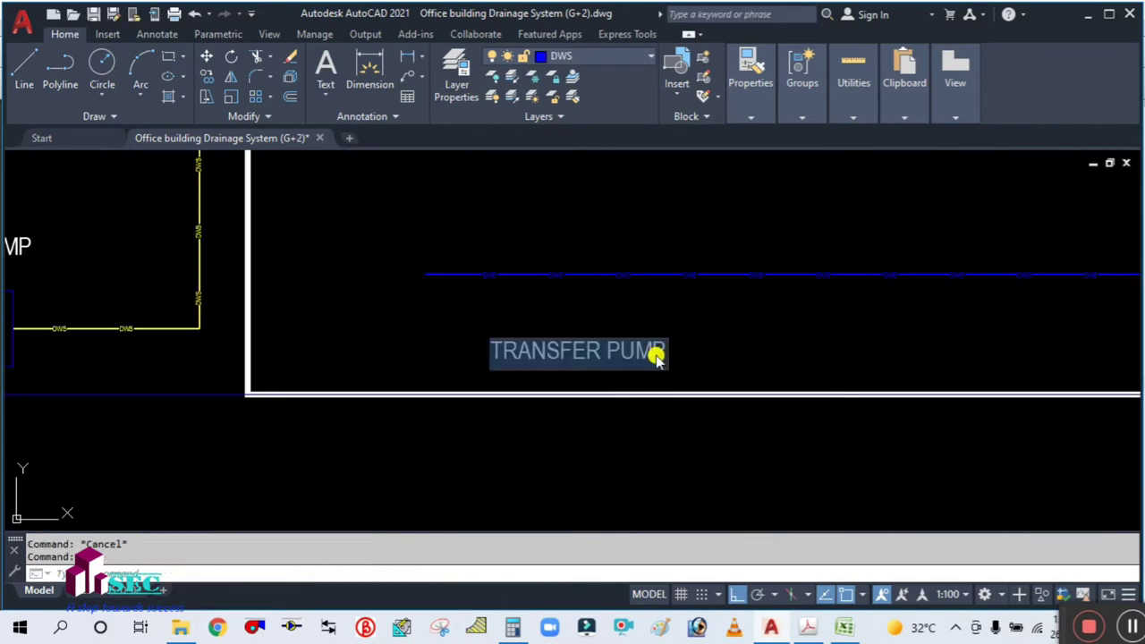
text(GROUND FLOOR - TOILET1)
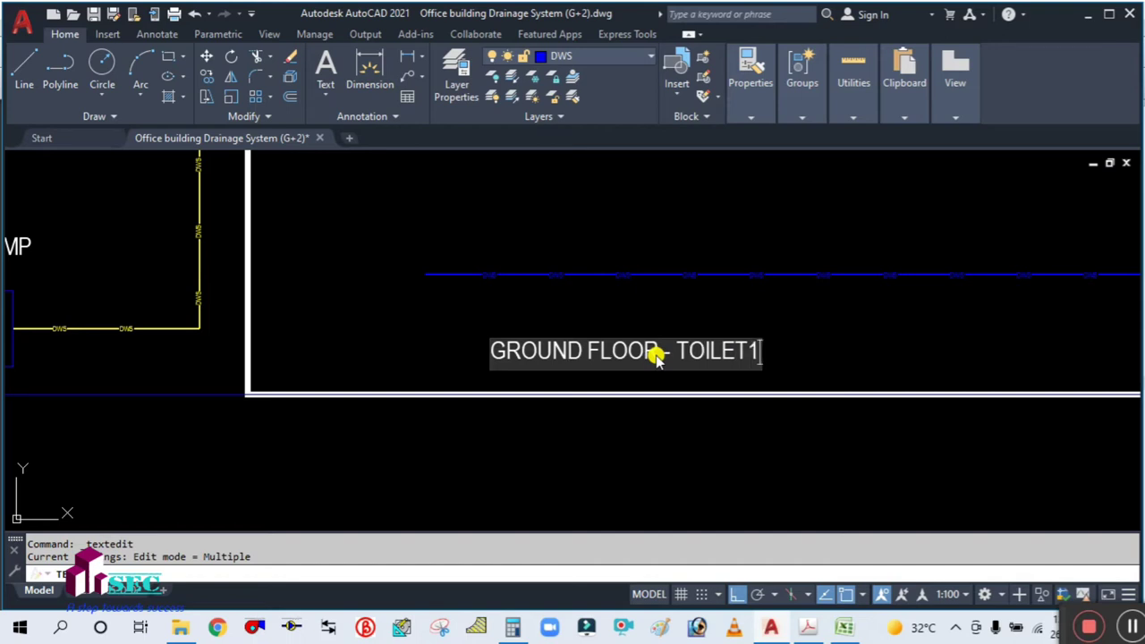
click(617, 437)
key(Escape)
- Copy the GROUND FLOOR - TOILET1 label horizontally into the right room, below the far end of the ground floor branch pipe
scroll(610, 420, down, 4)
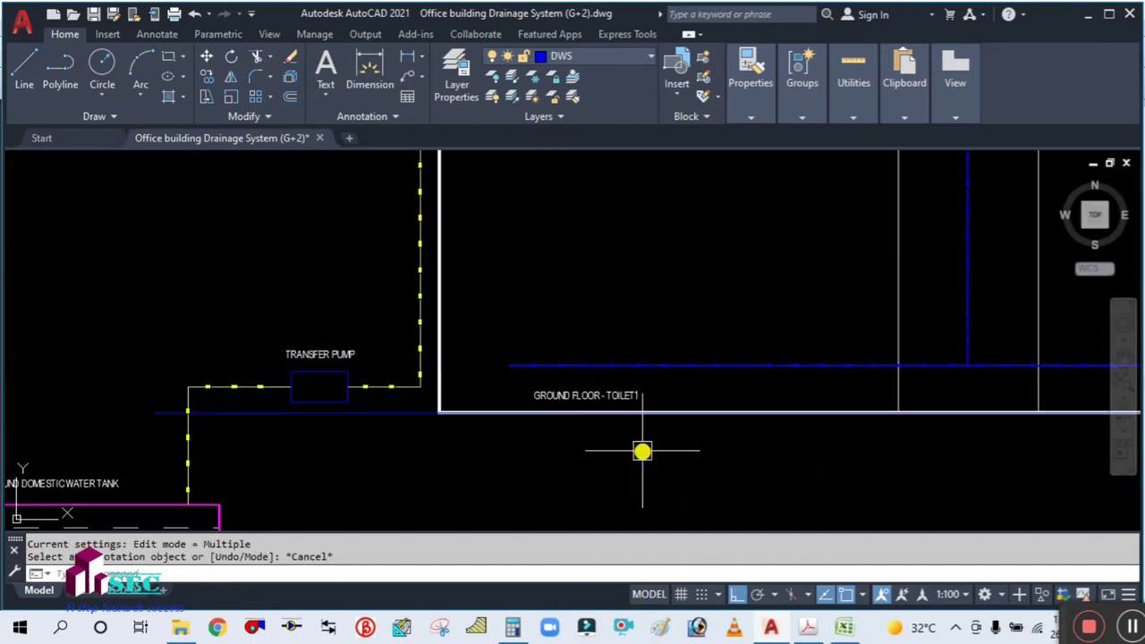
text(co)
key(Return)
scroll(554, 390, up, 2)
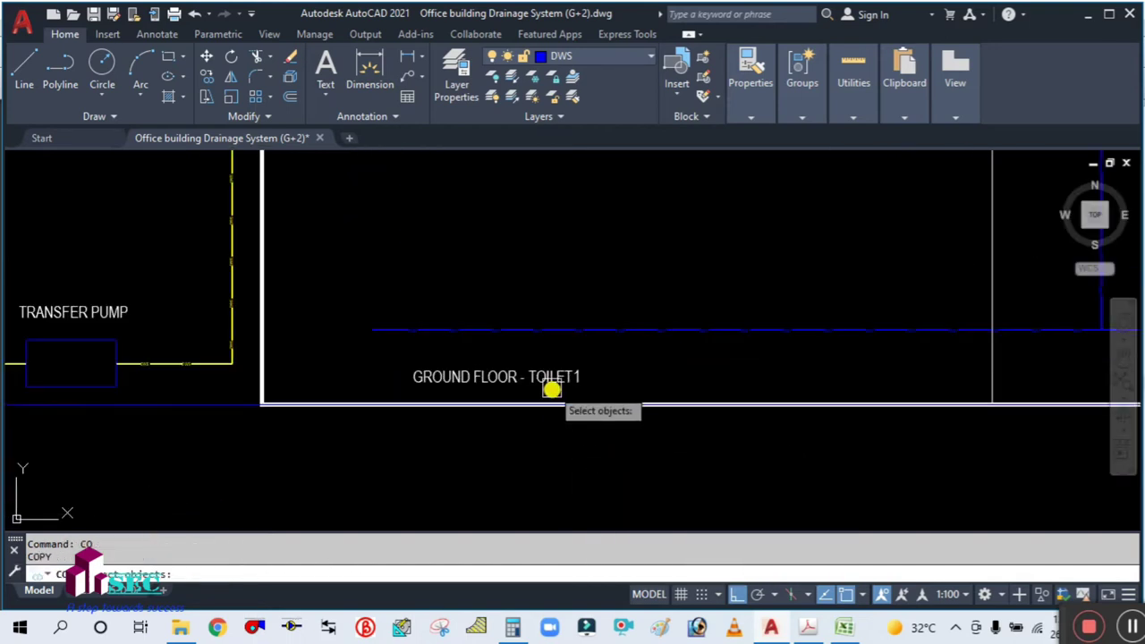
click(421, 388)
scroll(421, 388, down, 2)
key(Return)
click(419, 434)
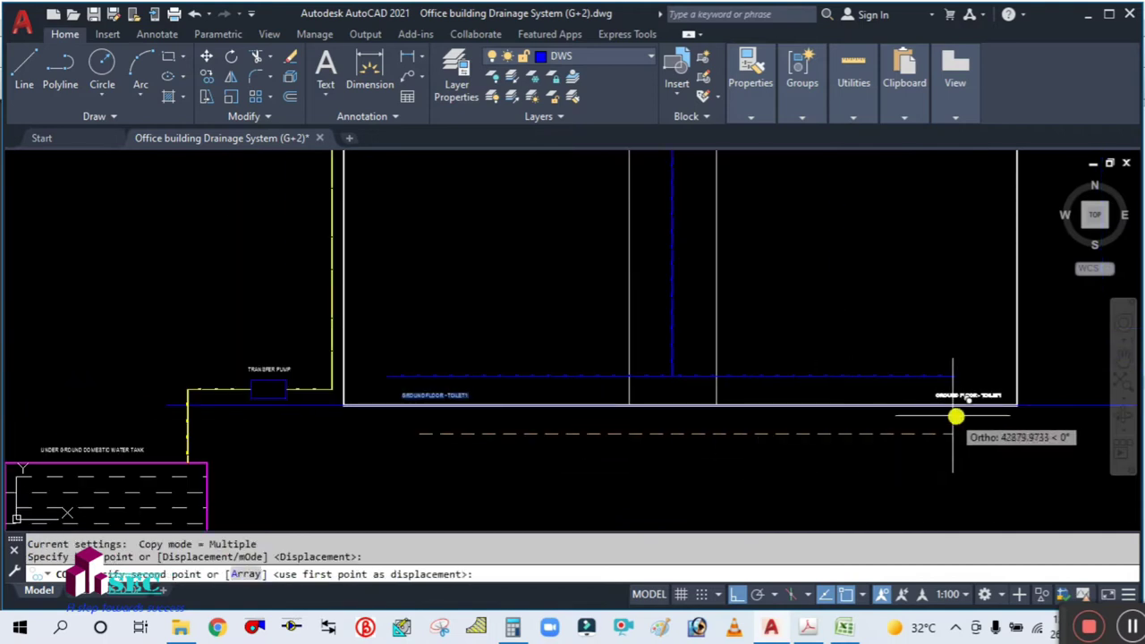
click(942, 417)
key(Escape)
- Change the text of the copied label in the ground floor's right room to "GROUND FLOOR - TOILET2"
scroll(989, 404, up, 5)
click(946, 369)
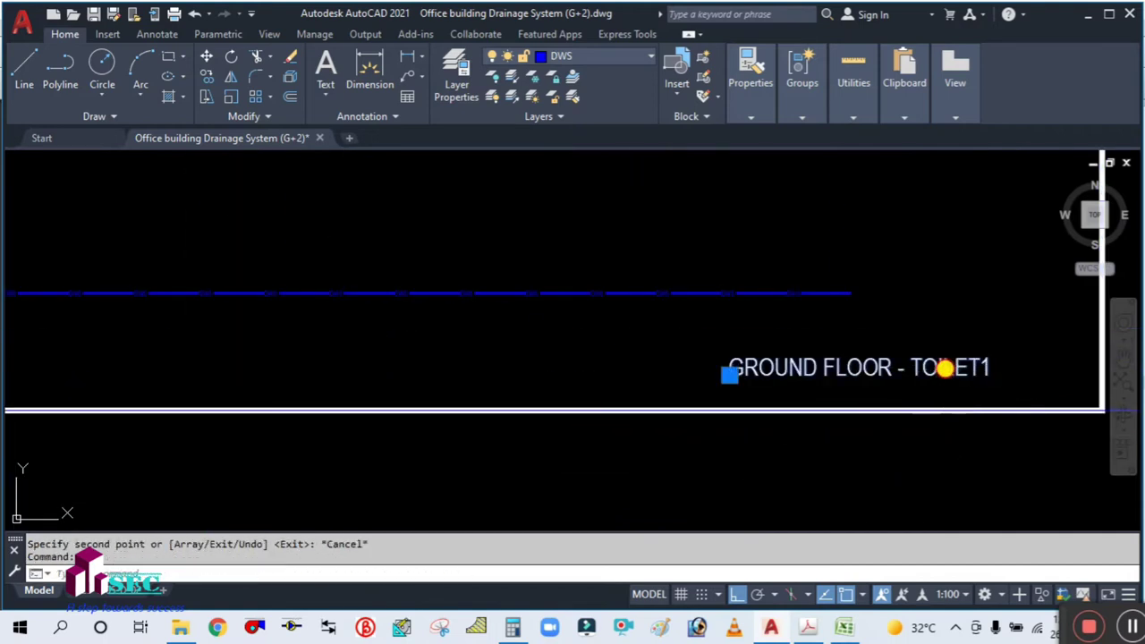
double_click(1043, 360)
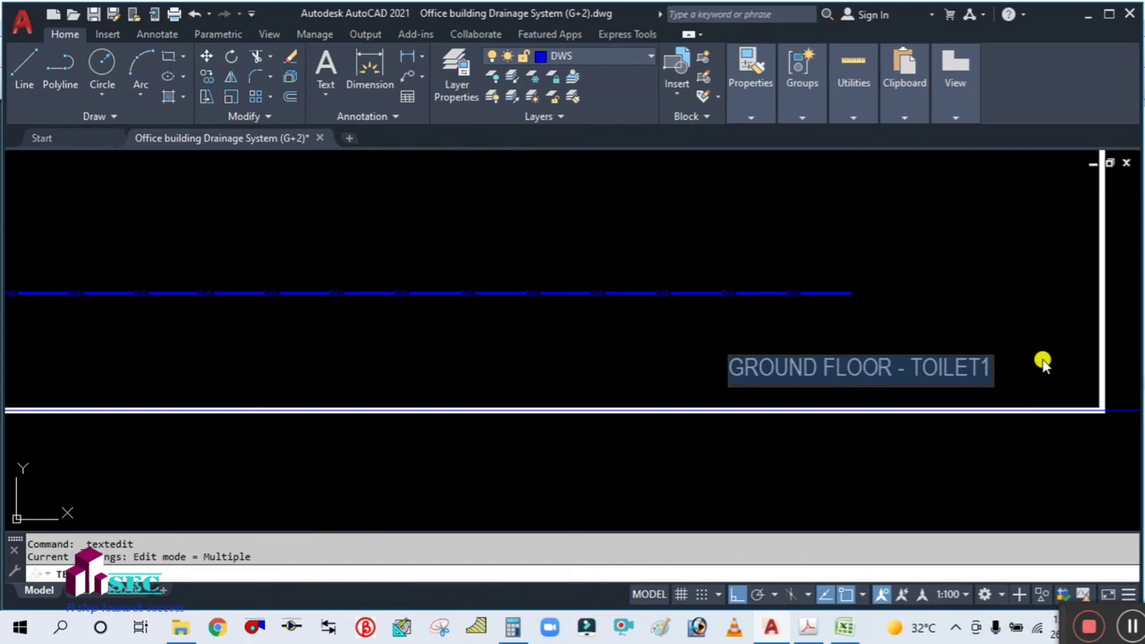
key(Right)
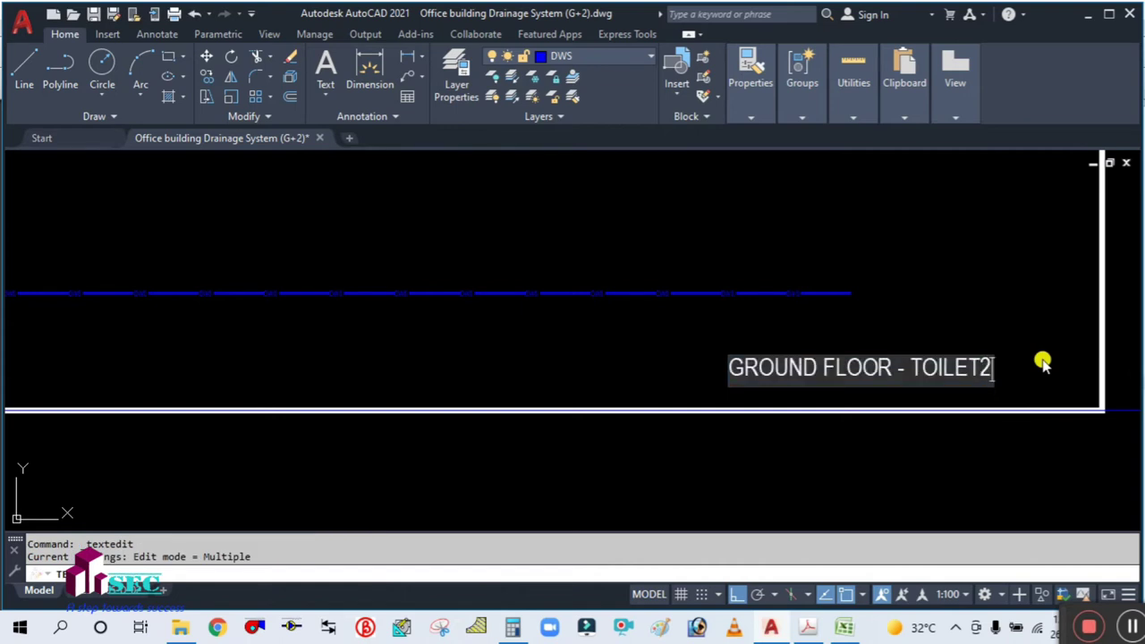
click(748, 489)
key(Escape)
scroll(762, 456, down, 4)
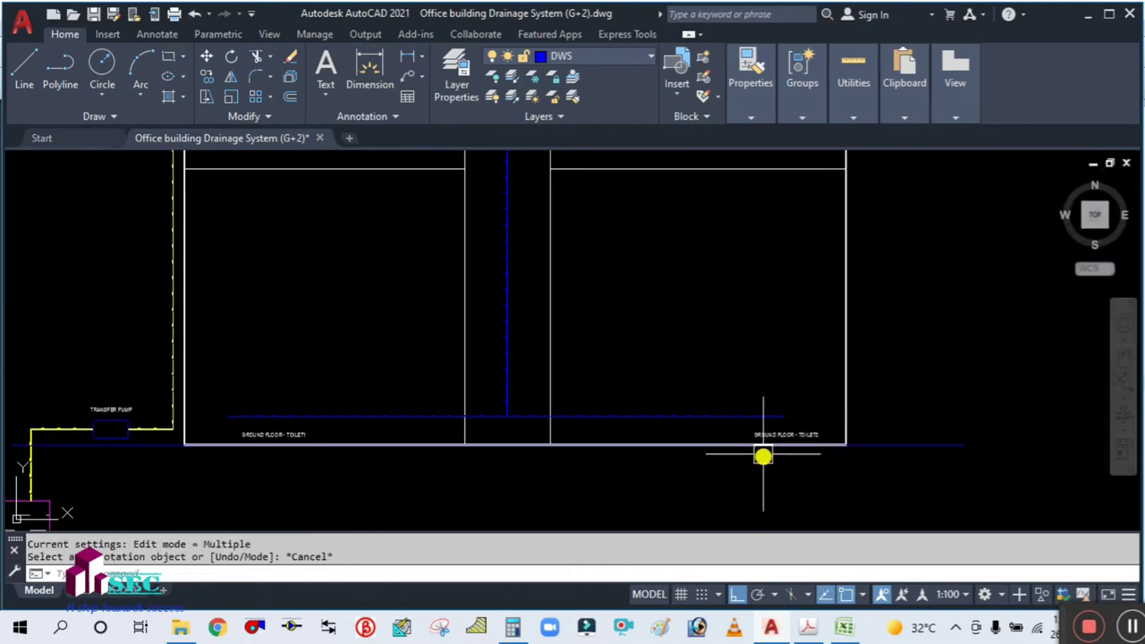
- Copy both ground floor toilet labels straight up to just below the first floor branch pipe
text(CO)
key(Return)
scroll(245, 456, up, 2)
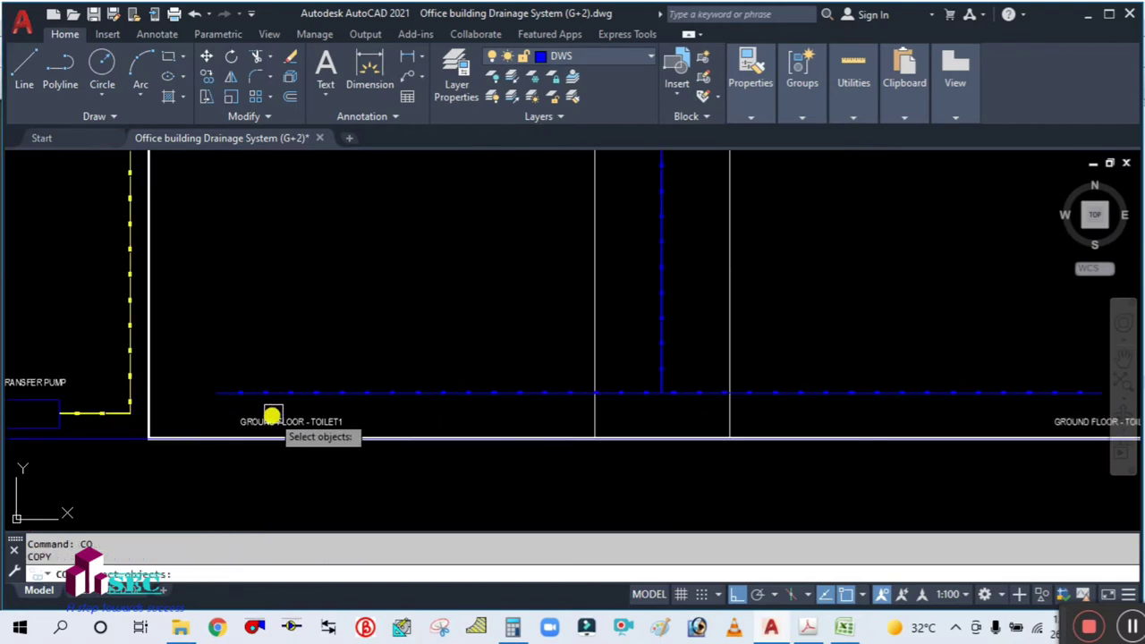
click(281, 413)
scroll(276, 415, down, 4)
scroll(575, 411, up, 3)
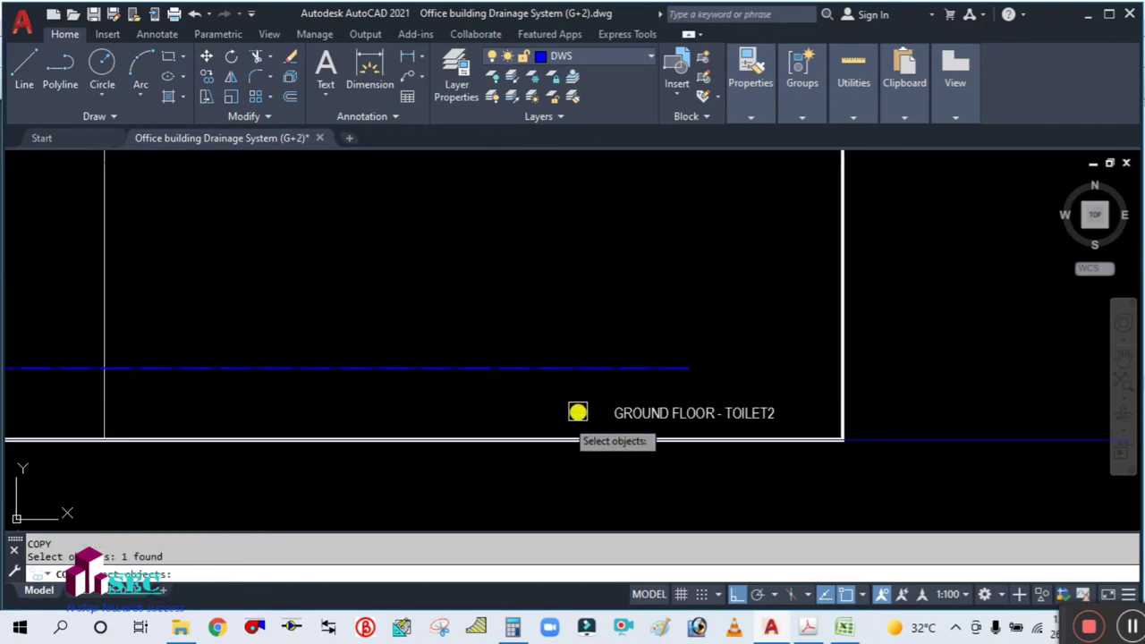
click(653, 409)
scroll(621, 448, down, 3)
key(Return)
click(698, 227)
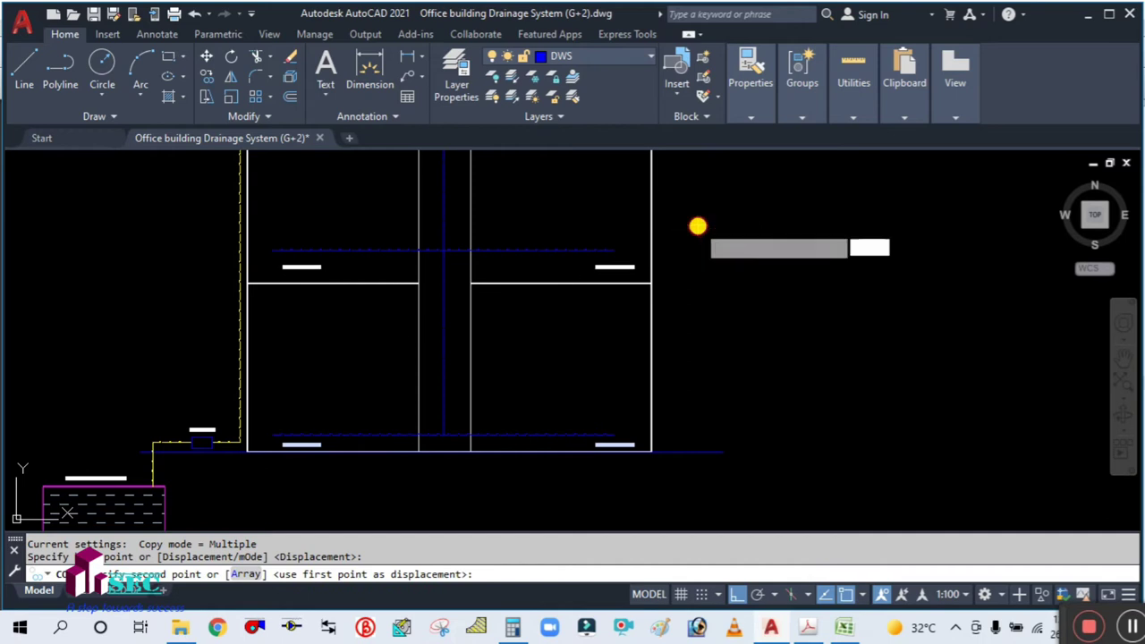
key(Escape)
- Change the text of the copied label in the first floor's left room to "FIRST FLOOR - TOILET1"
scroll(336, 259, up, 4)
scroll(242, 305, up, 3)
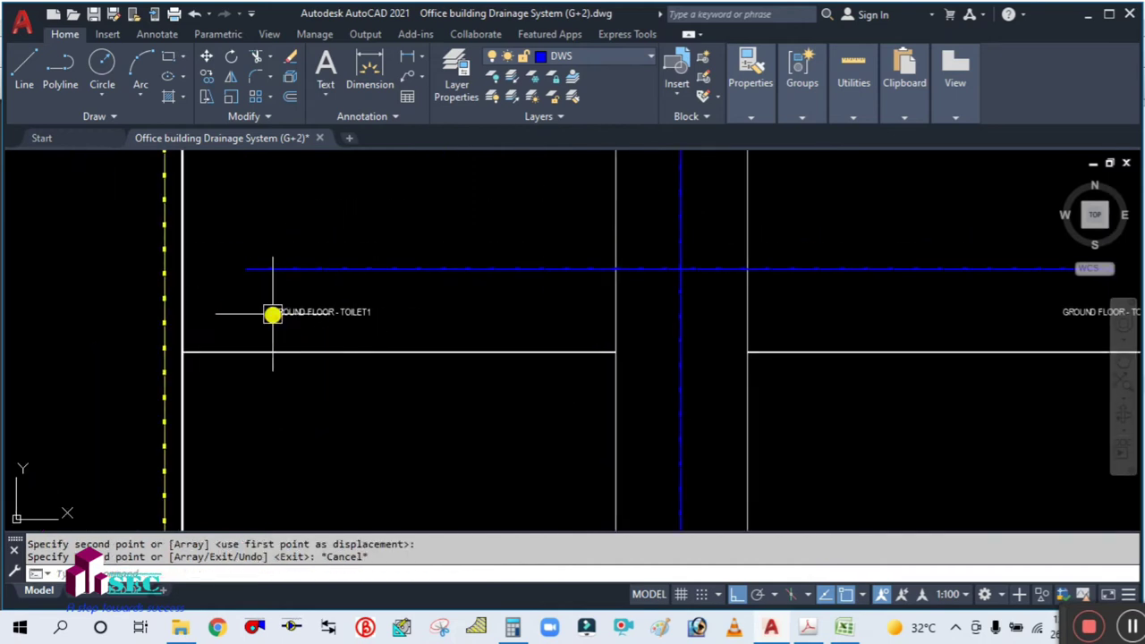
click(327, 309)
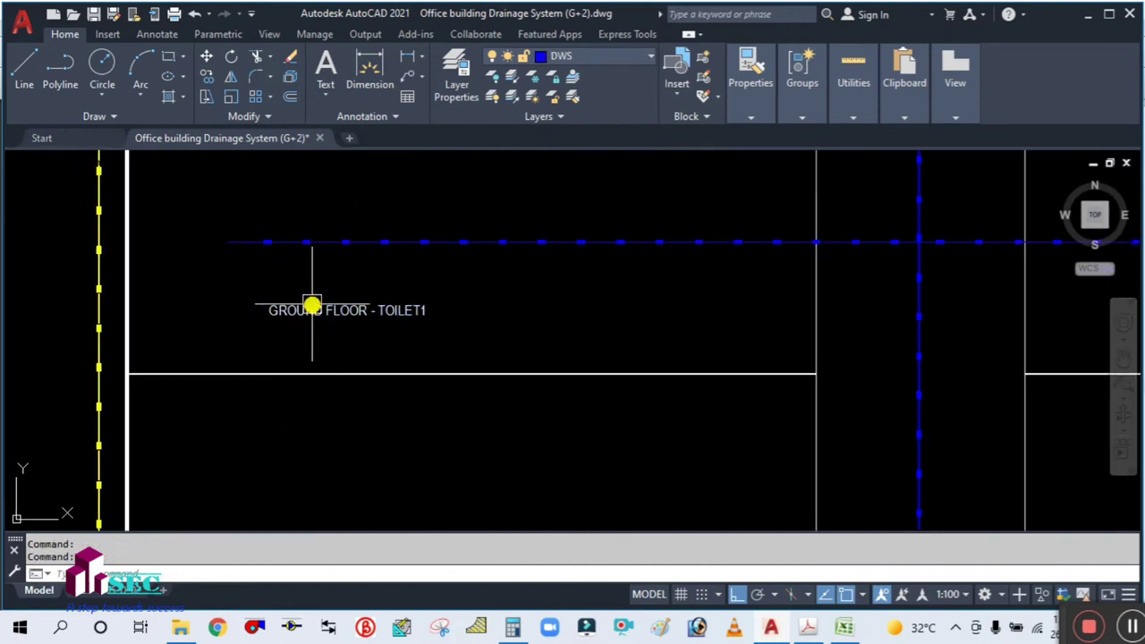
double_click(311, 310)
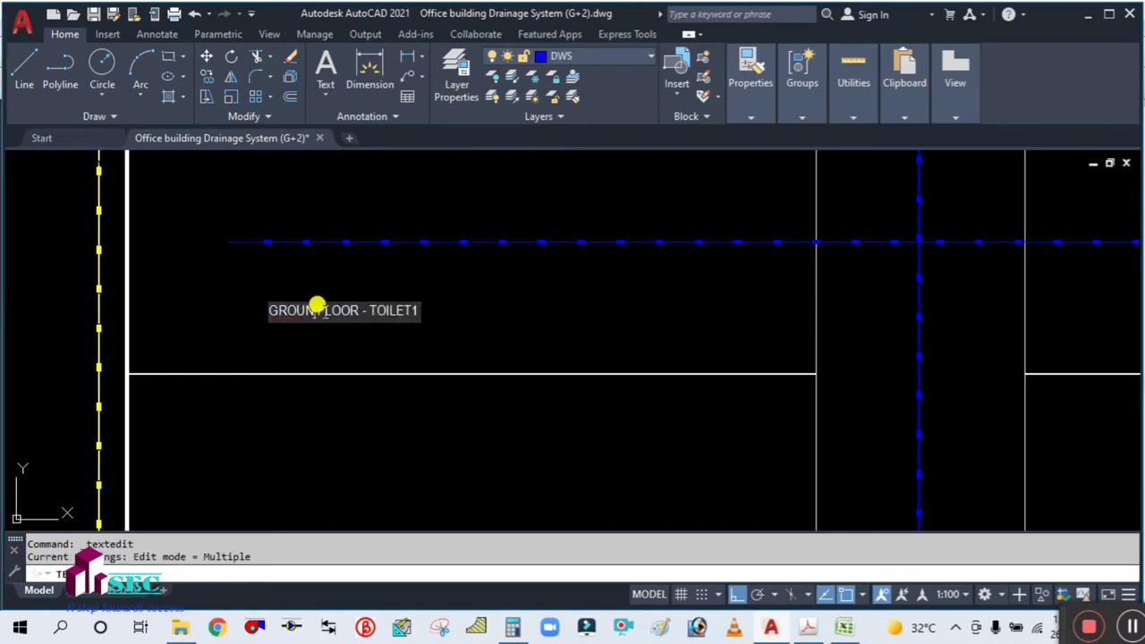
text(FIRS)
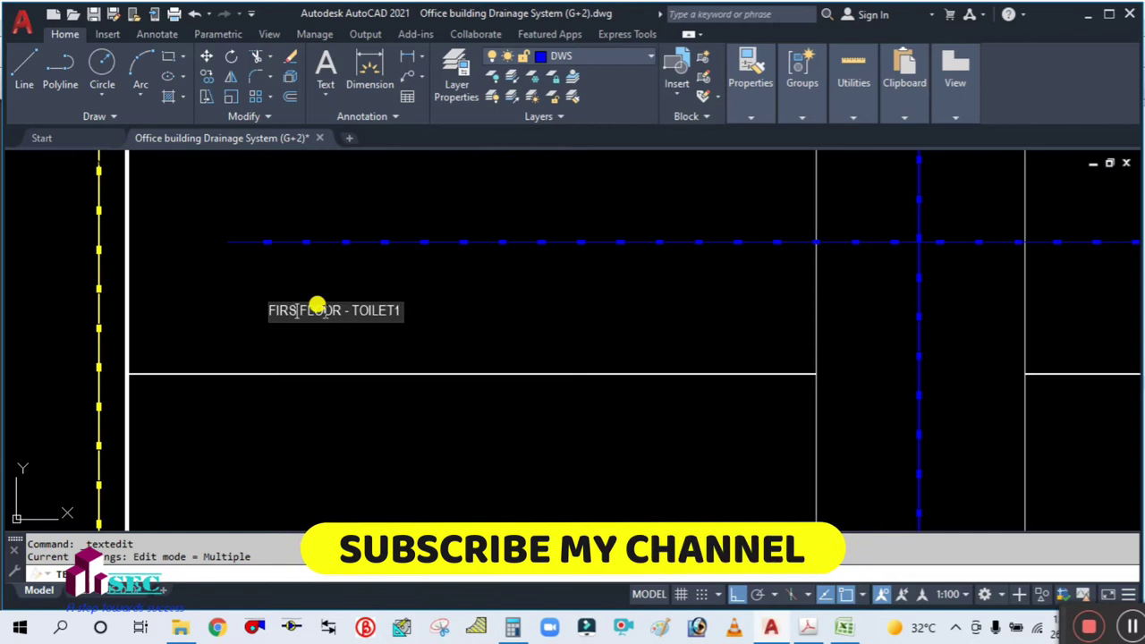
click(585, 298)
key(Escape)
scroll(586, 307, down, 4)
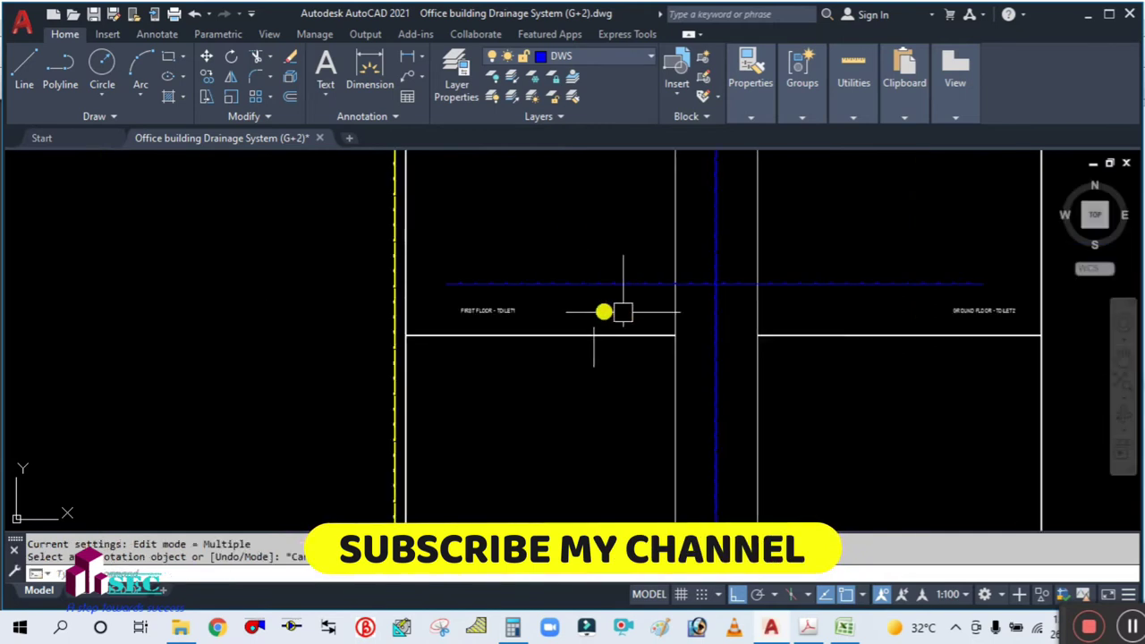
- Change the text of the copied label in the first floor's right room to "FIRST FLOOR - TOILET2"
middle_drag(745, 314, 633, 305)
scroll(894, 298, up, 5)
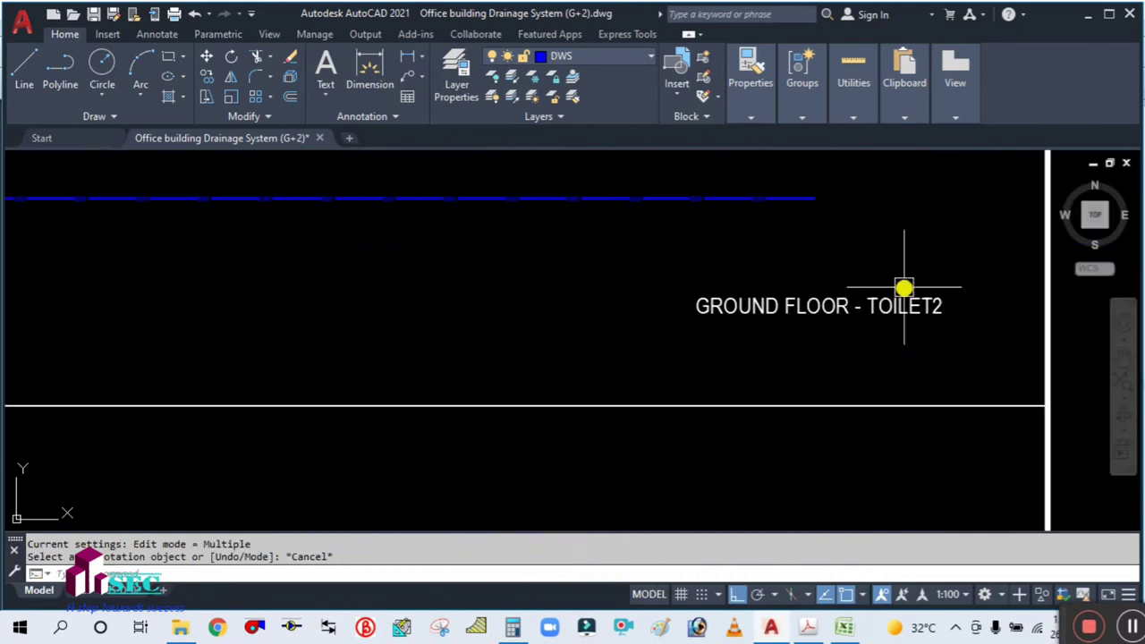
click(742, 305)
double_click(769, 306)
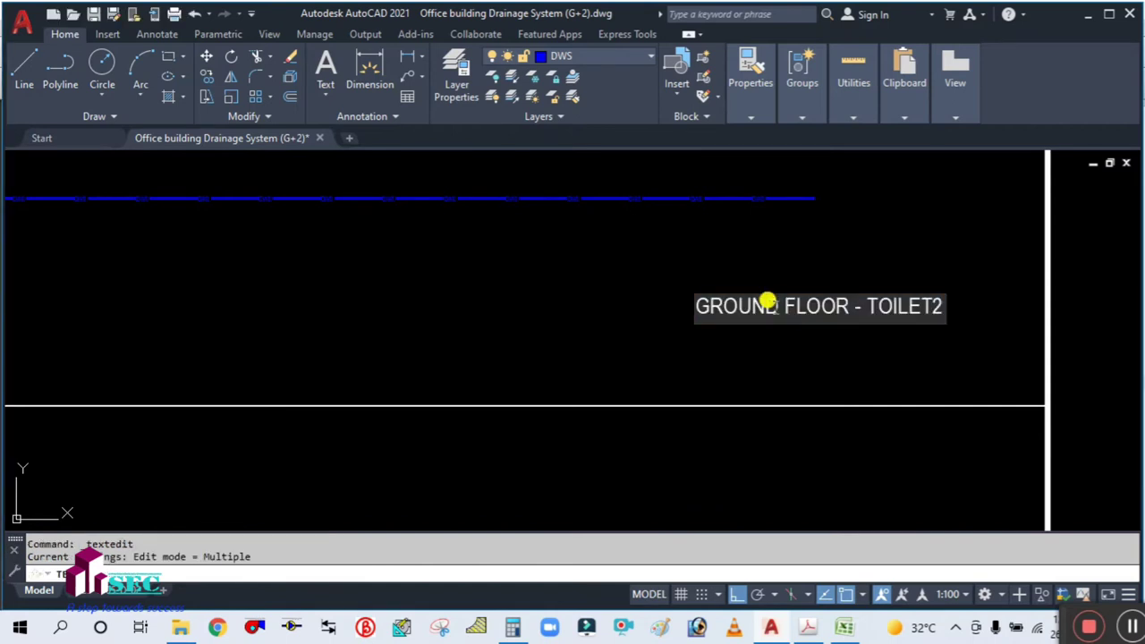
key(BackSpace)
key(BackSpace)
key(BackSpace)
key(BackSpace)
key(BackSpace)
key(BackSpace)
text(FIR)
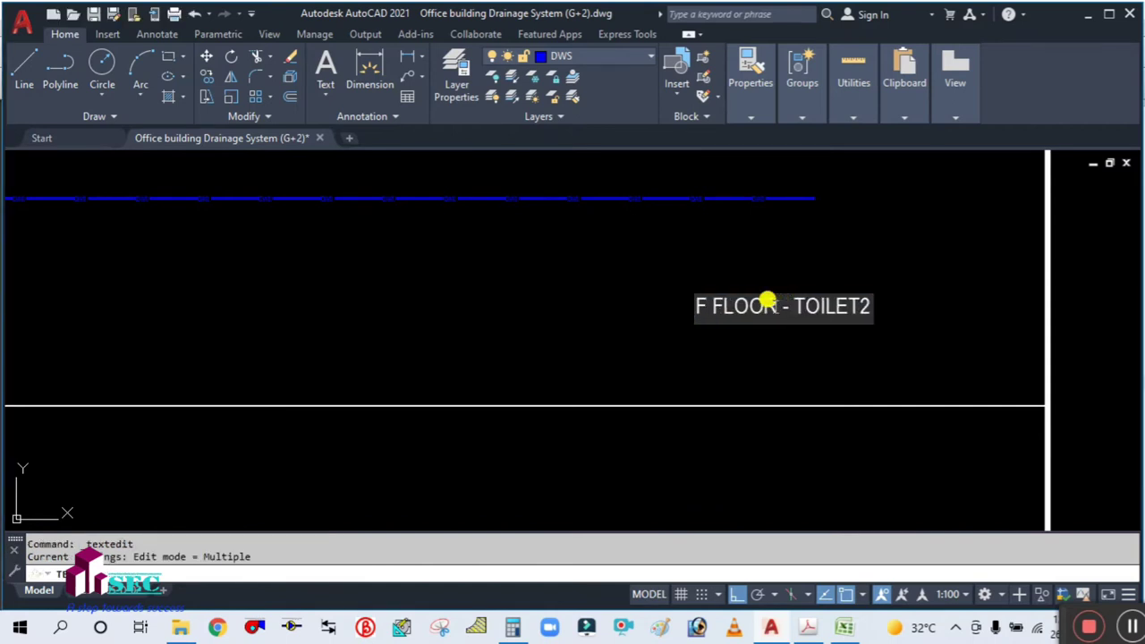
text(ST)
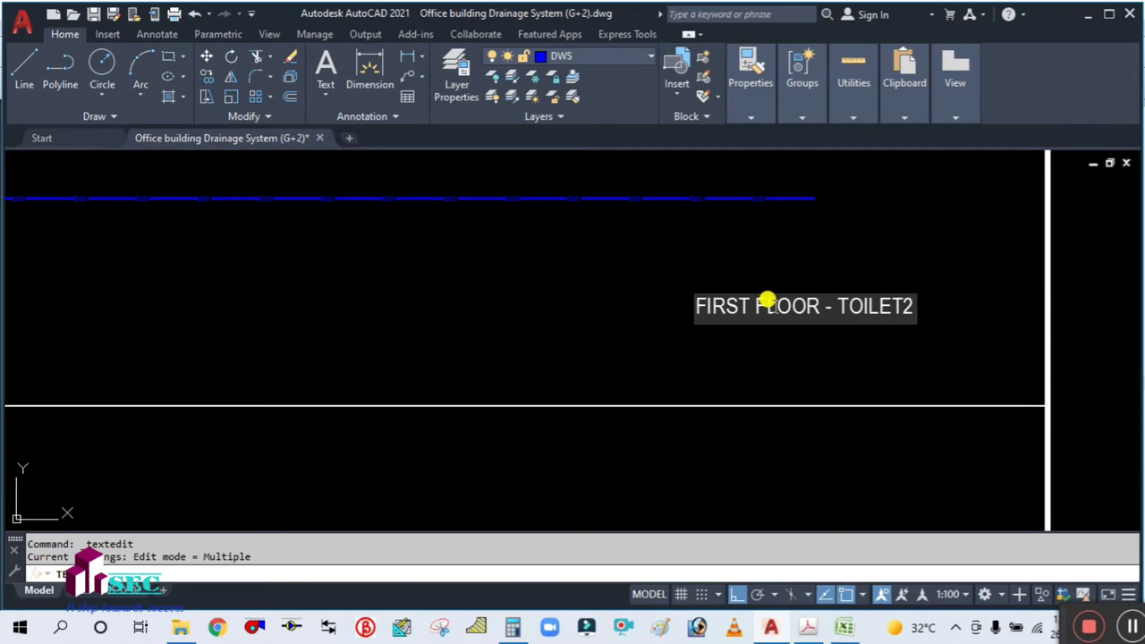
key(Escape)
scroll(644, 323, down, 8)
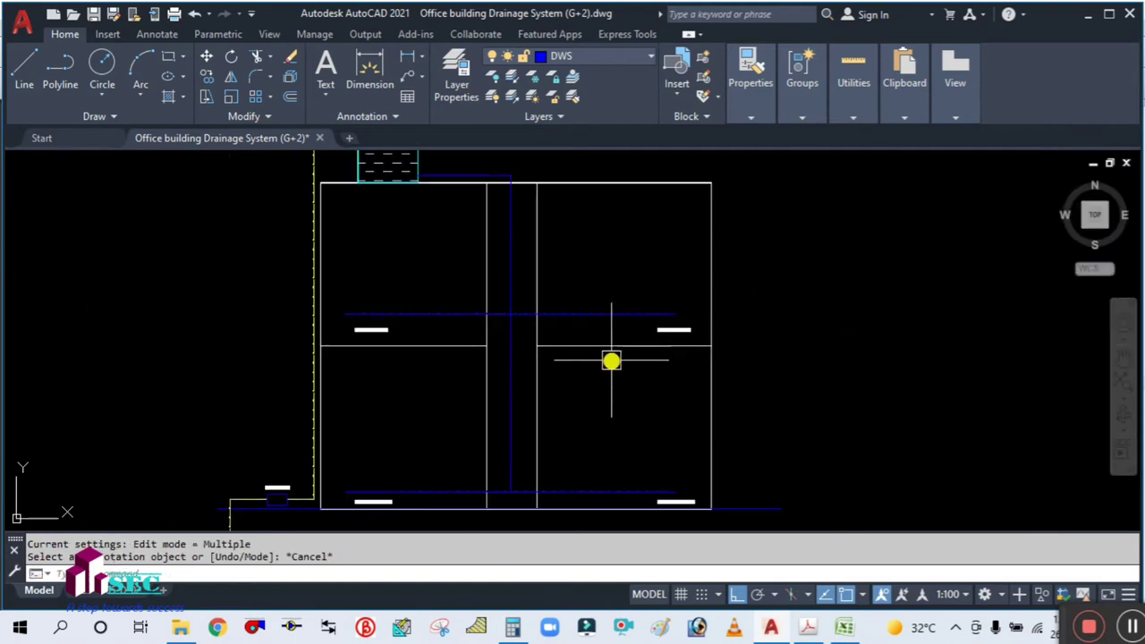
- Examine the building section, the roof drainage layout and the first floor drainage layout for their water supply piping
middle_drag(609, 361, 637, 328)
scroll(637, 327, down, 4)
scroll(566, 322, up, 4)
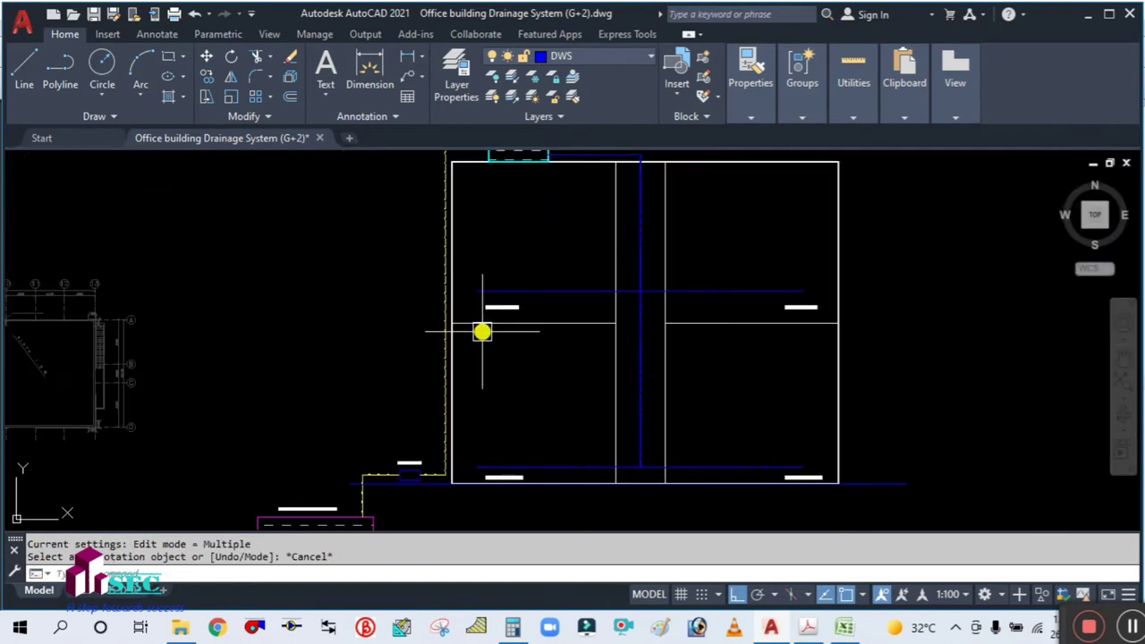
middle_drag(482, 332, 554, 355)
scroll(530, 354, down, 2)
scroll(193, 367, up, 5)
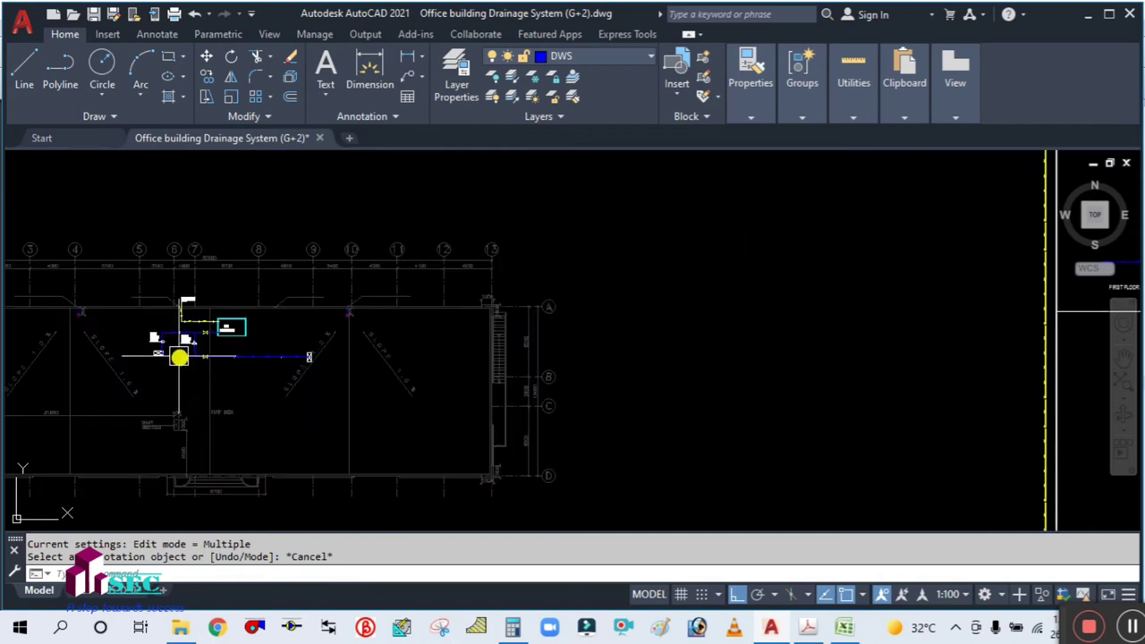
middle_drag(196, 364, 329, 363)
scroll(324, 362, down, 5)
middle_drag(210, 404, 524, 361)
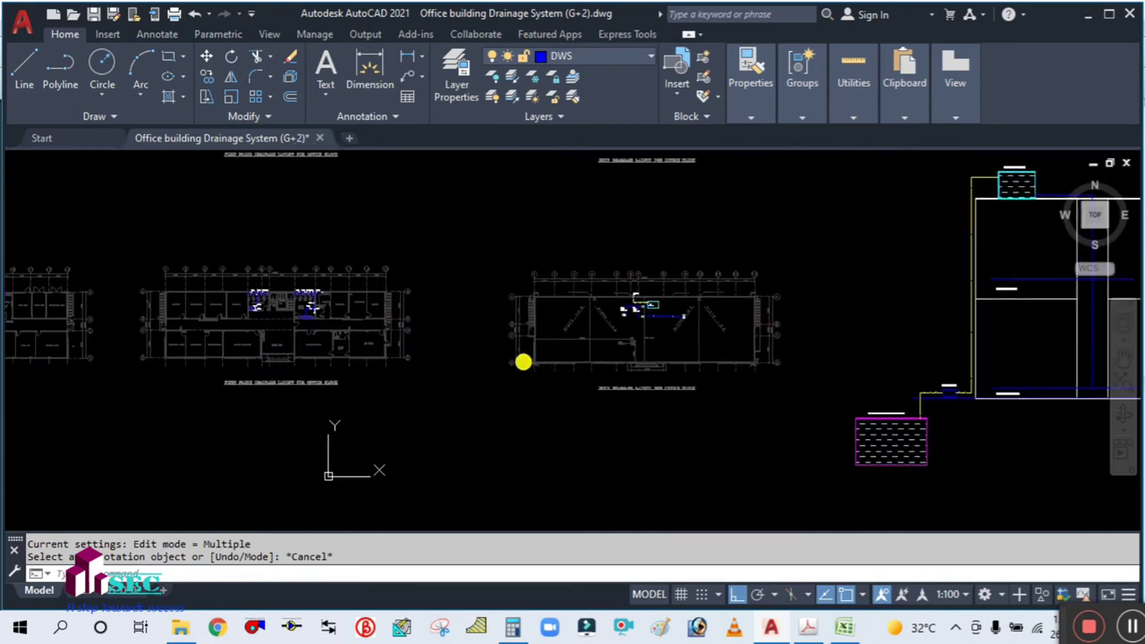
scroll(230, 286, up, 2)
middle_drag(253, 347, 406, 319)
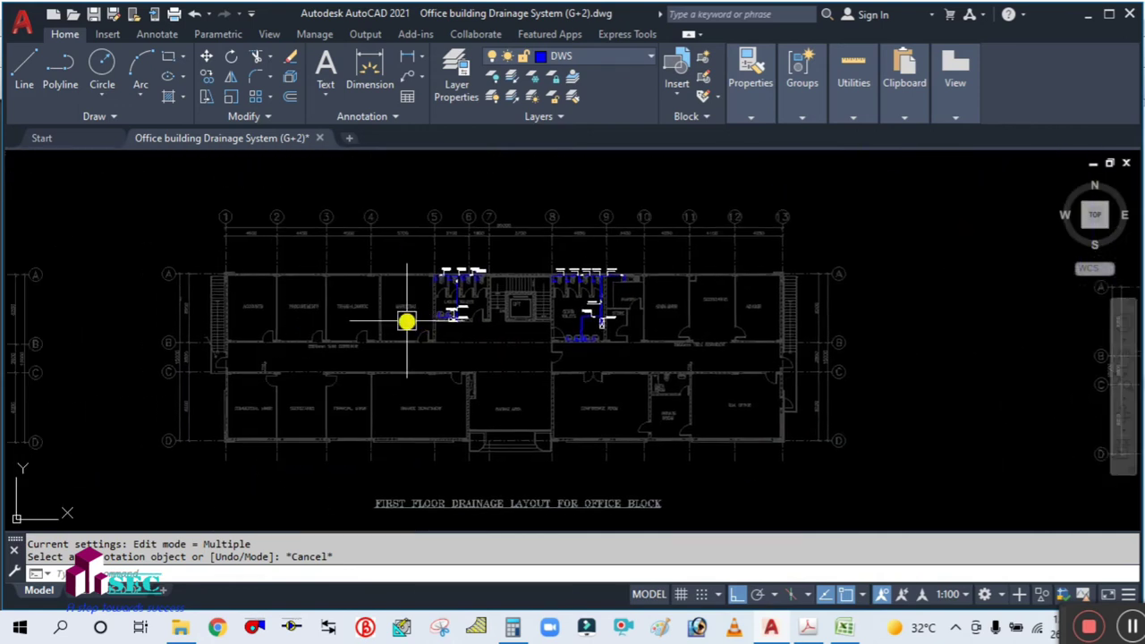
scroll(406, 320, down, 3)
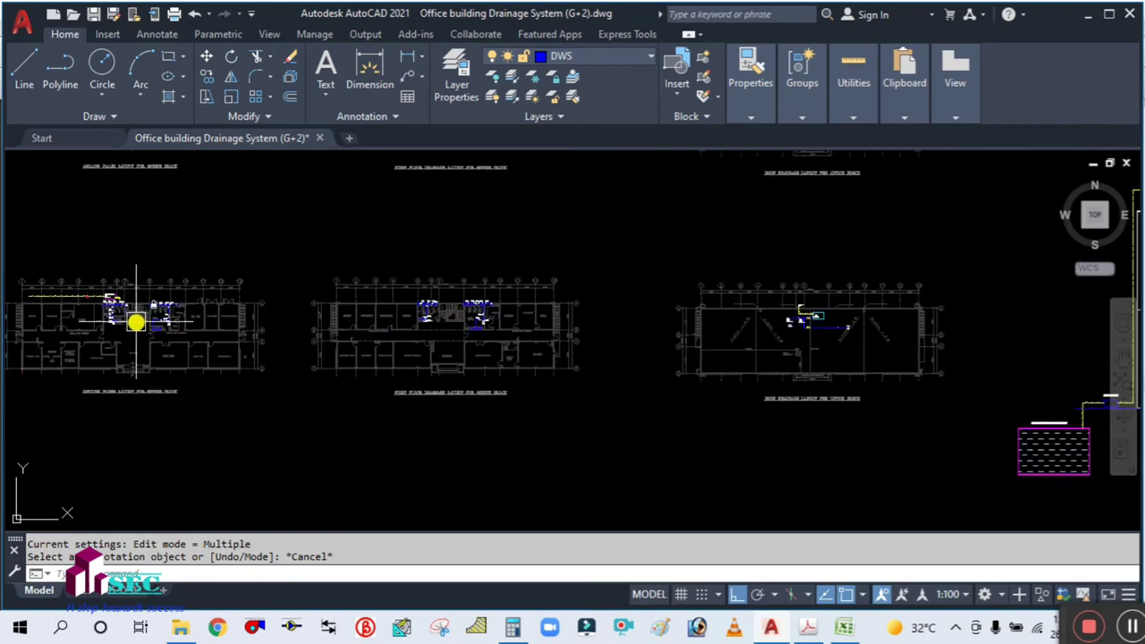
- Examine the fixture unit, flow and pipe size labels at the shafts of both gents toilets in the ground floor layout
scroll(134, 322, up, 6)
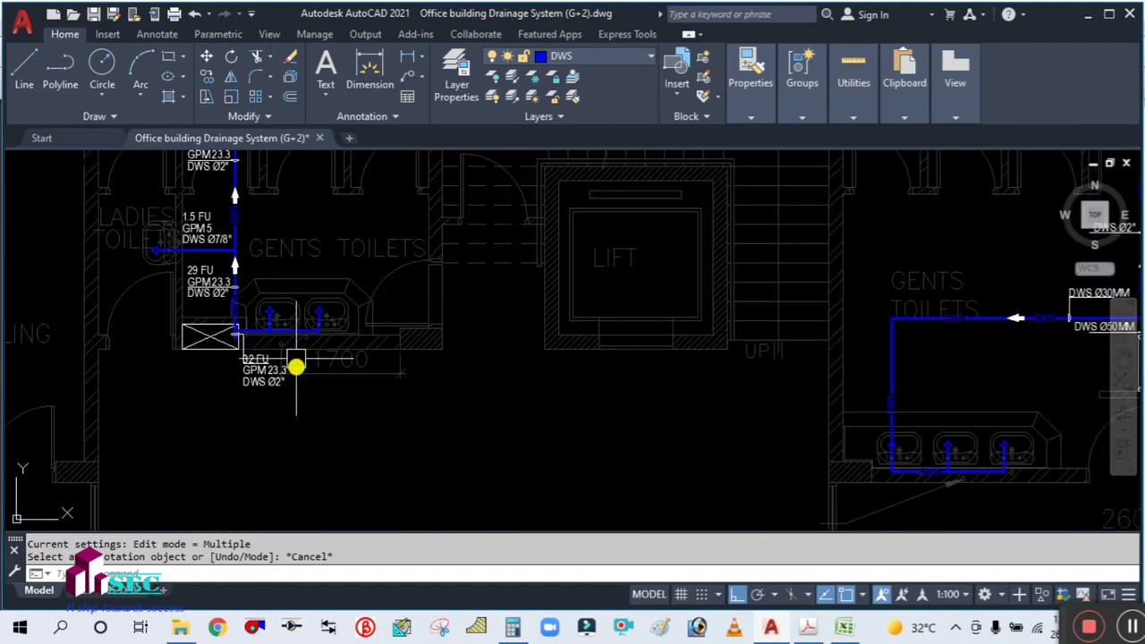
scroll(268, 396, up, 3)
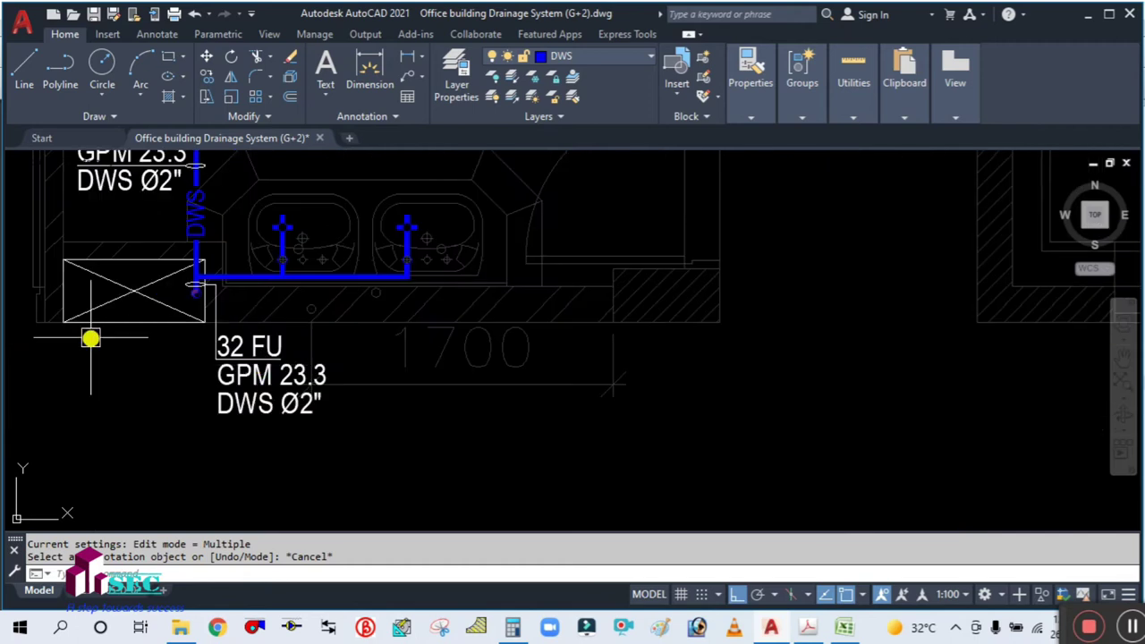
scroll(94, 339, down, 4)
scroll(116, 340, up, 2)
scroll(160, 371, down, 1)
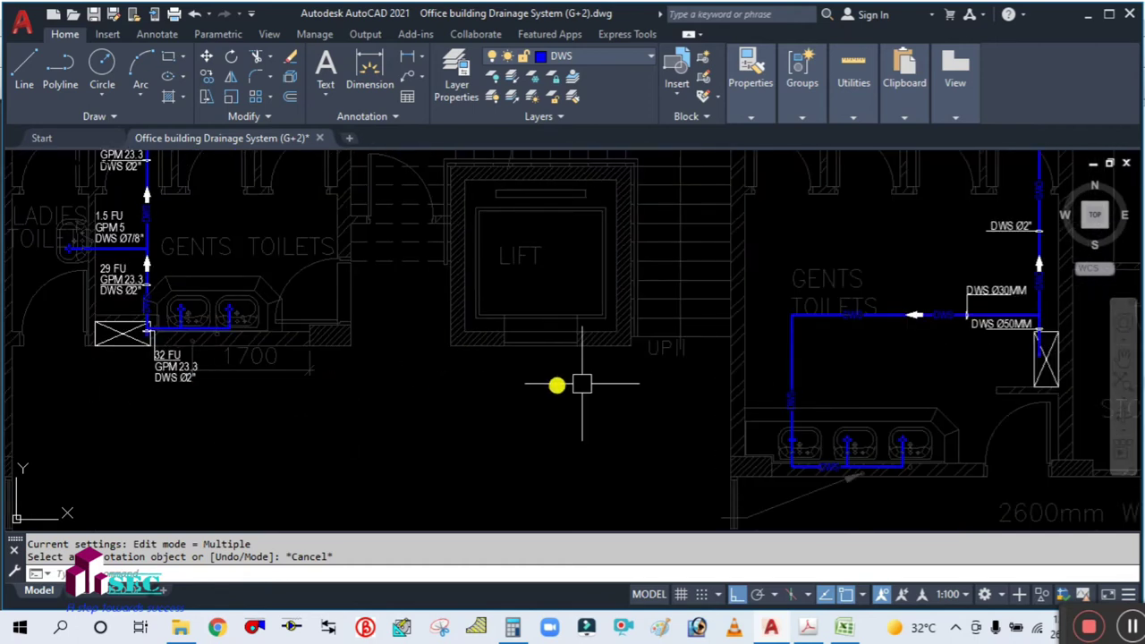
middle_drag(710, 376, 642, 360)
scroll(102, 340, up, 4)
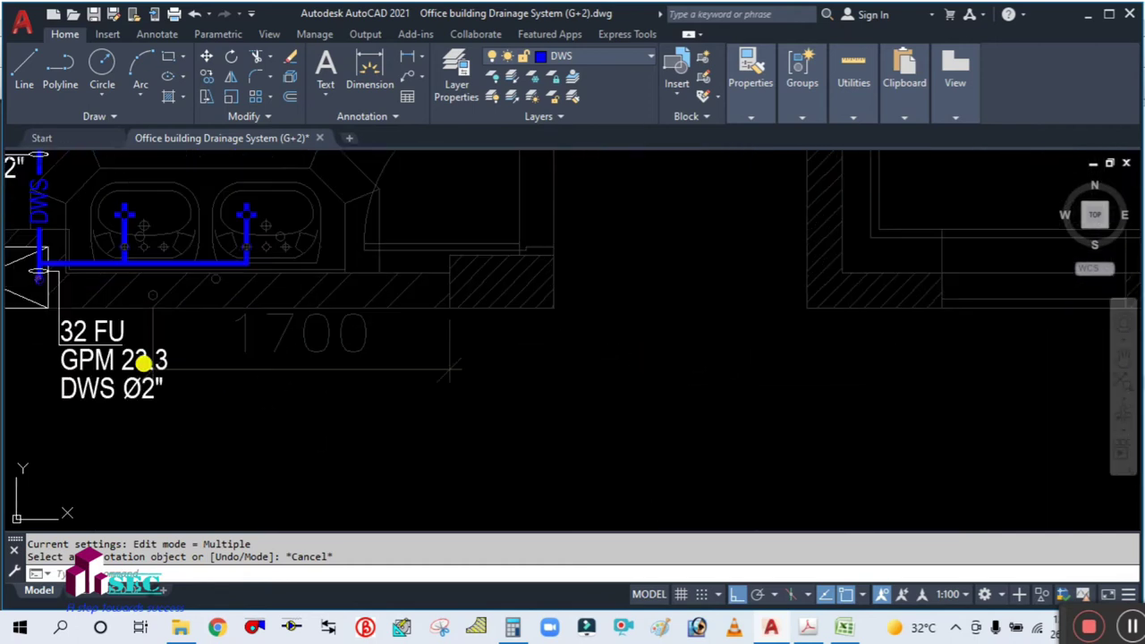
scroll(246, 434, down, 2)
middle_drag(531, 521, 358, 437)
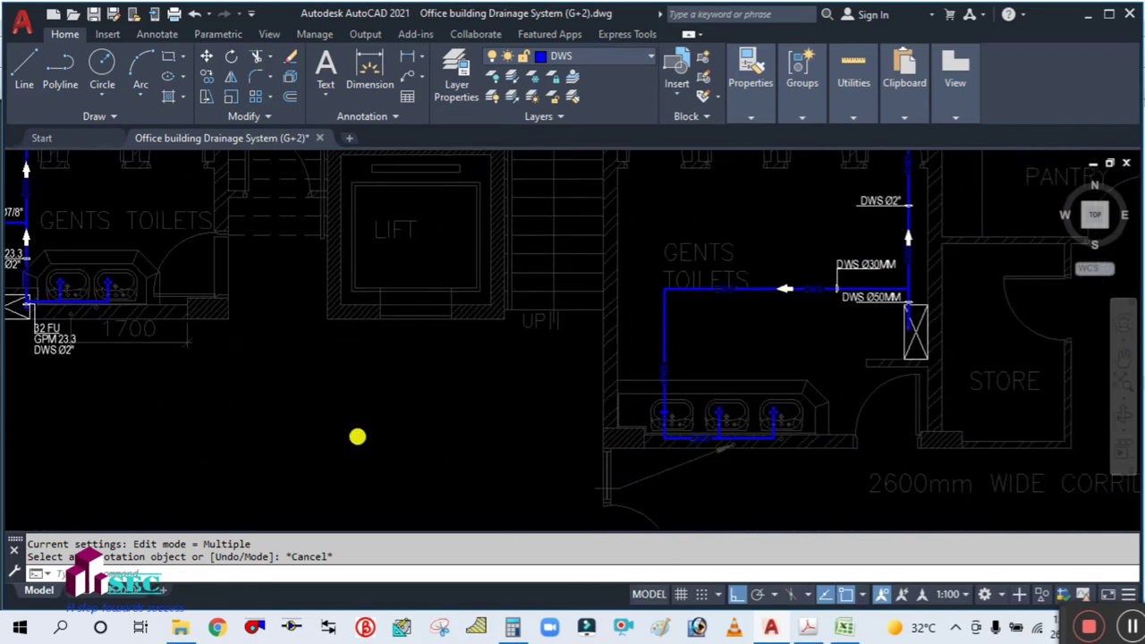
scroll(376, 435, down, 3)
scroll(669, 442, down, 2)
- Copy the "GROUND FLOOR - TOILET1" label in the section about 3160 units straight up, placing the copy above the ground floor branch pipe
middle_drag(669, 443, 504, 382)
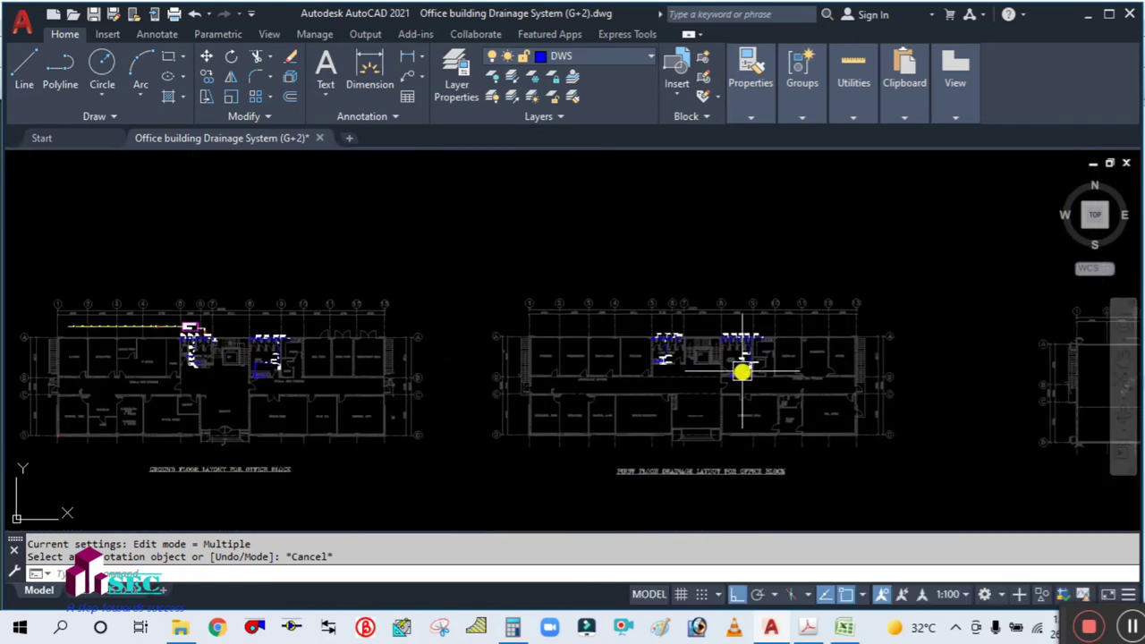
middle_drag(742, 371, 438, 337)
middle_drag(808, 390, 597, 361)
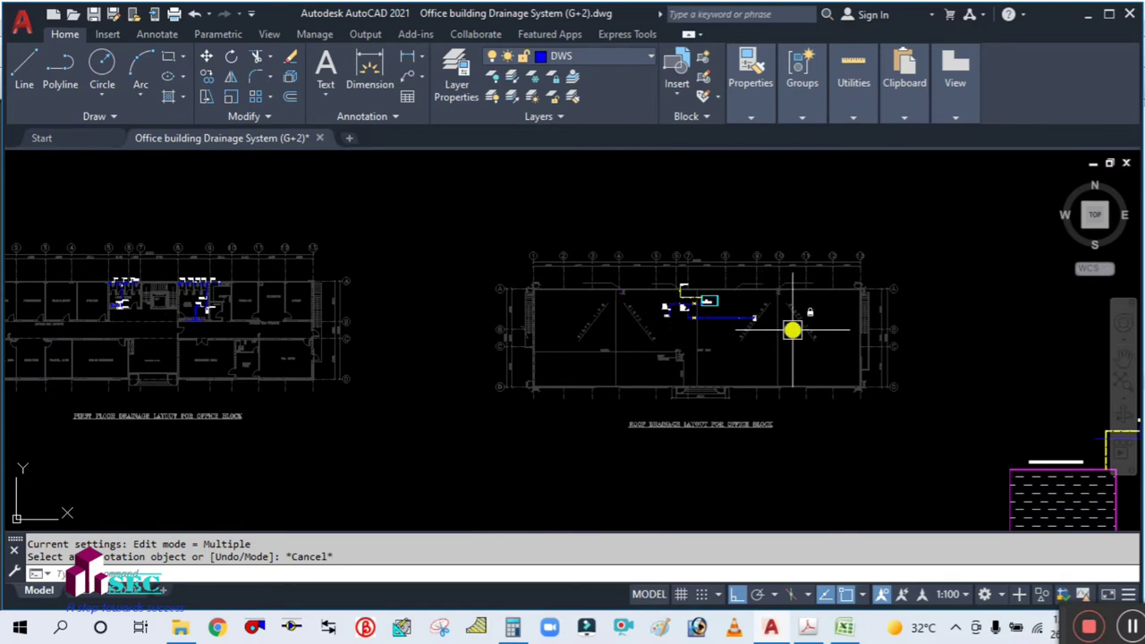
middle_drag(793, 330, 355, 235)
scroll(756, 327, up, 4)
middle_drag(757, 327, 539, 312)
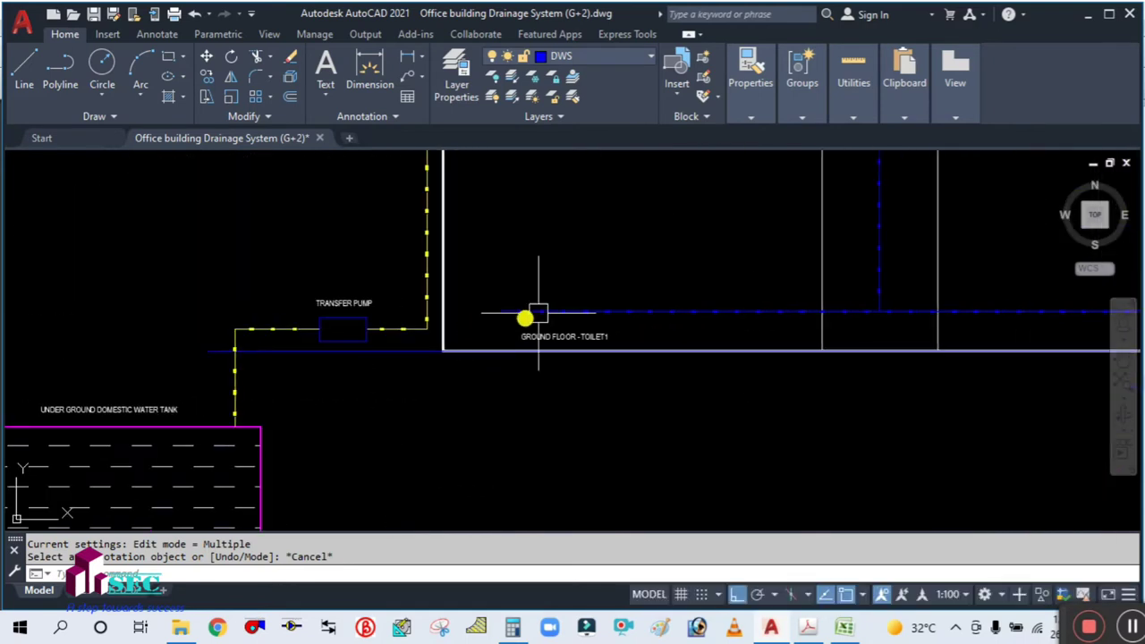
middle_drag(650, 271, 522, 322)
middle_drag(459, 301, 612, 301)
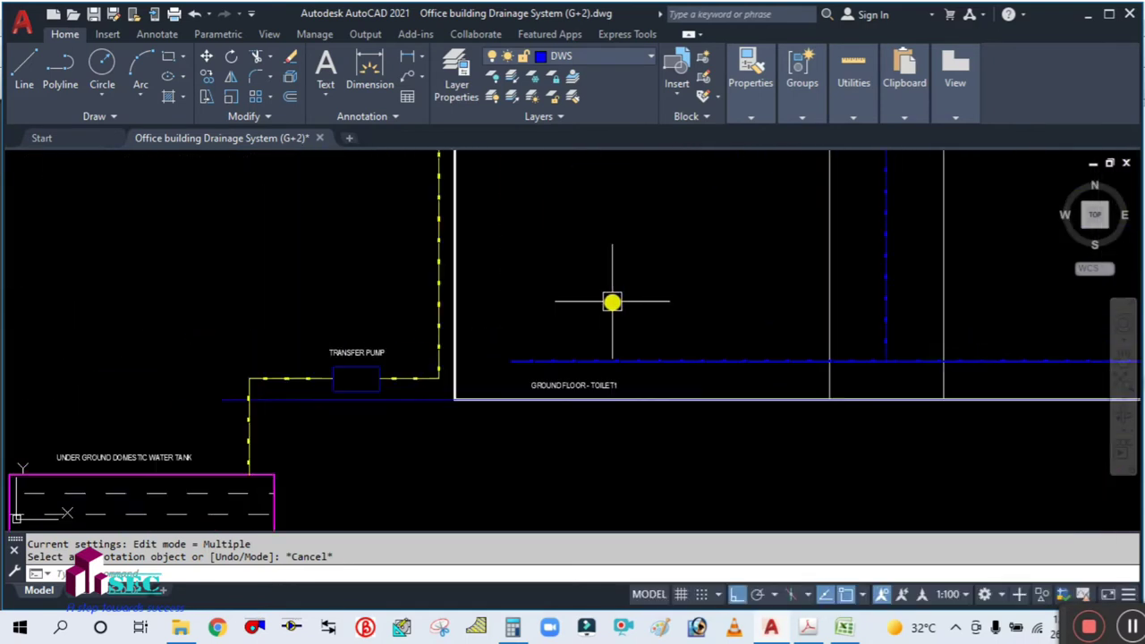
text(o)
key(Return)
scroll(590, 383, up, 4)
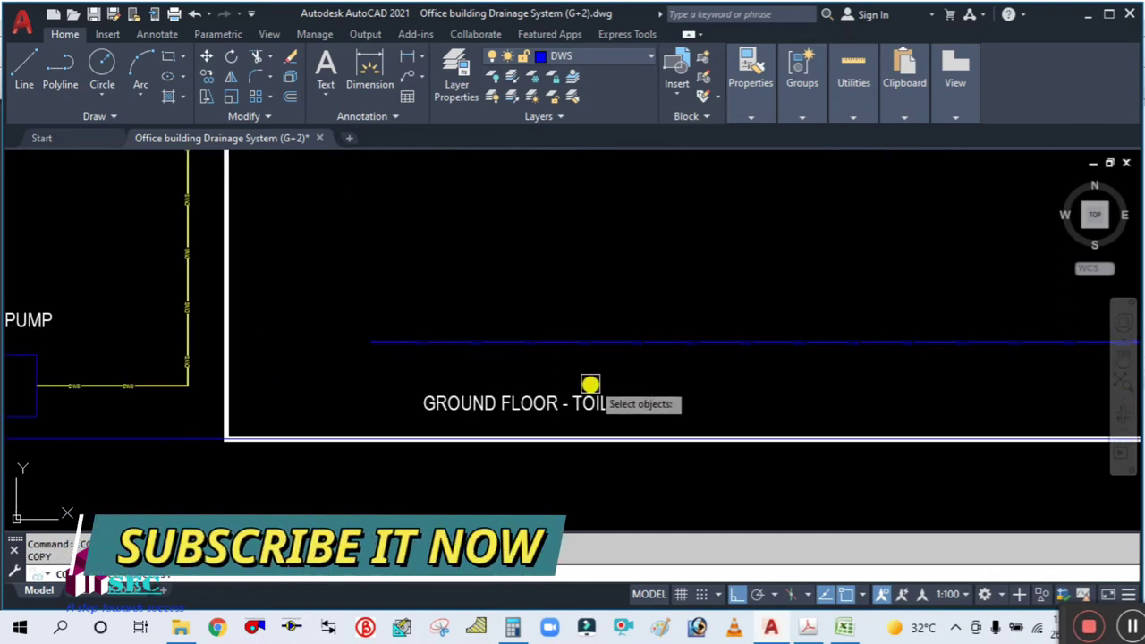
scroll(617, 375, down, 4)
key(Return)
click(644, 360)
click(645, 309)
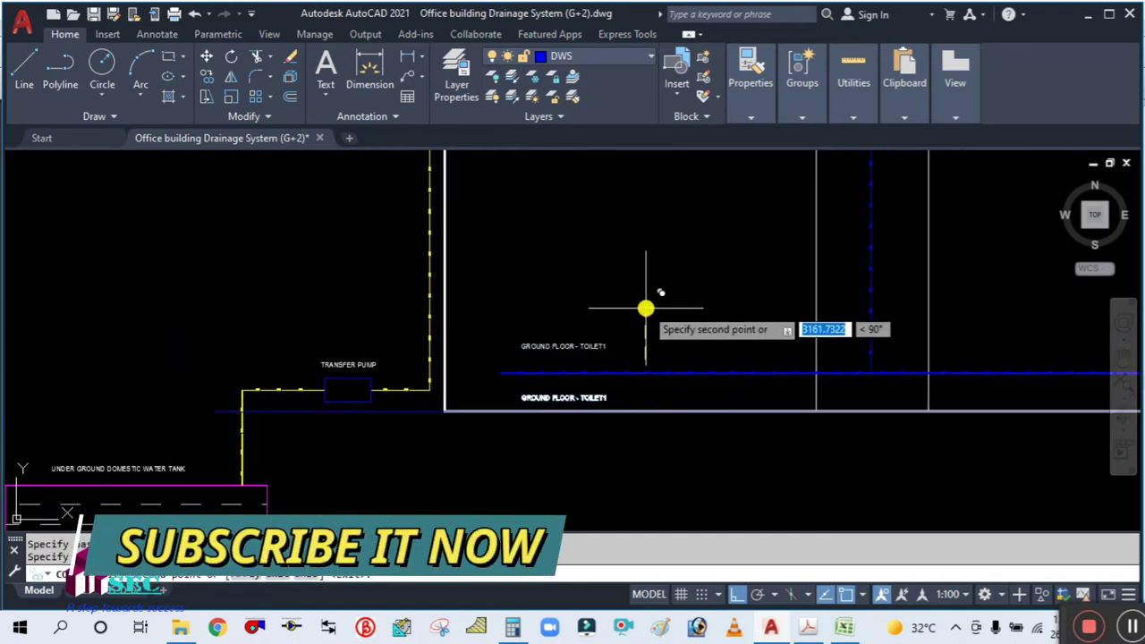
key(Return)
scroll(622, 317, up, 4)
key(Escape)
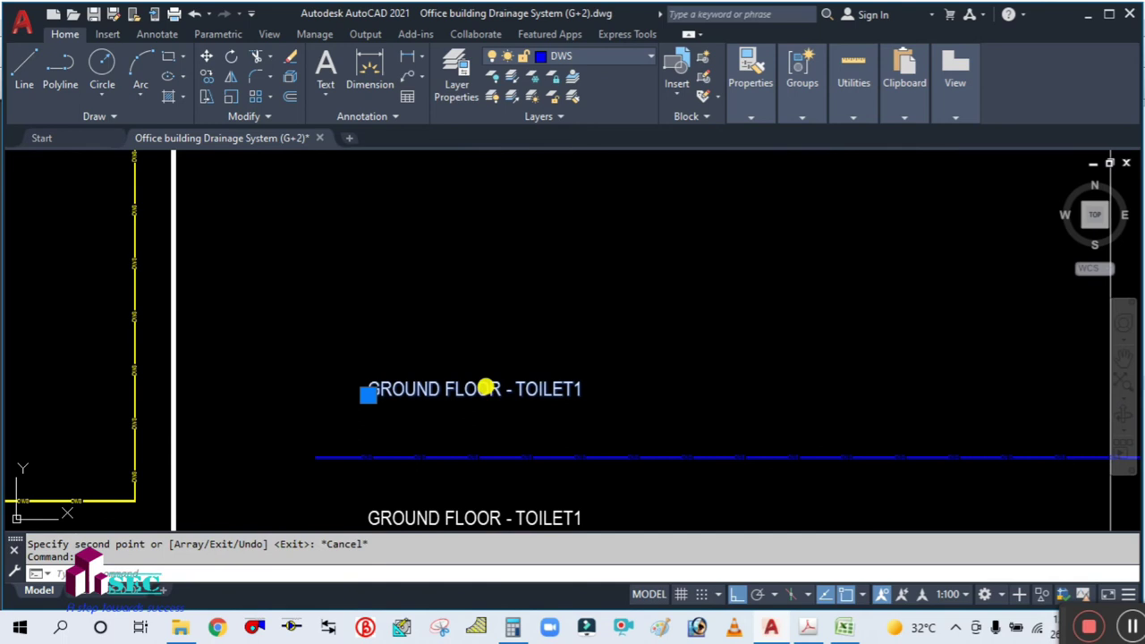
- Change the text of the copied label above the ground floor TOILET1 branch pipe to "32 FU"
double_click(484, 387)
text(32)
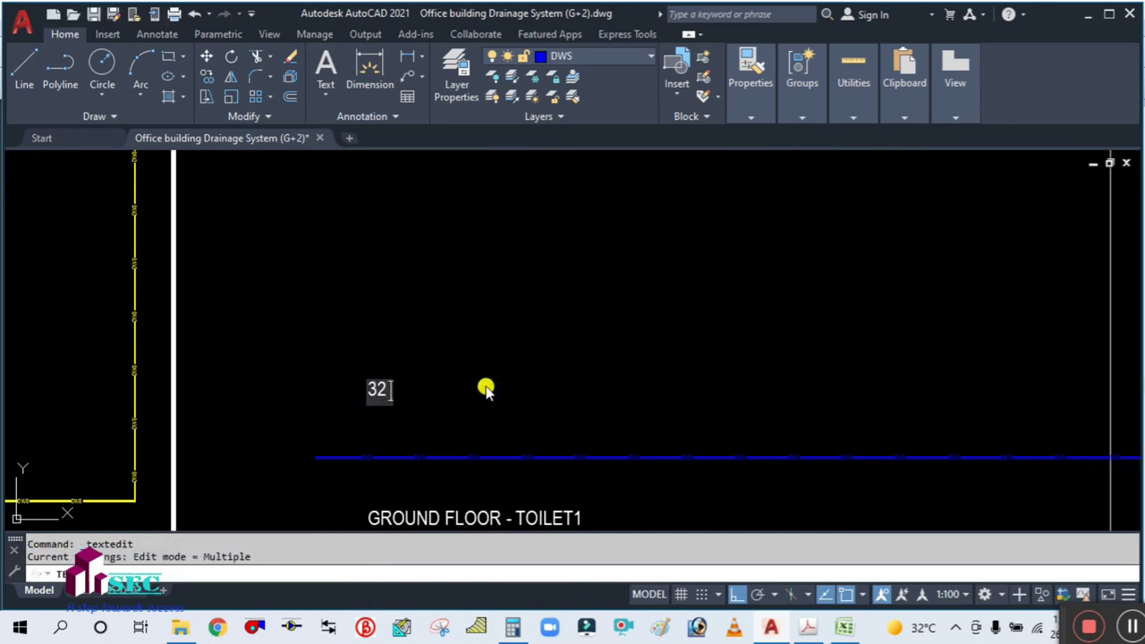
text( FU)
key(Return)
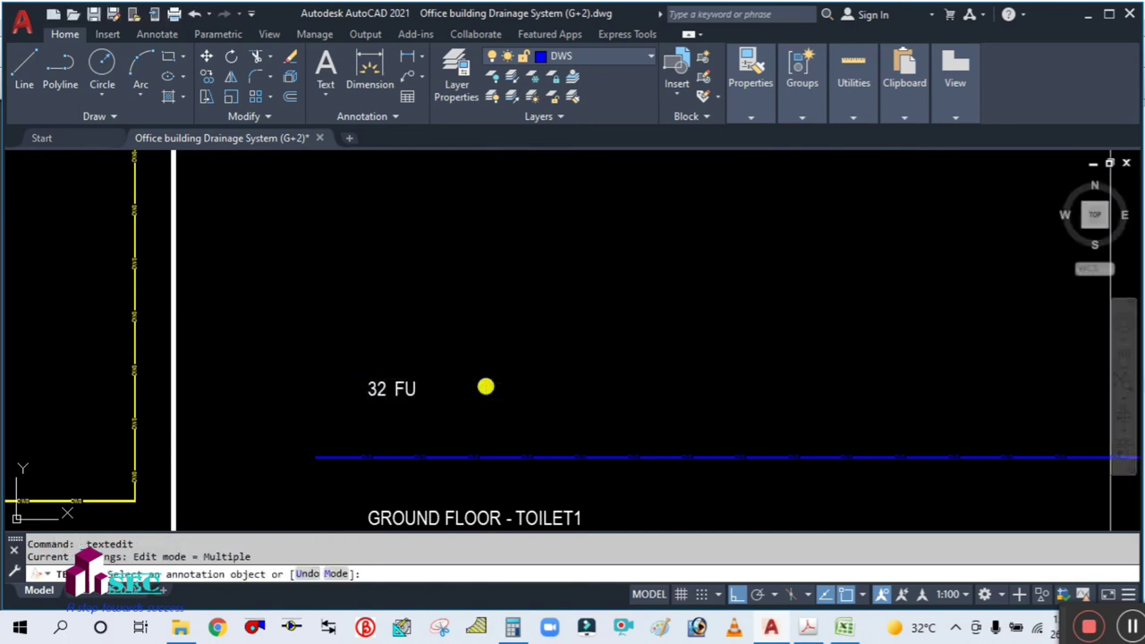
key(Escape)
- Examine the fixture unit, GPM and pipe size label at the left gents toilet's shaft in the ground floor layout against the section
scroll(355, 271, down, 5)
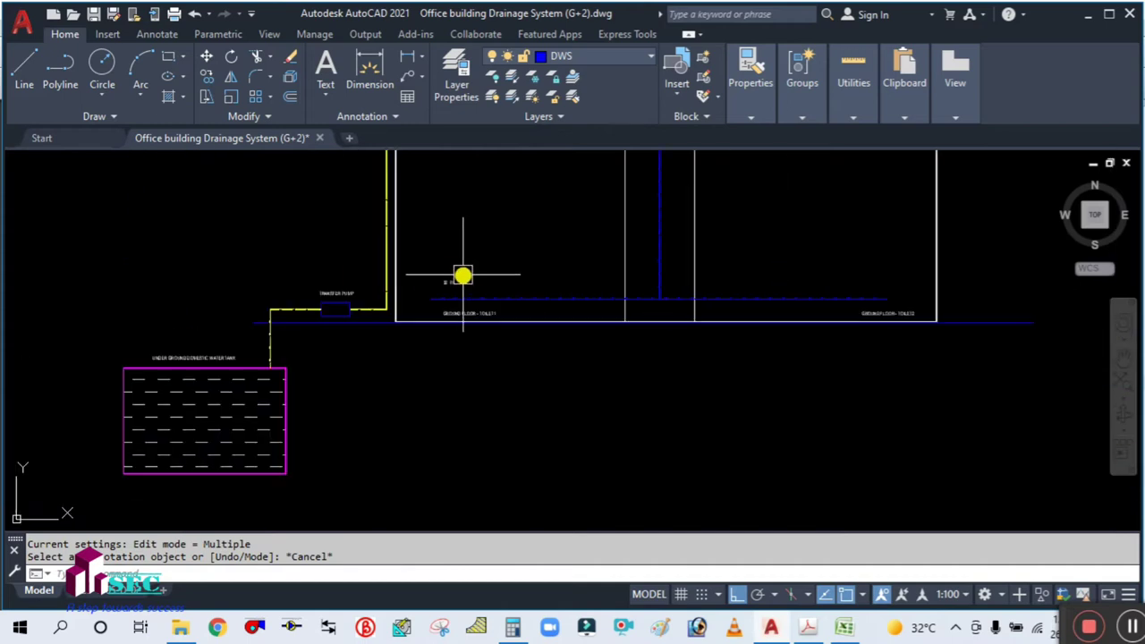
middle_drag(260, 287, 491, 330)
scroll(587, 331, up, 4)
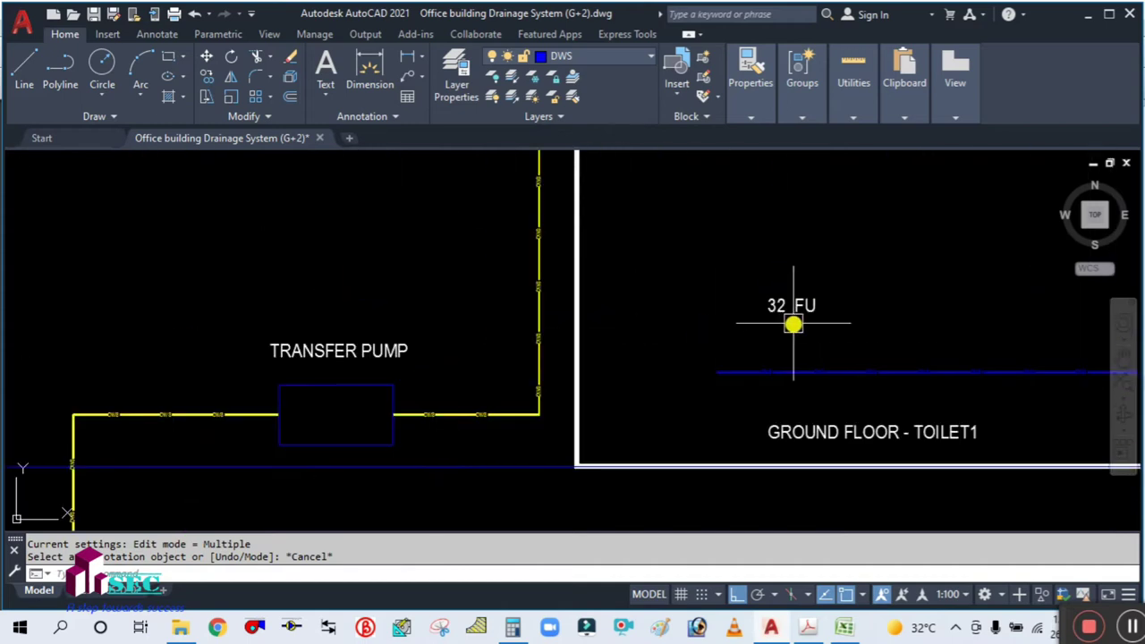
scroll(723, 312, down, 8)
middle_drag(251, 389, 501, 436)
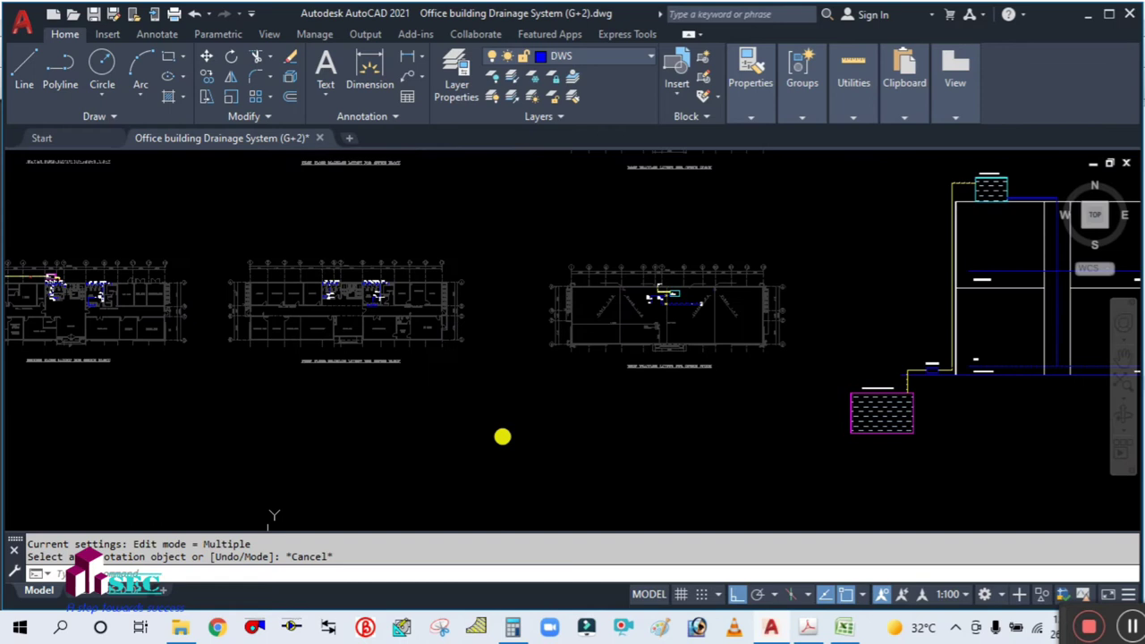
scroll(316, 302, up, 3)
scroll(273, 307, down, 1)
middle_drag(274, 307, 738, 330)
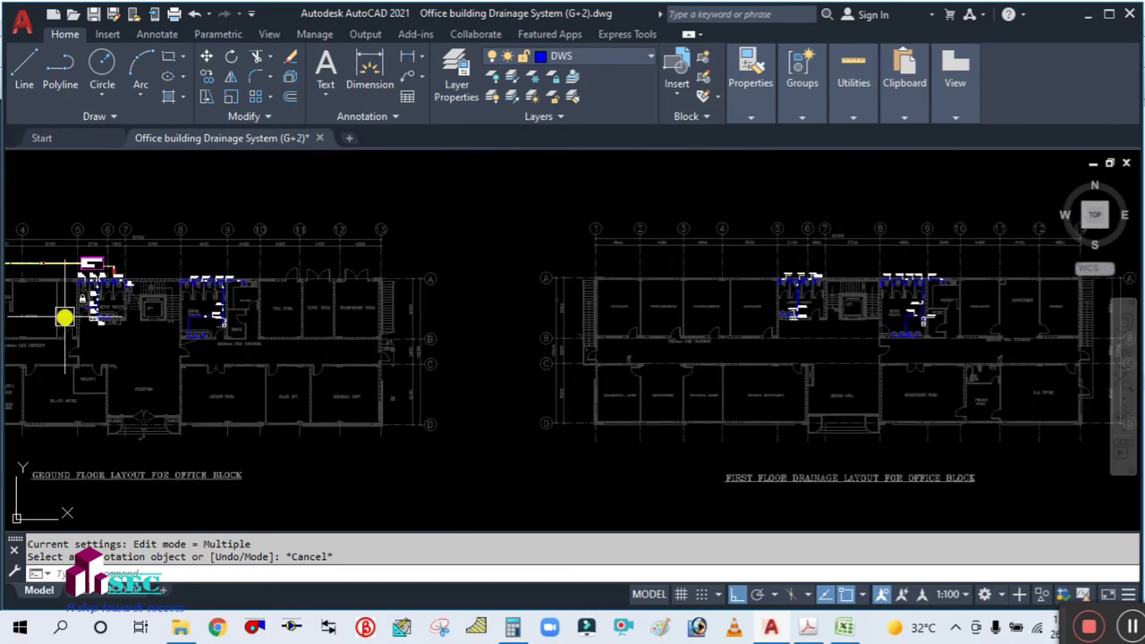
scroll(64, 317, up, 5)
middle_drag(289, 449, 270, 405)
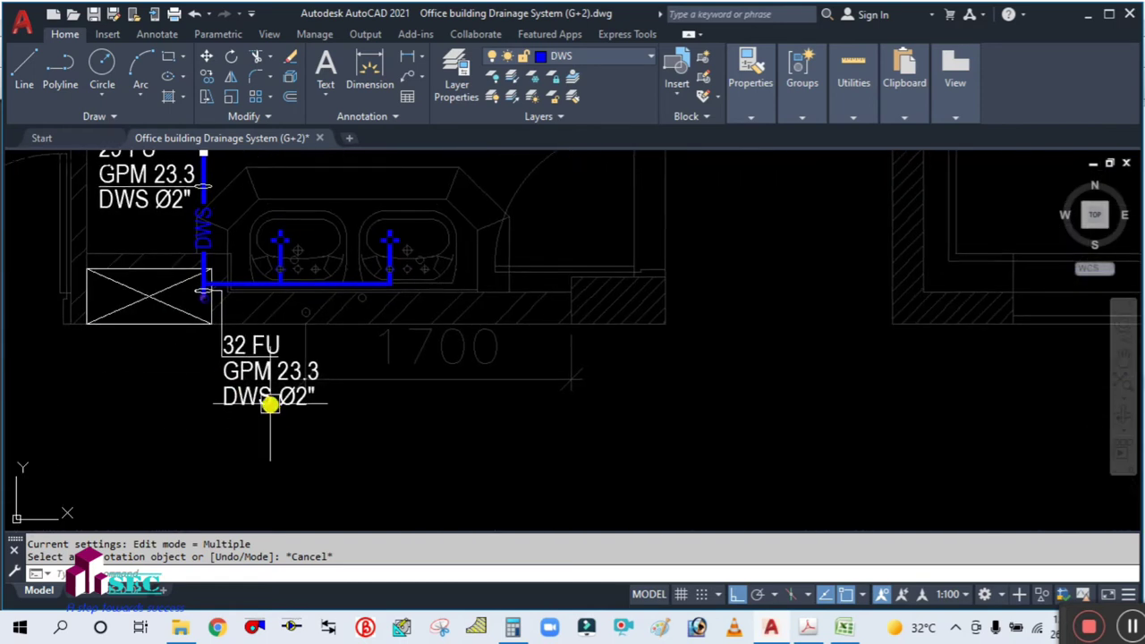
scroll(270, 403, down, 2)
middle_drag(394, 431, 298, 400)
scroll(298, 400, down, 4)
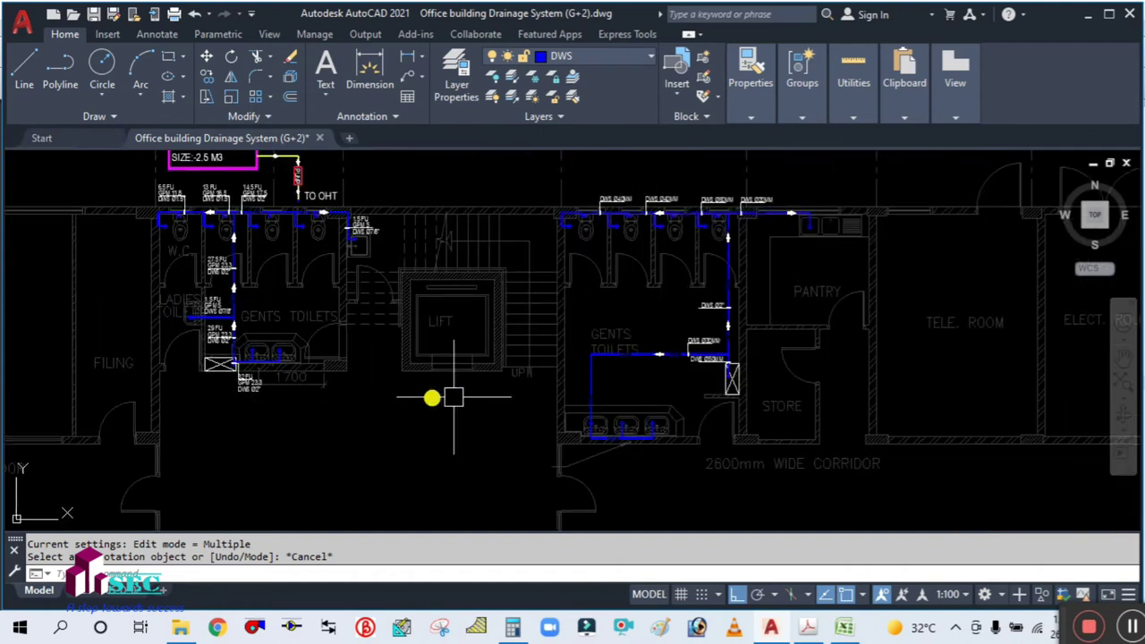
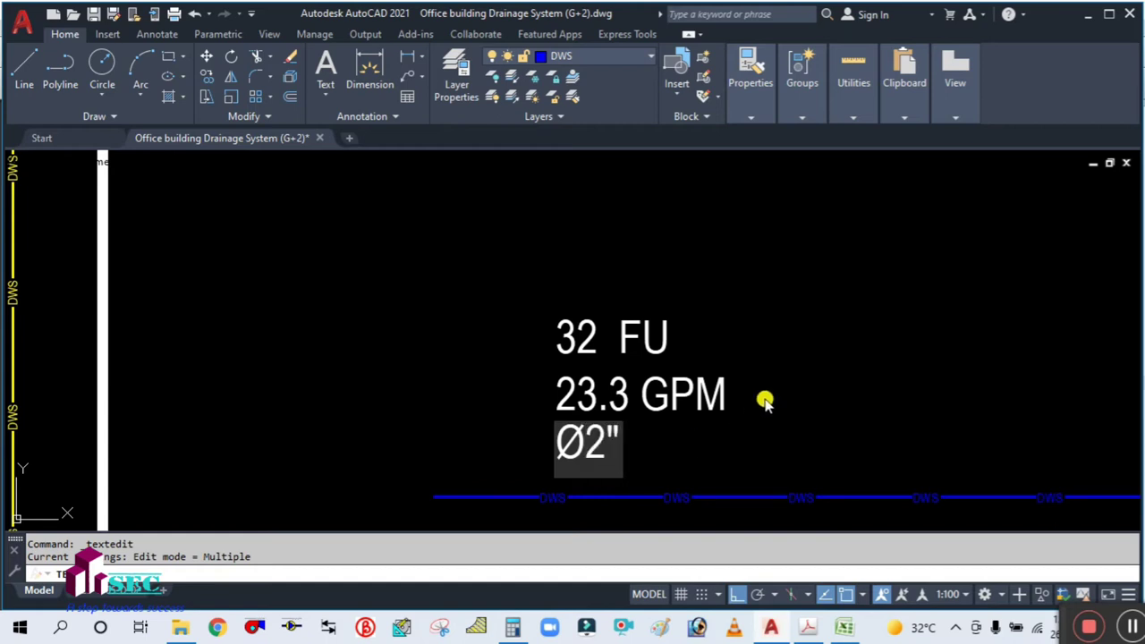
- Copy the "32 FU, 23.3 GPM, Ø2"" label from the TOILET1 branch horizontally to above the other ground floor toilet's branch pipe in the section
key(Escape)
scroll(805, 384, down, 5)
middle_drag(822, 391, 417, 397)
scroll(438, 389, up, 2)
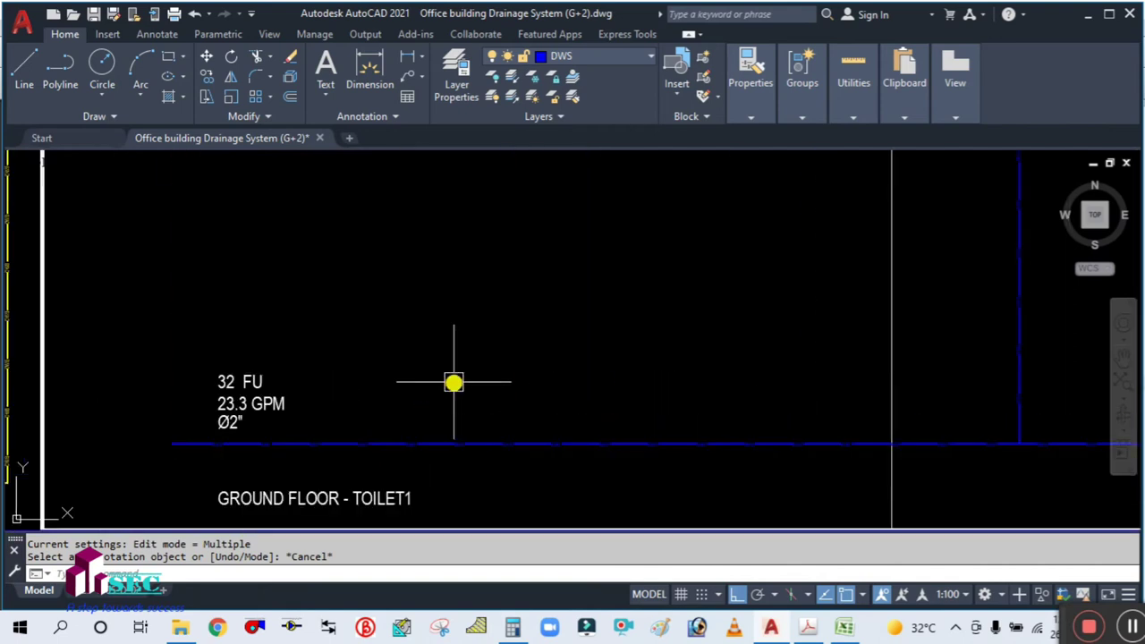
text(o)
key(Return)
click(291, 426)
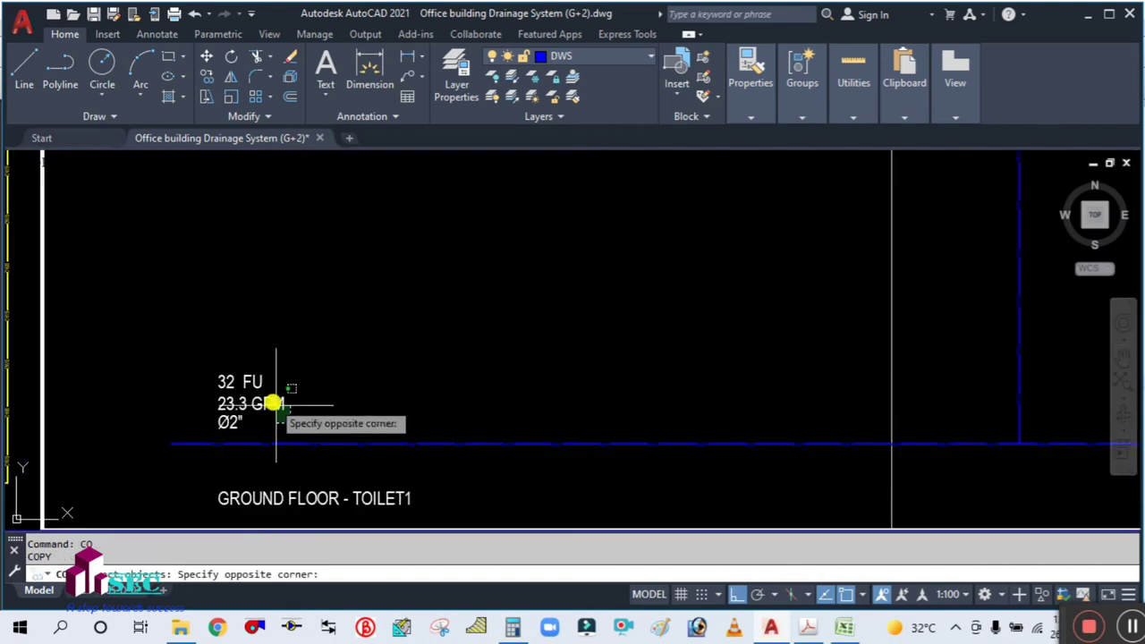
click(214, 342)
scroll(214, 341, down, 1)
key(Return)
click(238, 327)
scroll(295, 322, down, 2)
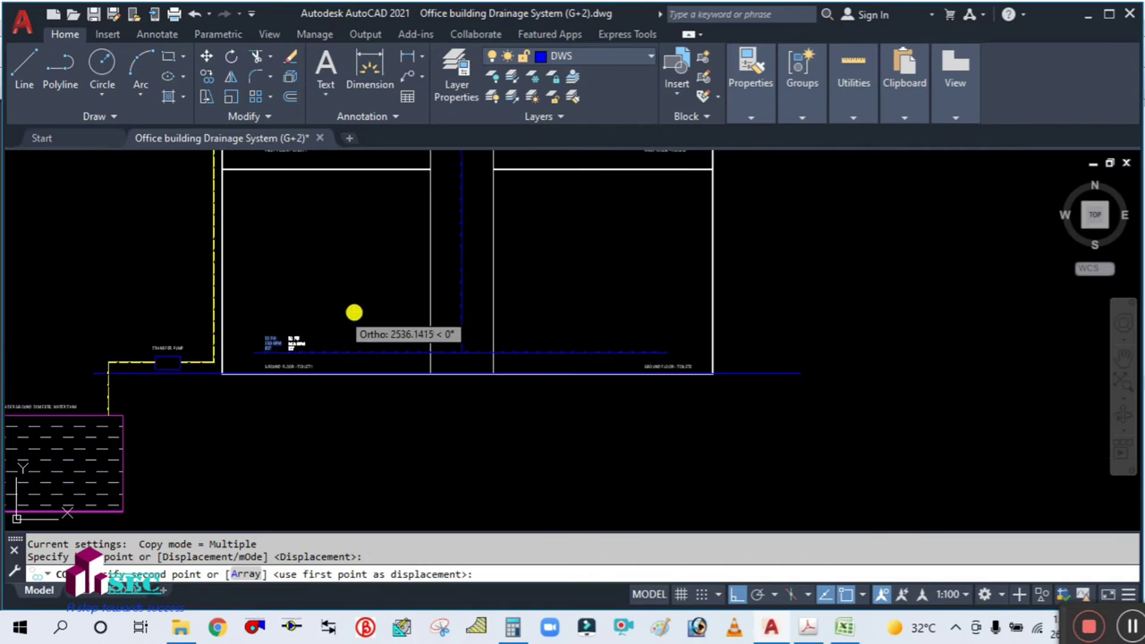
scroll(593, 315, up, 4)
click(580, 314)
key(Escape)
middle_drag(543, 356, 762, 373)
scroll(853, 407, up, 2)
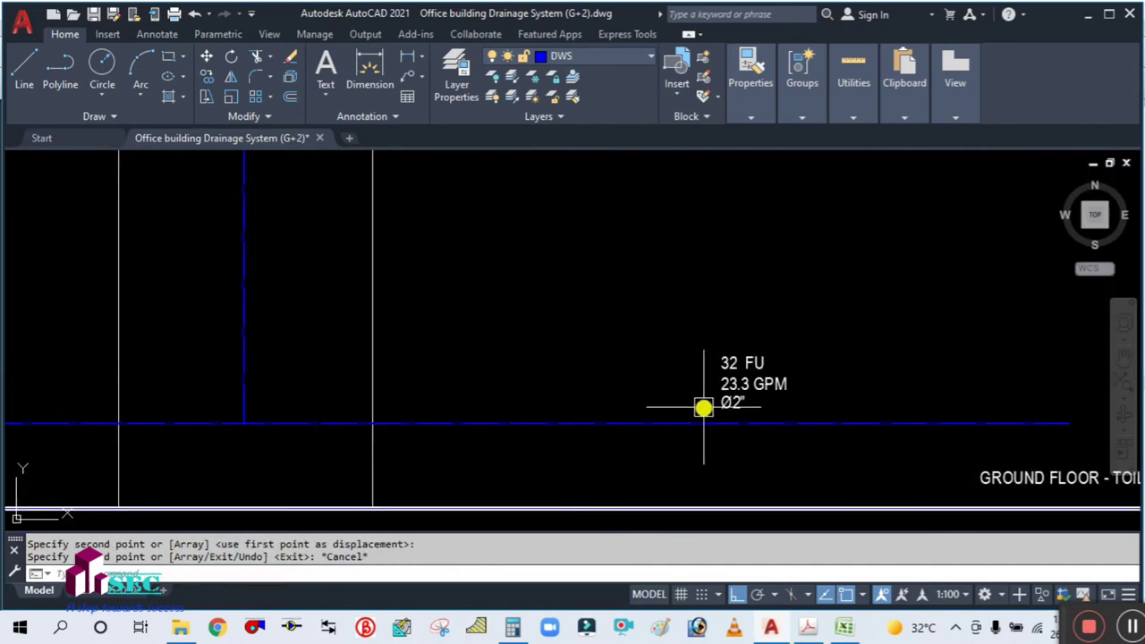
- Examine the fixtures, branch pipes and pipe size labels of the gents toilet beside the pantry in the ground floor layout
middle_drag(703, 408, 820, 411)
scroll(820, 408, down, 6)
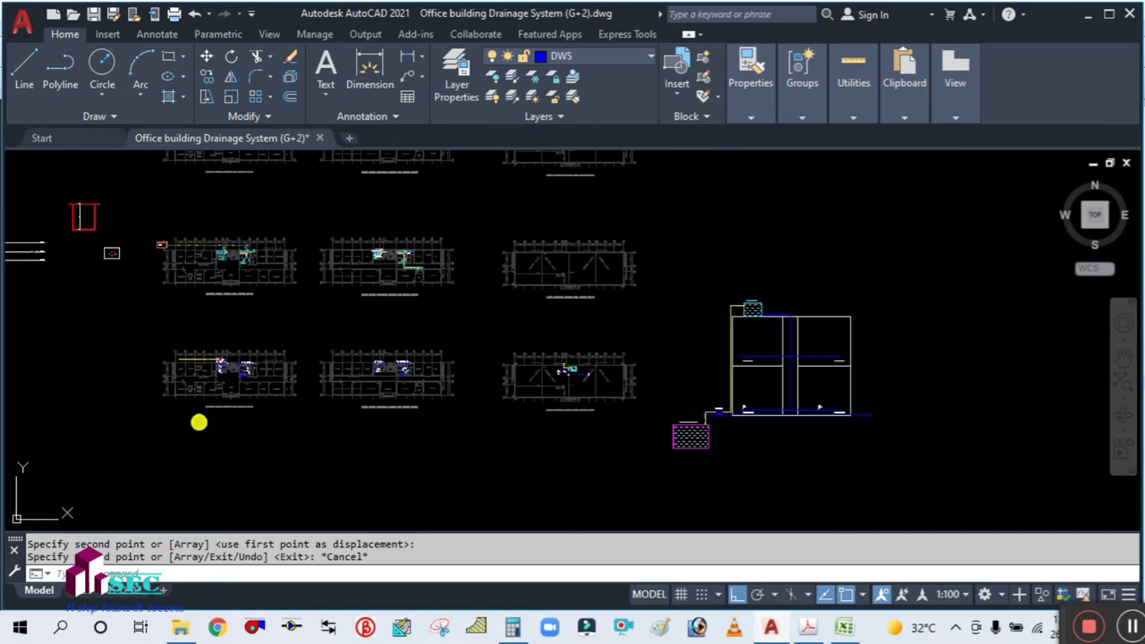
scroll(278, 417, up, 2)
scroll(292, 402, up, 4)
scroll(475, 322, up, 3)
mouse_move(475, 322)
middle_down()
mouse_move(587, 369)
mouse_move(588, 390)
middle_up()
scroll(617, 367, up, 4)
scroll(632, 371, down, 2)
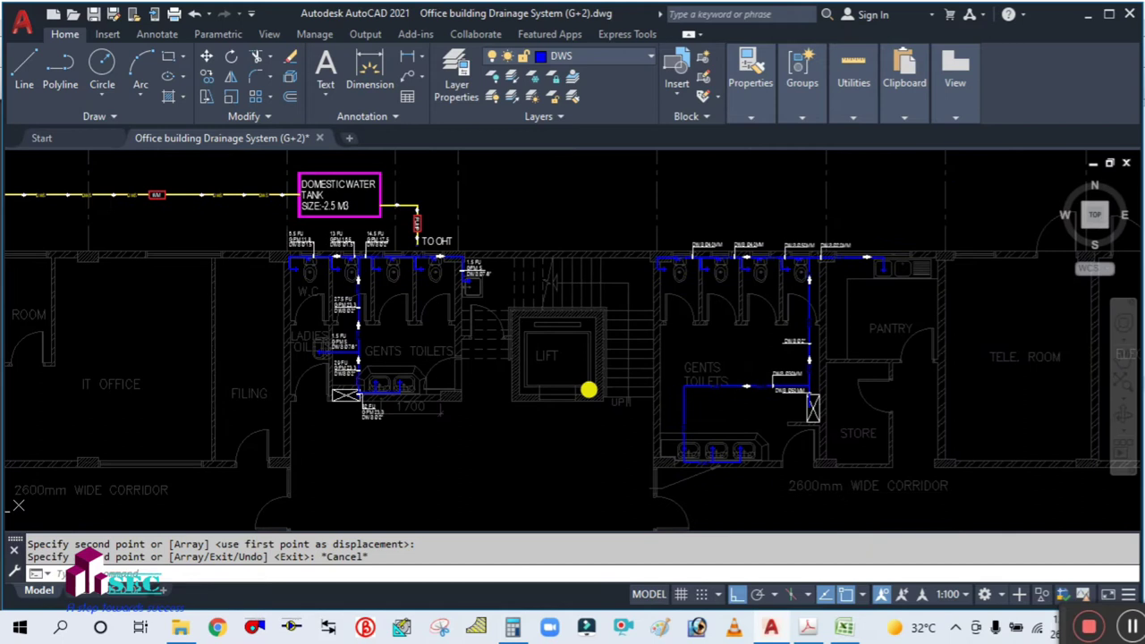
middle_drag(784, 320, 639, 306)
scroll(628, 246, up, 2)
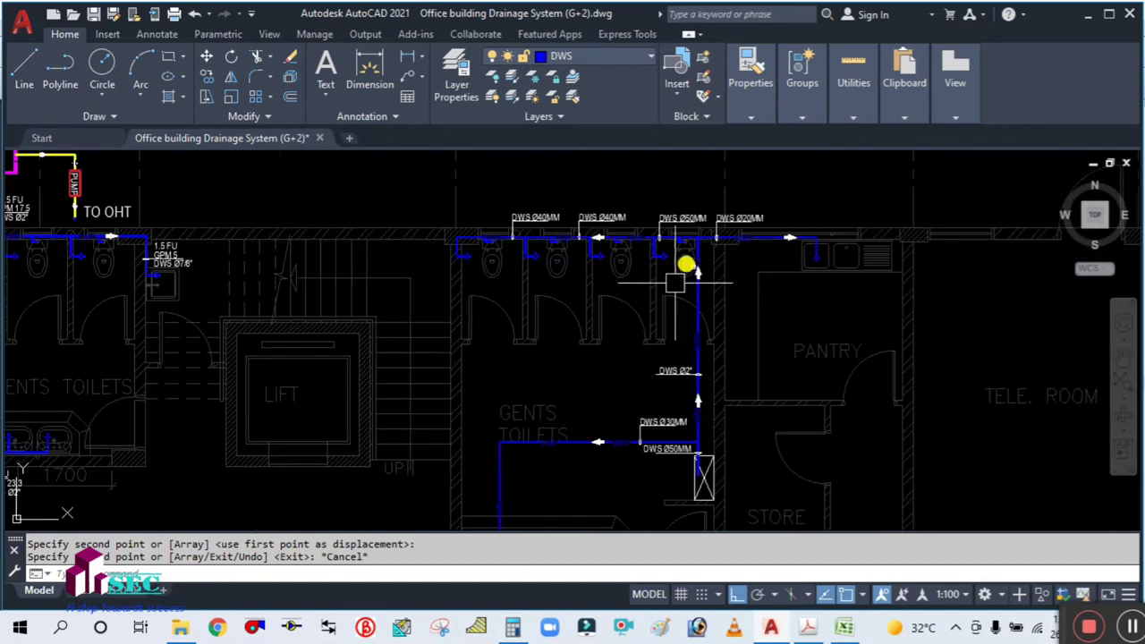
middle_drag(686, 357, 636, 292)
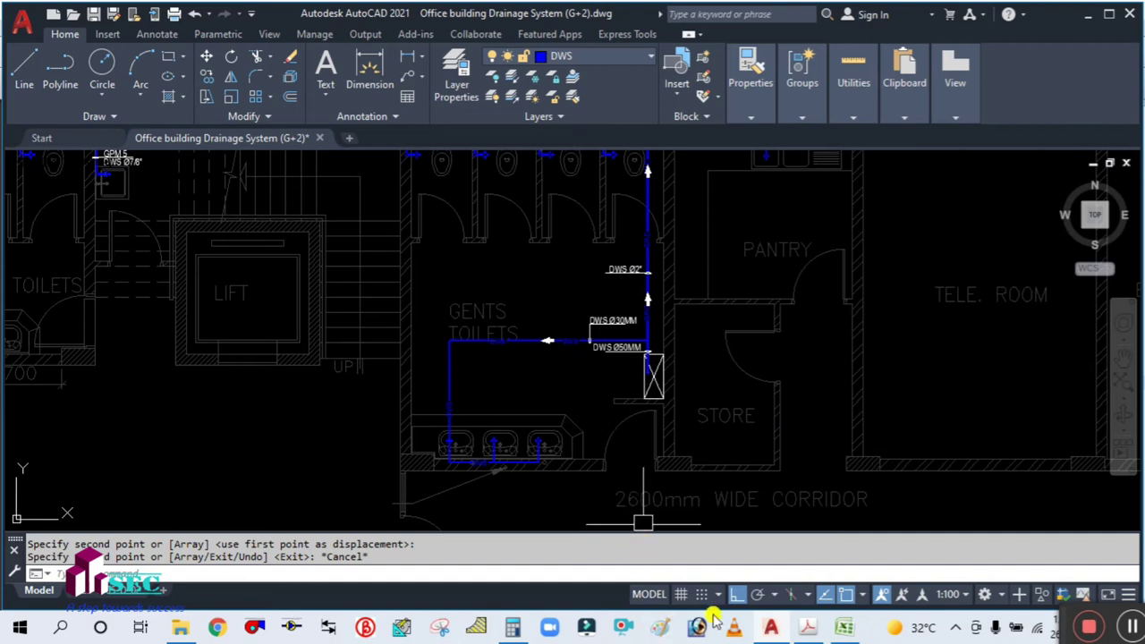
- Switch to the Excel water demand sheet and set the quantities to 4 water closets, 4 hand sprays, 3 lavatories and 1 kitchen sink
click(848, 629)
click(313, 296)
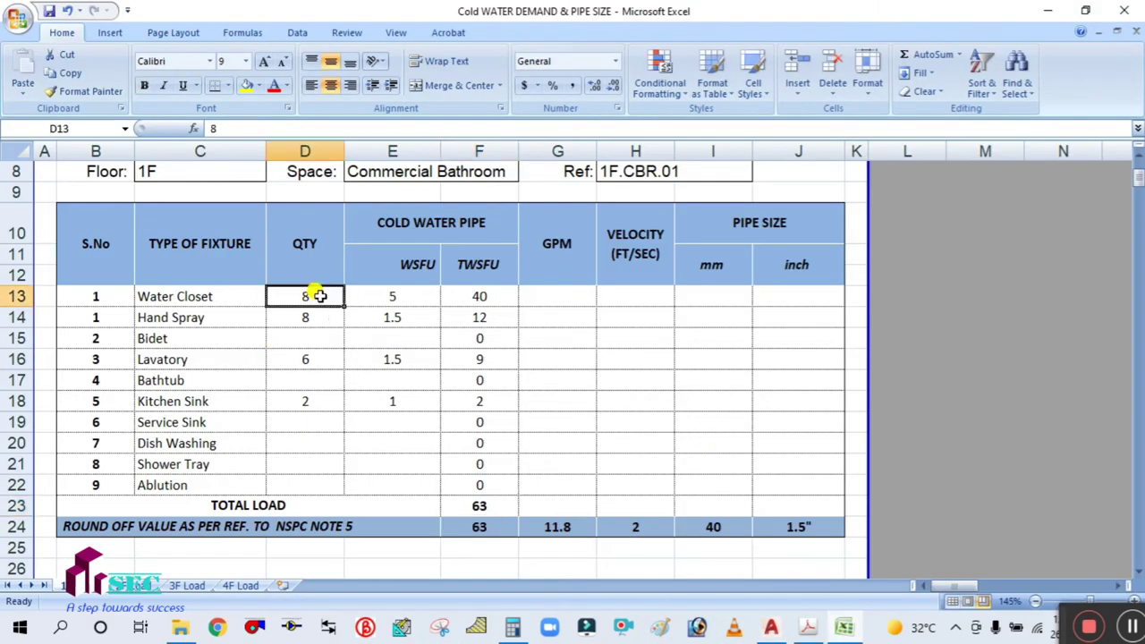
text(4)
click(305, 321)
text(4)
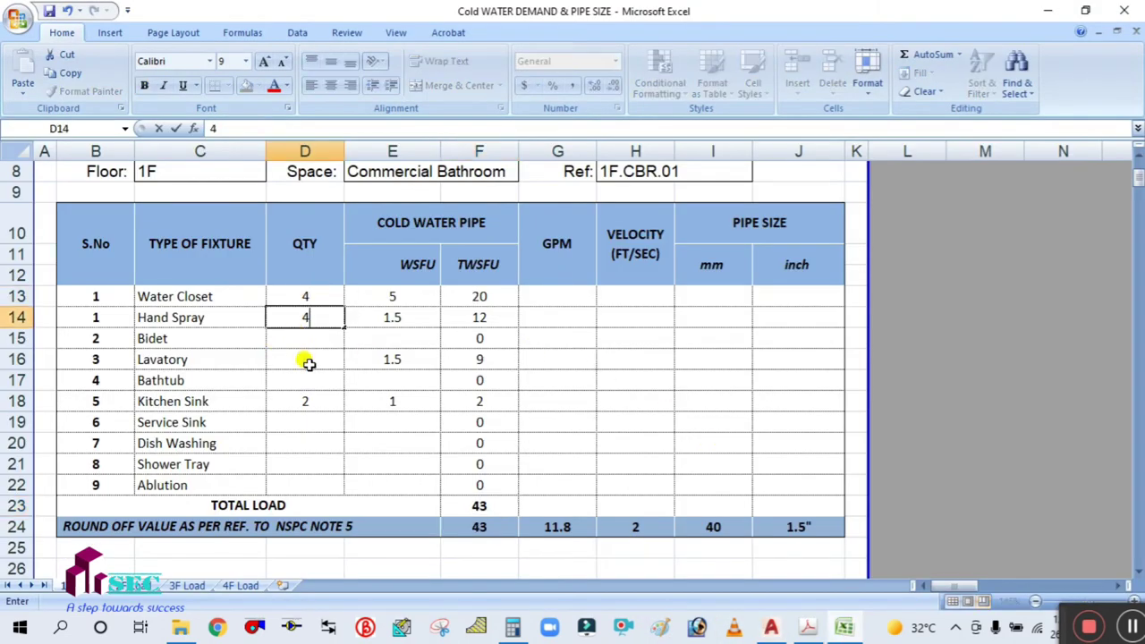
click(309, 359)
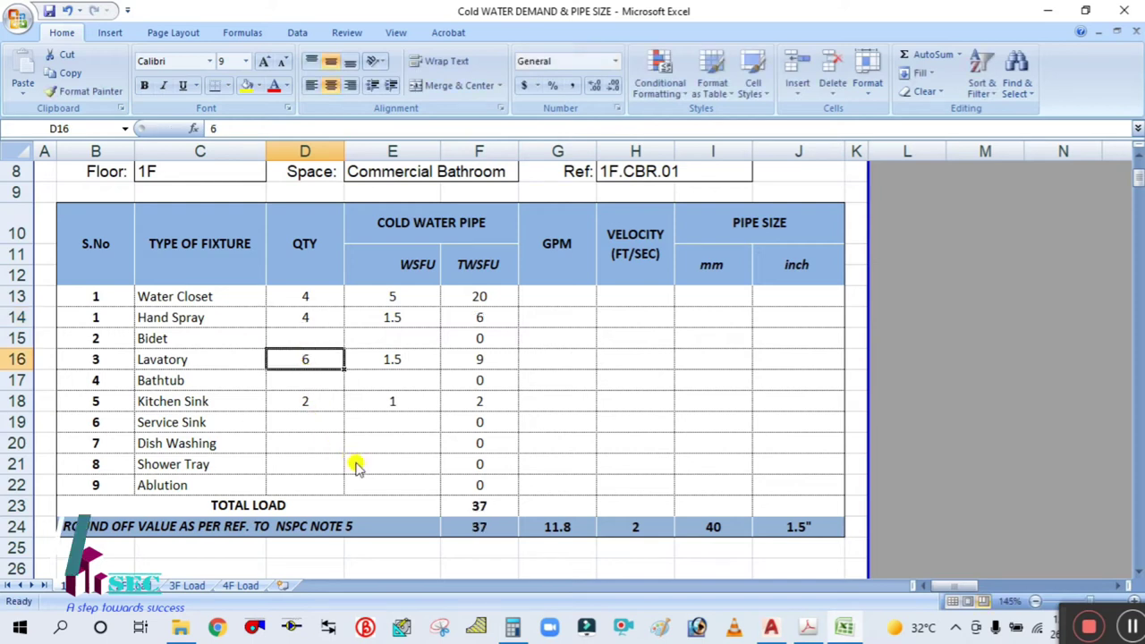
text(3)
click(302, 401)
text(1)
click(314, 442)
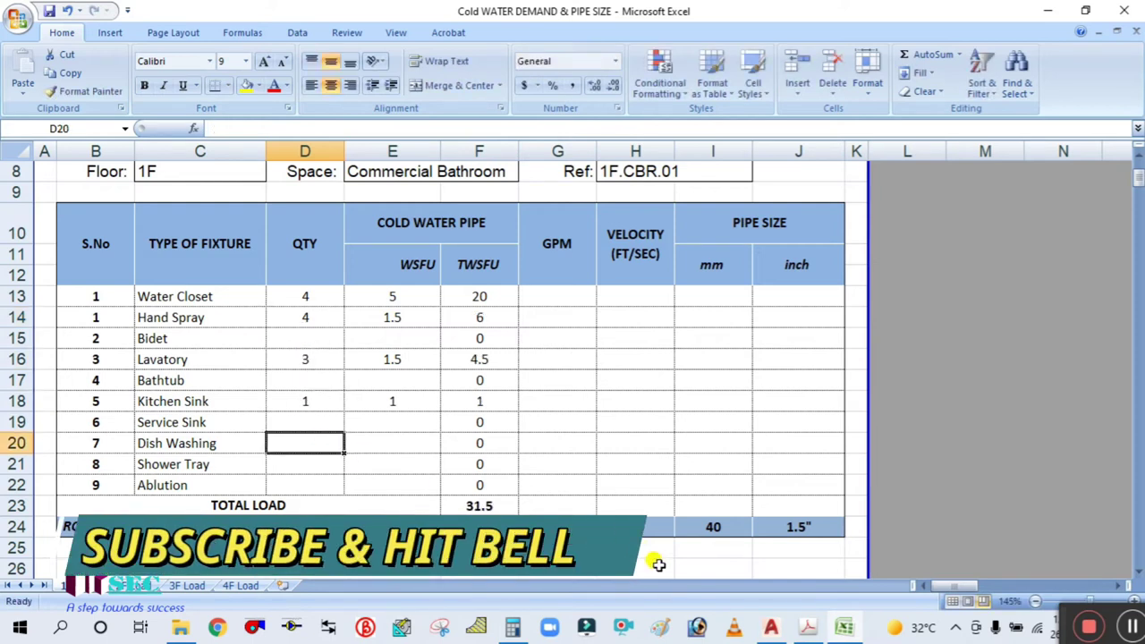
- Compare the pipe size labels at the shaft of the gents toilet beside the pantry with the Excel sheet's total fixture load
click(840, 629)
scroll(643, 429, up, 3)
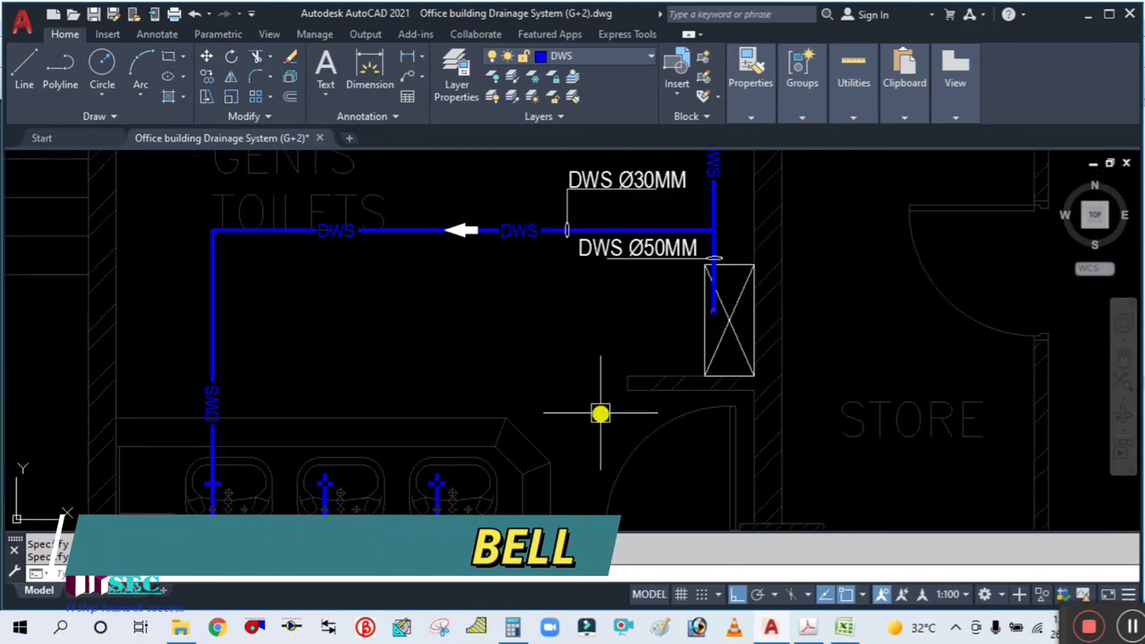
scroll(587, 316, down, 1)
scroll(588, 315, down, 1)
scroll(607, 308, up, 2)
mouse_move(609, 306)
middle_down()
mouse_move(521, 330)
mouse_move(536, 340)
middle_up()
scroll(520, 330, down, 1)
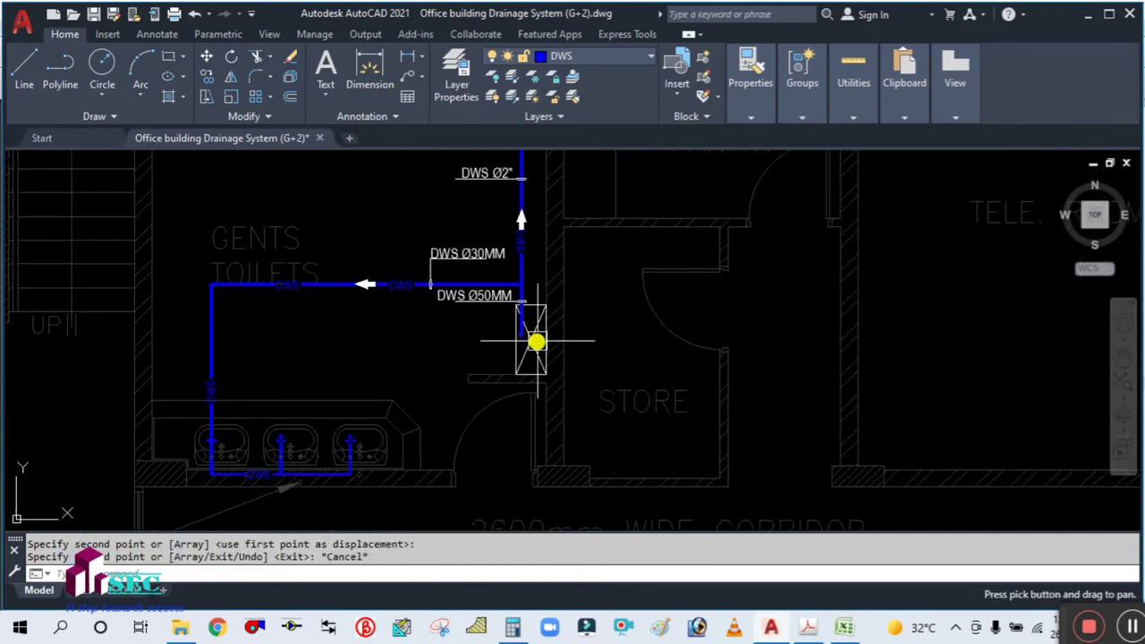
click(843, 626)
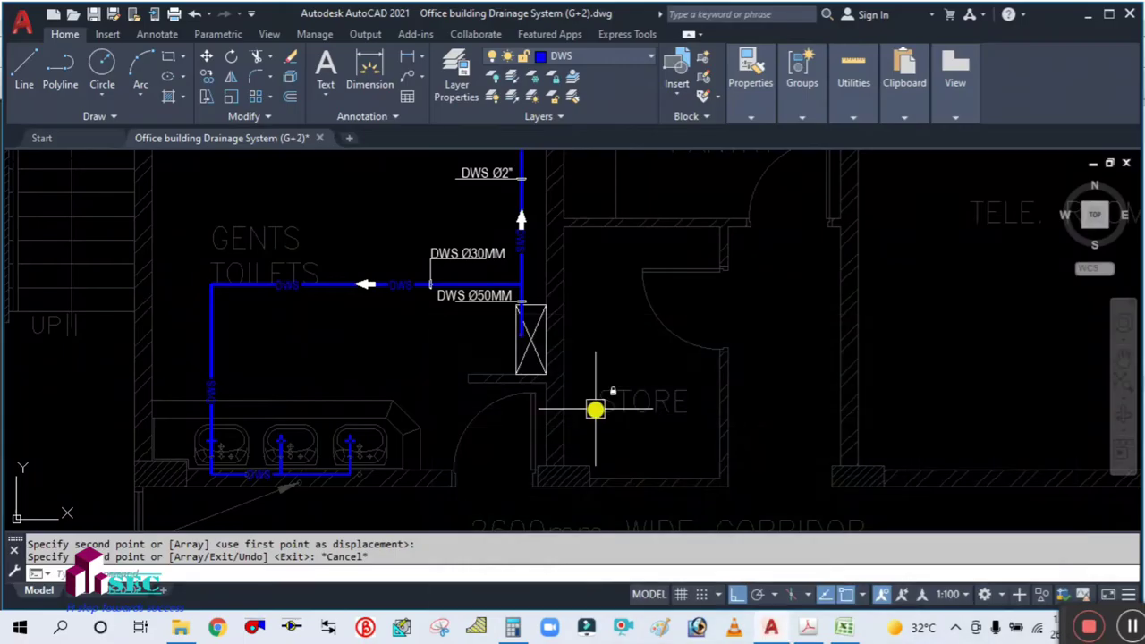
- Return to the AutoCAD section and open the copied "32 FU" text above the second ground floor toilet branch
scroll(595, 409, down, 3)
middle_drag(742, 378, 501, 322)
scroll(501, 322, down, 4)
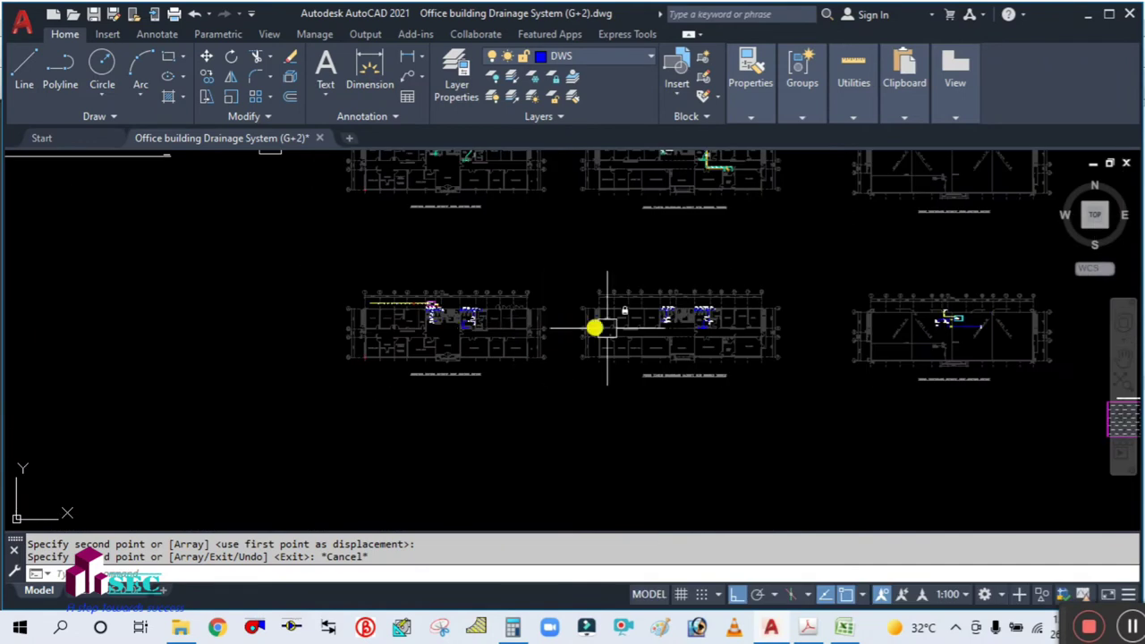
middle_drag(715, 302, 587, 287)
middle_drag(1065, 370, 511, 365)
scroll(681, 347, up, 5)
scroll(483, 401, up, 4)
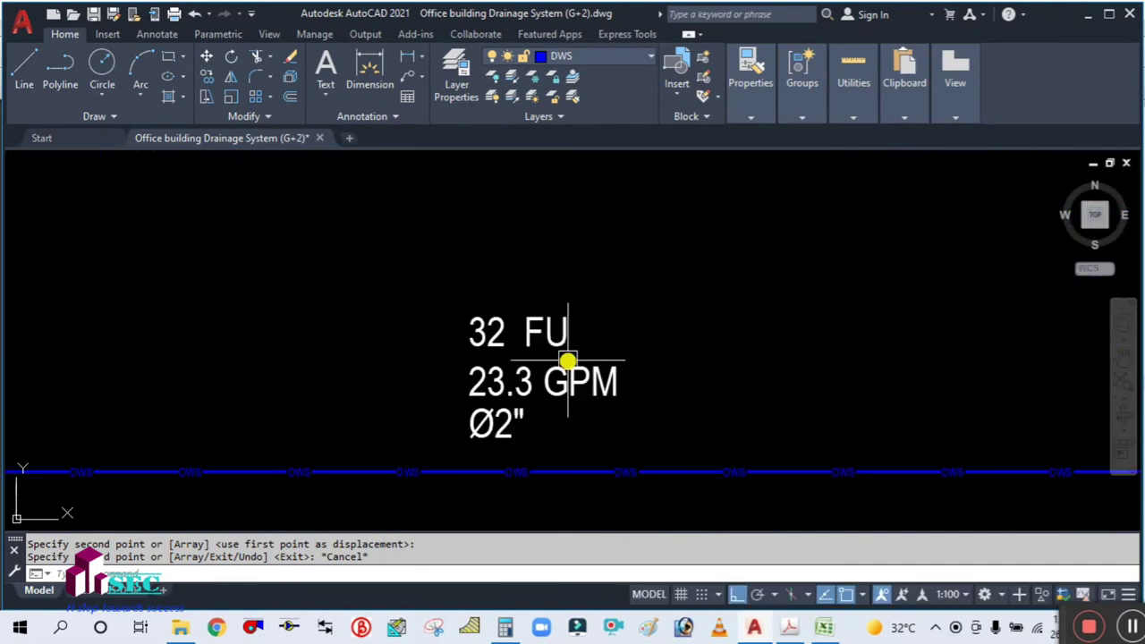
click(497, 331)
key(Escape)
key(Escape)
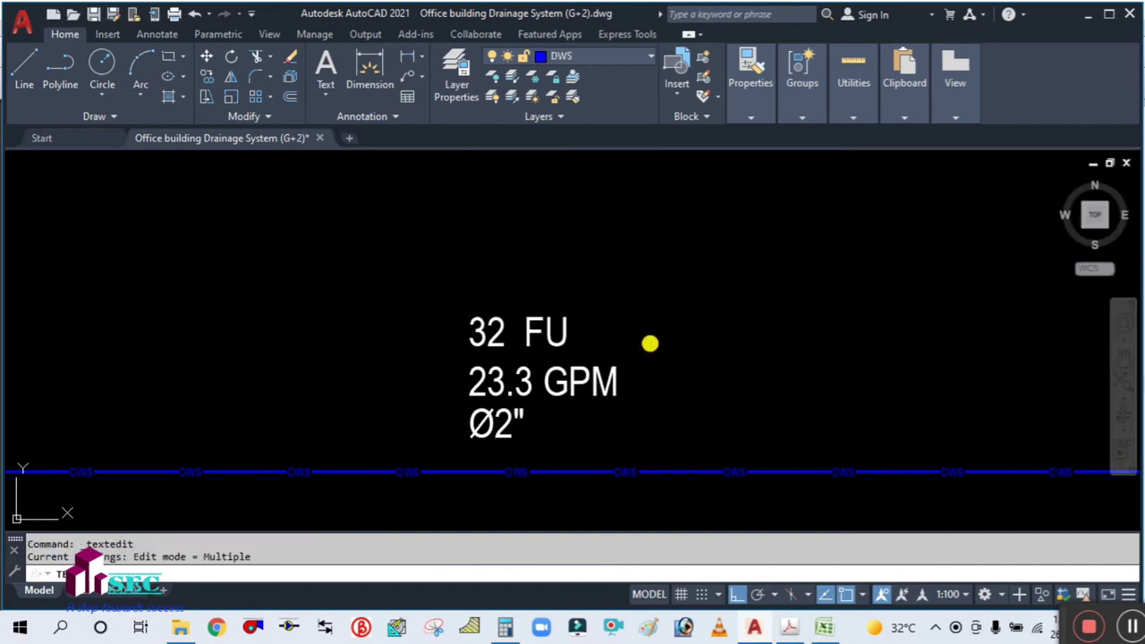
- Switch to the plumbing code PDF in Acrobat and look up the GPM flow for the toilet's fixture units in the demand table
click(789, 625)
click(803, 632)
click(803, 632)
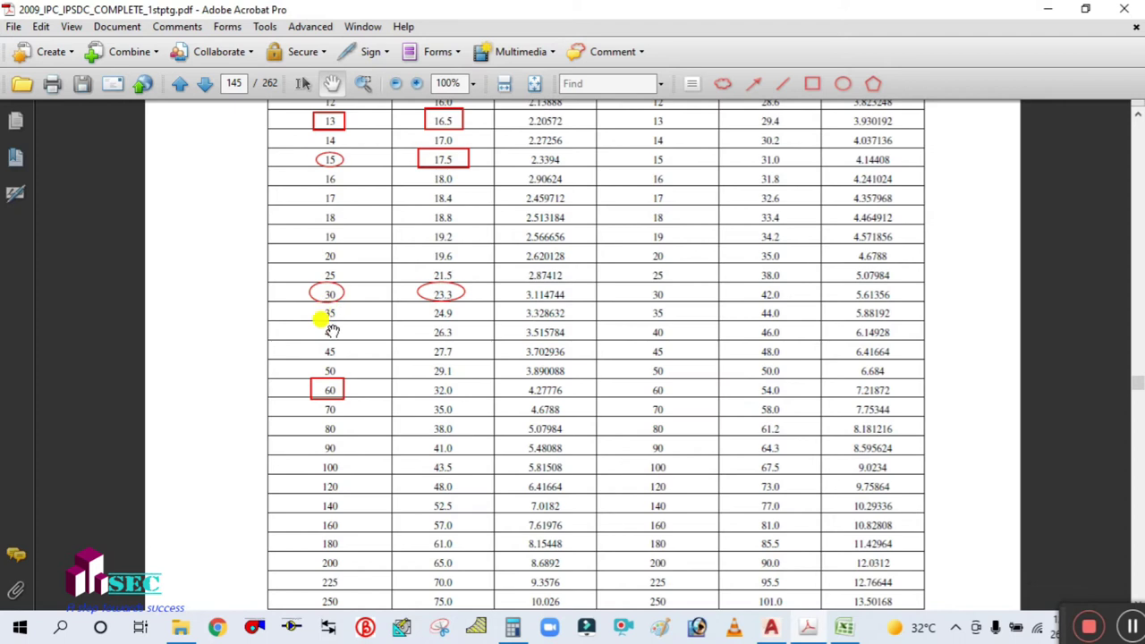
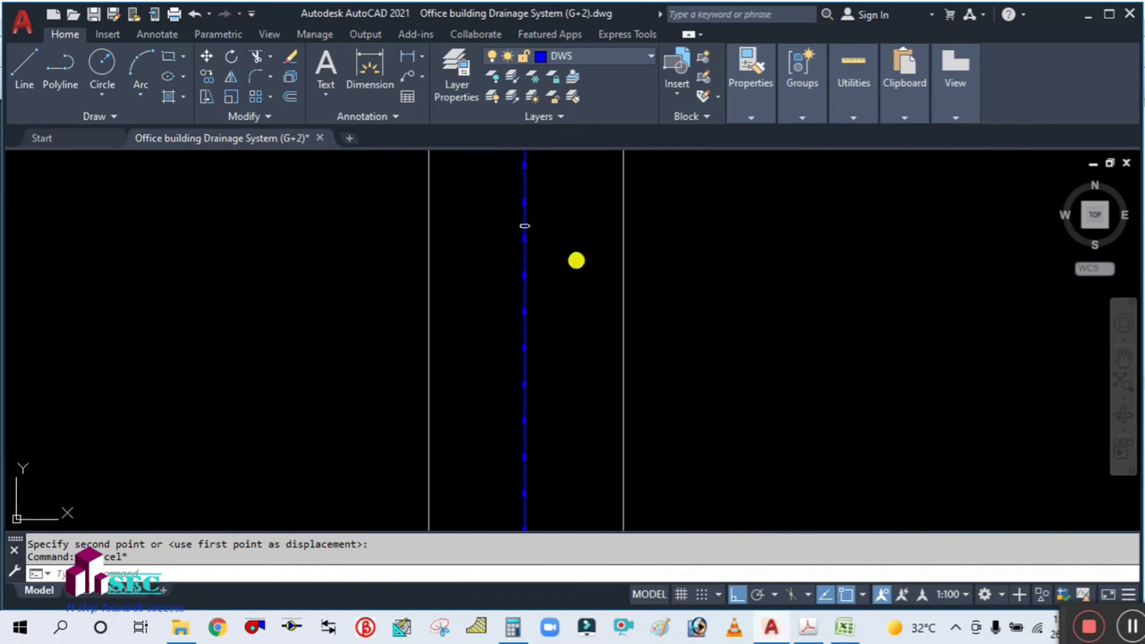
- Draw a horizontal line from the small ellipse on the ground floor DWS riser to just short of the shaft wall
text(L)
key(Return)
key(Escape)
text(L)
key(Return)
key(Escape)
scroll(543, 320, up, 2)
text(L)
key(Return)
scroll(543, 320, up, 2)
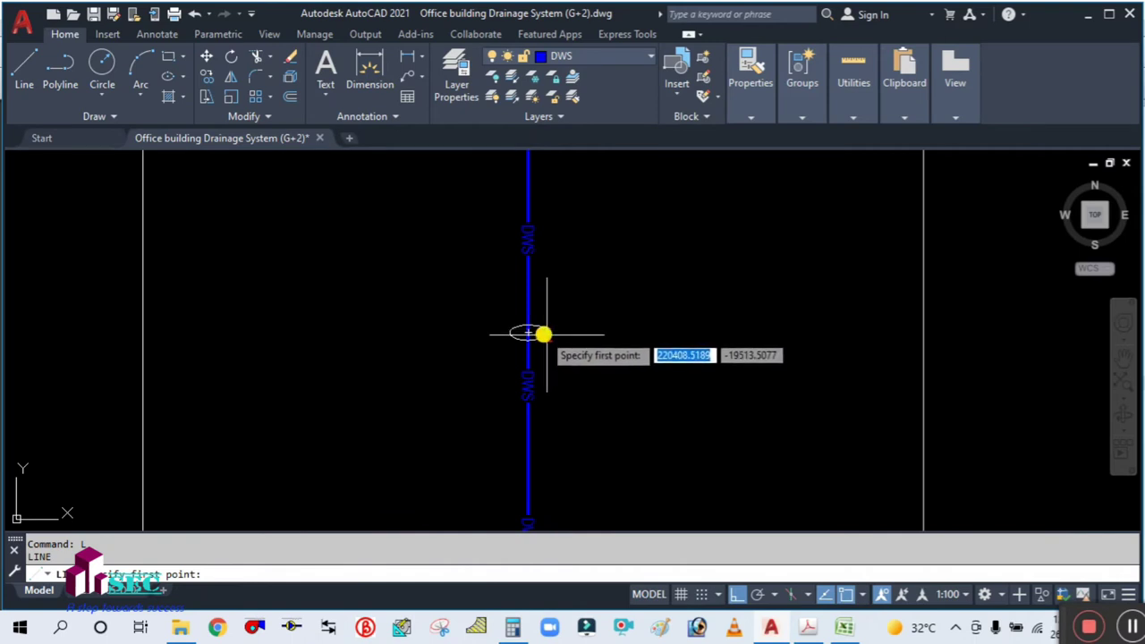
scroll(533, 332, up, 2)
click(542, 328)
scroll(612, 328, down, 2)
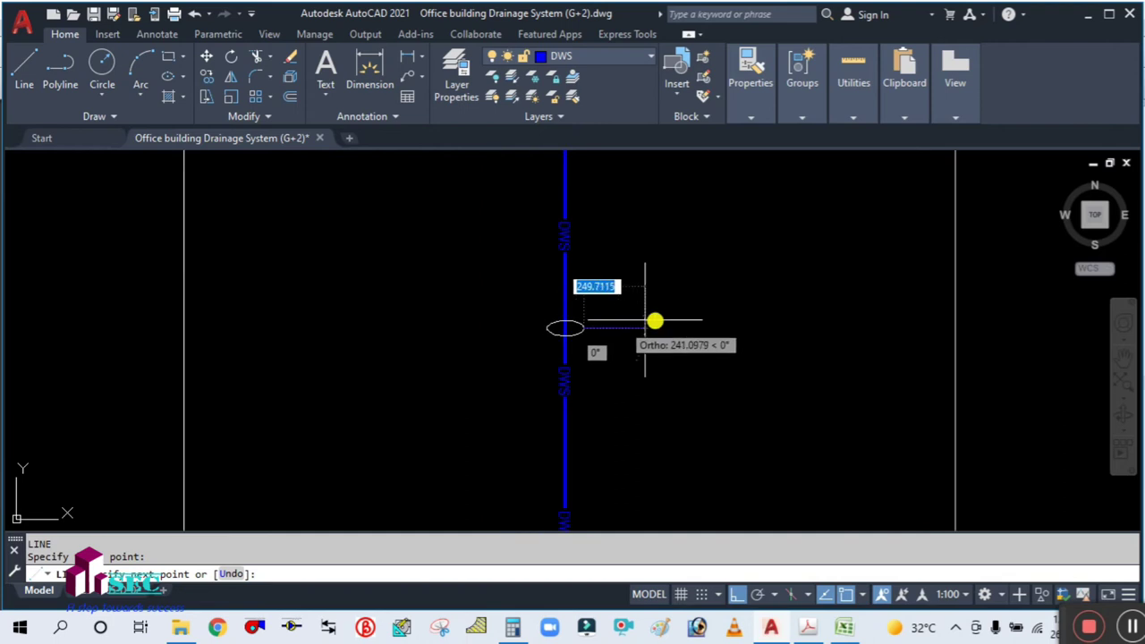
click(932, 330)
key(Escape)
scroll(733, 360, down, 4)
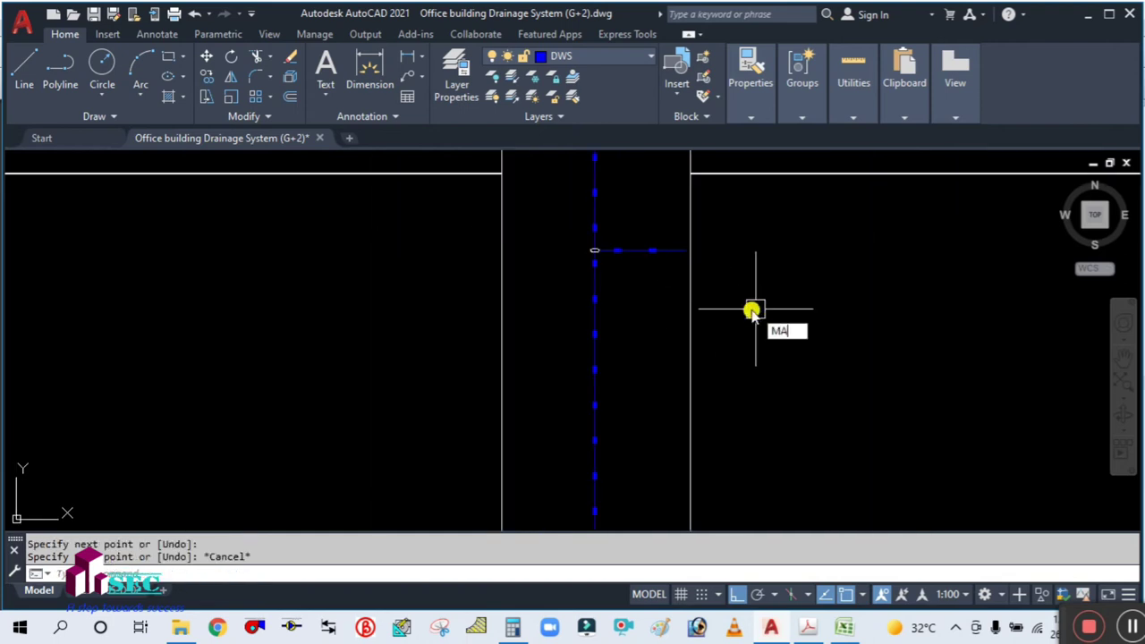
- Match the new line's properties to the white leader line under the "34 GPM" pipe label in the roof plan
key(Return)
scroll(693, 309, down, 3)
scroll(461, 419, up, 2)
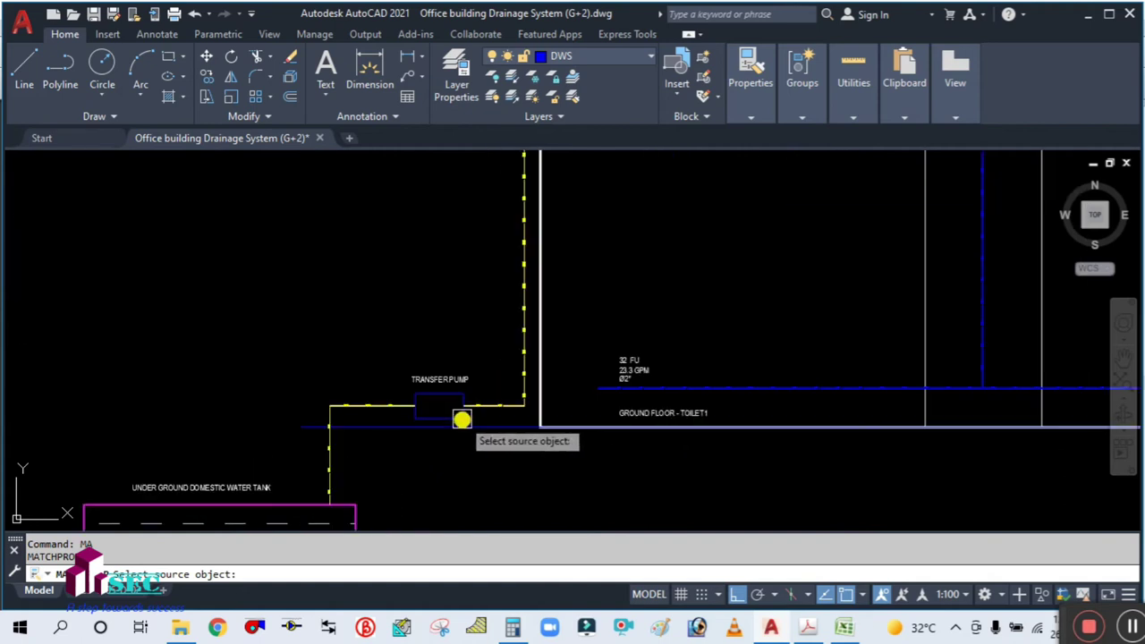
scroll(408, 427, down, 4)
middle_drag(146, 334, 417, 307)
scroll(238, 247, up, 4)
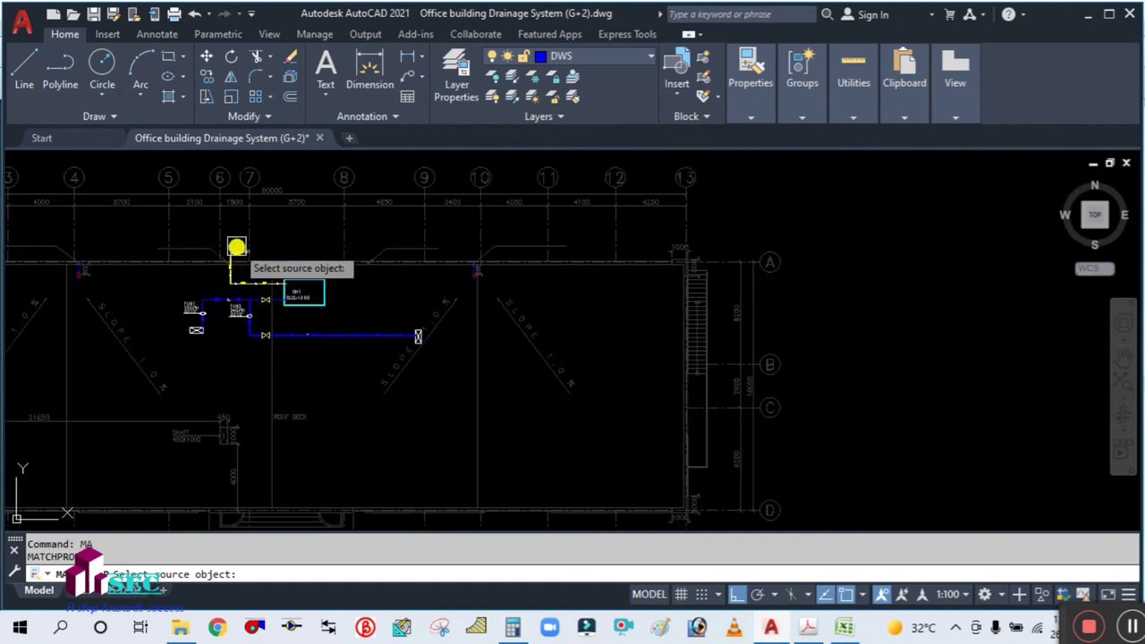
scroll(222, 311, up, 4)
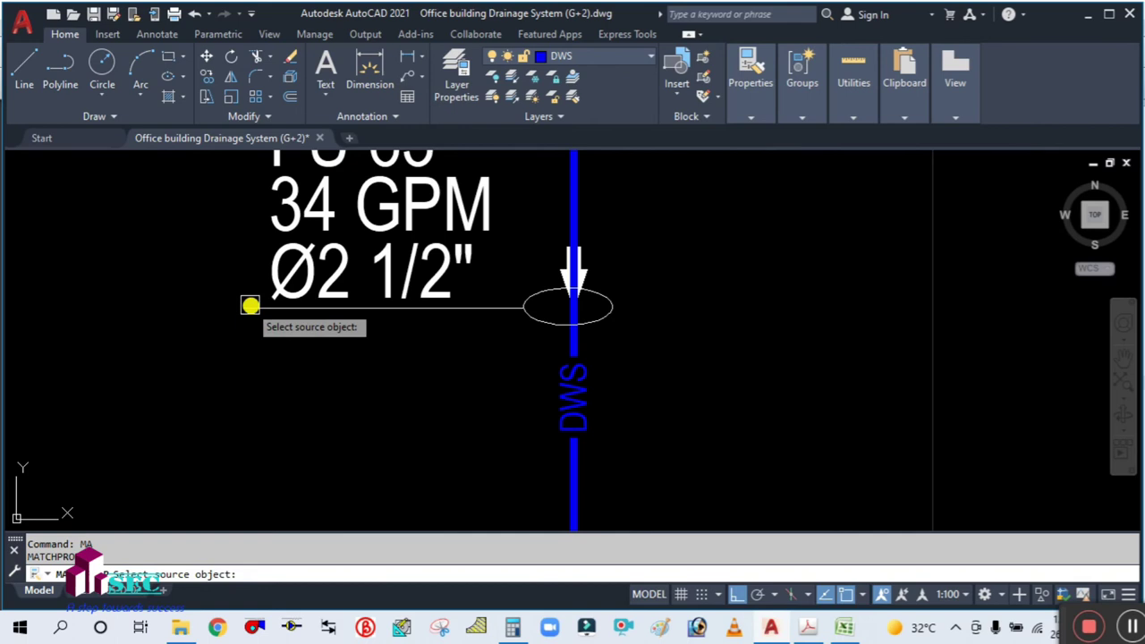
click(249, 305)
scroll(161, 330, down, 4)
middle_drag(624, 274, 258, 296)
scroll(339, 293, down, 4)
scroll(779, 321, up, 6)
click(549, 337)
key(Escape)
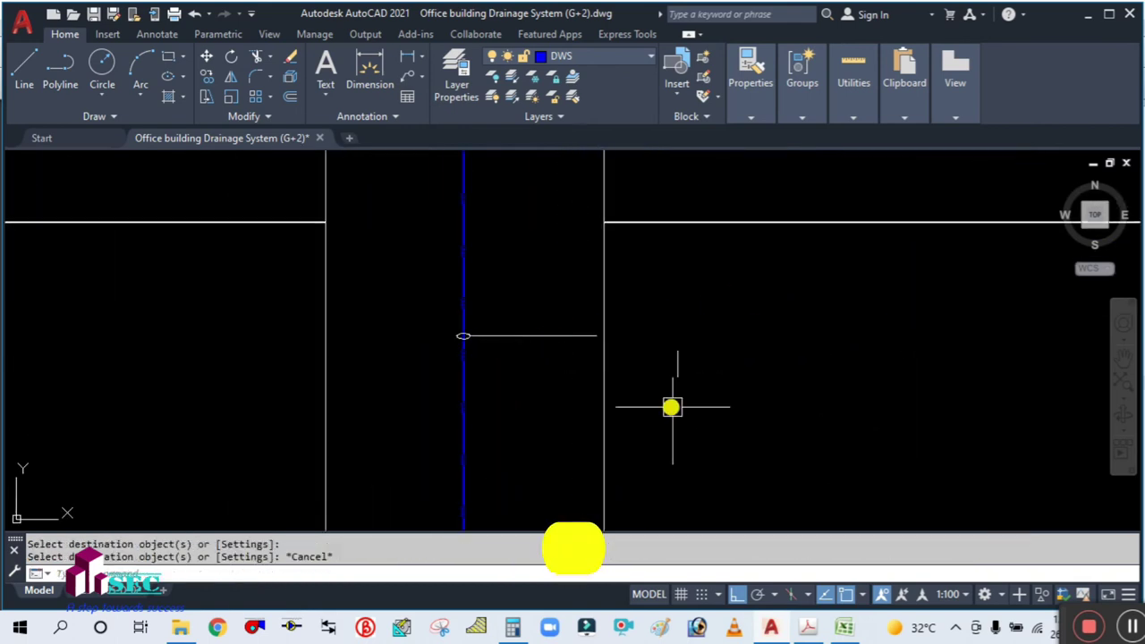
- With Ortho off, copy the "32 FU", "23.3 GPM" and Ø2" texts from ground floor toilet 2 to above the riser's leader line, and turn Ortho back on
middle_drag(672, 407, 675, 286)
text(co)
key(Return)
scroll(707, 355, down, 4)
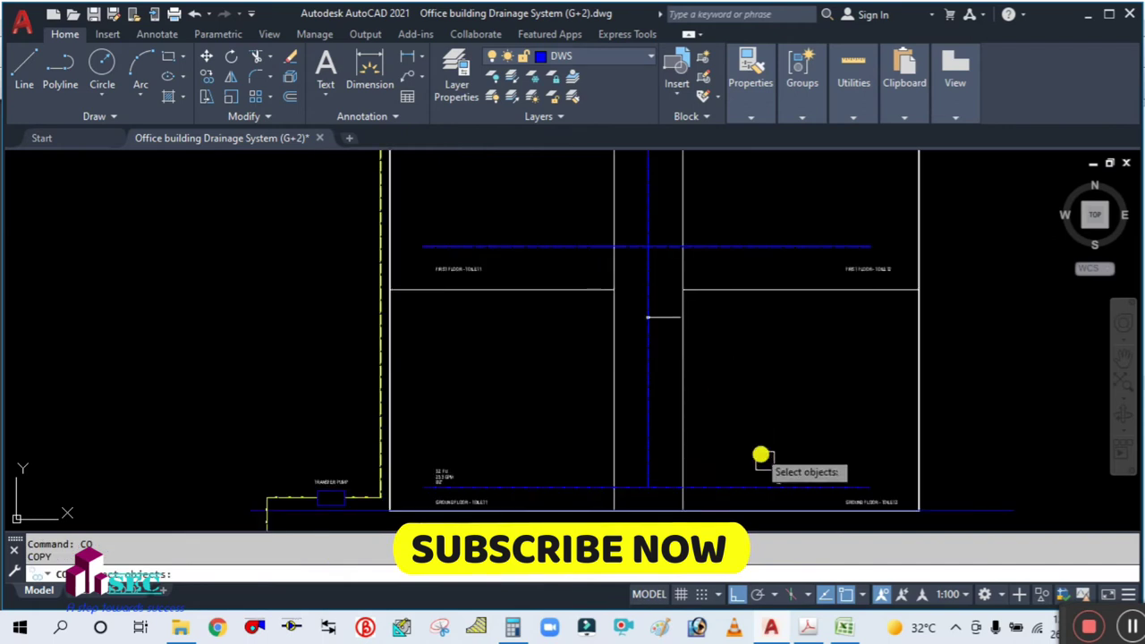
scroll(760, 456, up, 4)
click(774, 461)
click(576, 300)
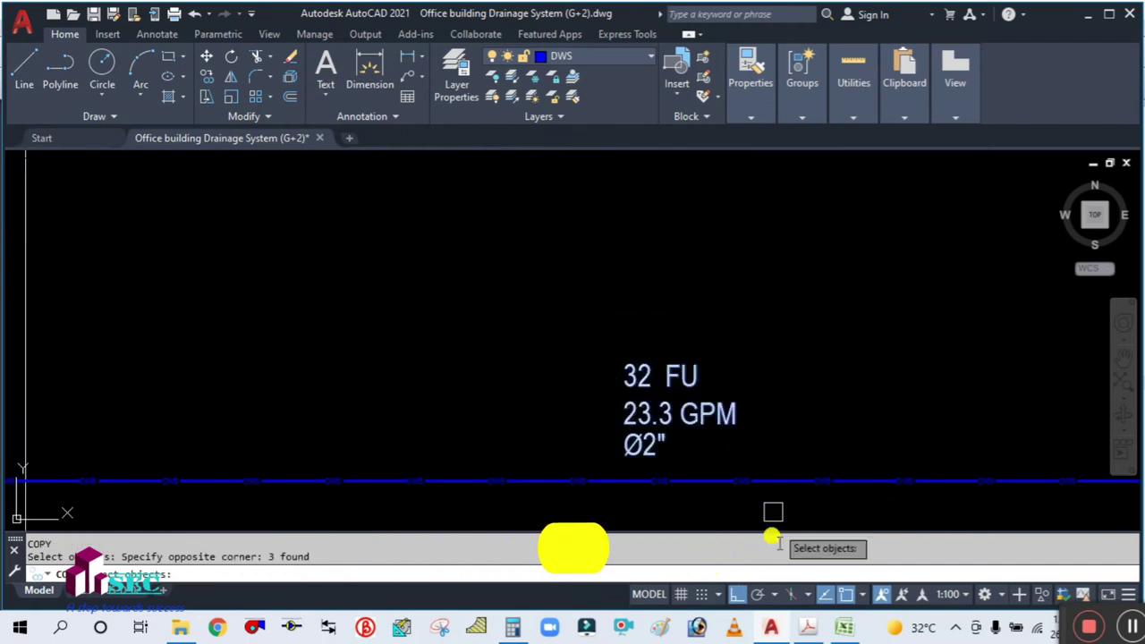
key(Return)
click(735, 594)
scroll(565, 379, down, 4)
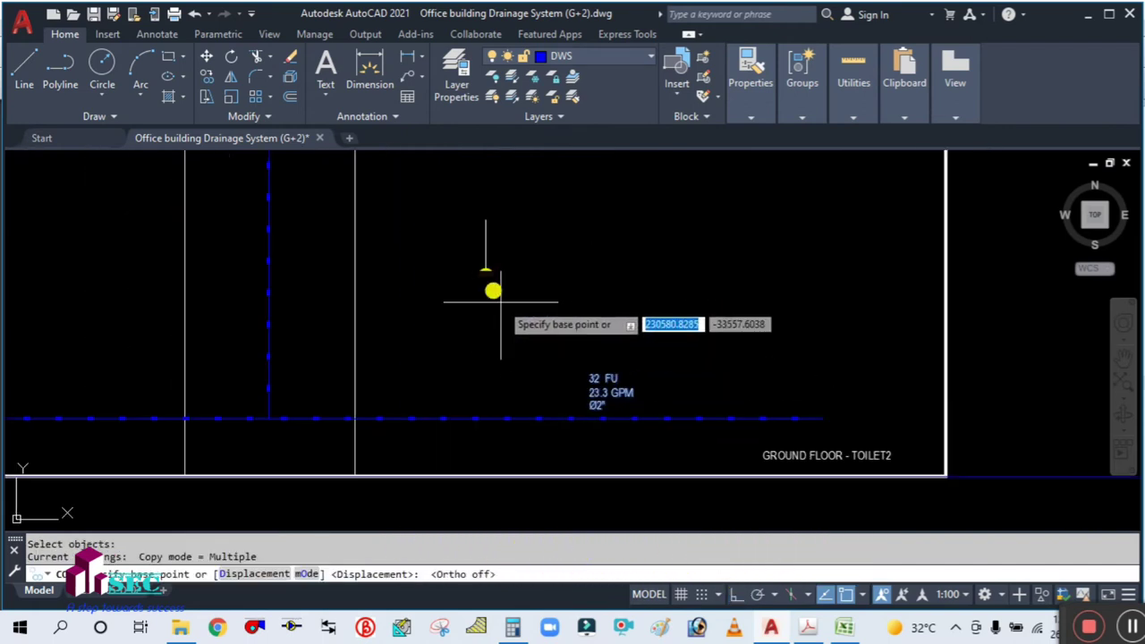
click(536, 361)
middle_drag(438, 224, 546, 438)
scroll(358, 196, up, 8)
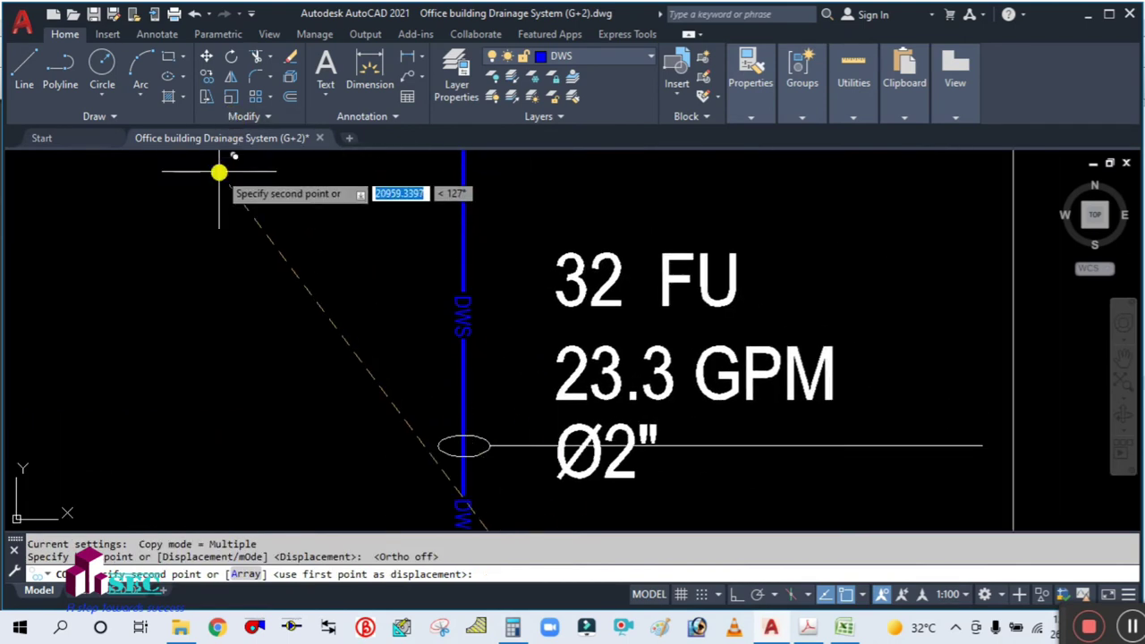
scroll(235, 242, down, 3)
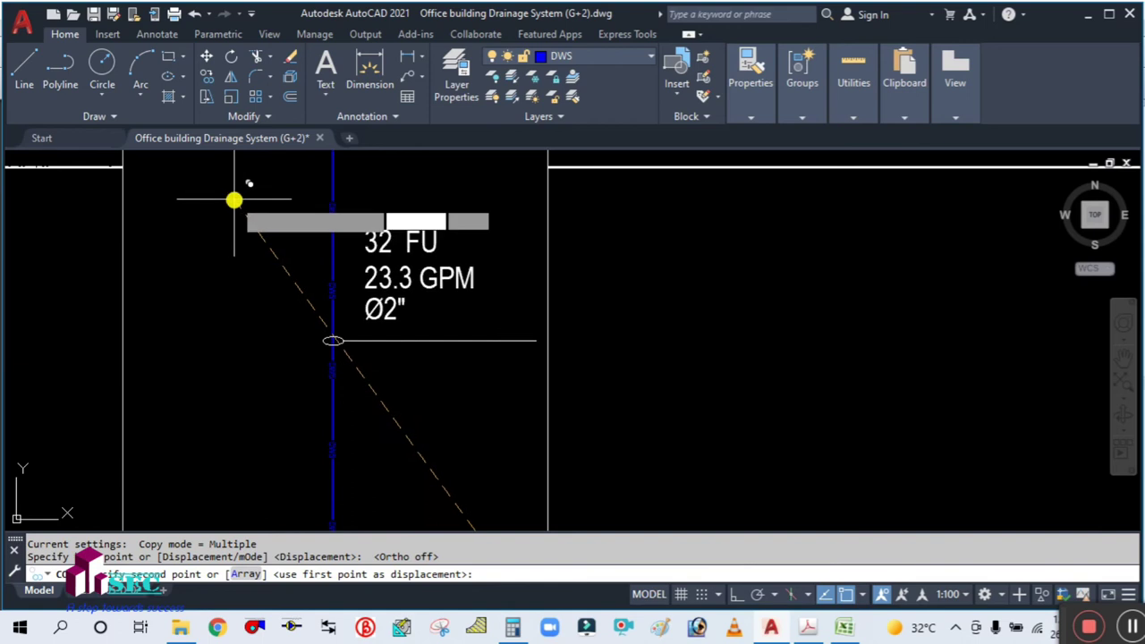
key(Escape)
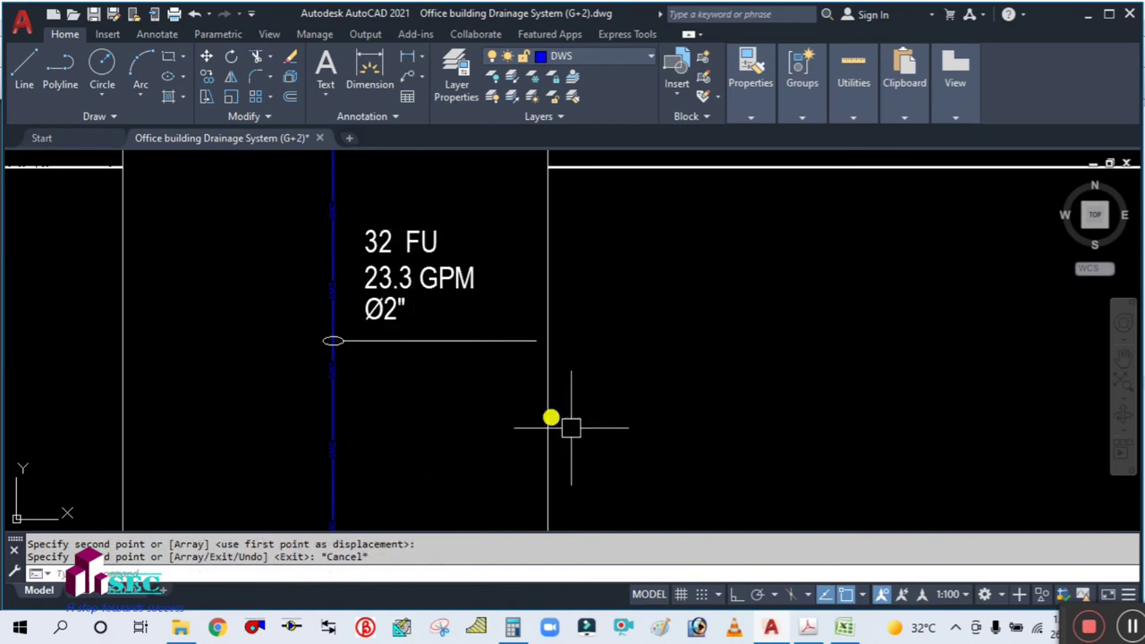
click(732, 595)
scroll(692, 372, down, 3)
scroll(614, 324, up, 5)
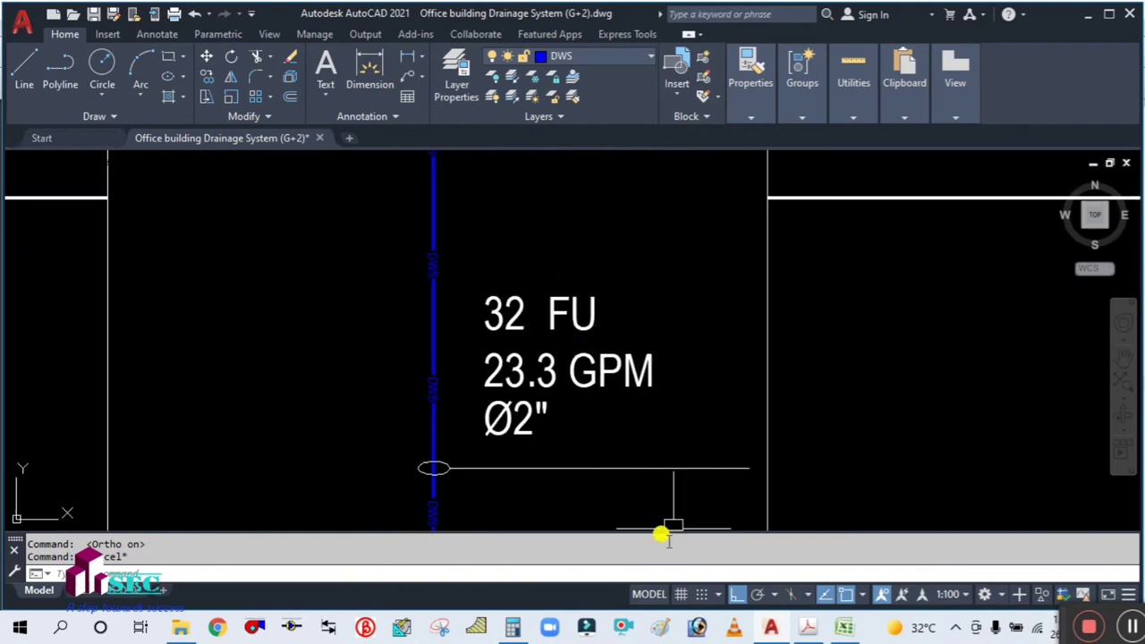
- Switch to Calculator and add the two ground floor toilets' fixture units, 32 + 32
click(507, 628)
click(649, 306)
text(32)
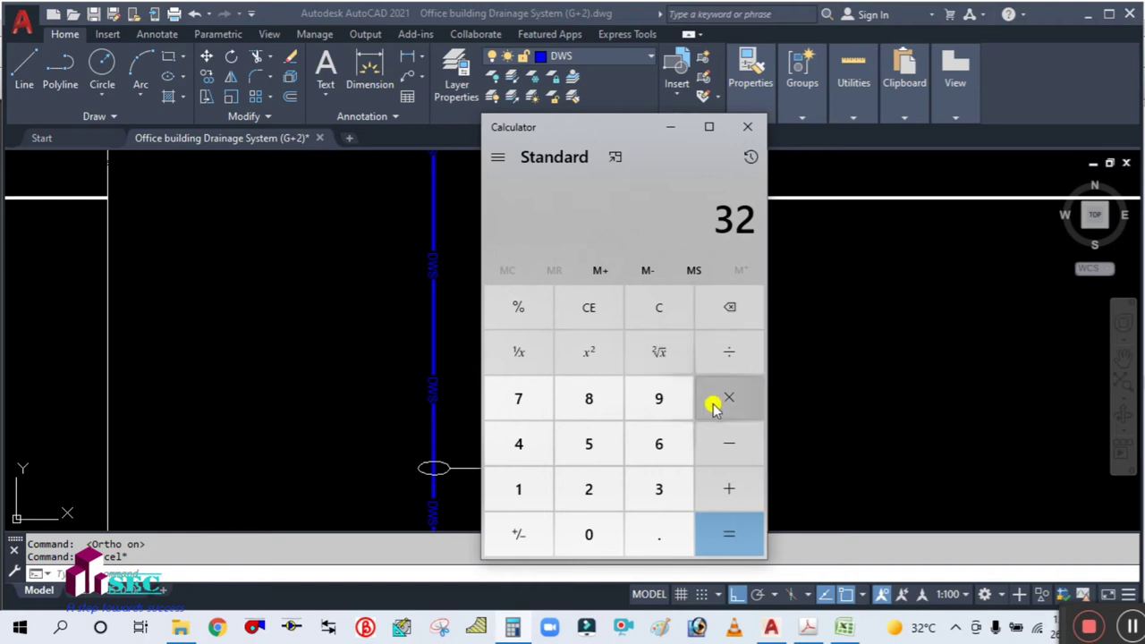
click(728, 483)
key(Return)
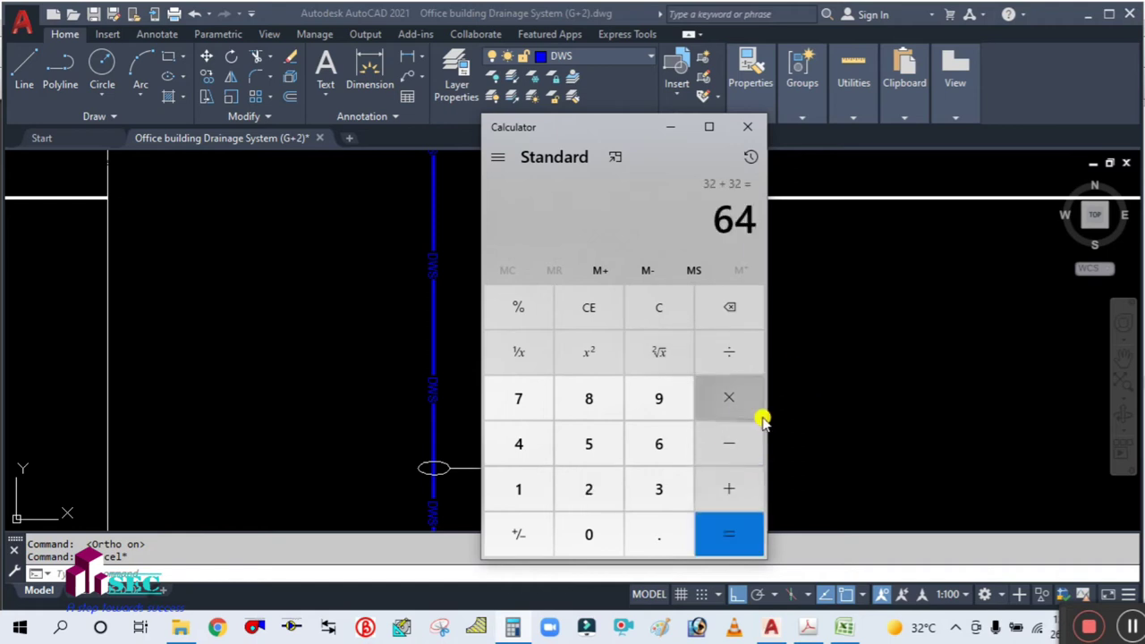
click(672, 126)
- Change the copied fixture unit text beside the riser to "64 FU"
scroll(546, 444, up, 1)
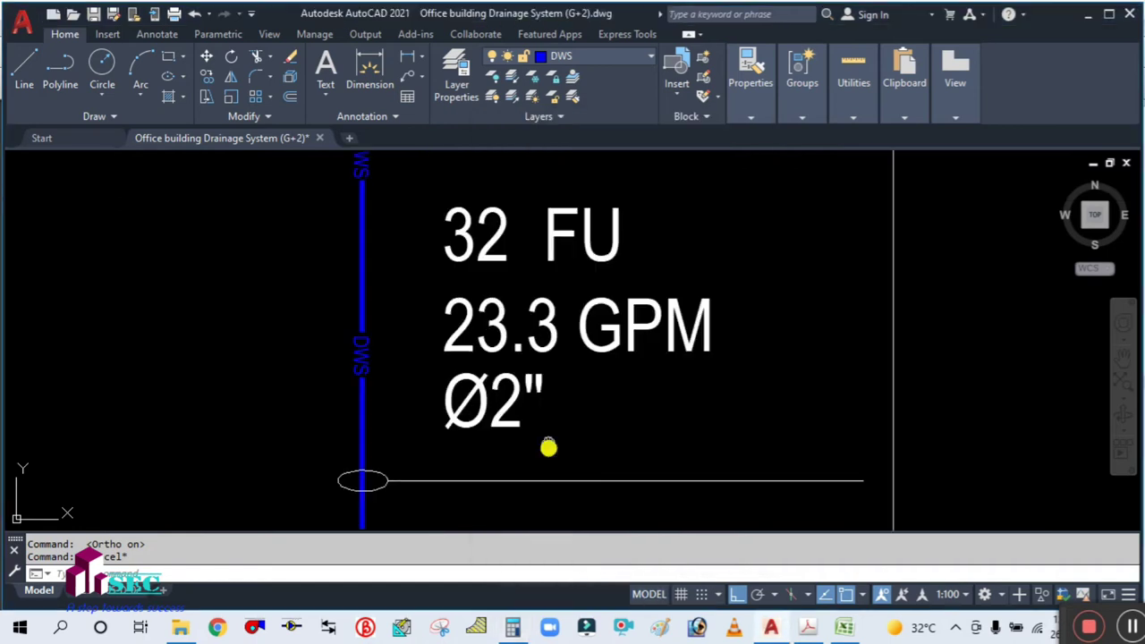
scroll(540, 291, down, 4)
scroll(535, 283, up, 2)
click(524, 295)
double_click(524, 295)
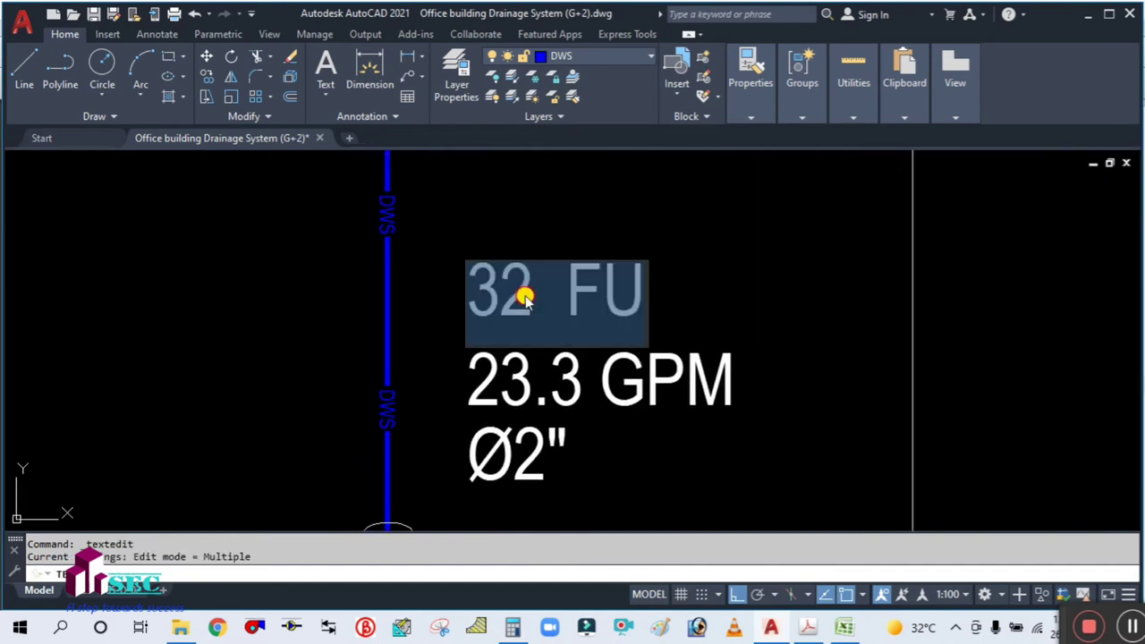
click(522, 291)
key(BackSpace)
key(BackSpace)
text(6)
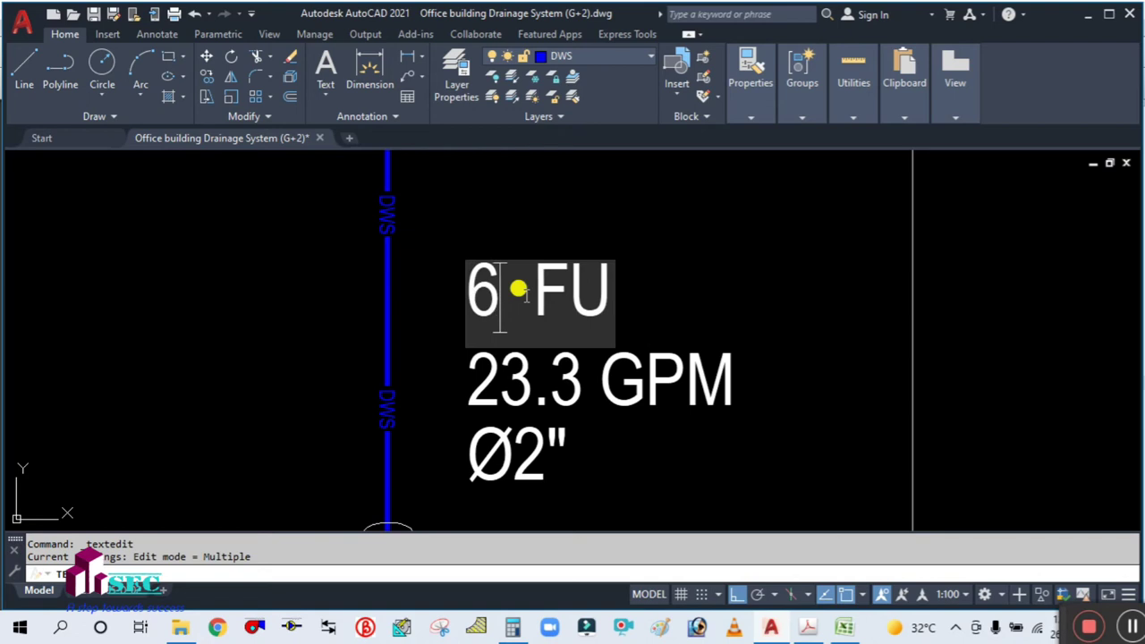
text(4)
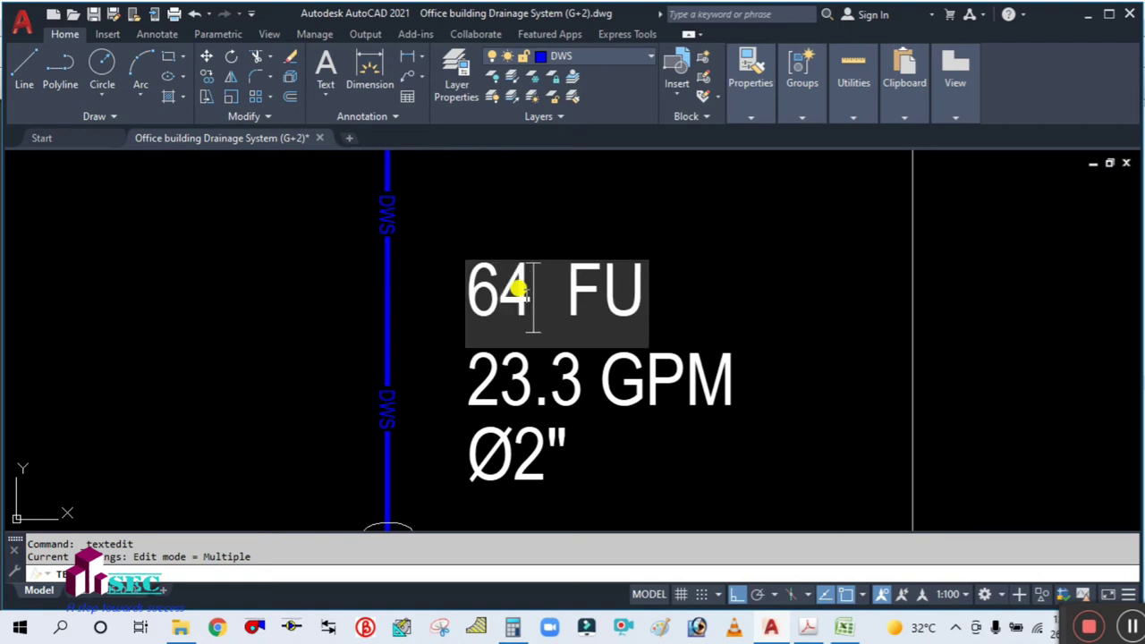
click(745, 276)
key(Escape)
scroll(669, 314, down, 6)
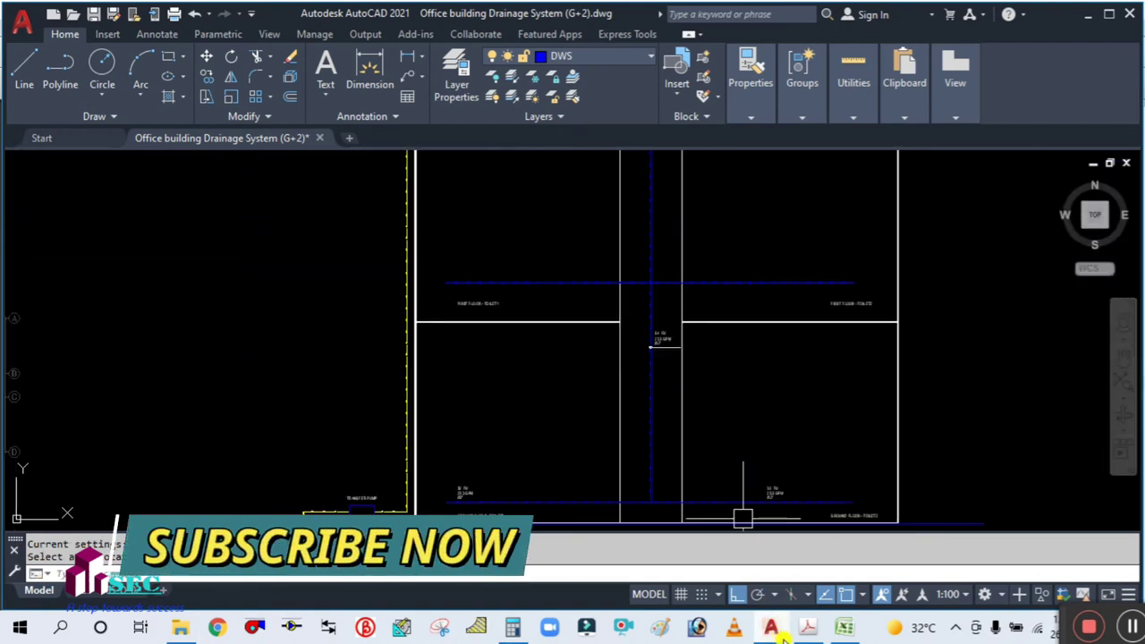
- Look up the GPM flow for 64 fixture units in the Acrobat demand table, check the Excel load sheet and return to AutoCAD
click(815, 628)
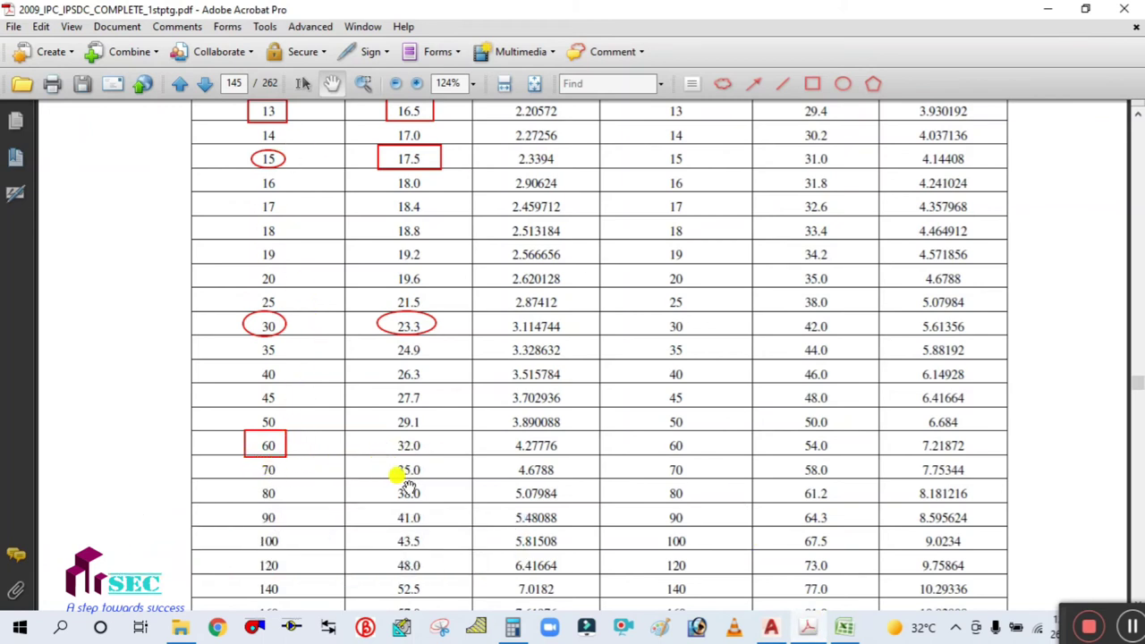
click(841, 629)
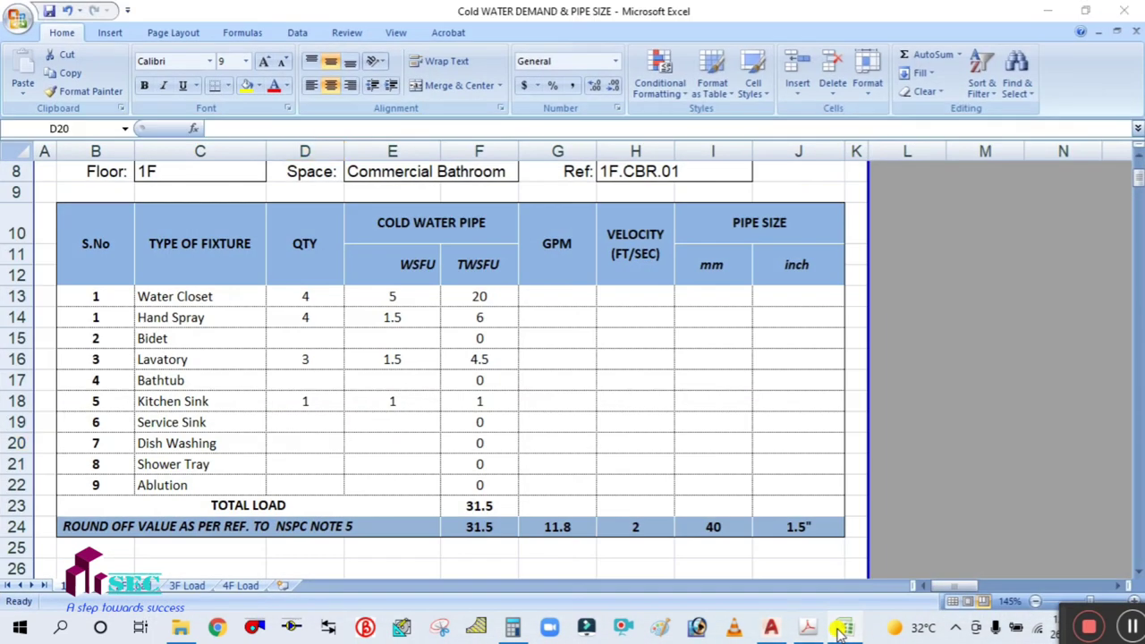
click(839, 632)
click(770, 627)
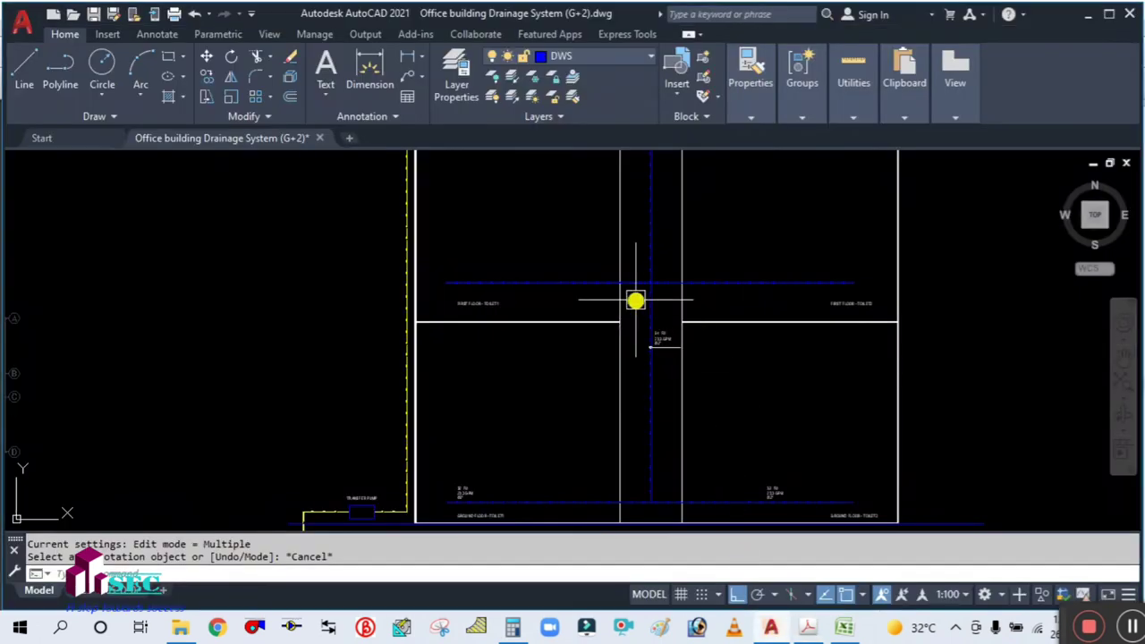
- Change the copied flow text beside the riser to "33 GPM"
scroll(666, 344, up, 10)
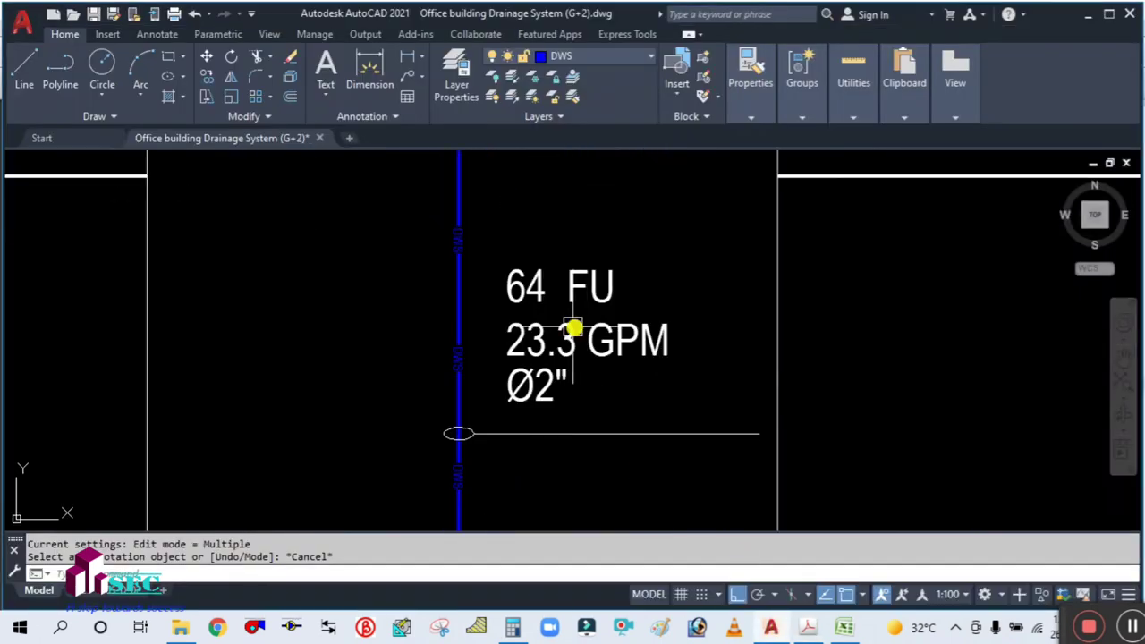
click(574, 329)
double_click(570, 329)
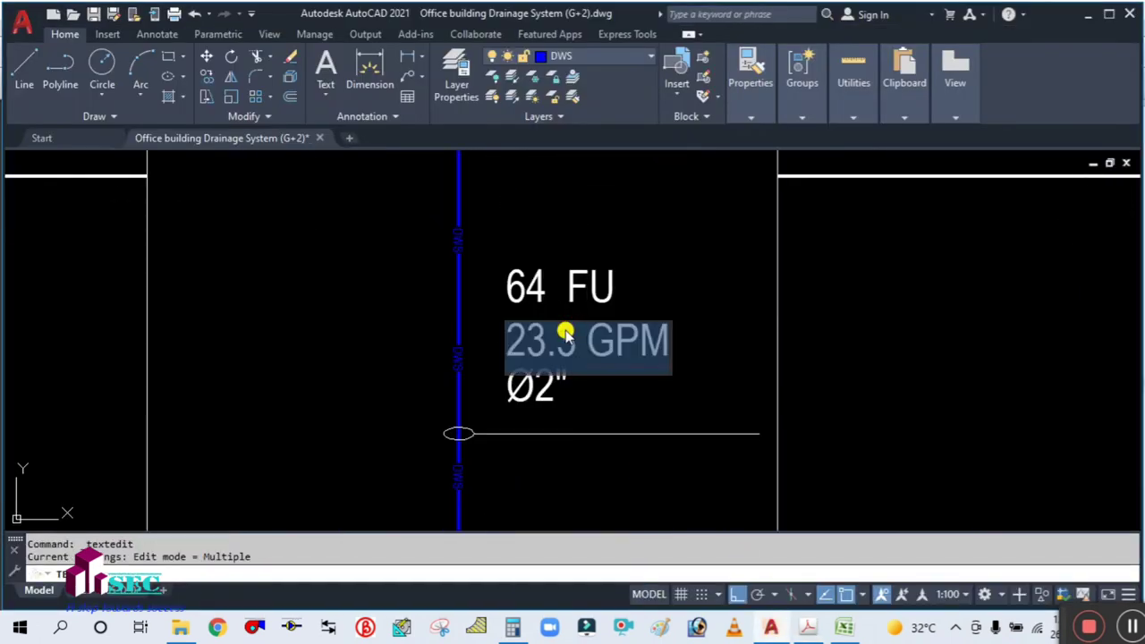
key(BackSpace)
key(BackSpace)
key(BackSpace)
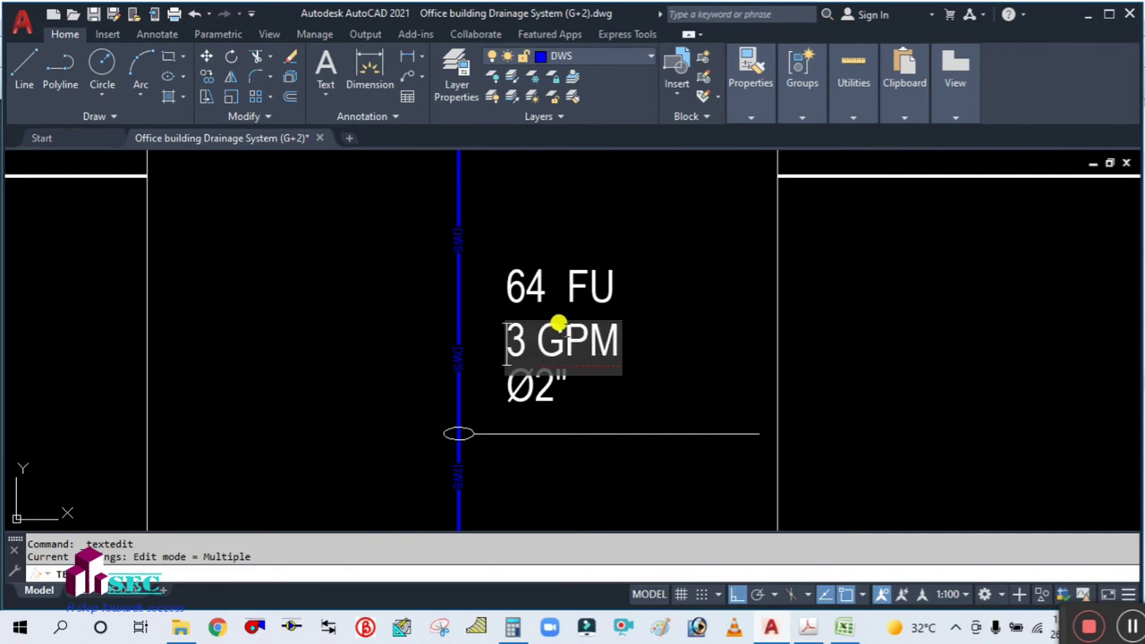
text(3)
click(636, 304)
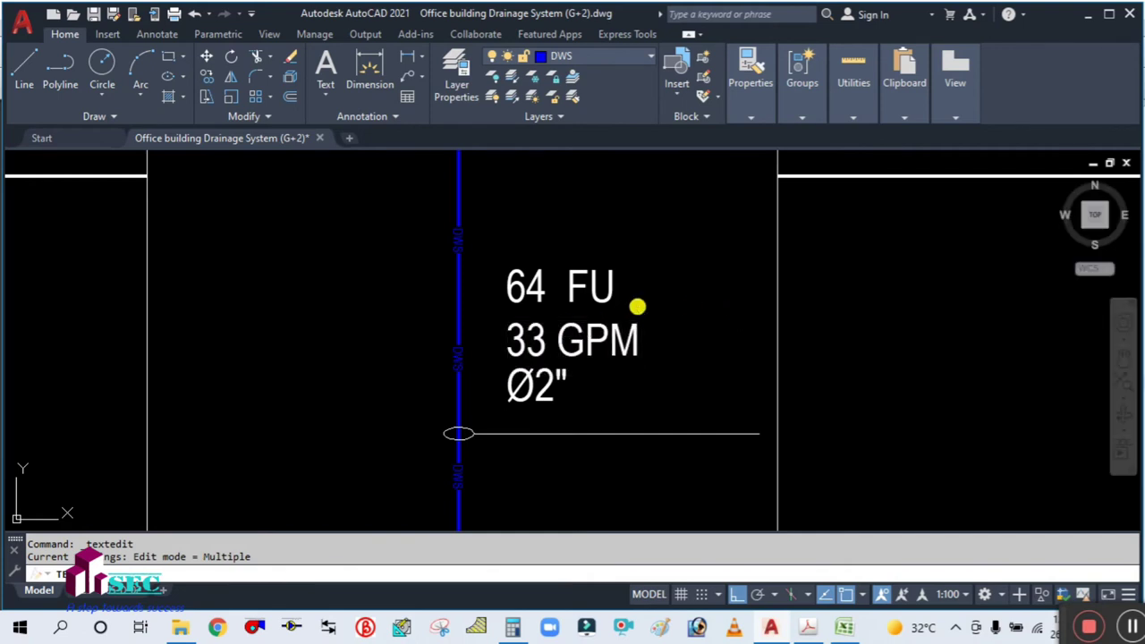
key(Escape)
scroll(679, 417, down, 3)
- Switch to the plumbing code PDF in Acrobat and examine the fairly smooth pipe friction loss chart on page 151 around 30 GPM
click(808, 628)
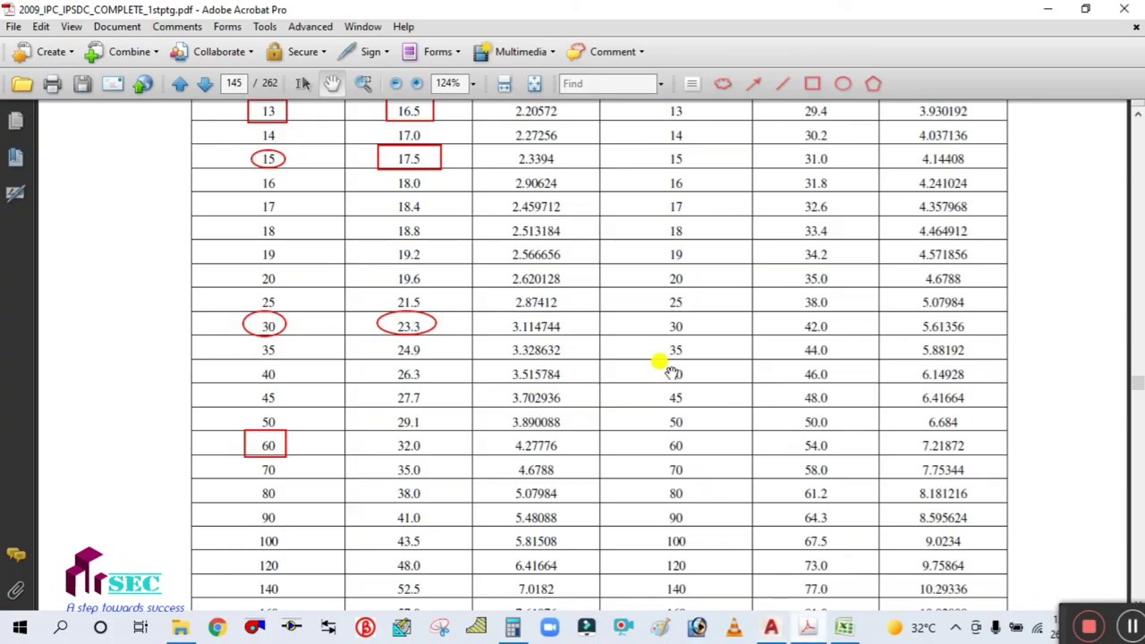
ctrl+scroll(669, 369, down, 3)
scroll(657, 385, down, 15)
scroll(644, 418, down, 15)
scroll(641, 380, down, 15)
scroll(643, 391, down, 10)
ctrl+scroll(613, 332, up, 3)
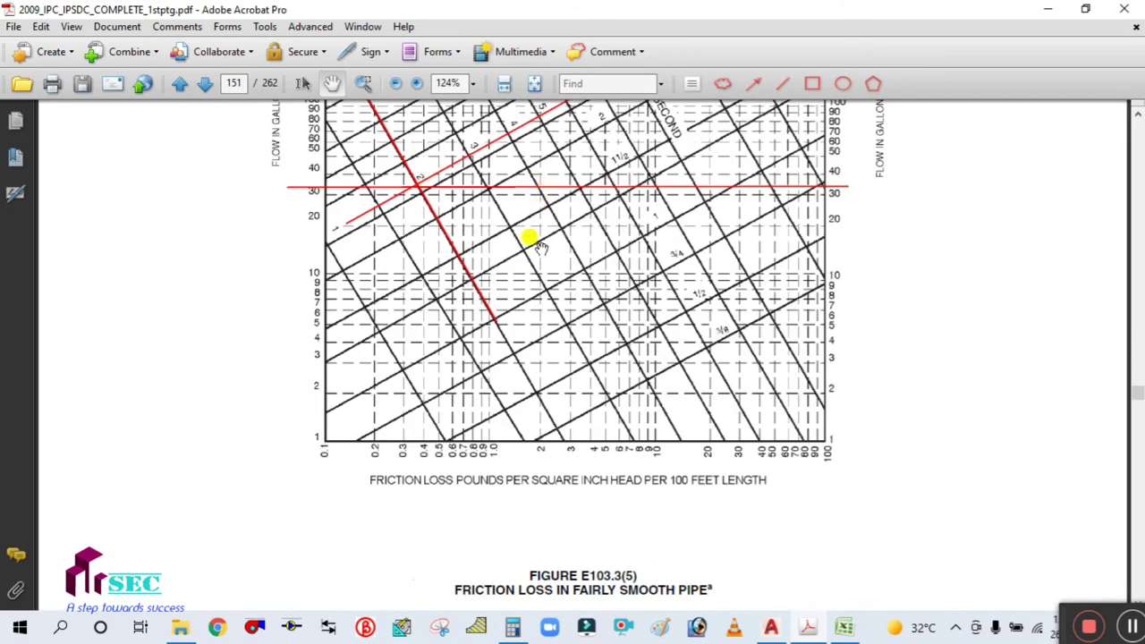
ctrl+scroll(533, 242, up, 1)
scroll(378, 312, up, 1)
ctrl+scroll(304, 361, up, 1)
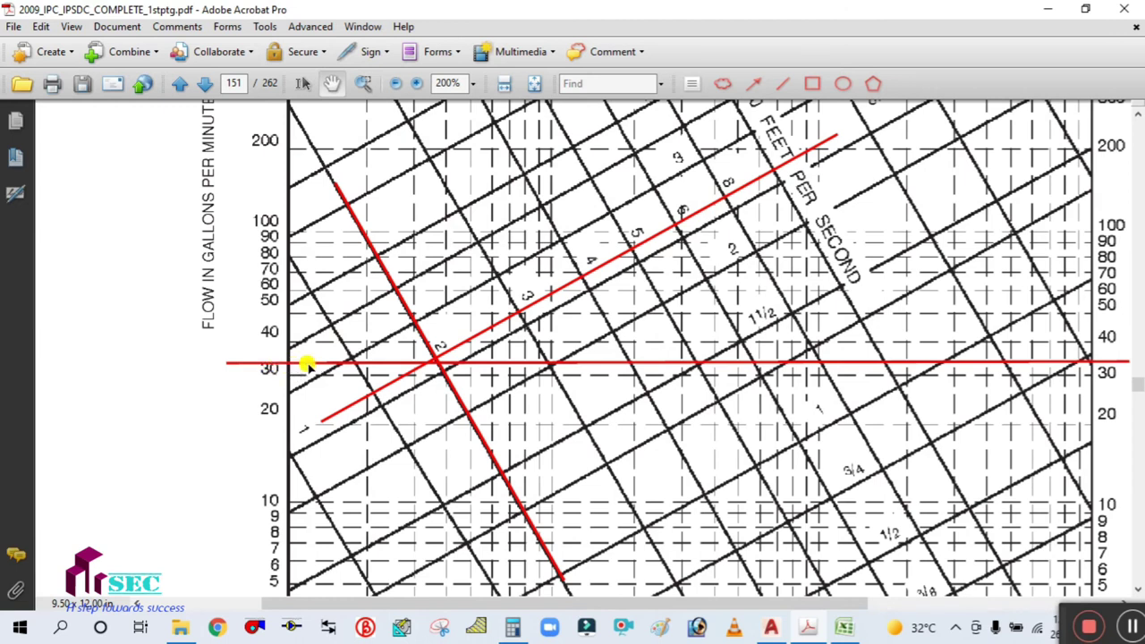
- Nudge the horizontal red flow line on the friction loss chart slightly upward to match 33 GPM
click(305, 362)
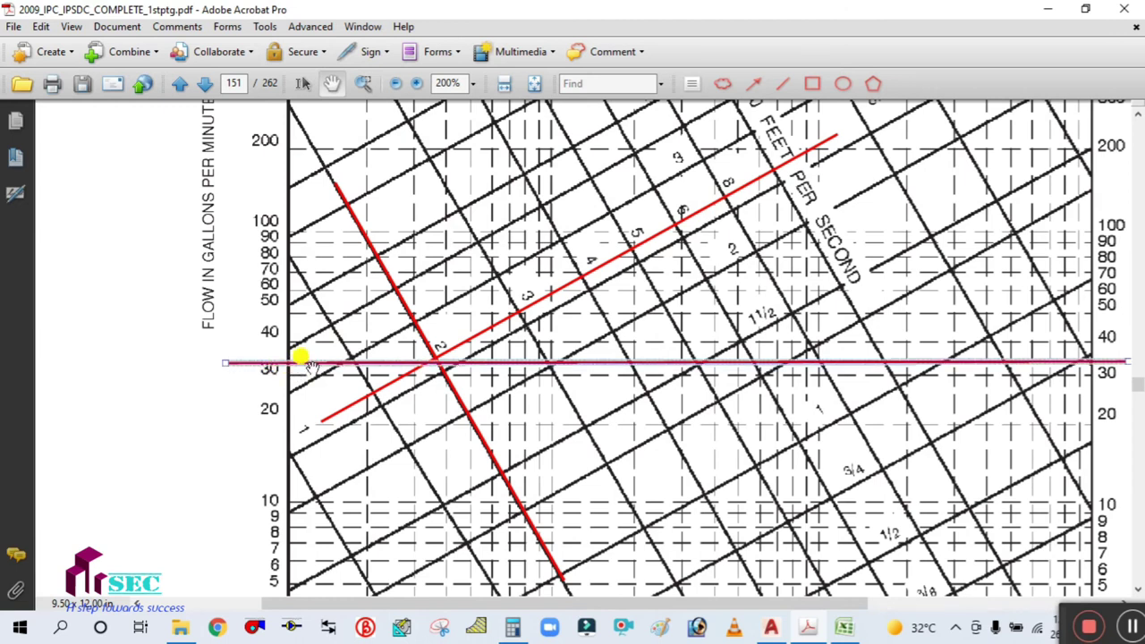
key(Up)
click(321, 424)
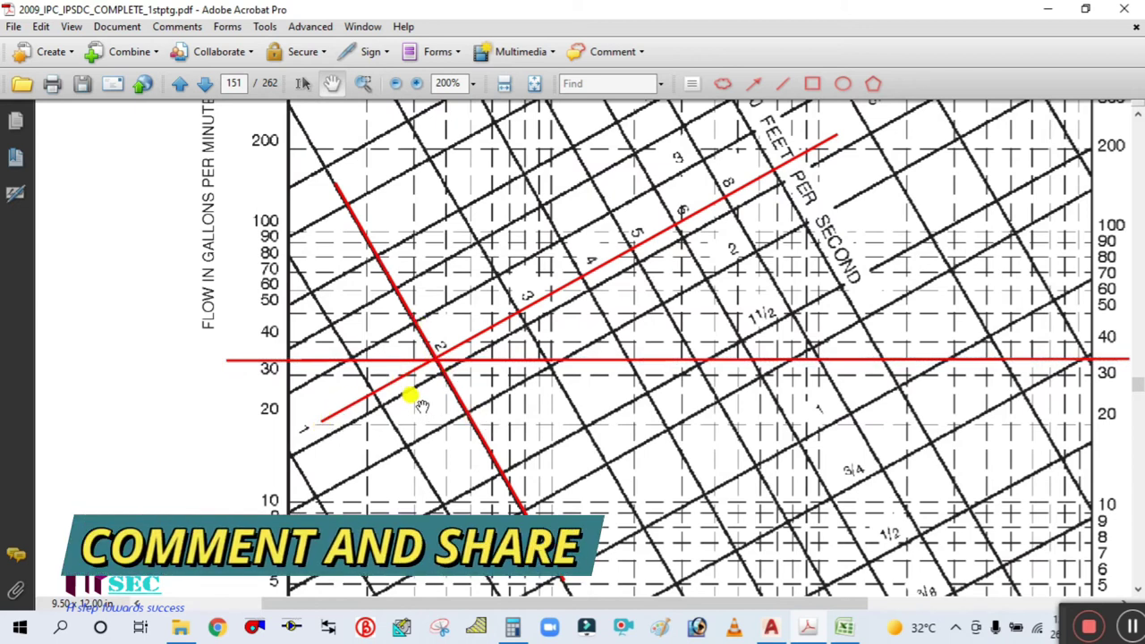
- Check the AutoCAD riser label against the Acrobat chart and examine the pipe size and velocity lines at the red lines' intersection
scroll(420, 405, down, 1)
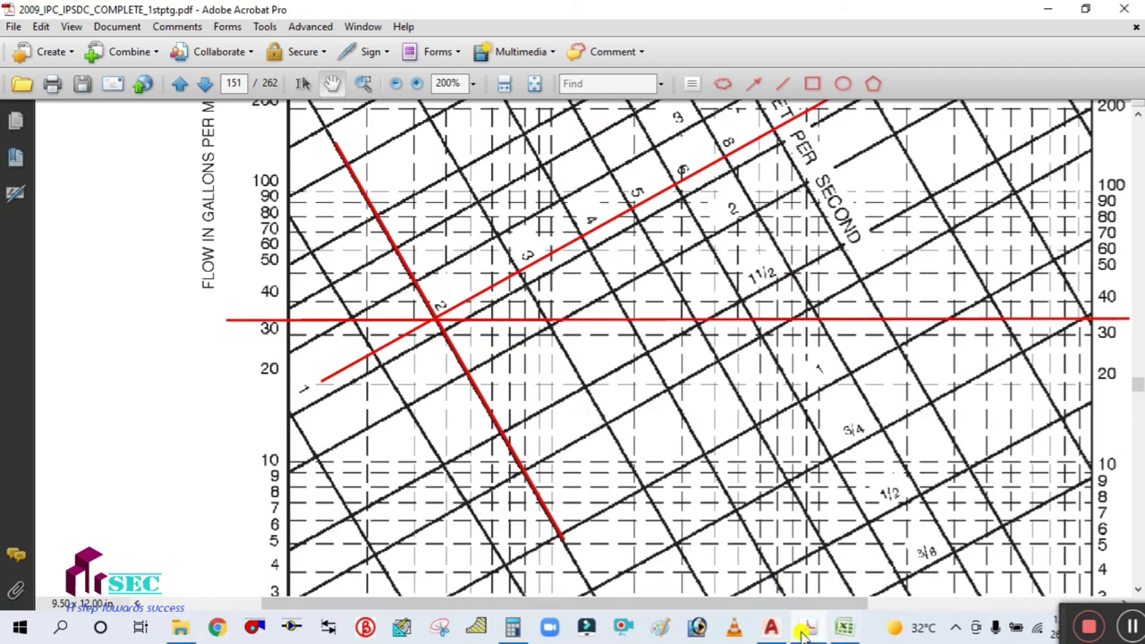
click(770, 630)
click(807, 626)
ctrl+scroll(404, 340, down, 1)
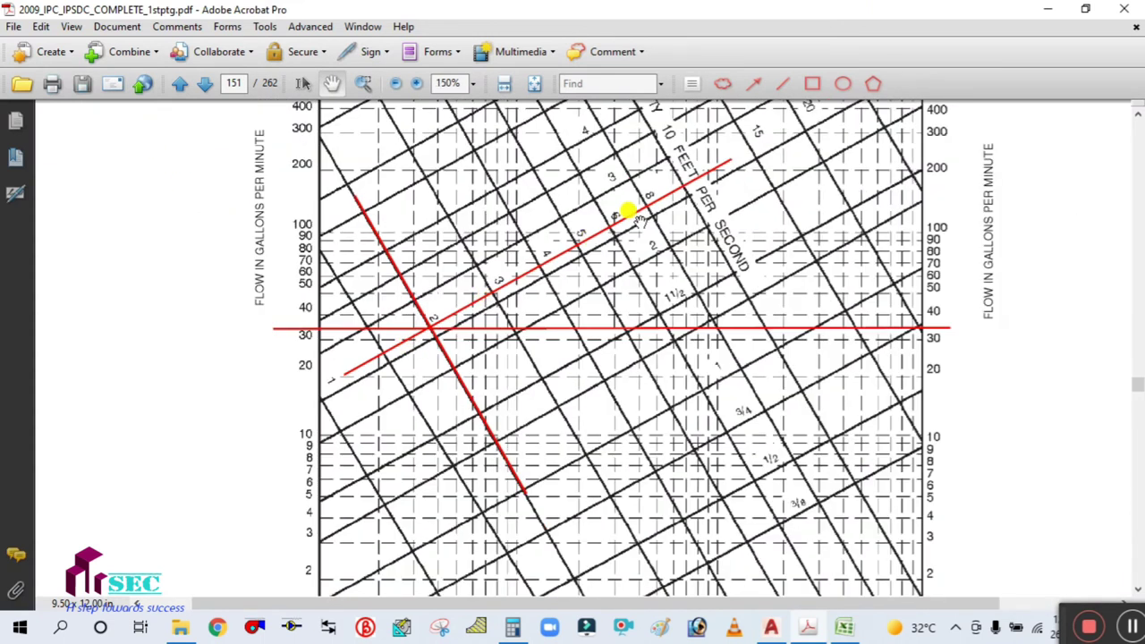
- Switch to AutoCAD and change the pipe size text under the riser's 33 GPM label to Ø2 1/2"
ctrl+scroll(642, 213, up, 1)
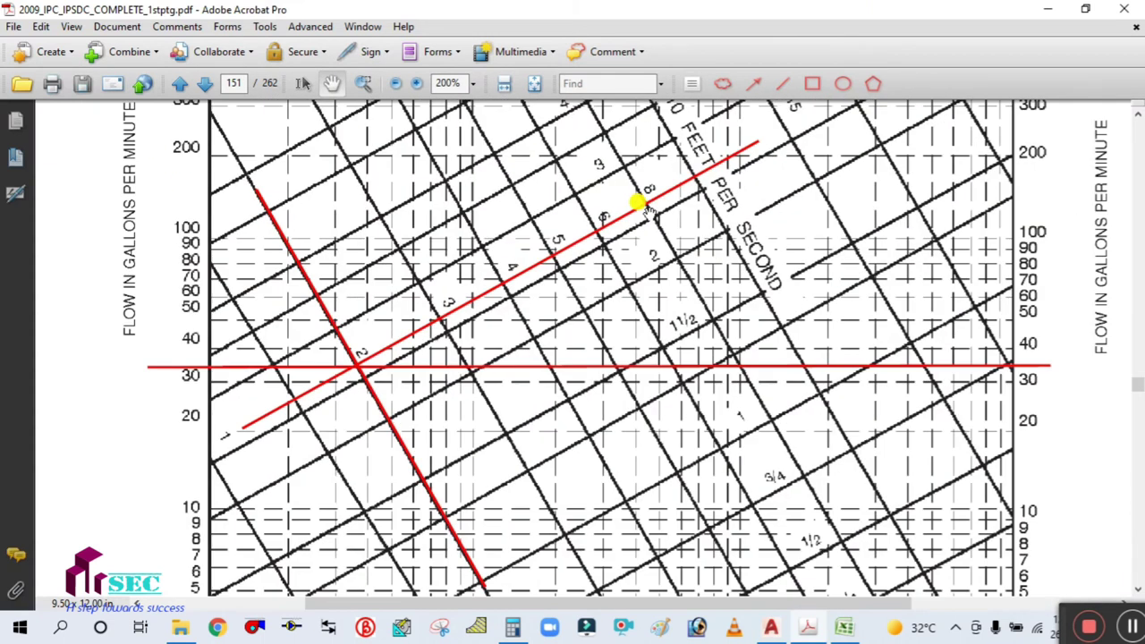
click(843, 627)
click(772, 628)
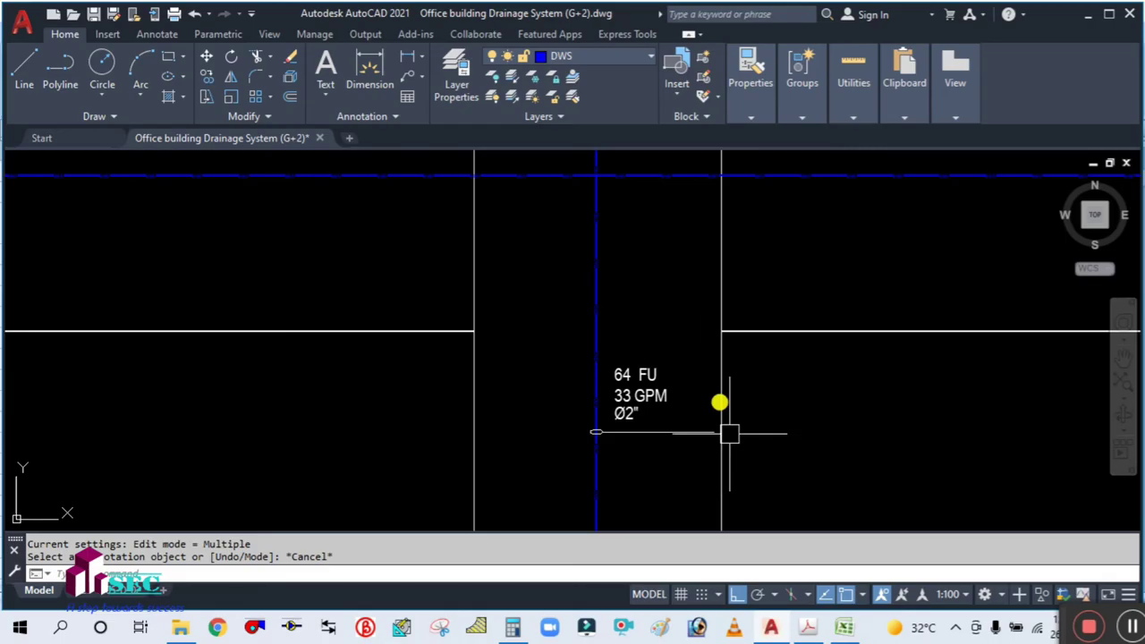
scroll(644, 411, up, 2)
click(612, 420)
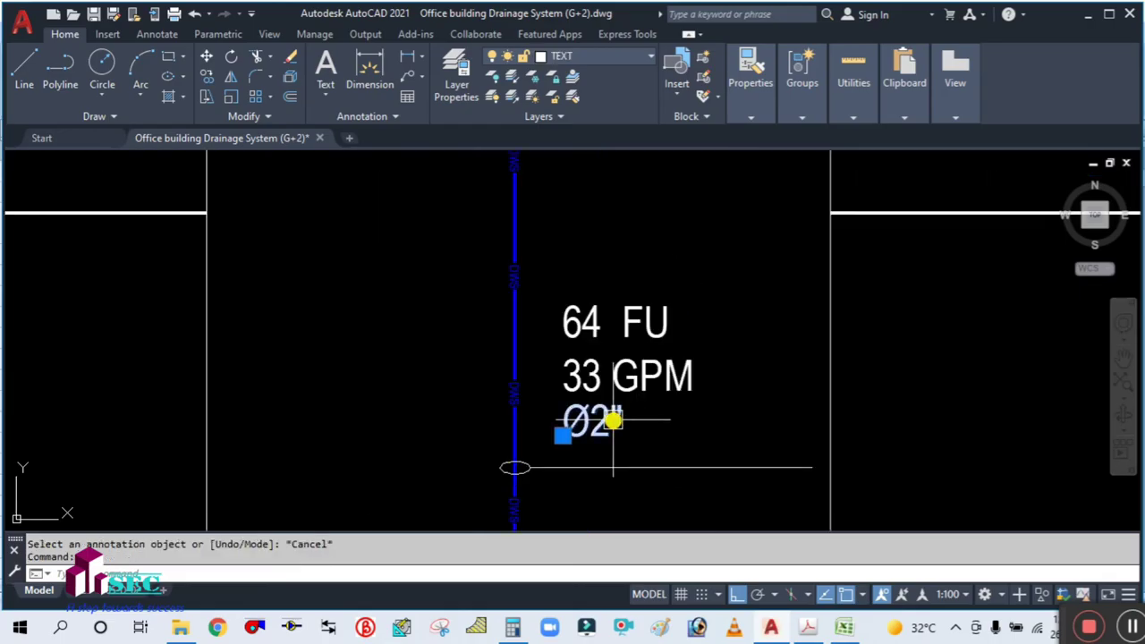
double_click(613, 419)
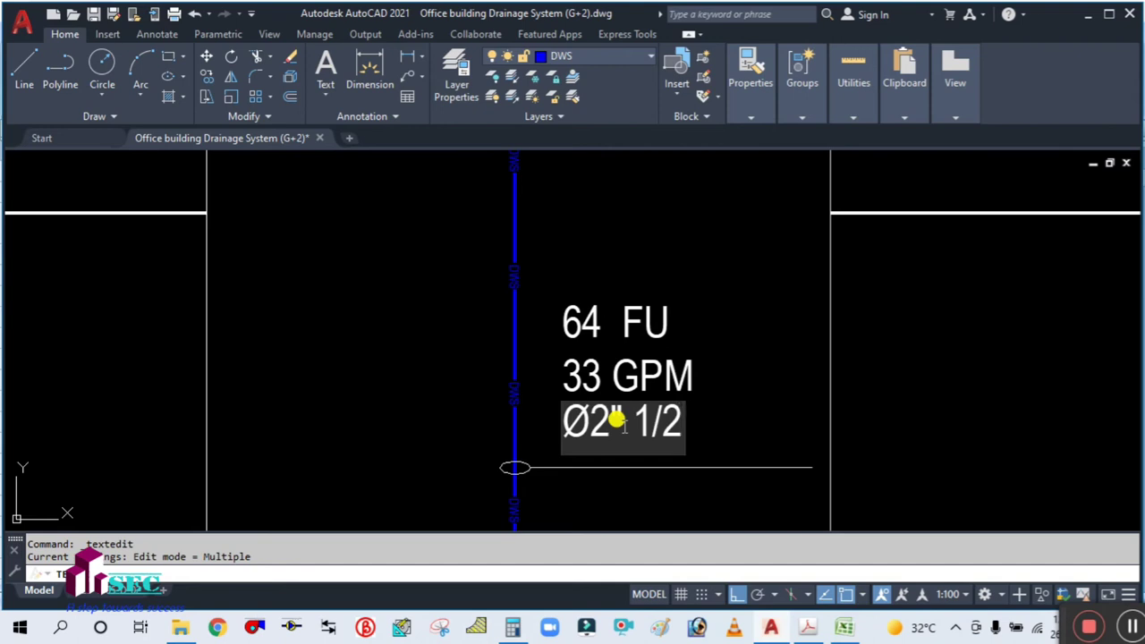
key(BackSpace)
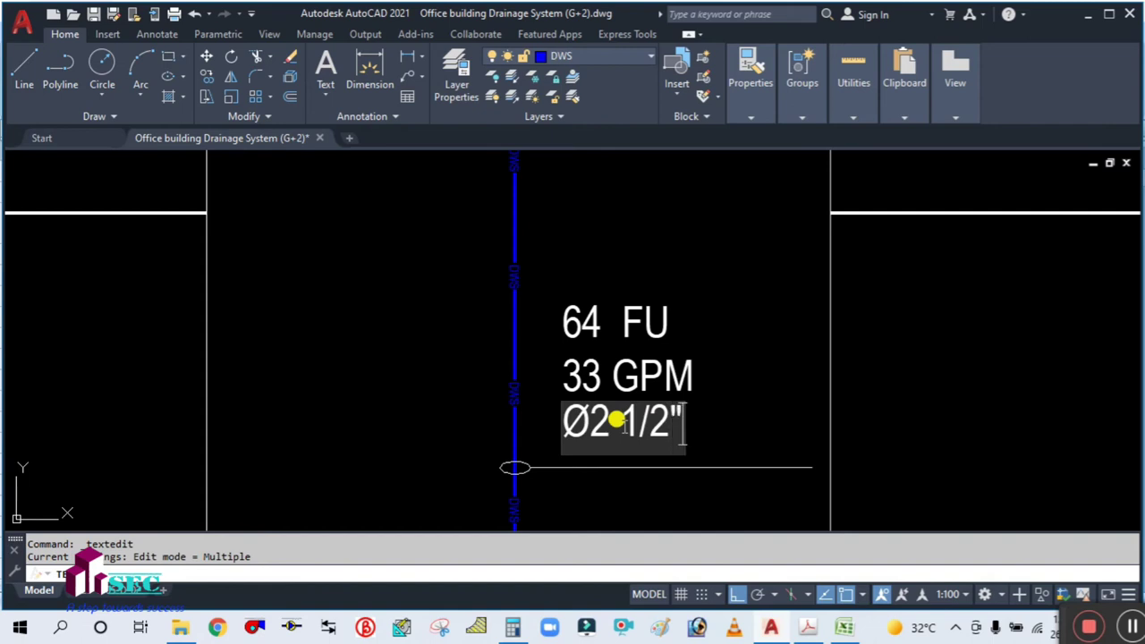
key(Escape)
- Copy both ground-floor toilet branch labels (32 FU, 23.3 GPM, Ø2") straight up to just above the first-floor Toilet 1 and Toilet 2 branches
scroll(636, 448, down, 6)
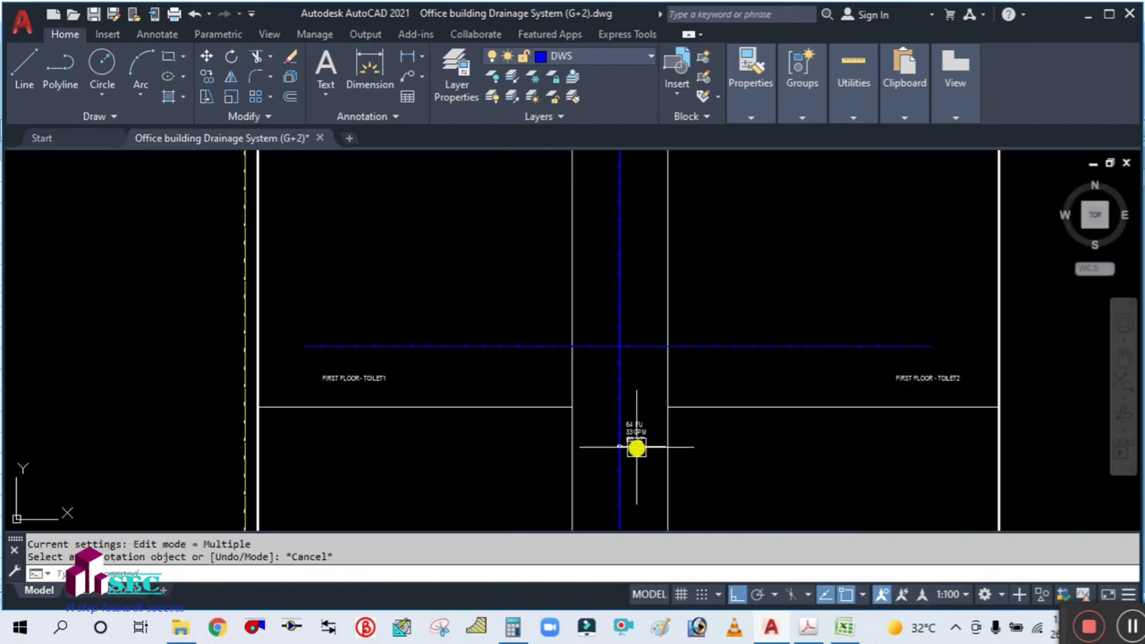
middle_drag(731, 385, 713, 328)
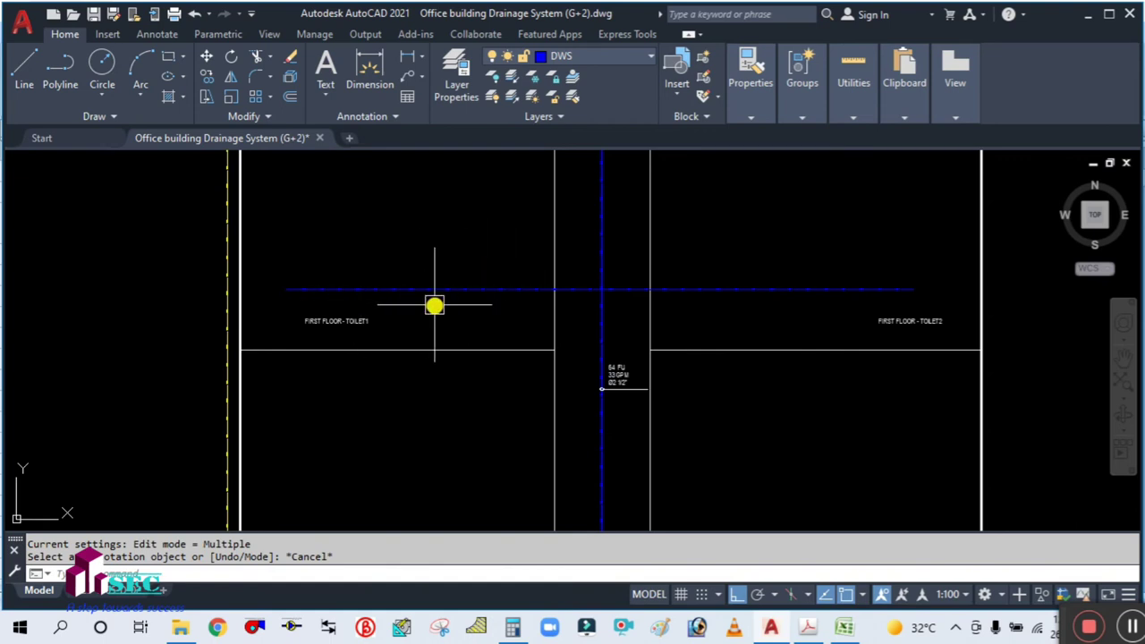
scroll(421, 292, down, 2)
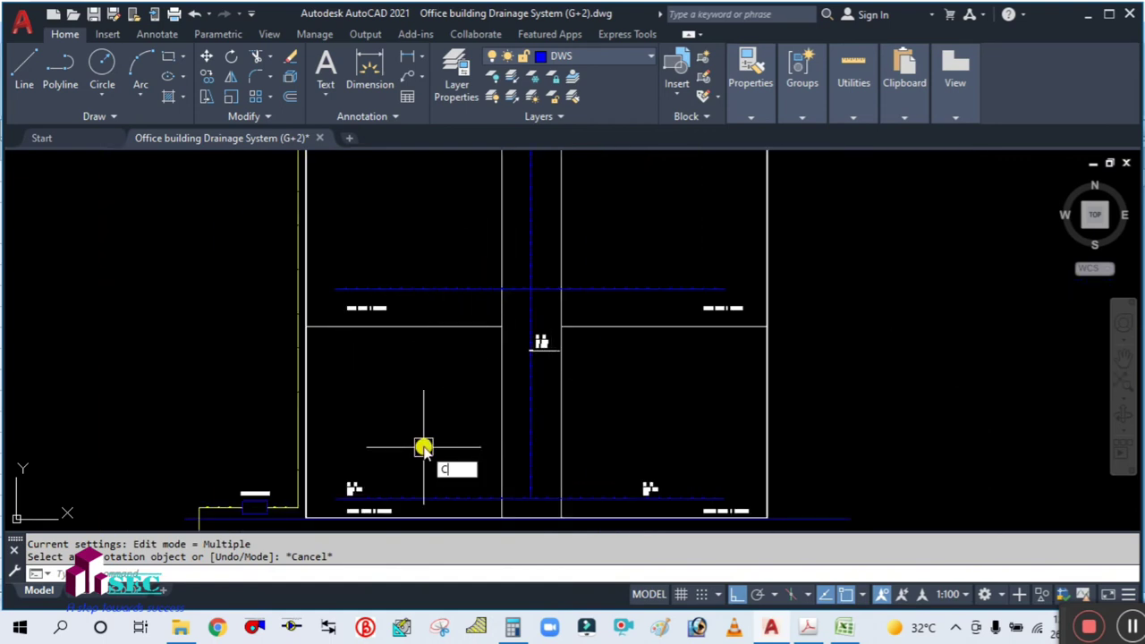
text(o)
key(Return)
scroll(358, 483, up, 5)
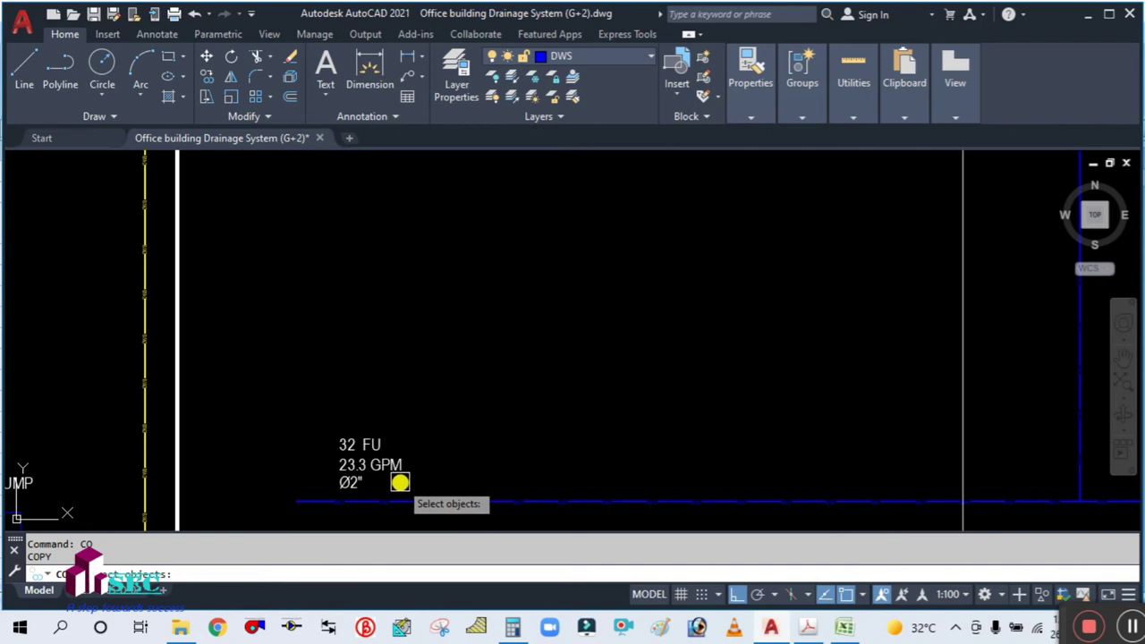
click(400, 482)
click(316, 396)
scroll(316, 397, down, 5)
scroll(871, 459, up, 4)
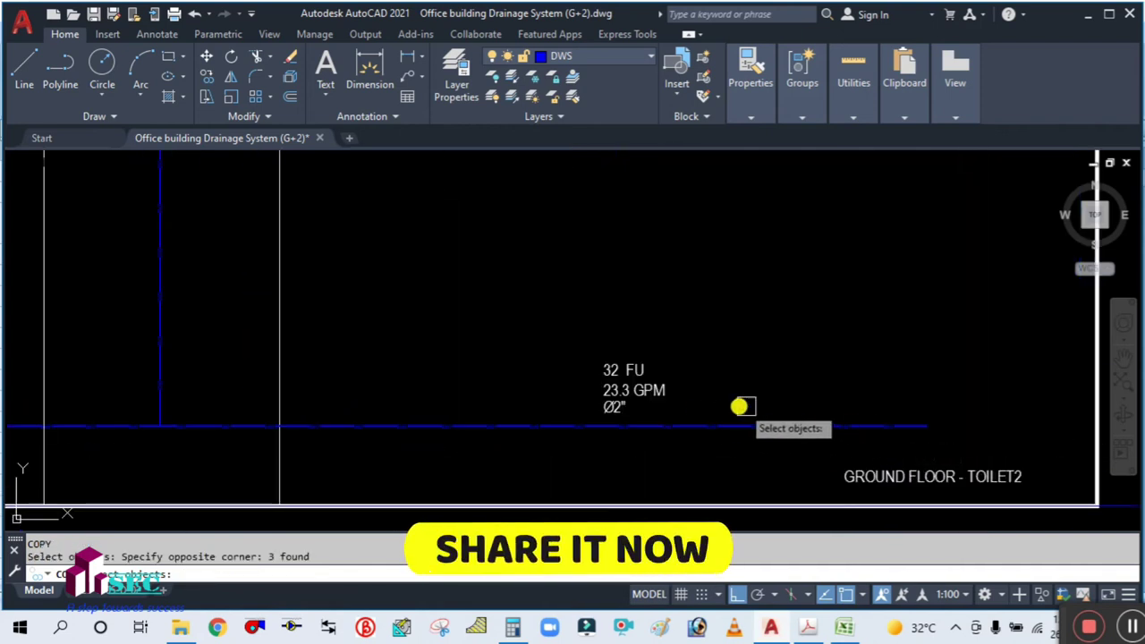
click(670, 408)
click(591, 330)
scroll(729, 461, down, 4)
scroll(737, 424, up, 2)
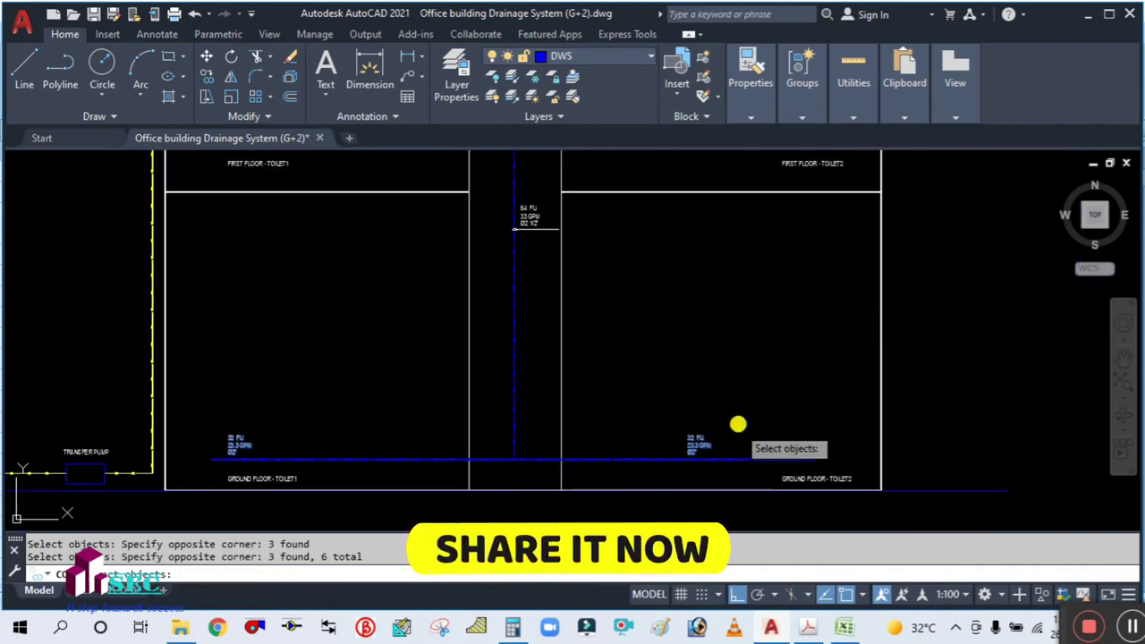
key(Return)
click(737, 423)
scroll(742, 386, down, 2)
scroll(737, 161, up, 6)
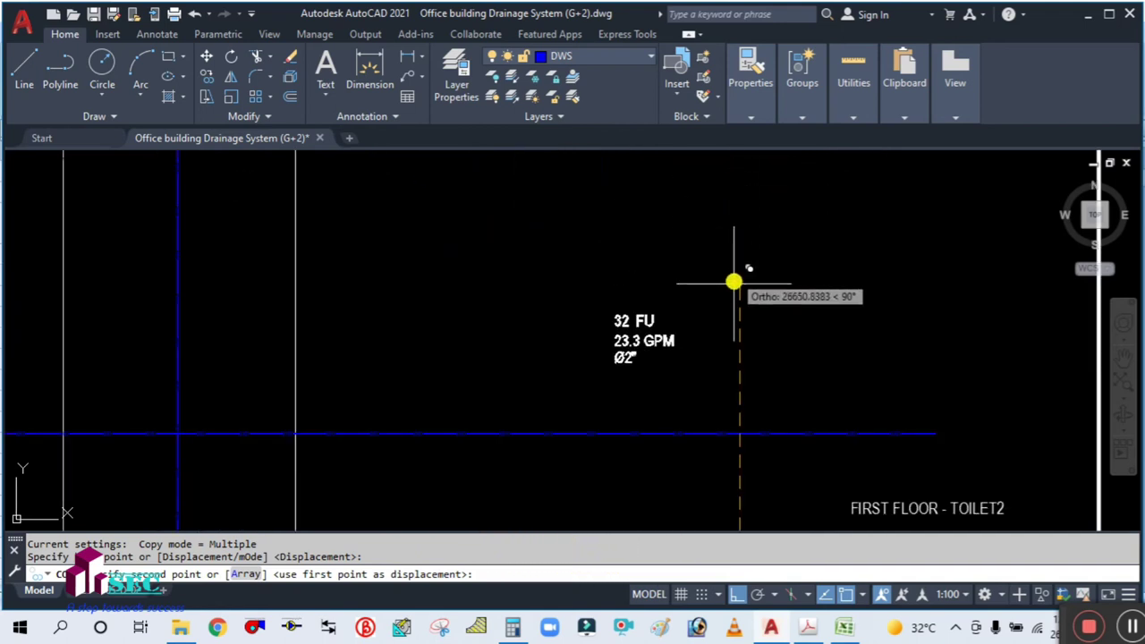
click(736, 332)
scroll(749, 299, down, 3)
key(Escape)
- Examine the upper floor plan's ladies and gents toilets for their fixtures and water supply pipe sizes
scroll(493, 303, down, 2)
scroll(493, 302, up, 1)
scroll(546, 365, down, 5)
scroll(479, 375, up, 2)
middle_drag(389, 370, 534, 394)
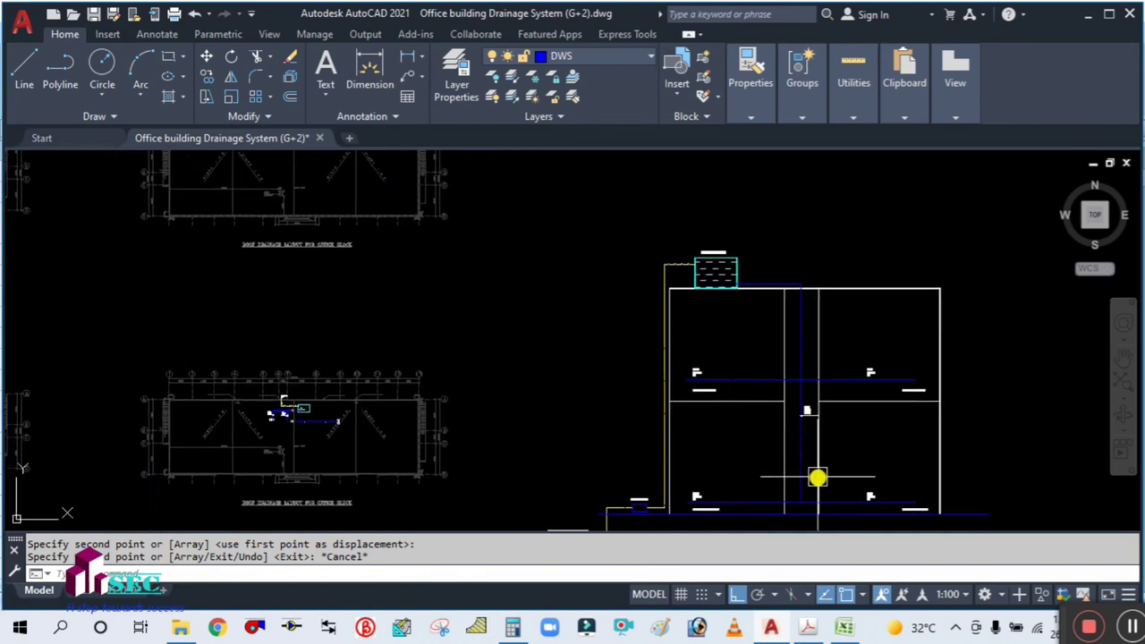
middle_drag(531, 435, 718, 402)
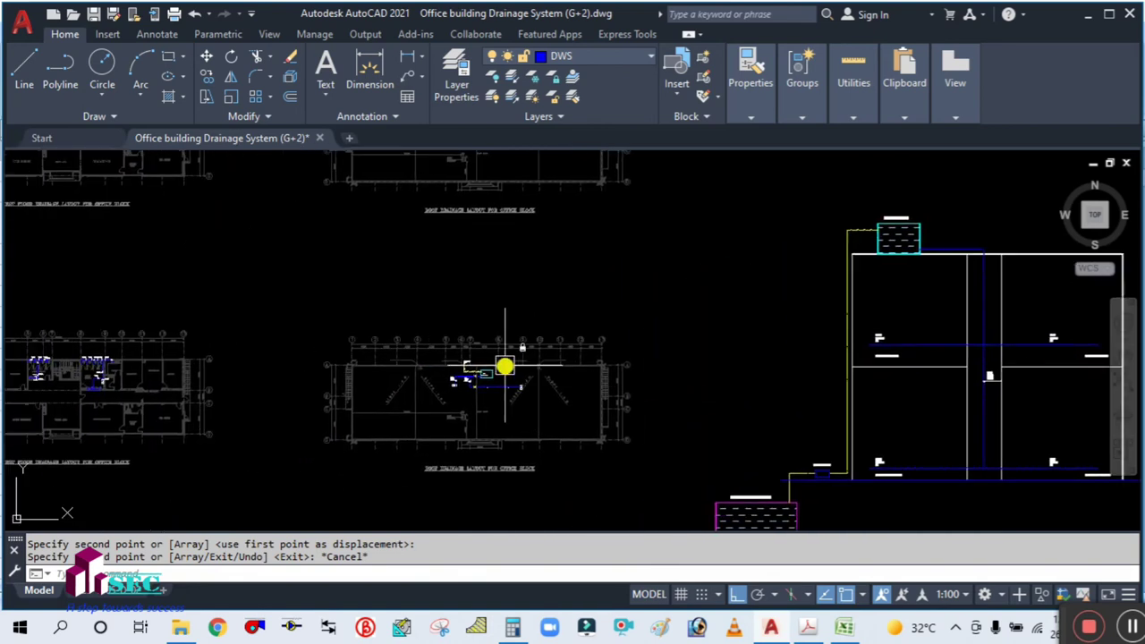
scroll(504, 365, up, 5)
scroll(504, 365, down, 5)
scroll(329, 359, down, 4)
middle_drag(262, 382, 453, 391)
scroll(411, 385, up, 5)
middle_drag(276, 378, 448, 393)
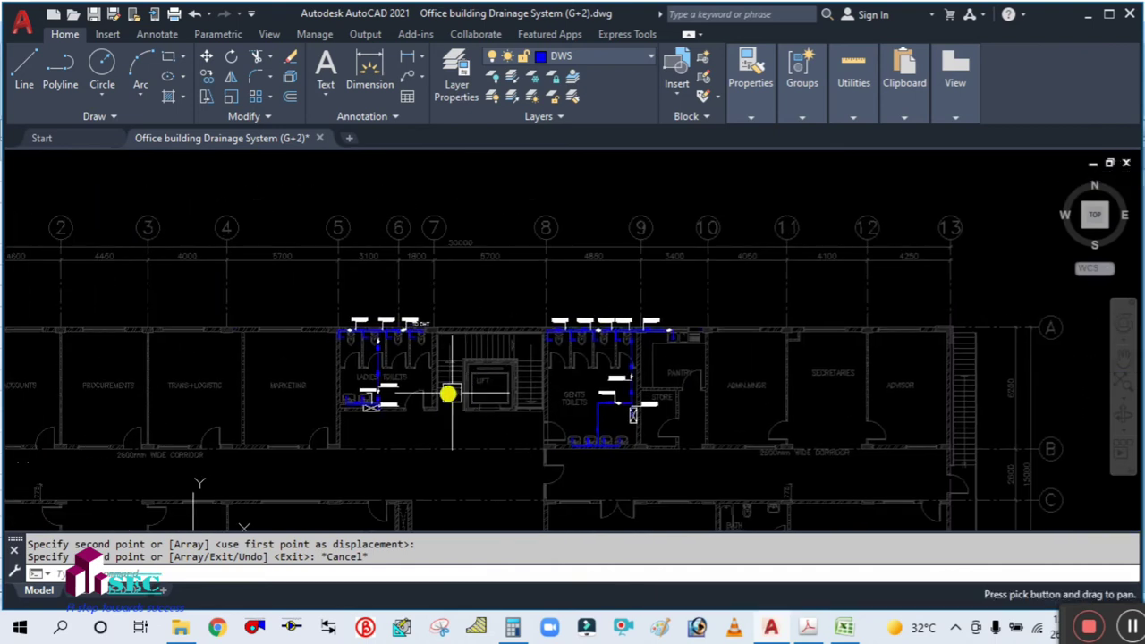
scroll(447, 393, up, 3)
mouse_move(564, 417)
middle_down()
mouse_move(545, 492)
mouse_move(534, 388)
middle_up()
scroll(549, 474, down, 2)
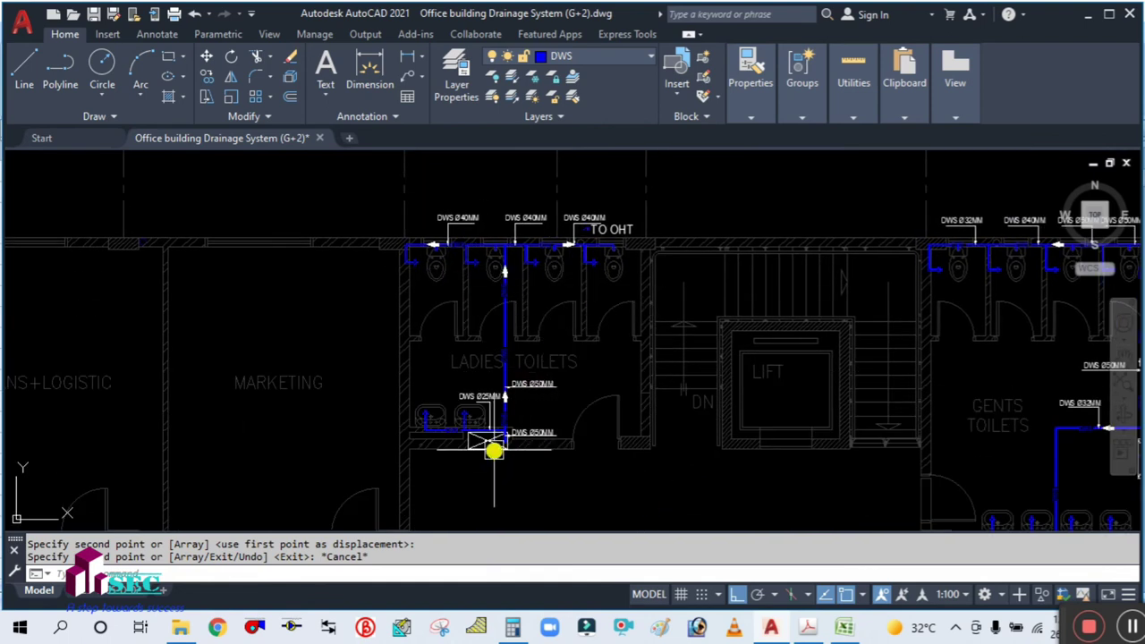
- Switch to the Excel load sheet and set the Lavatory quantity to 2 for the 1F Commercial Bathroom, checking the AutoCAD toilet plan
click(843, 628)
click(309, 356)
text(2)
click(315, 426)
click(313, 400)
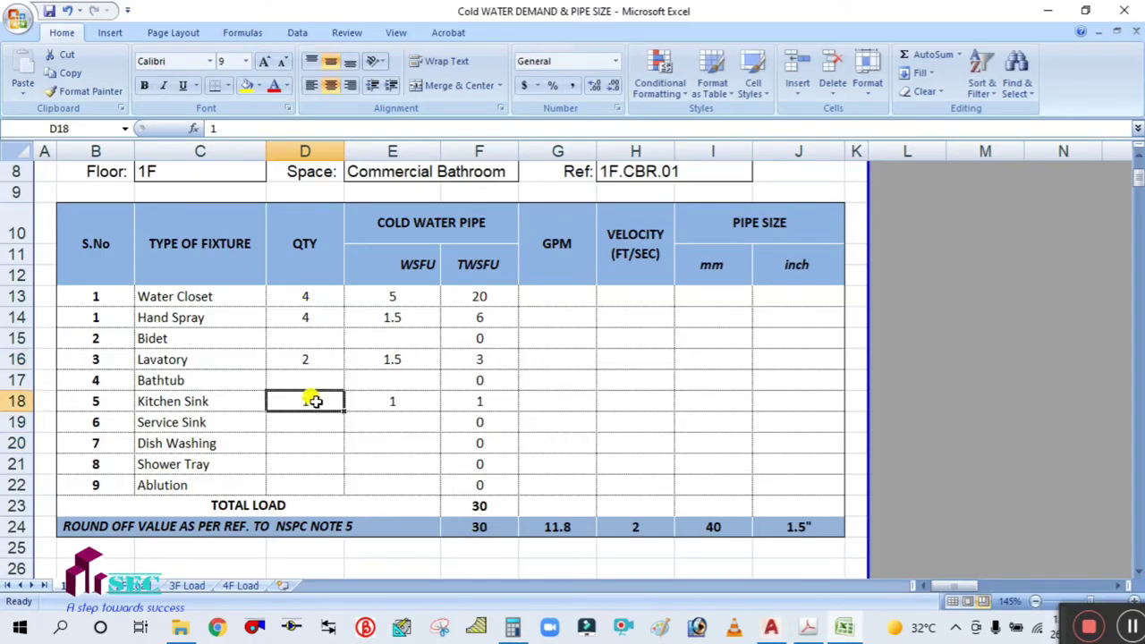
click(769, 629)
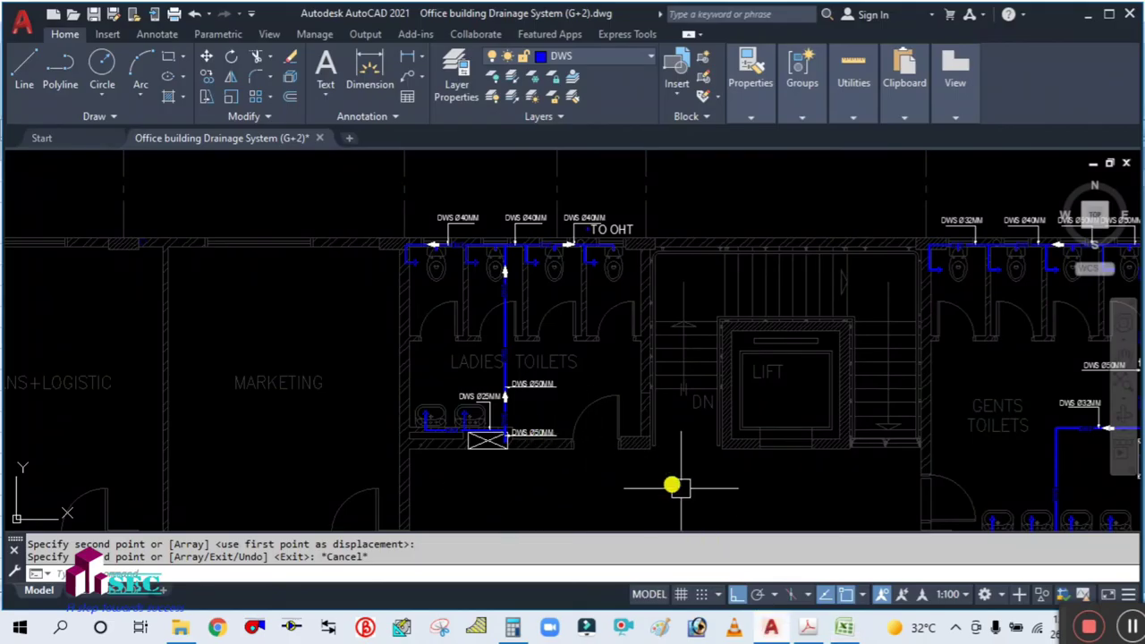
click(845, 626)
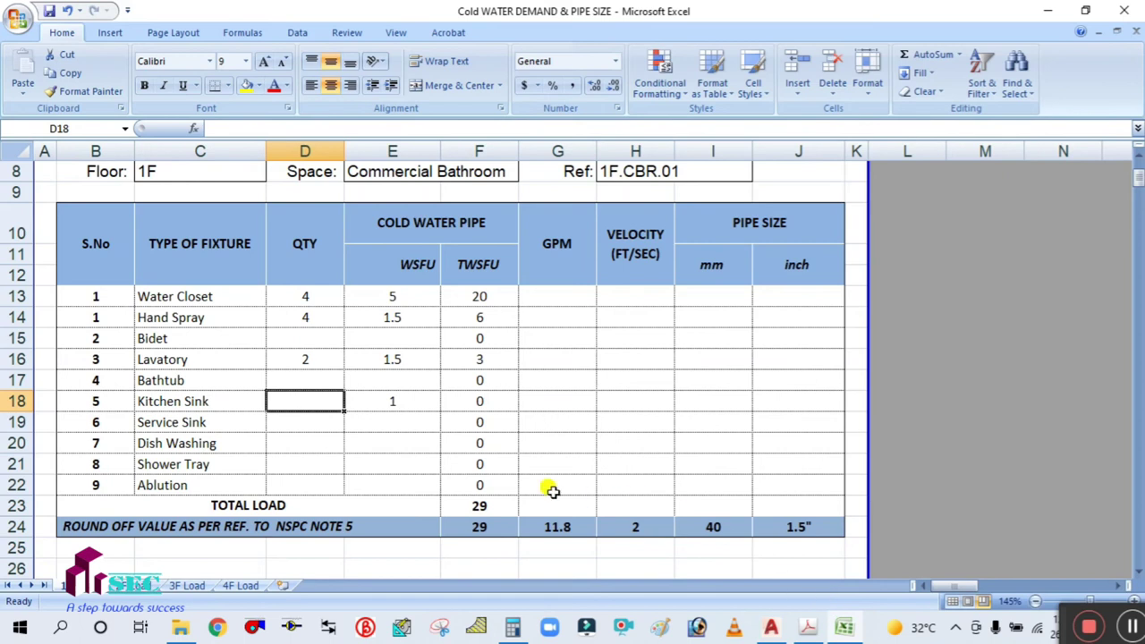
- Switch to the plumbing code PDF in Acrobat and examine the fixture units to GPM demand table on page 145
click(807, 628)
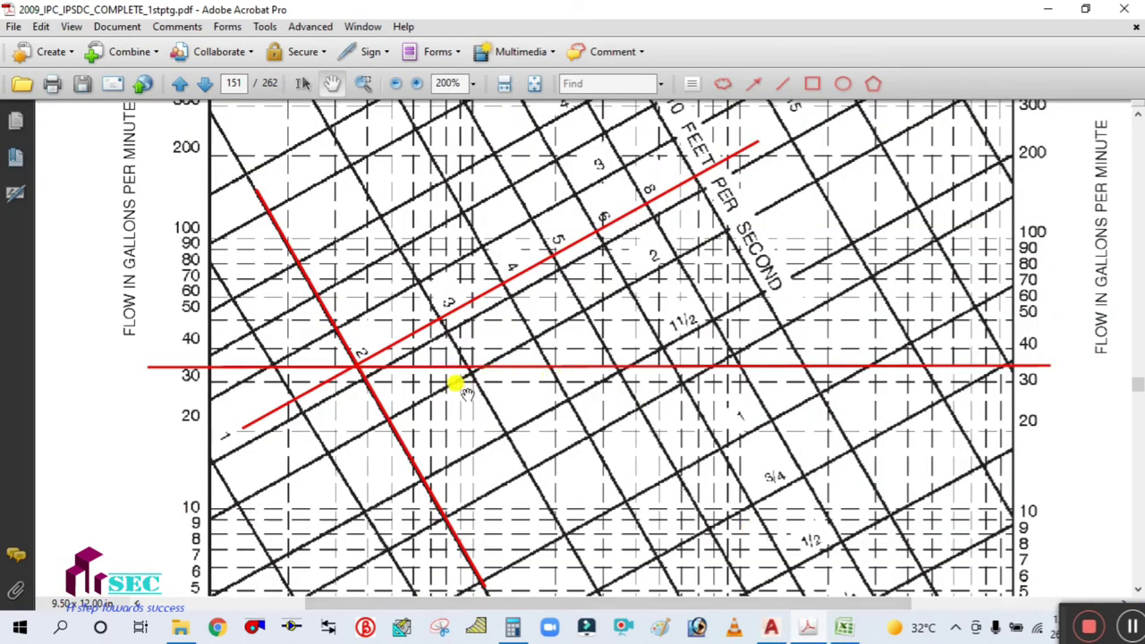
ctrl+scroll(456, 385, down, 3)
scroll(483, 384, up, 10)
scroll(520, 389, up, 20)
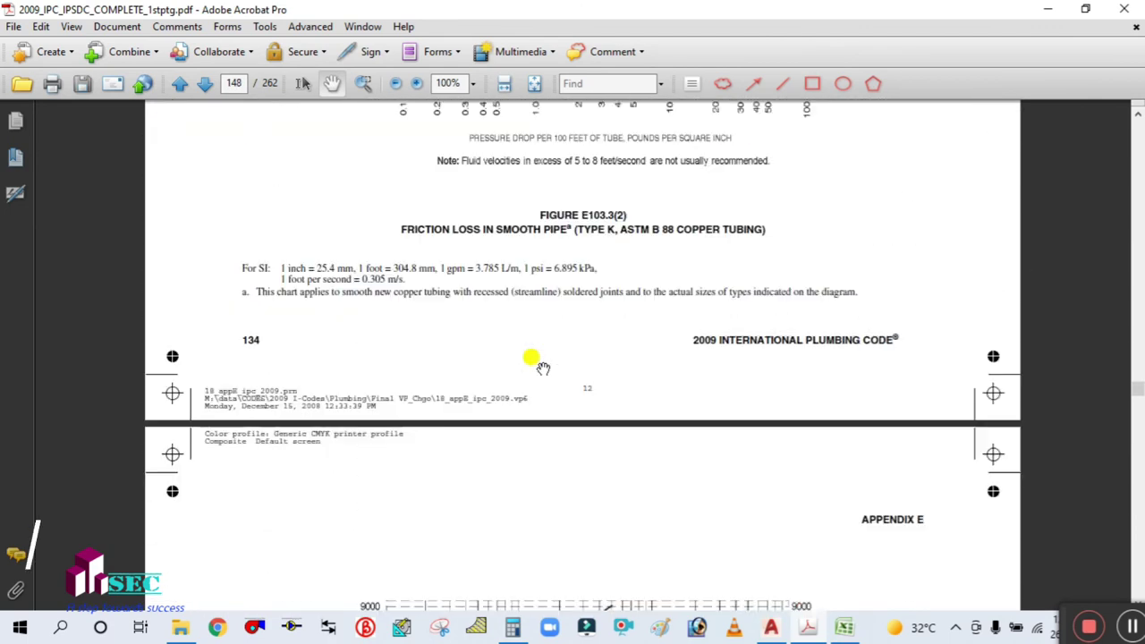
scroll(542, 367, up, 15)
scroll(543, 368, up, 20)
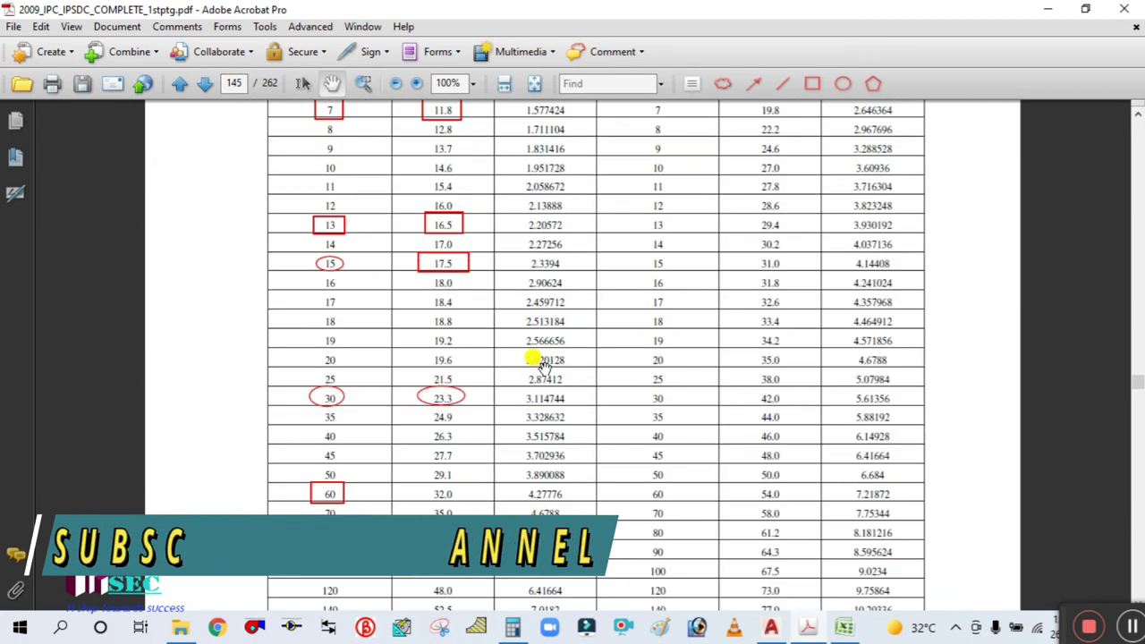
ctrl+scroll(362, 298, up, 2)
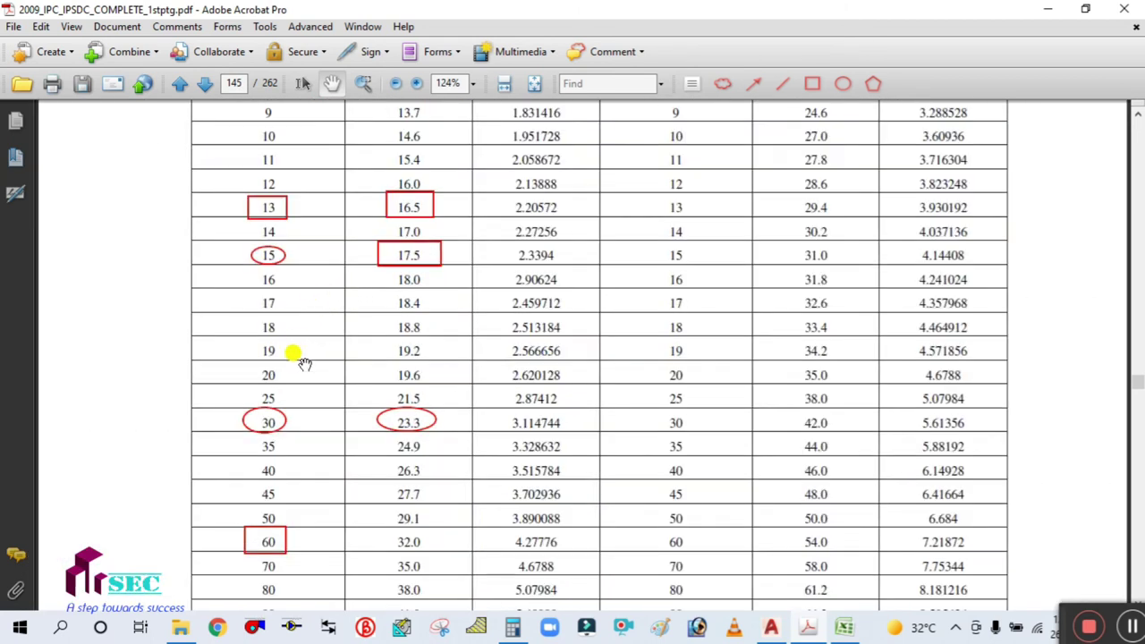
- Return to AutoCAD and check the copied fixture unit, flow and pipe size labels on the first-floor Toilet 1 and Toilet 2 branches
click(844, 626)
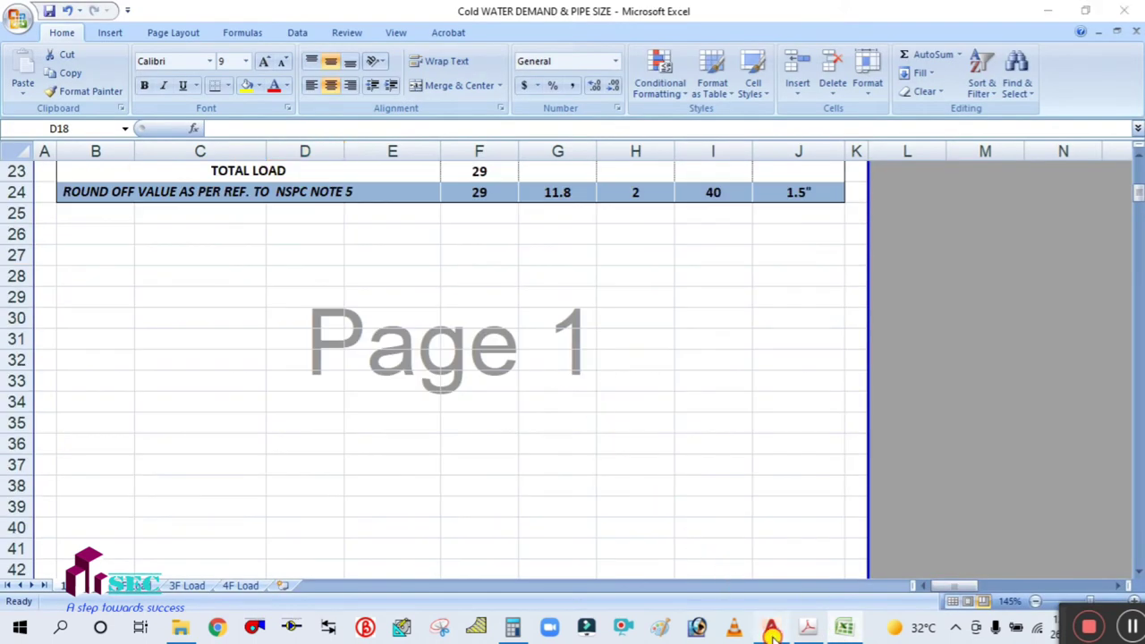
click(770, 626)
scroll(656, 408, down, 8)
scroll(606, 368, down, 4)
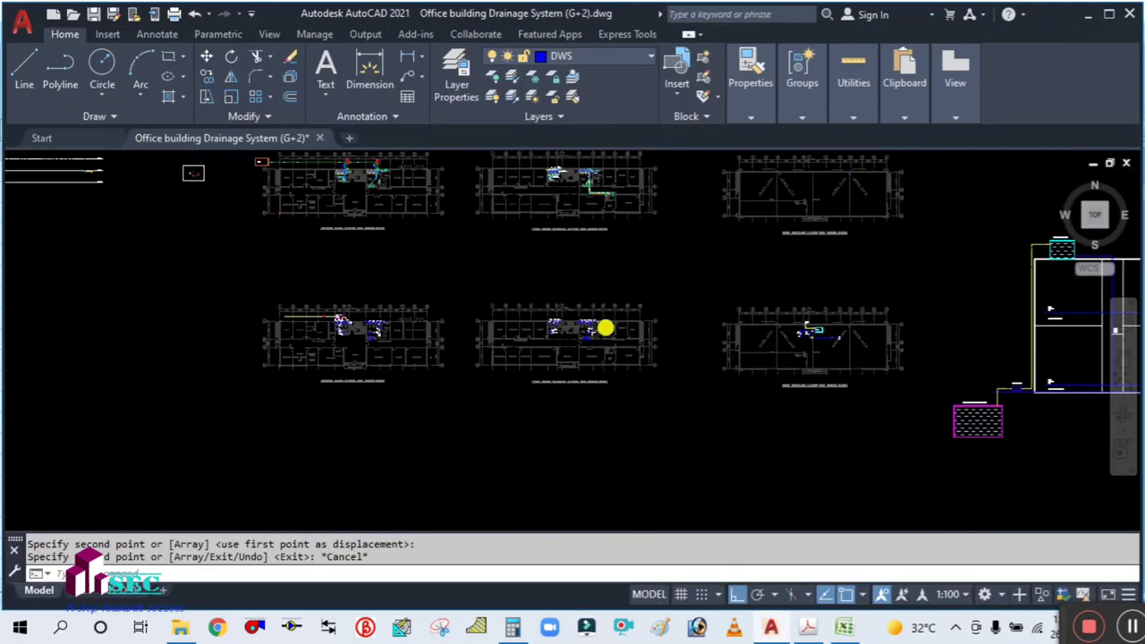
scroll(689, 337, up, 8)
scroll(724, 258, up, 5)
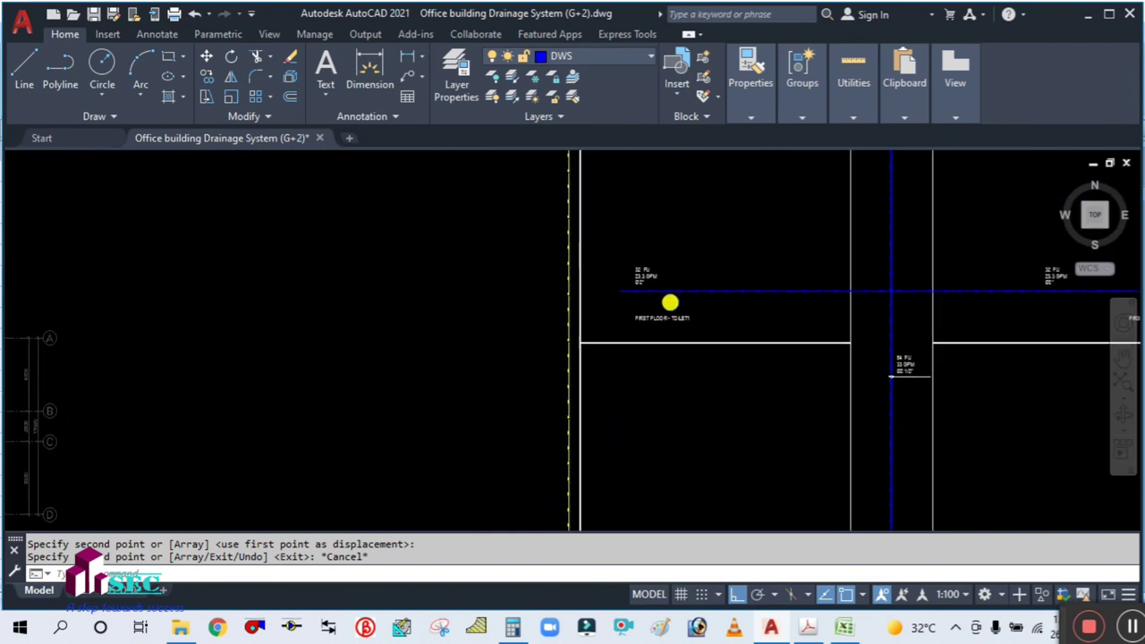
scroll(547, 300, up, 2)
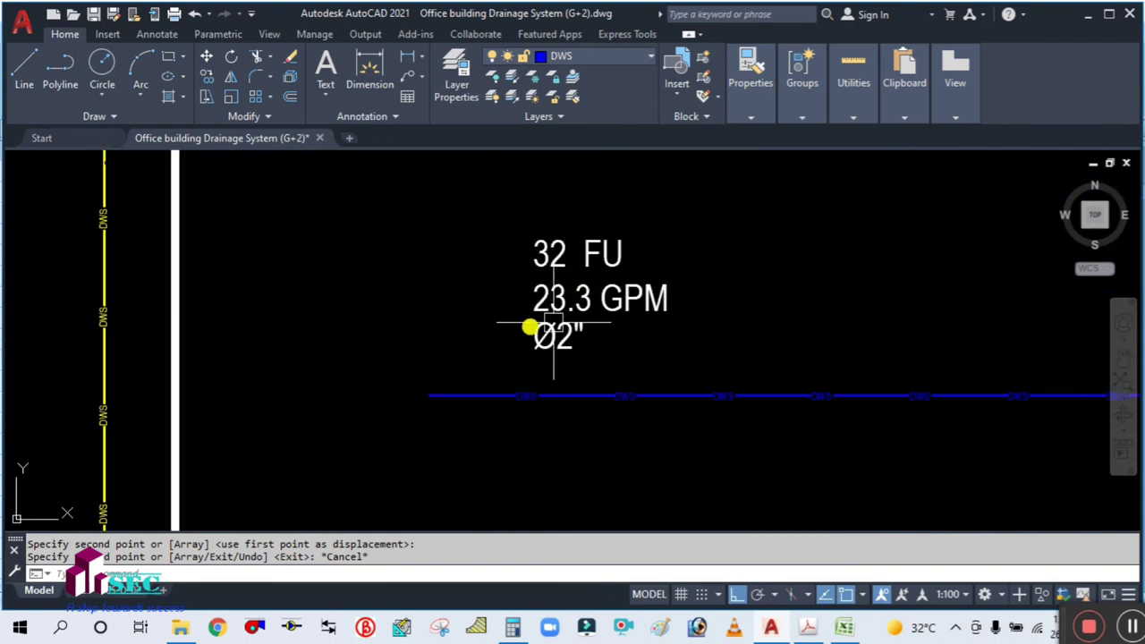
scroll(527, 328, down, 3)
scroll(488, 320, down, 3)
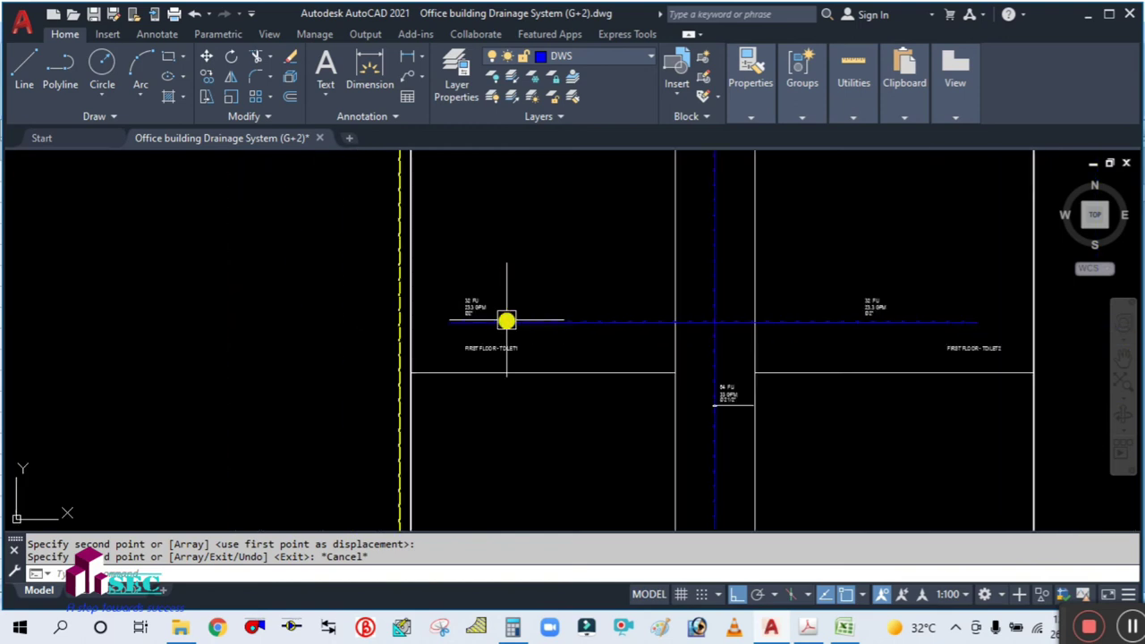
scroll(845, 310, up, 5)
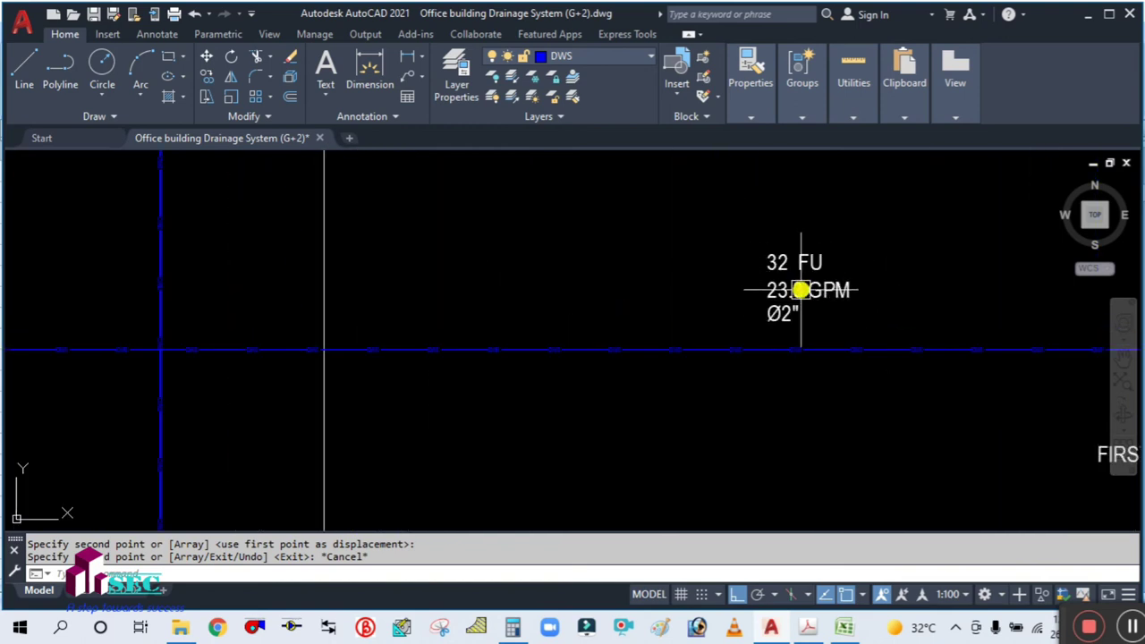
scroll(801, 289, down, 4)
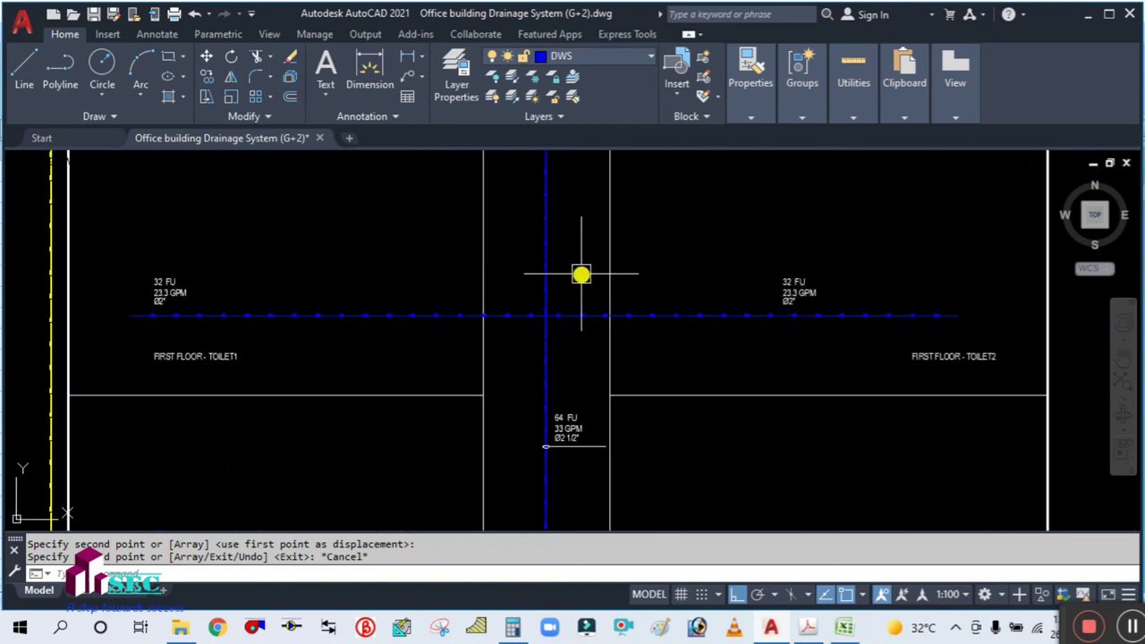
- Copy the riser's 64 FU, 33 GPM, Ø2 1/2" label and its leader line straight up the riser to above the first-floor branches
middle_drag(560, 282, 604, 376)
middle_drag(631, 508, 606, 432)
scroll(605, 433, up, 2)
key(Return)
click(600, 504)
click(560, 385)
scroll(618, 447, down, 4)
key(Return)
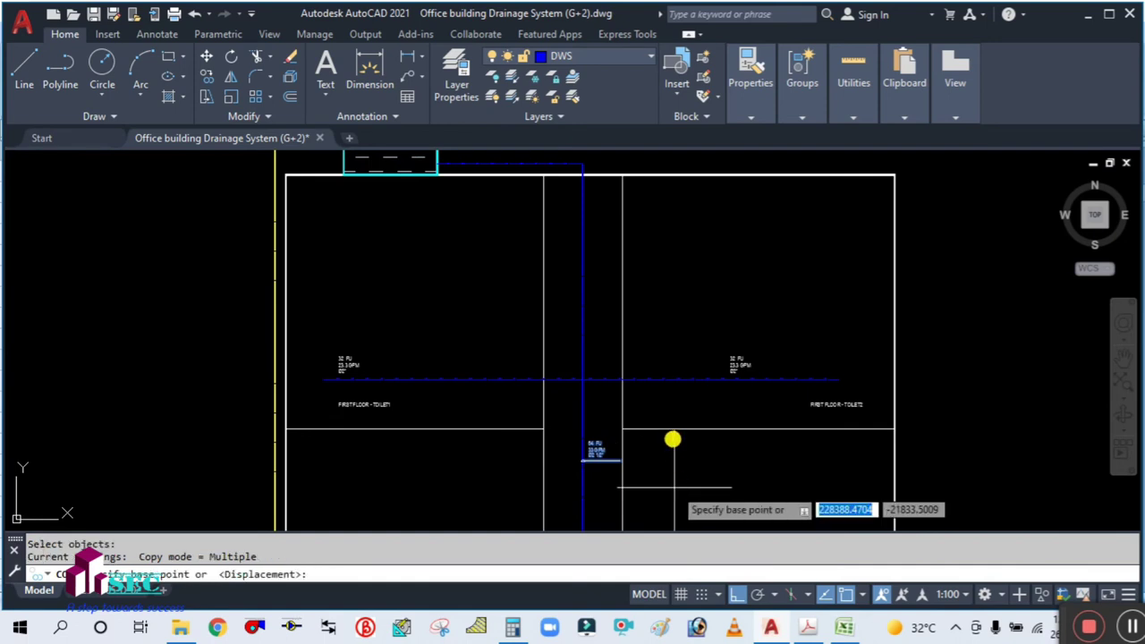
click(671, 483)
scroll(671, 304, up, 2)
click(673, 345)
key(Escape)
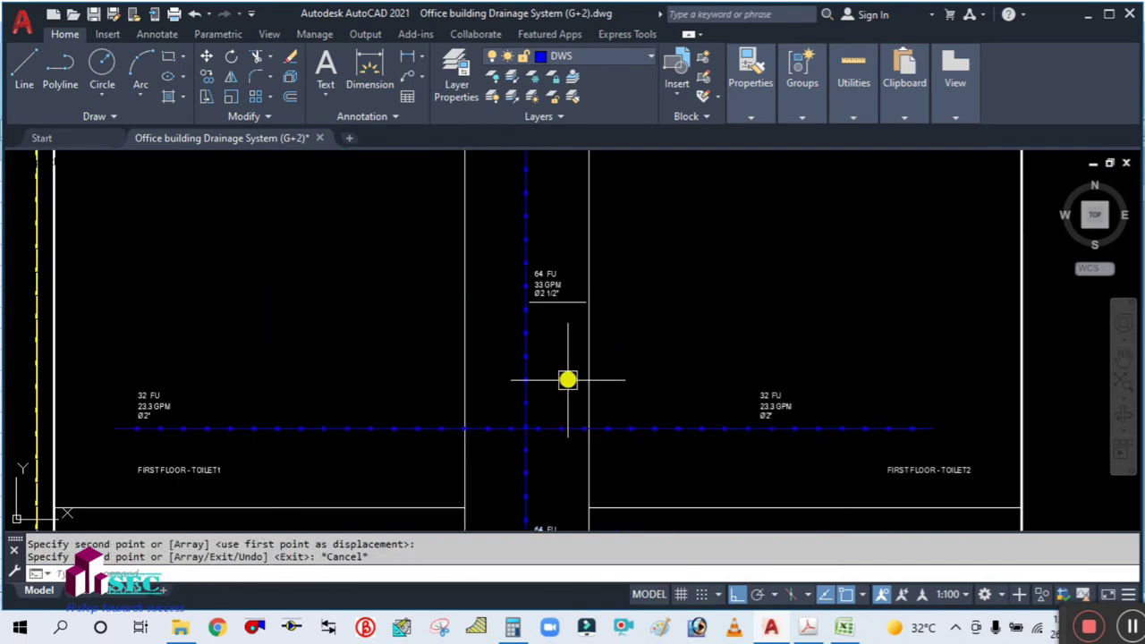
middle_drag(567, 378, 677, 331)
scroll(754, 348, down, 5)
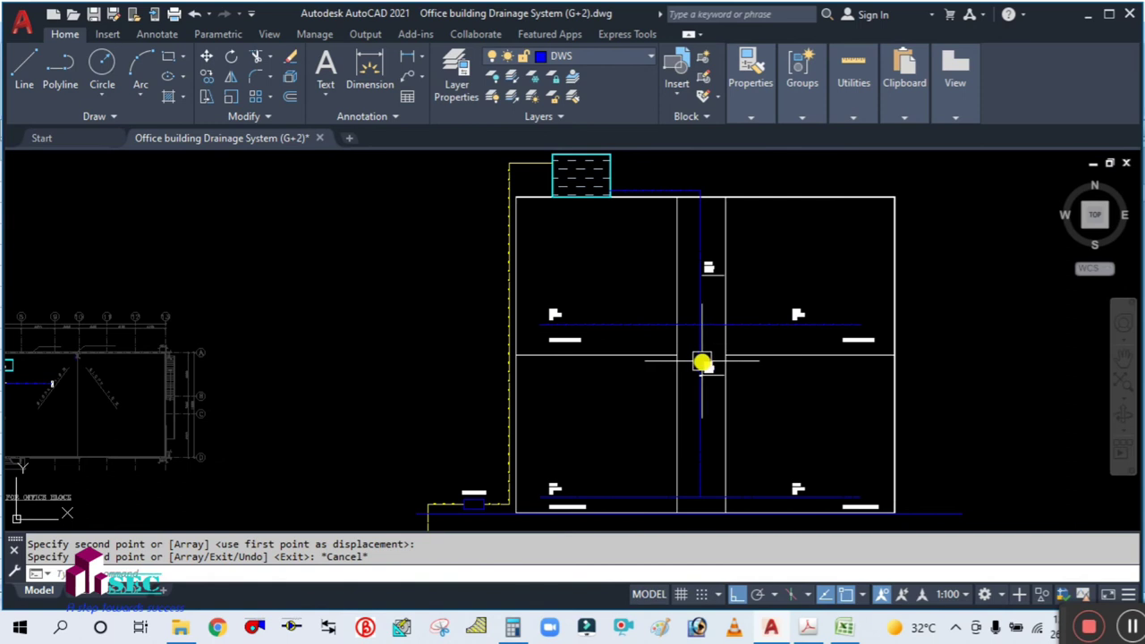
scroll(714, 326, up, 2)
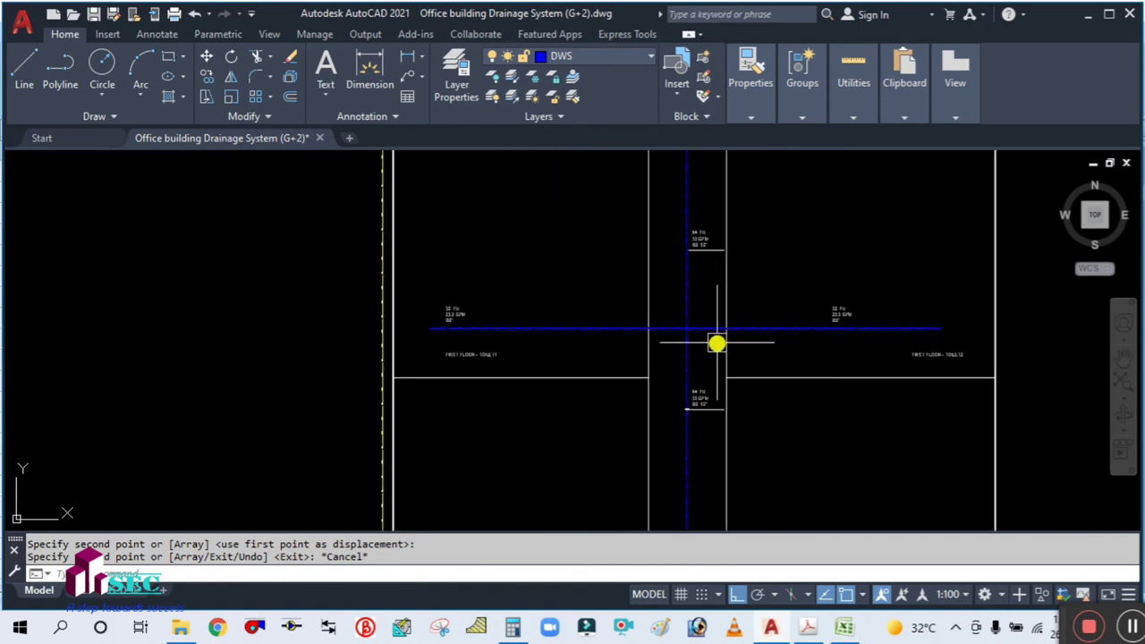
scroll(717, 344, down, 2)
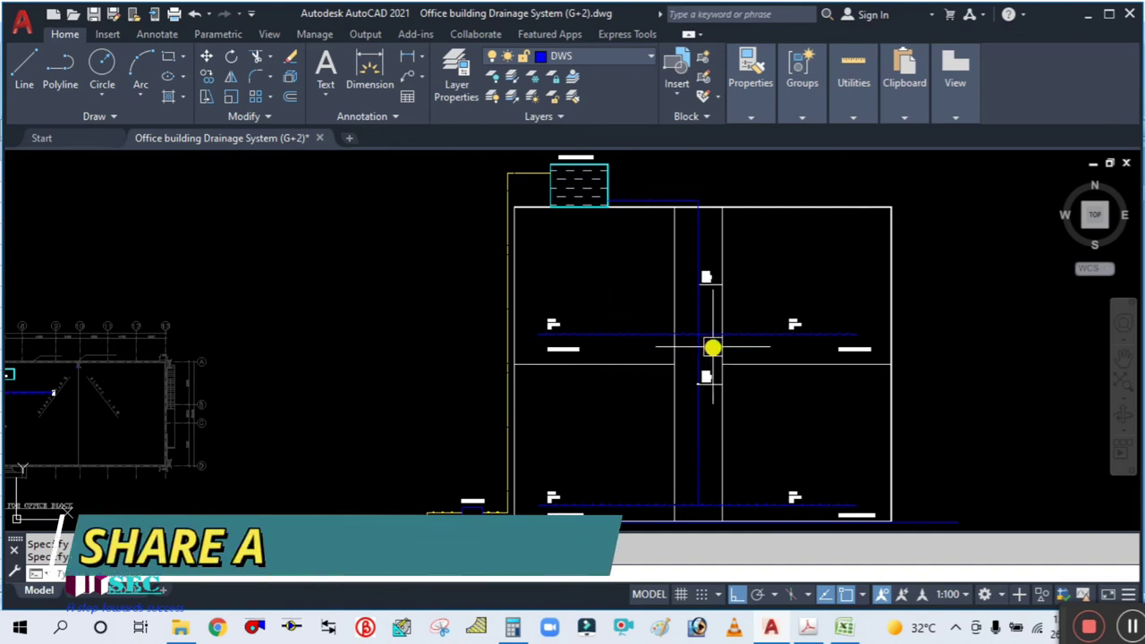
- Examine the copied riser label and the labelled Toilet 1 and Toilet 2 branches on the first floor of the section
scroll(710, 343, up, 1)
scroll(705, 338, down, 1)
scroll(689, 294, down, 1)
scroll(598, 220, up, 3)
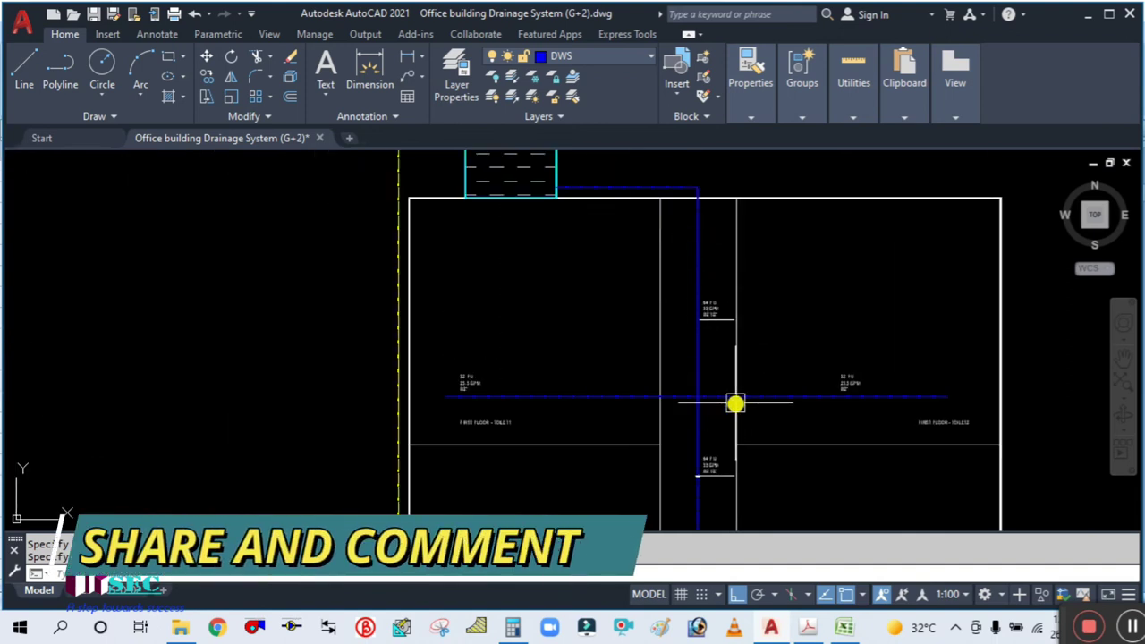
scroll(715, 304, up, 2)
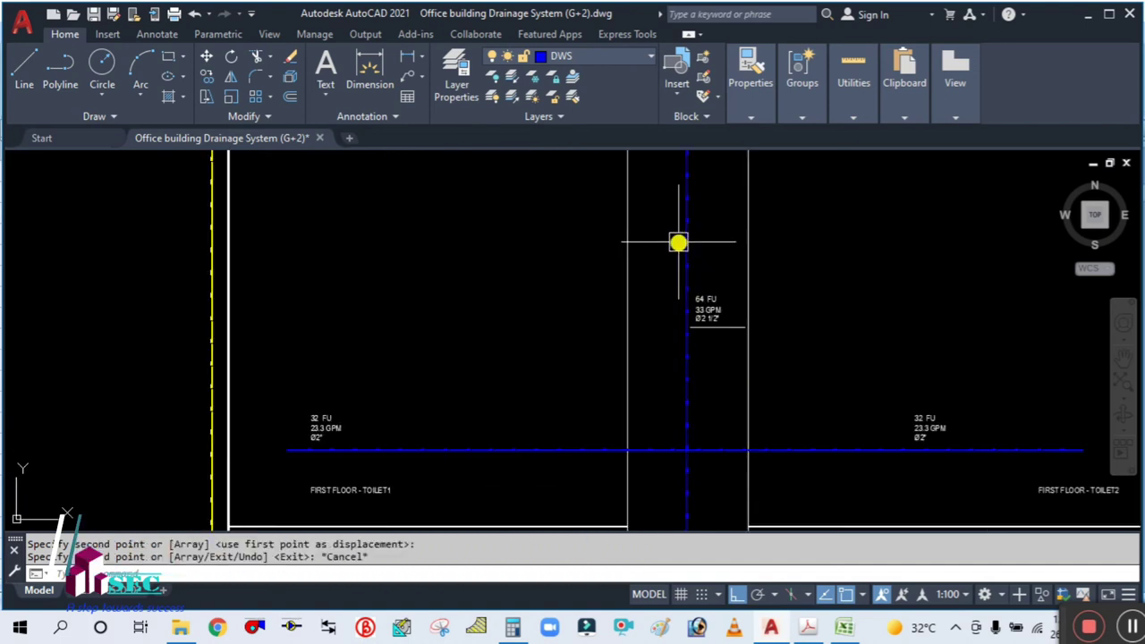
scroll(670, 331, down, 2)
scroll(669, 333, up, 1)
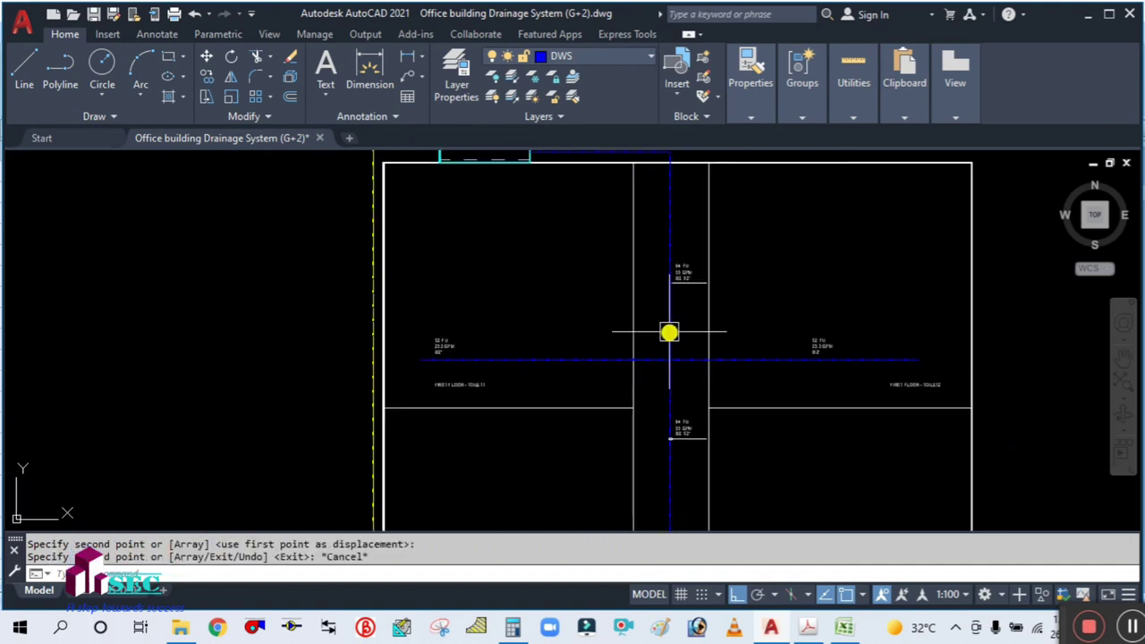
- Start a DWS polyline at the overhead tank's side, running horizontally above the existing outlet pipe to just beyond the existing riser
middle_drag(719, 341, 720, 370)
scroll(624, 230, up, 2)
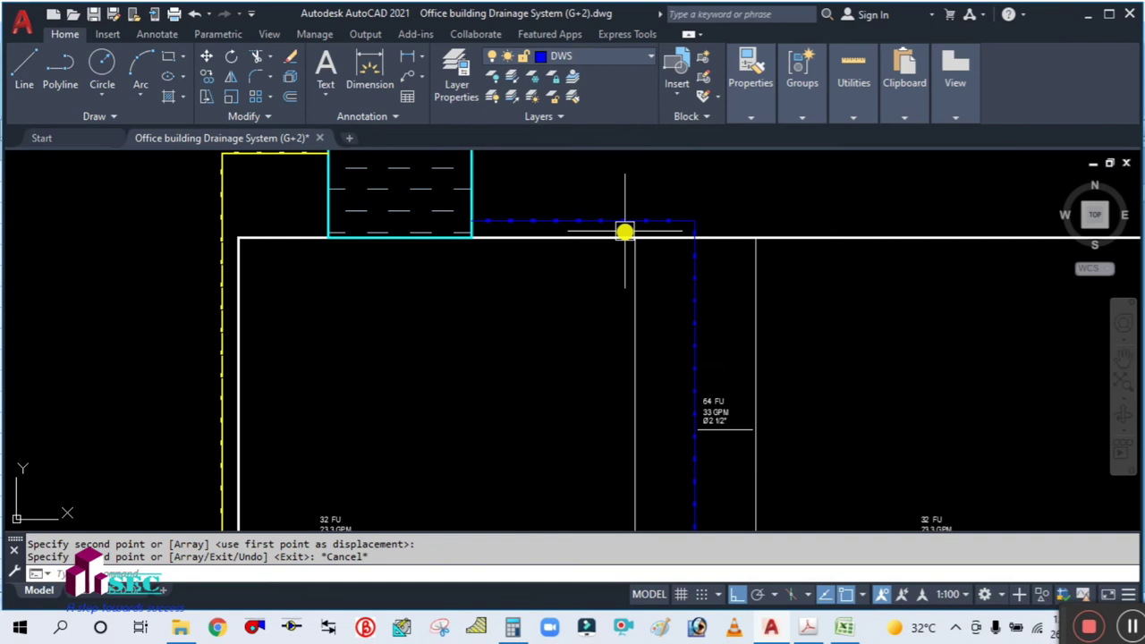
text(L)
key(Return)
scroll(474, 193, up, 3)
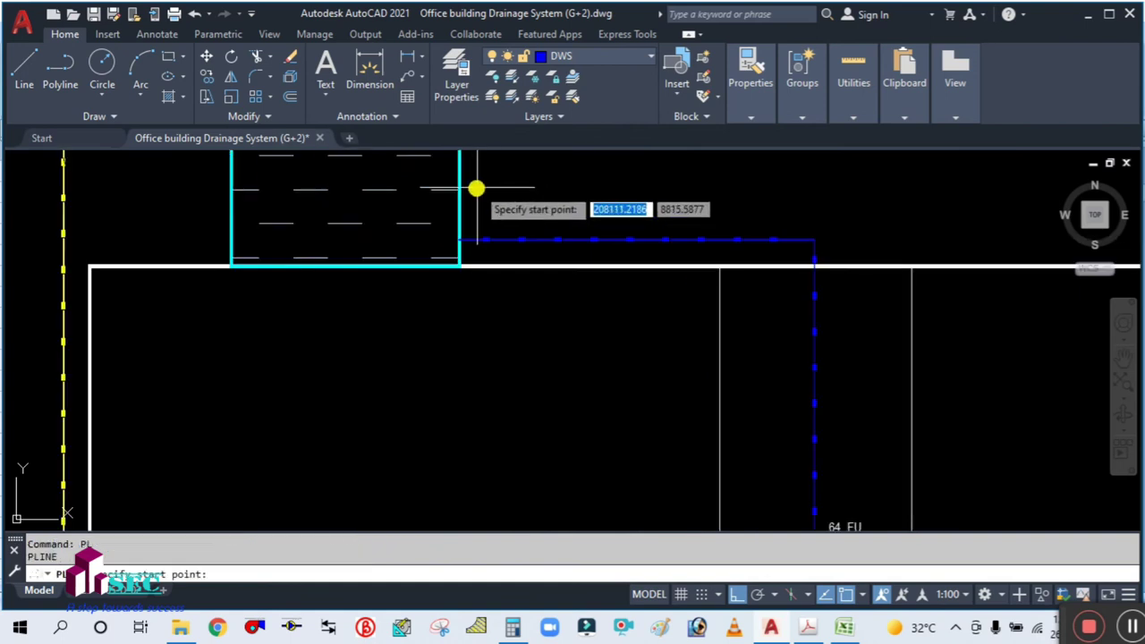
click(459, 230)
scroll(587, 222, down, 4)
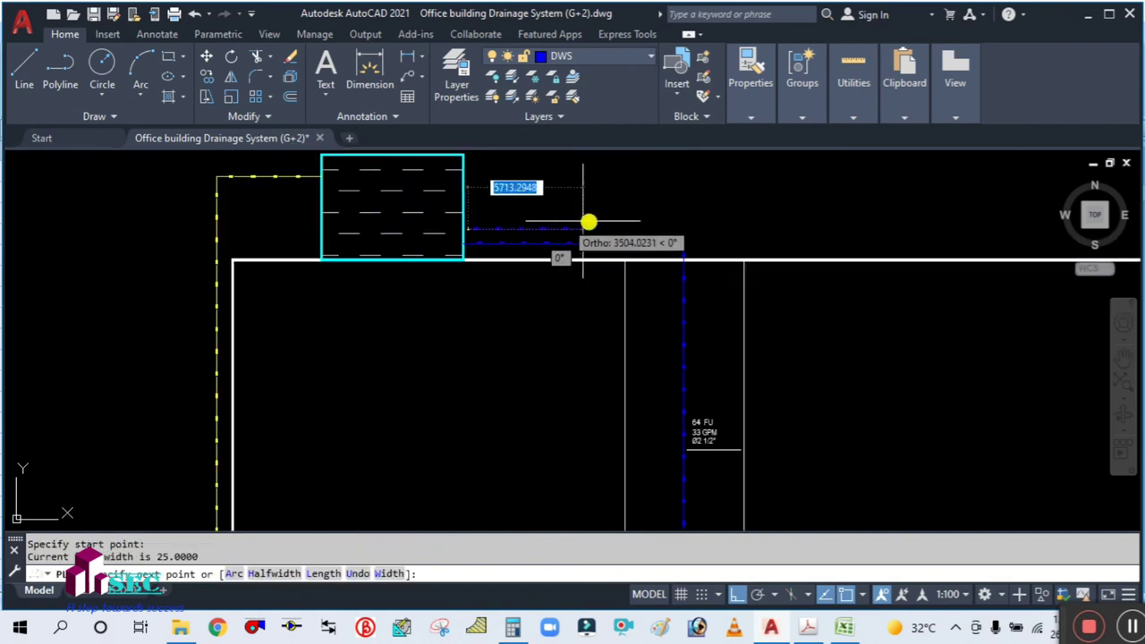
scroll(659, 220, up, 2)
click(723, 231)
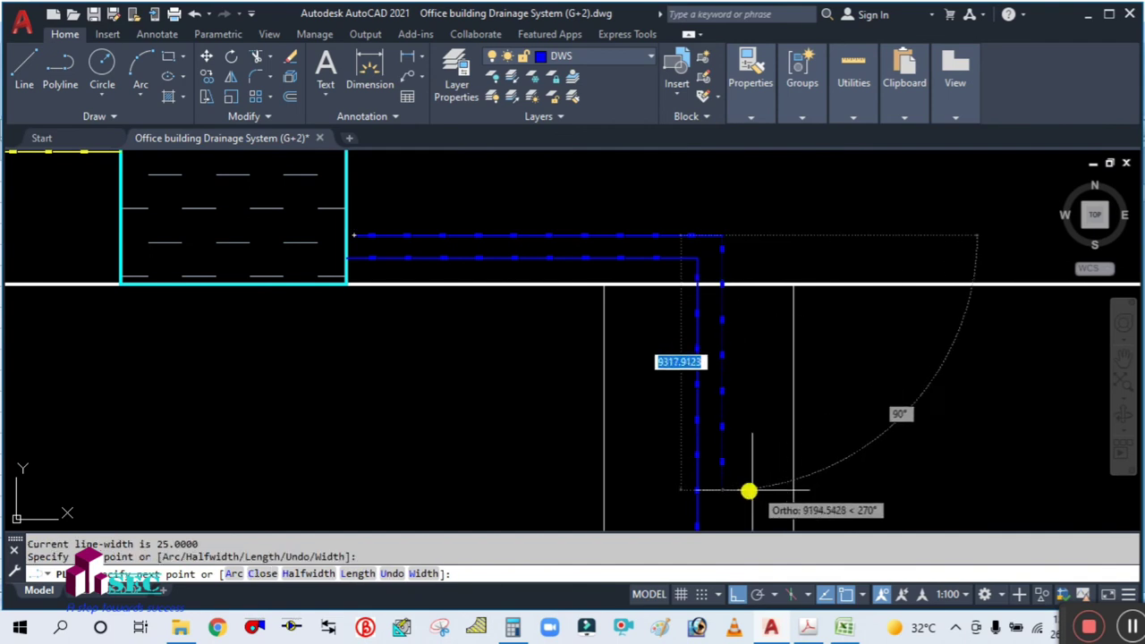
- Extend the polyline straight down parallel to the existing riser as a second riser ending on the ground-floor branch line
middle_drag(750, 486, 722, 359)
scroll(707, 307, down, 4)
middle_drag(701, 451, 680, 241)
scroll(688, 452, up, 4)
middle_drag(676, 484, 664, 355)
scroll(663, 362, up, 4)
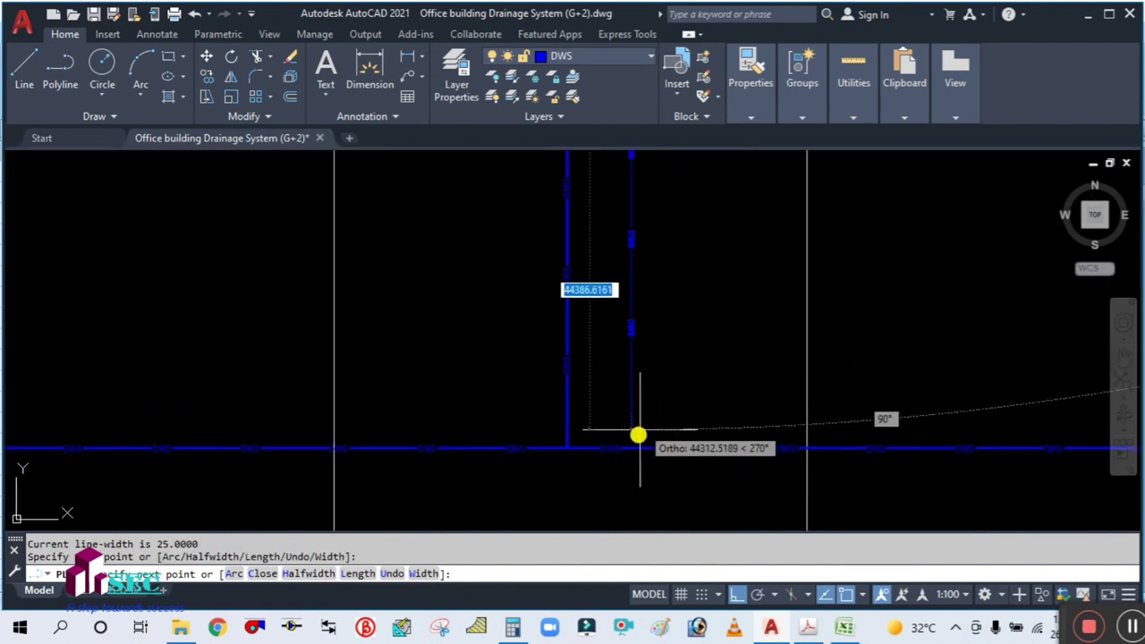
click(634, 458)
scroll(635, 462, up, 3)
key(Escape)
- Trim away the ground-floor branch segment between the two risers
text(tr)
key(Return)
click(561, 397)
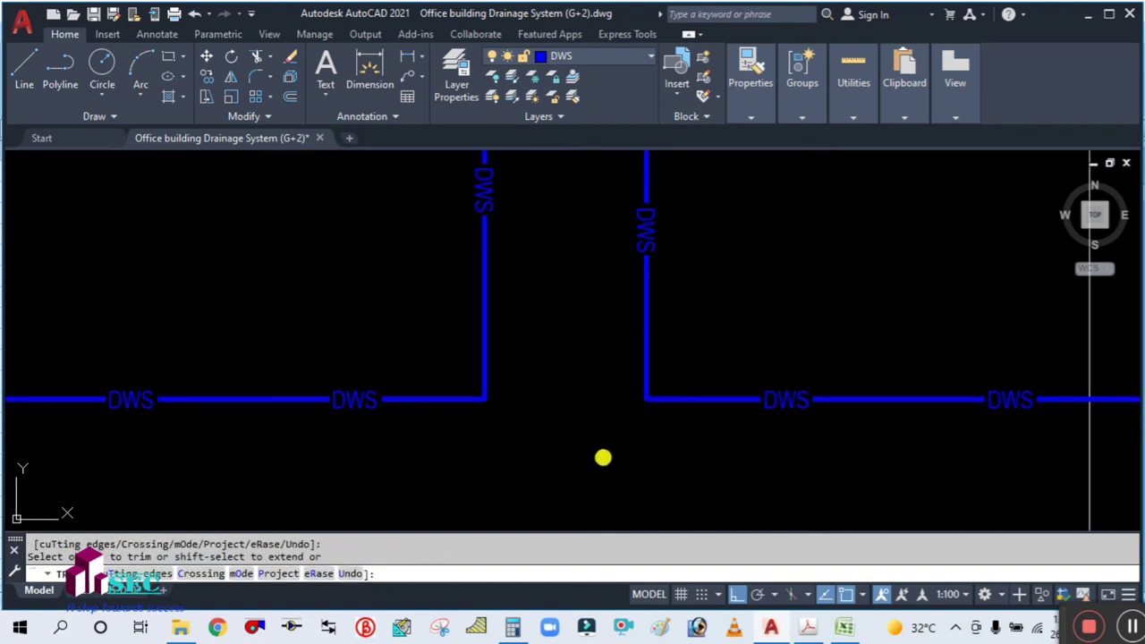
key(Escape)
key(Escape)
- Trim away the first-floor branch segment between the two risers
scroll(677, 486, down, 8)
scroll(688, 256, up, 5)
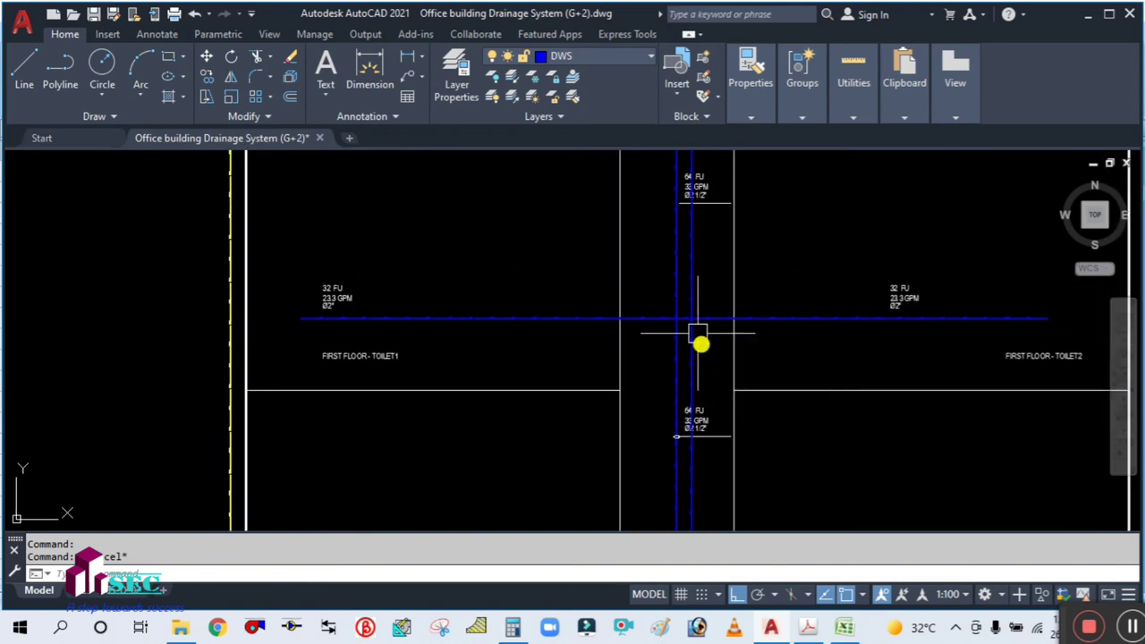
text(TR)
key(Return)
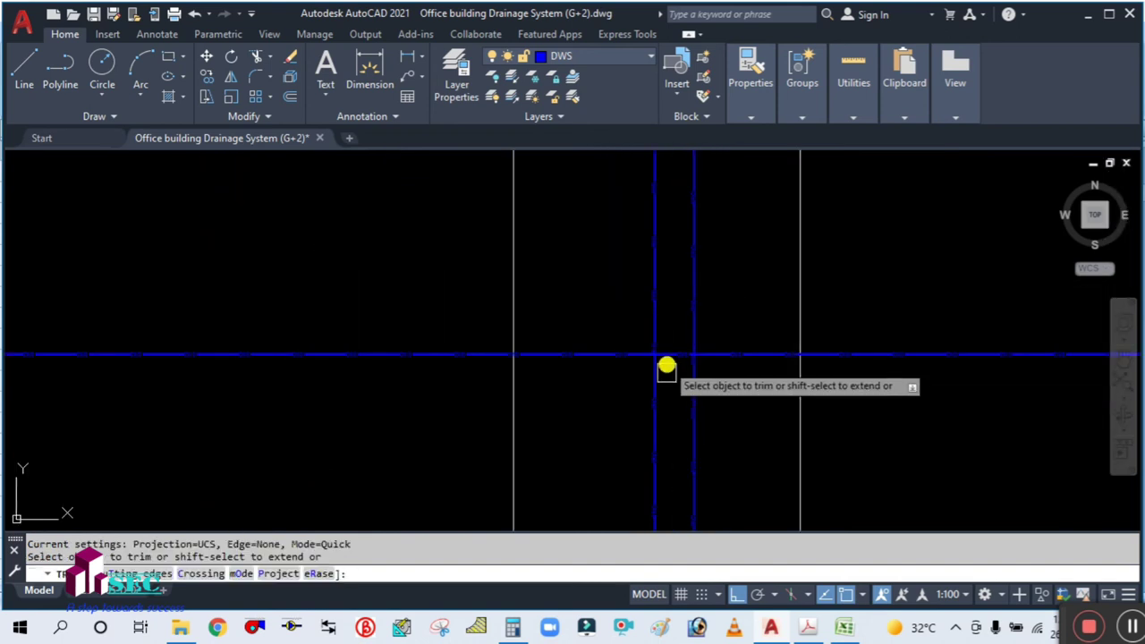
key(Escape)
scroll(671, 334, down, 5)
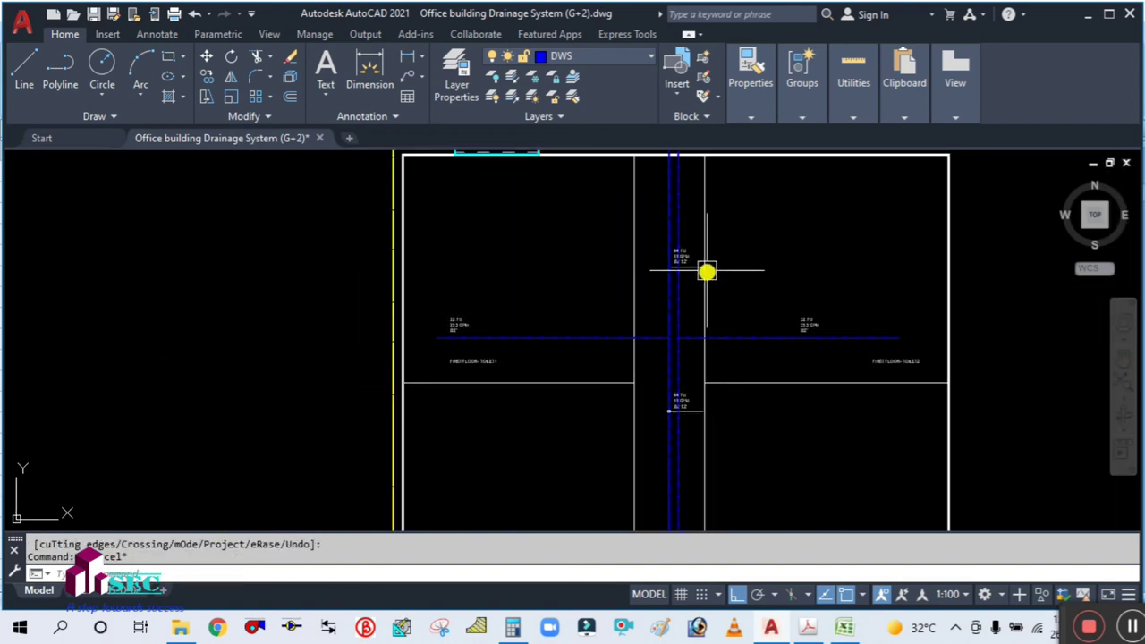
- Examine both risers from the overhead tank down to the ground-floor toilets, checking the branch connections and the riser label placement
middle_drag(706, 271, 702, 358)
scroll(639, 208, up, 4)
scroll(626, 295, down, 4)
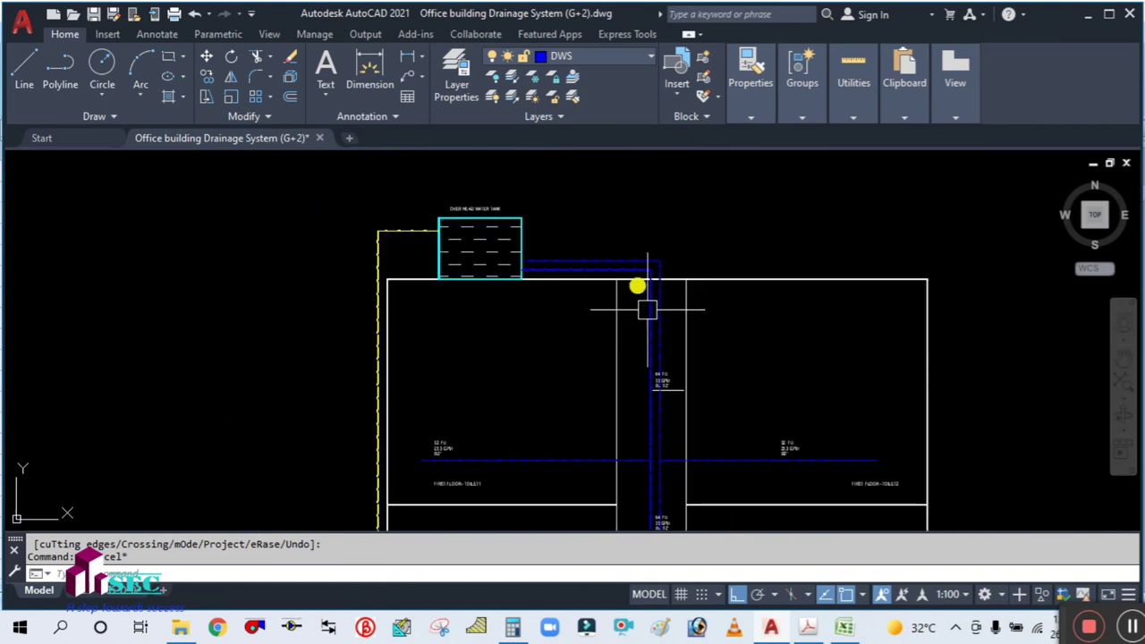
middle_drag(636, 286, 651, 258)
middle_drag(565, 308, 570, 399)
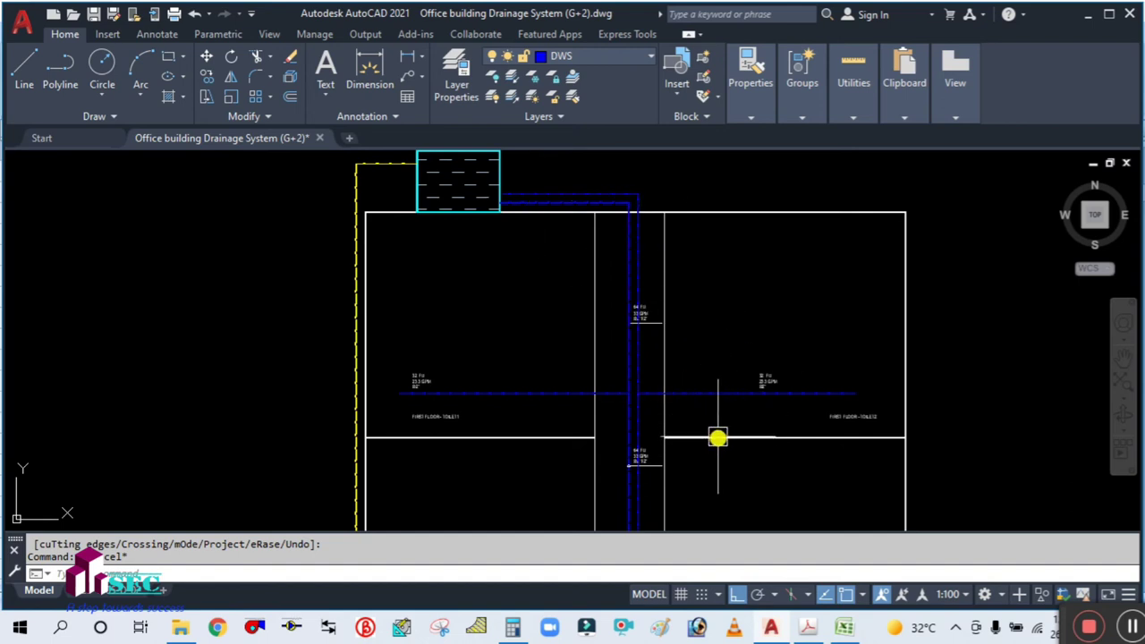
middle_drag(678, 337, 654, 256)
middle_drag(660, 405, 644, 334)
scroll(644, 334, down, 2)
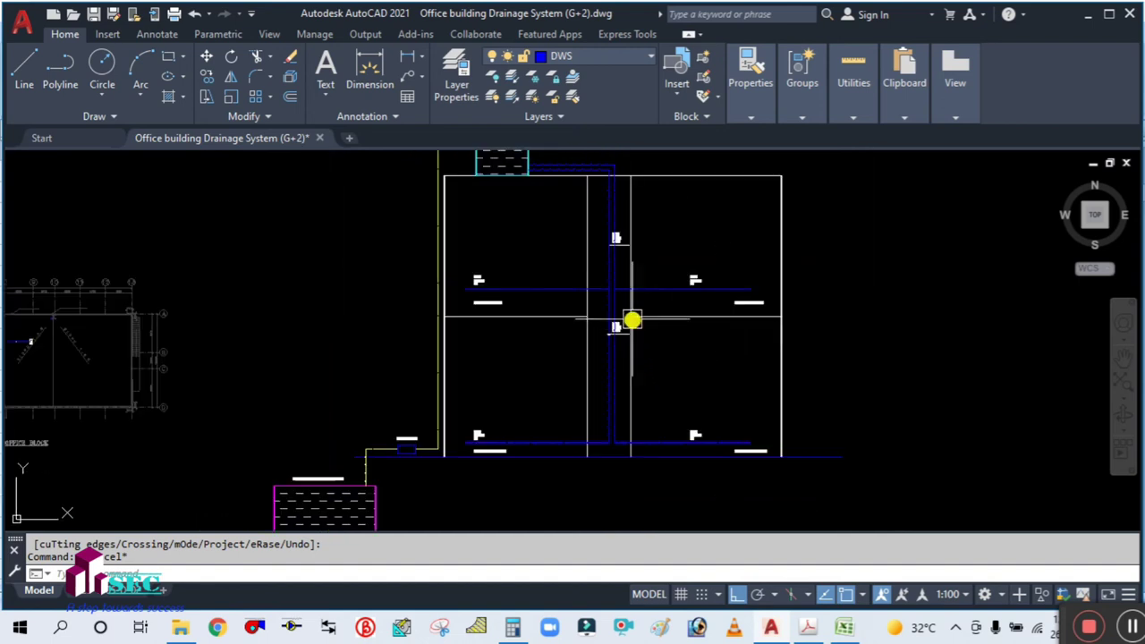
scroll(699, 364, up, 2)
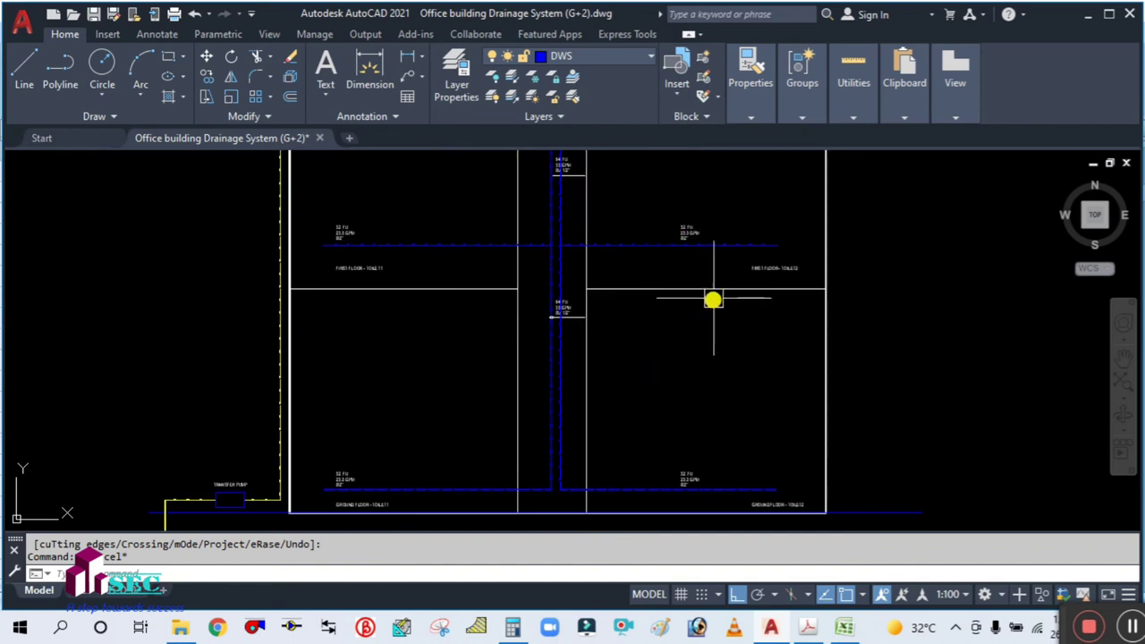
middle_drag(633, 298, 679, 392)
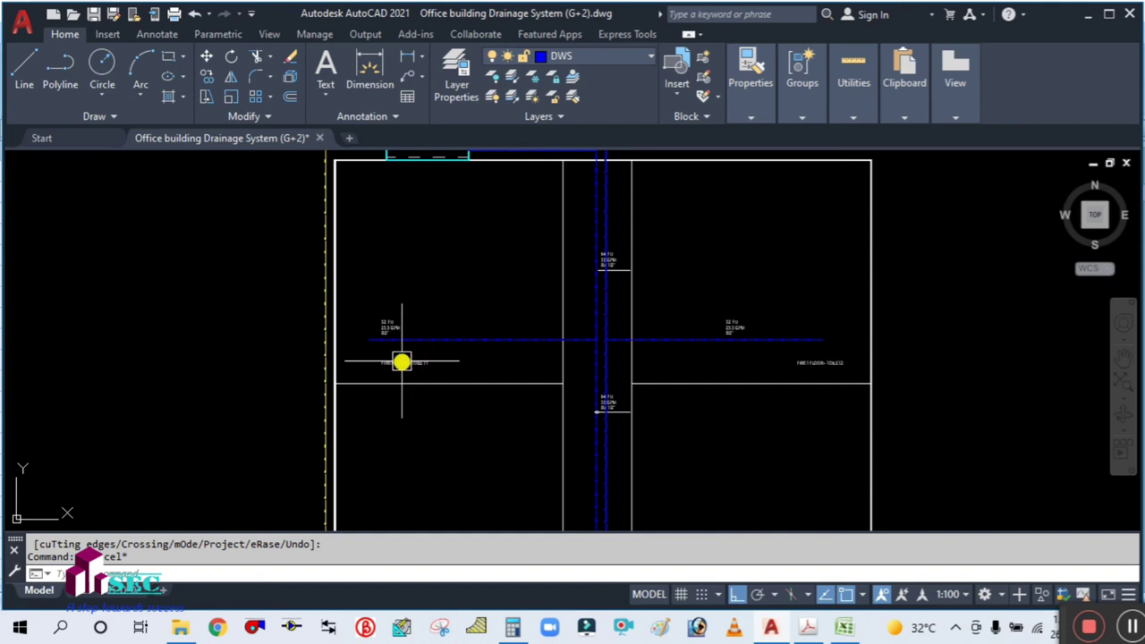
scroll(419, 322, up, 2)
scroll(572, 325, down, 3)
scroll(588, 332, up, 3)
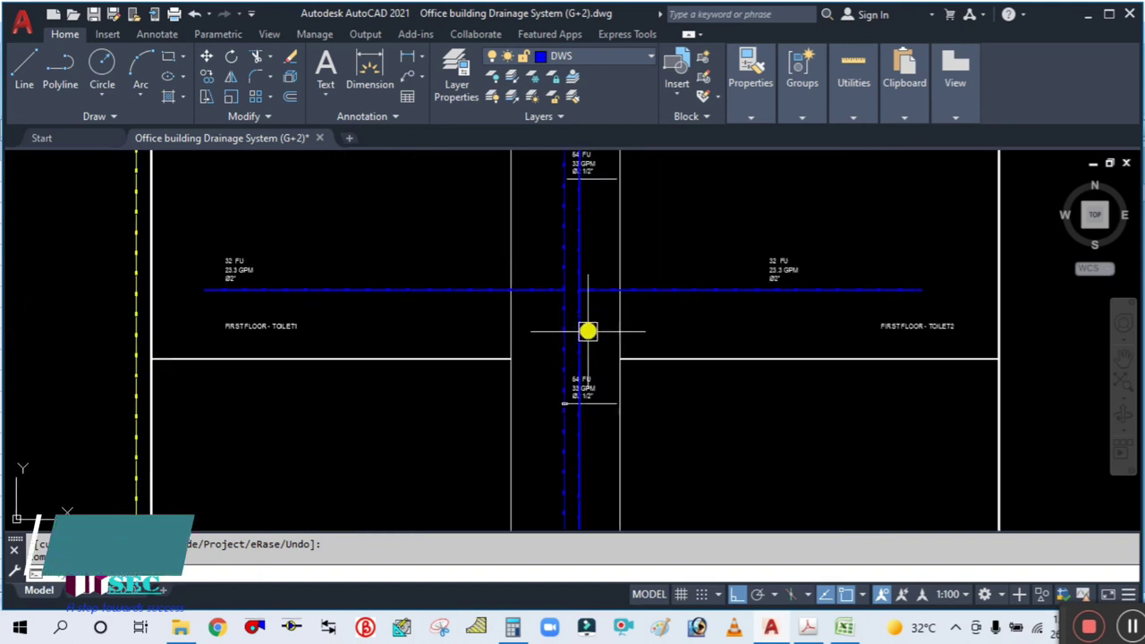
middle_drag(544, 207, 576, 334)
scroll(604, 285, up, 4)
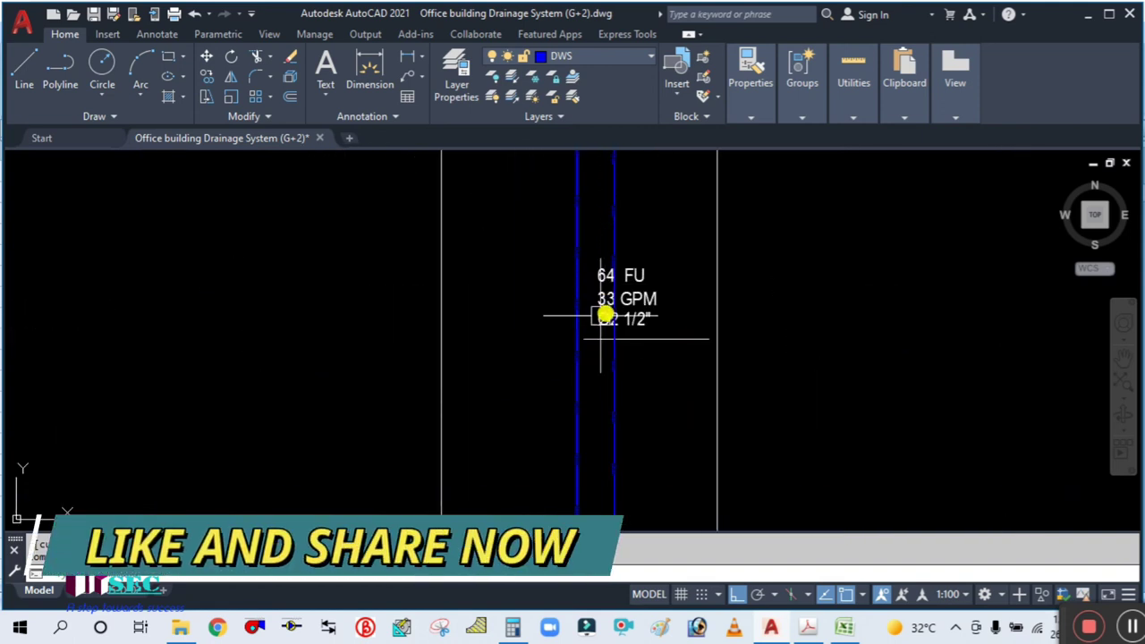
- Move the lower 64 FU, 33 GPM, Ø2 1/2" riser label horizontally to the left of the original riser
scroll(555, 437, down, 5)
scroll(554, 452, up, 5)
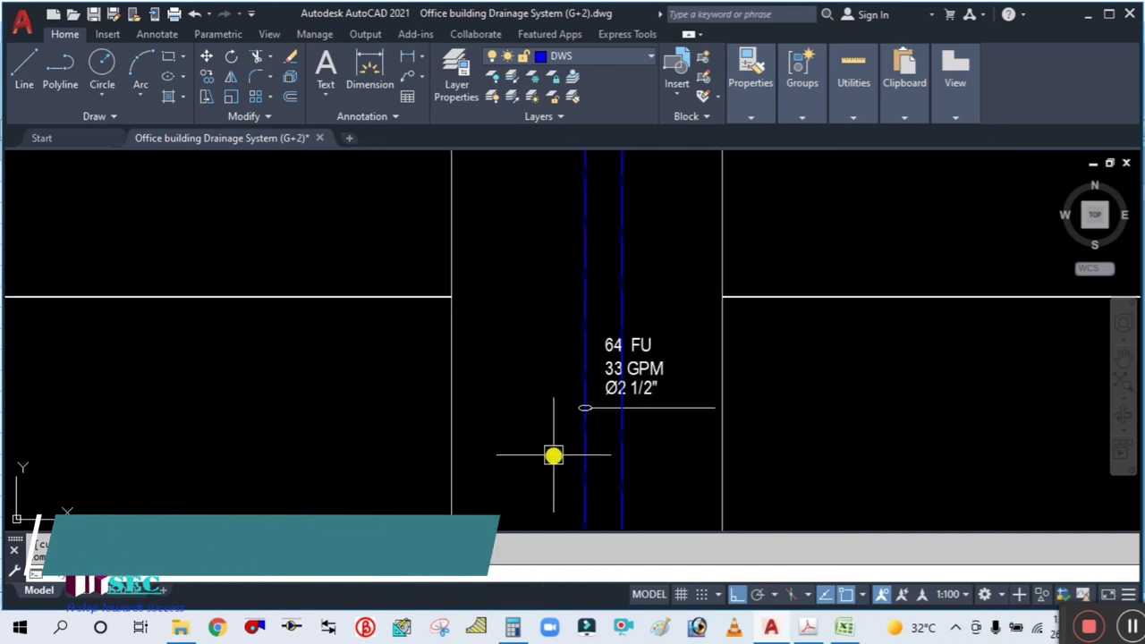
scroll(555, 431, down, 2)
scroll(555, 431, up, 1)
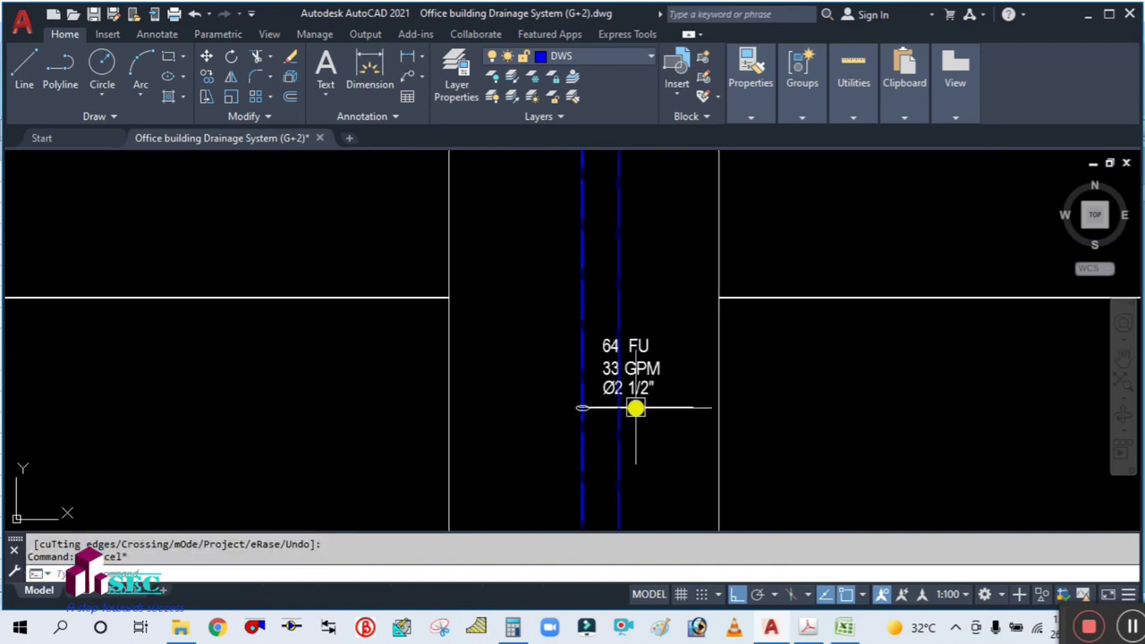
scroll(652, 379, up, 3)
text(m)
key(Return)
click(657, 428)
click(587, 187)
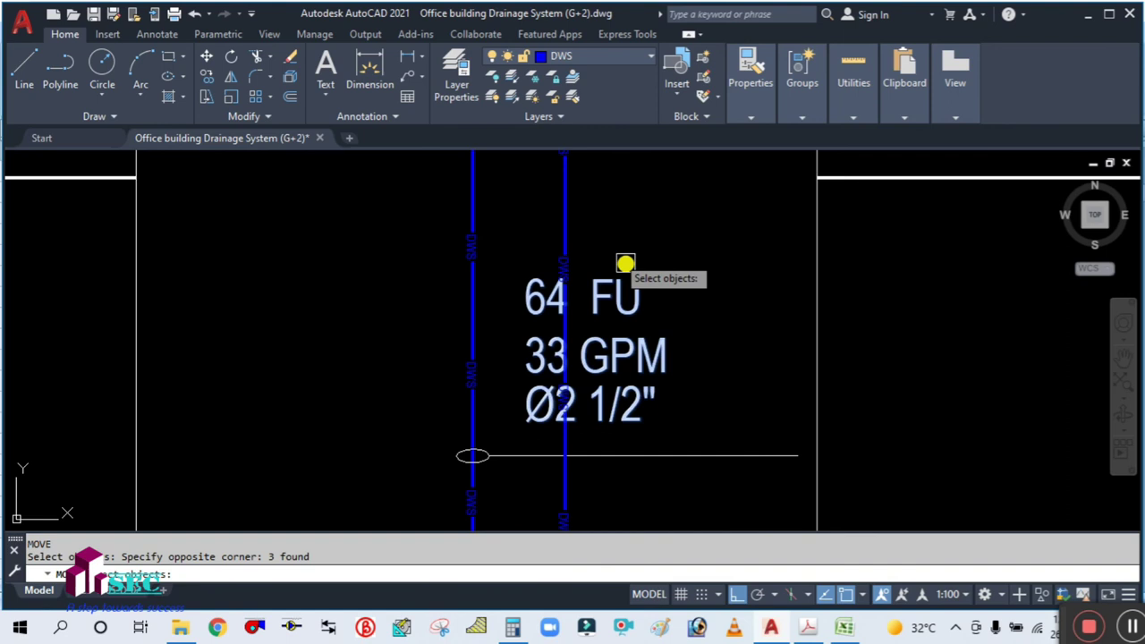
scroll(674, 284, down, 3)
key(Return)
click(673, 274)
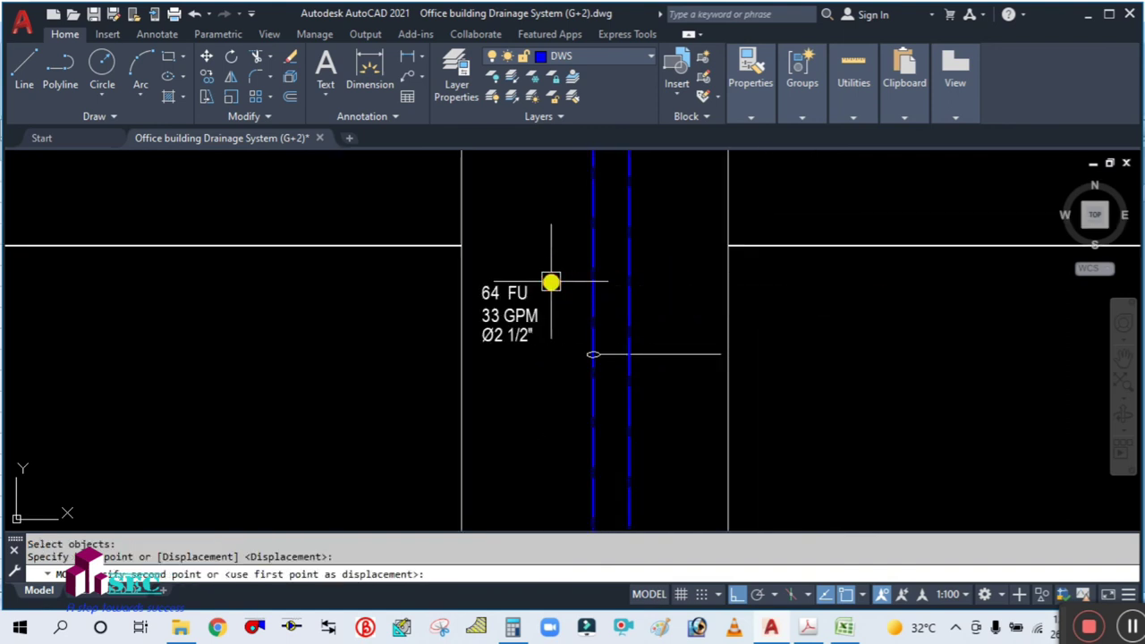
click(549, 278)
key(Escape)
- Move the lower label's leader line to the left side of the small ellipse on the original riser, beneath the relocated text
scroll(584, 363, up, 2)
text(m)
key(Return)
click(741, 344)
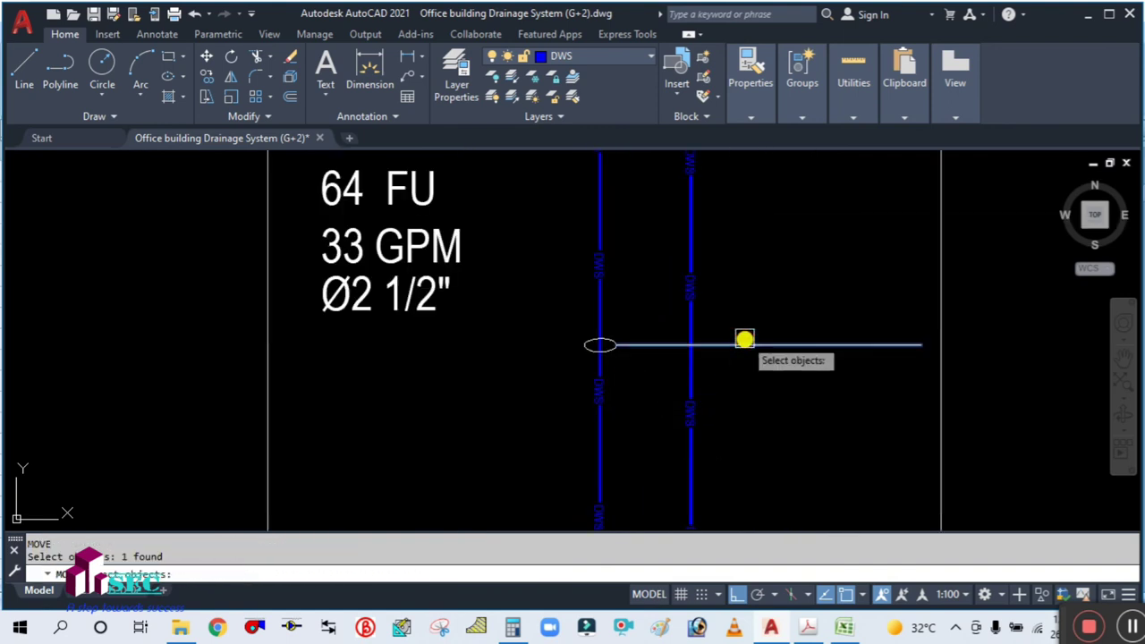
key(Return)
click(919, 344)
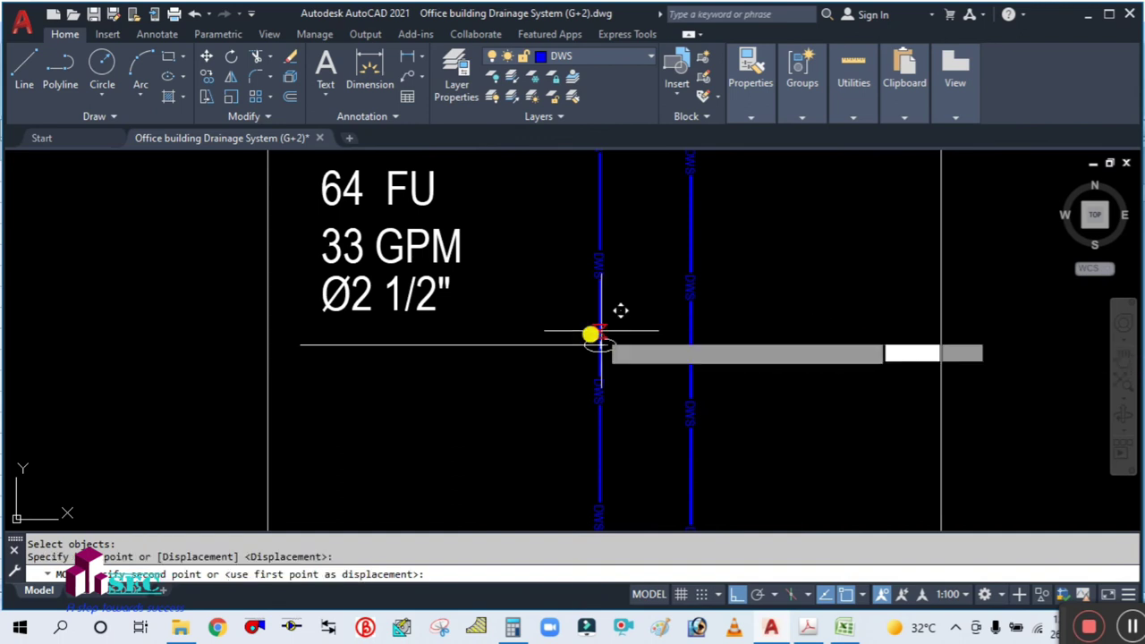
click(583, 343)
key(Escape)
- Check the relocated lower riser label against the first-floor branches and the upper riser label
scroll(459, 389, down, 5)
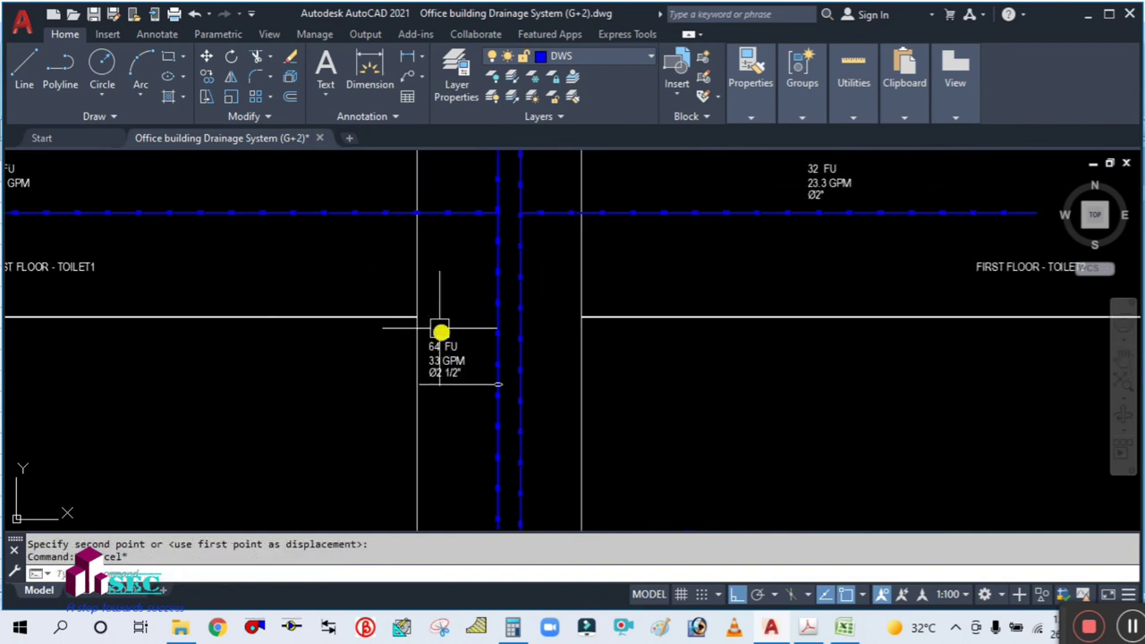
scroll(479, 339, down, 3)
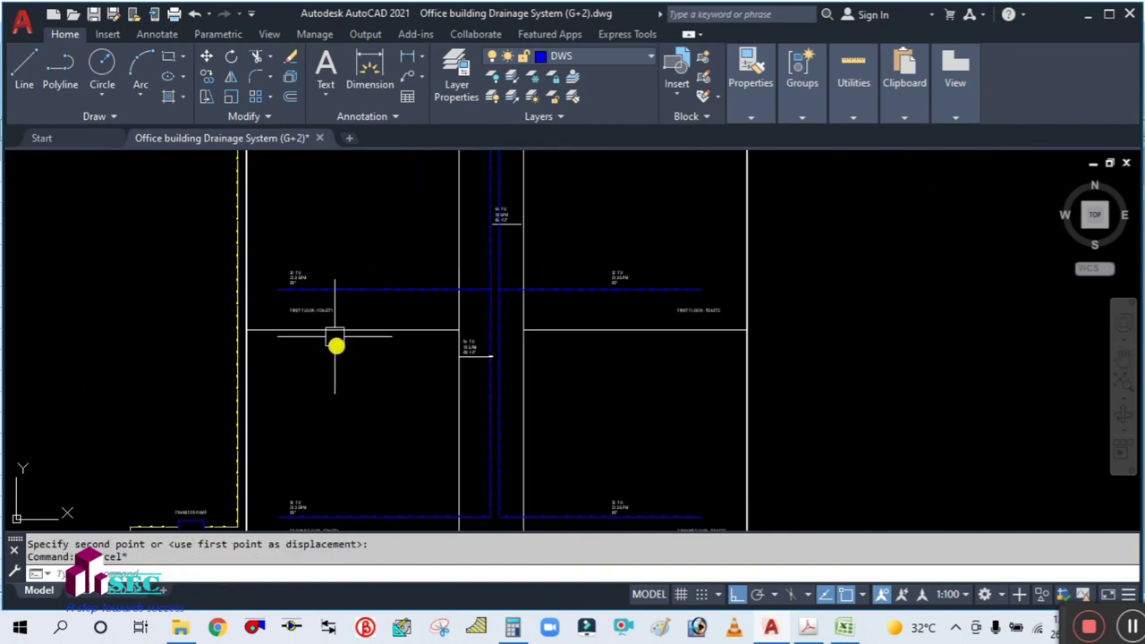
scroll(293, 253, up, 2)
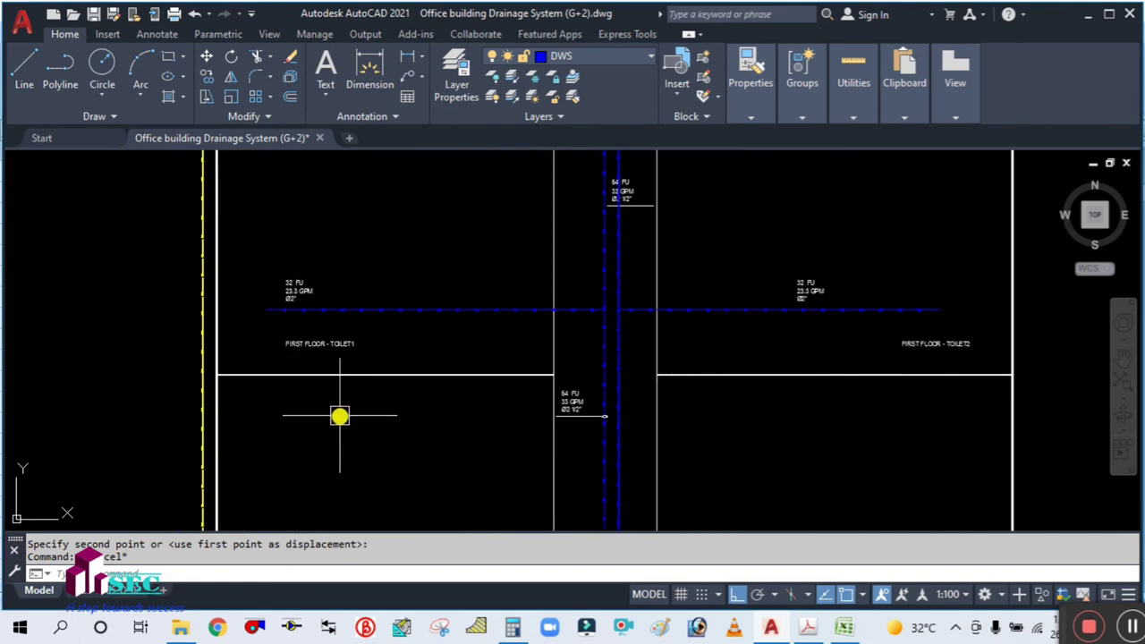
mouse_move(344, 441)
middle_down()
mouse_move(345, 363)
mouse_move(503, 266)
middle_up()
scroll(349, 360, up, 1)
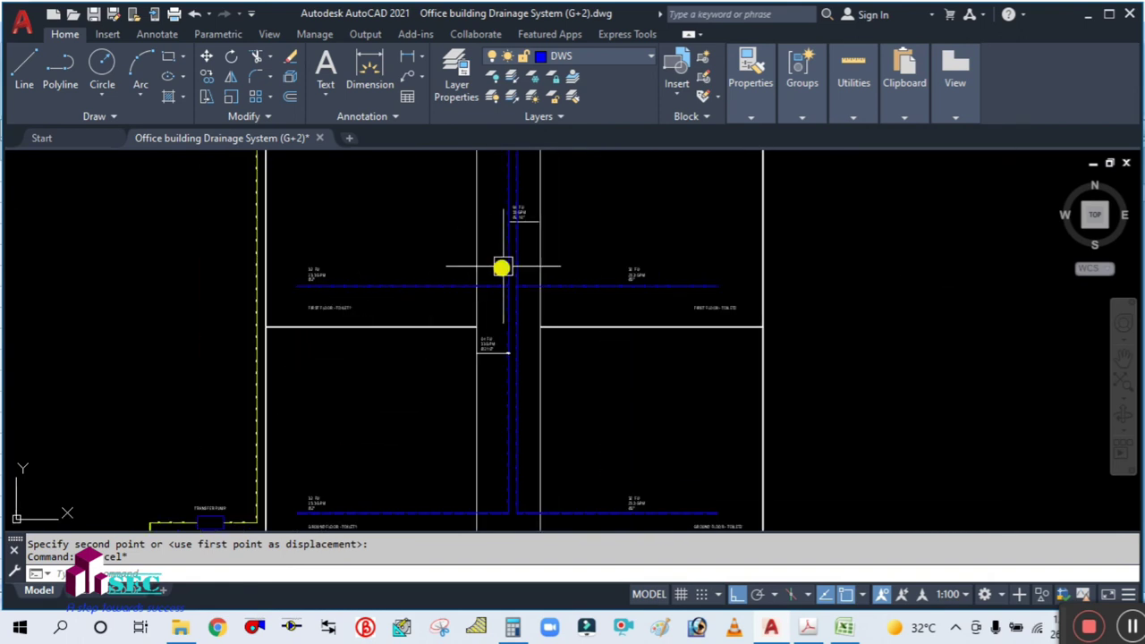
scroll(529, 227, up, 1)
scroll(697, 298, down, 3)
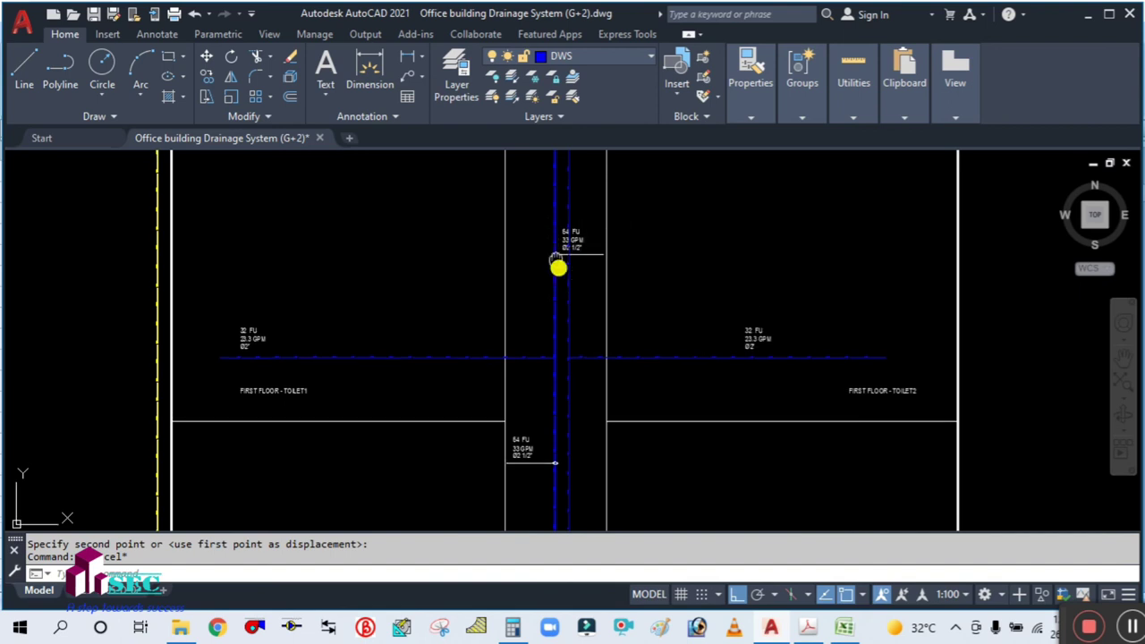
- Move the upper 64 FU, 33 GPM, Ø2 1/2" label text horizontally to the right, clear of the second riser
scroll(578, 331, up, 3)
scroll(626, 401, up, 4)
scroll(626, 401, down, 2)
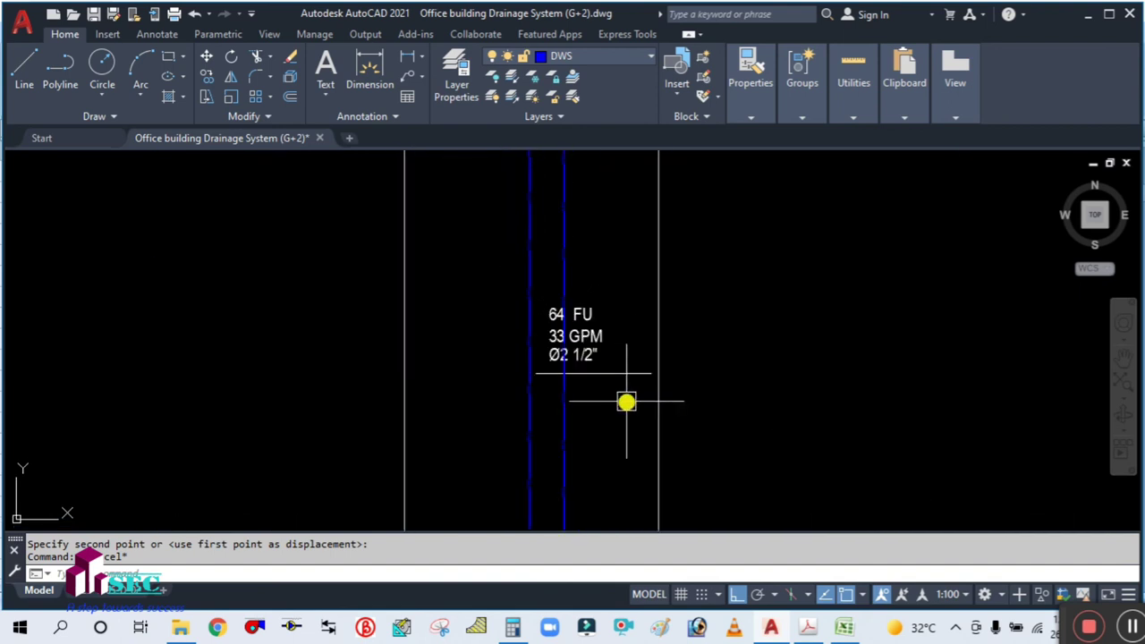
middle_drag(586, 368, 620, 365)
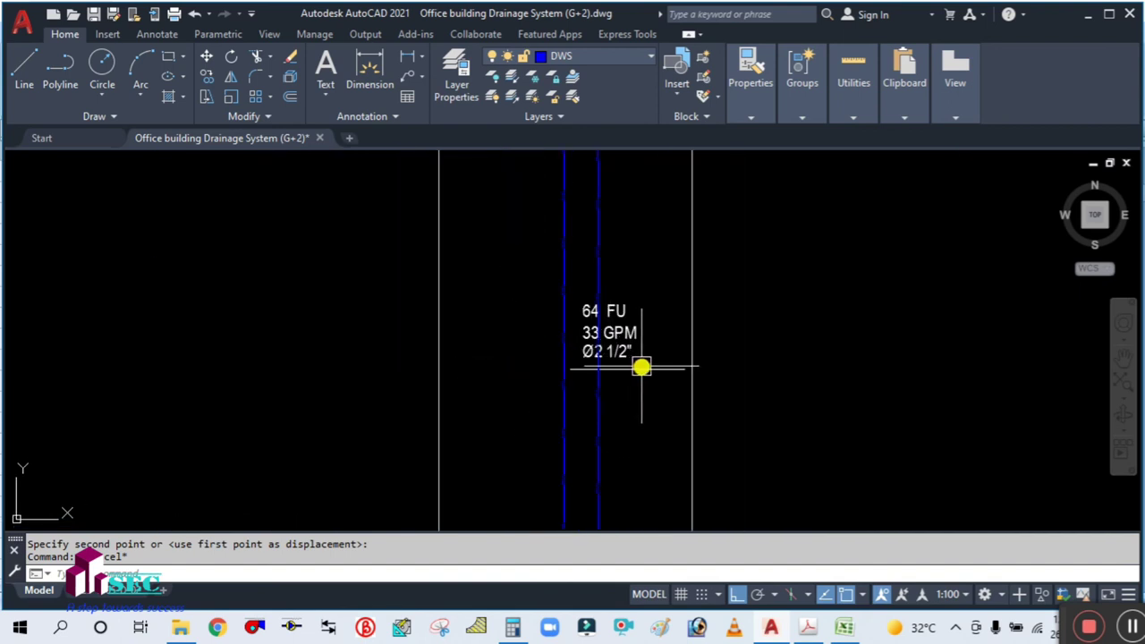
click(641, 367)
scroll(644, 399, up, 2)
key(Escape)
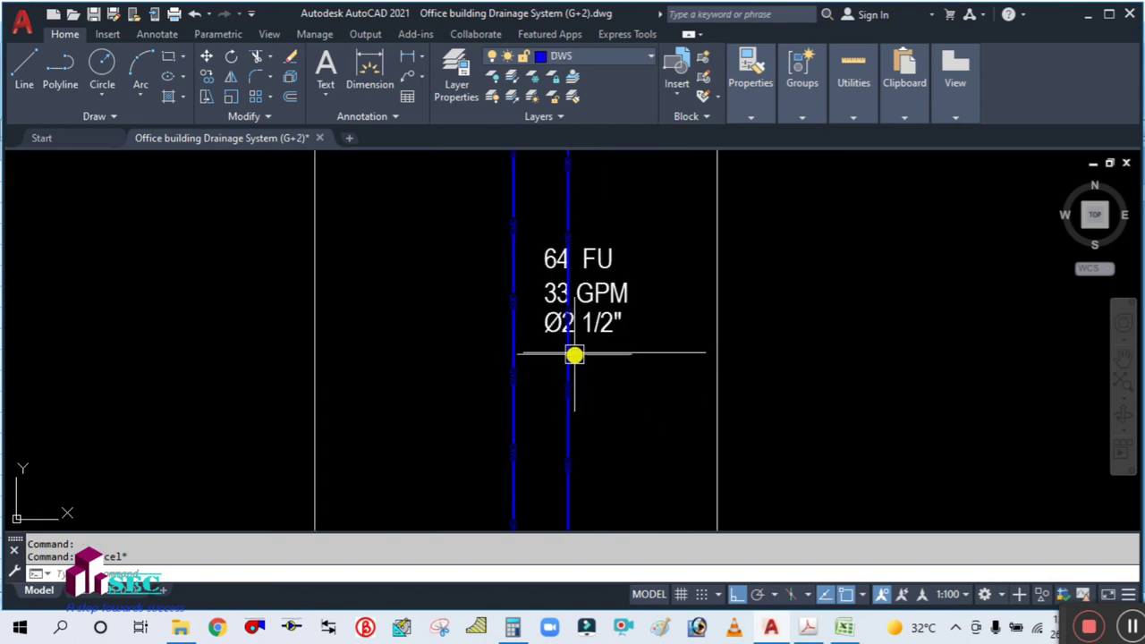
text(m)
key(Return)
click(644, 338)
click(594, 239)
key(Return)
click(615, 403)
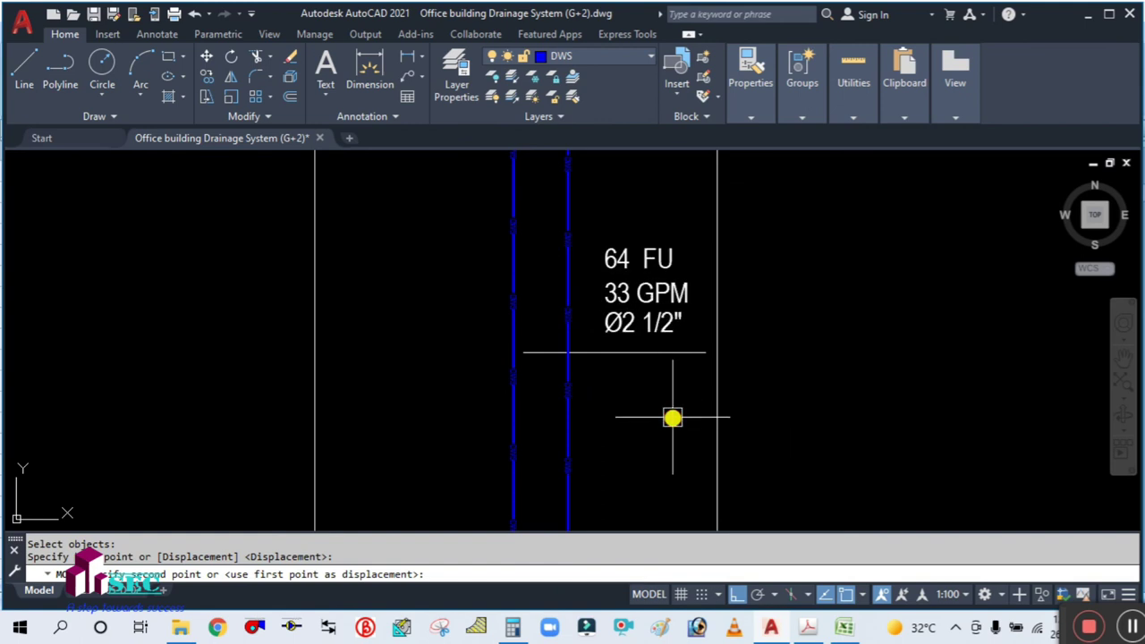
click(672, 413)
scroll(587, 358, up, 2)
click(586, 352)
key(Escape)
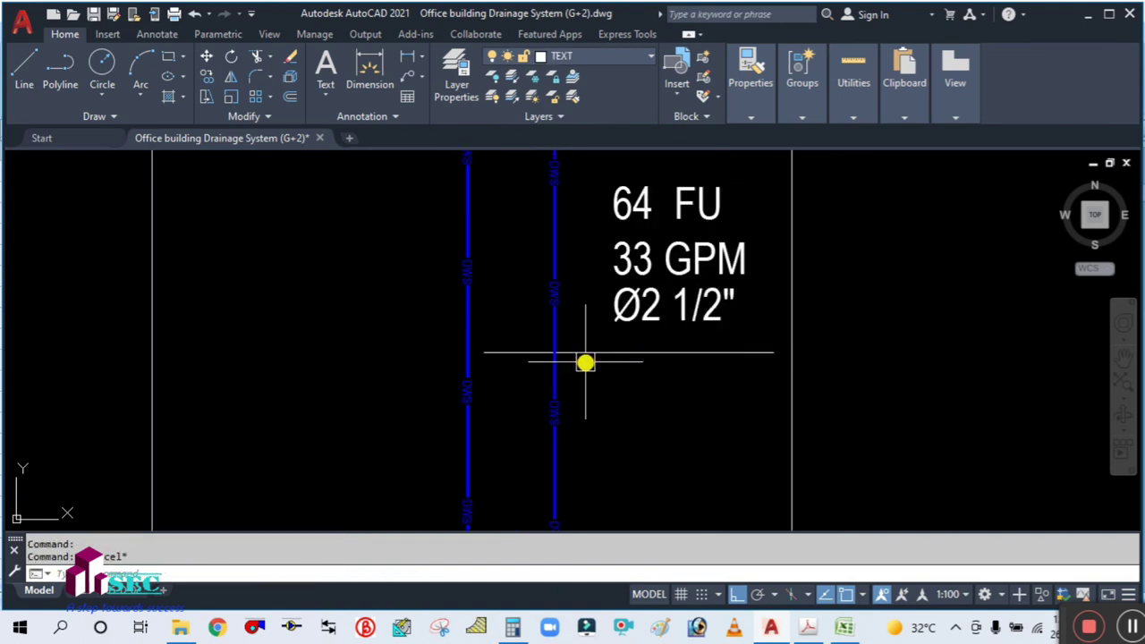
- Erase the old leader line under the upper riser label and copy the original riser's small ellipse onto the second riser there
click(594, 351)
key(Delete)
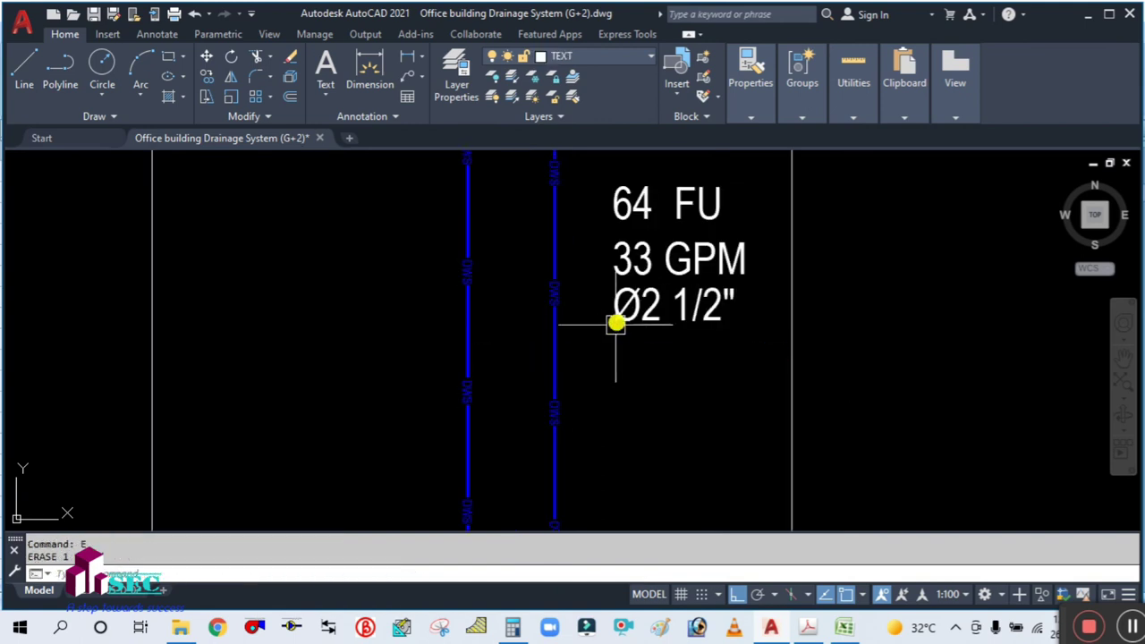
scroll(616, 424, down, 3)
scroll(563, 294, up, 3)
text(CO)
key(Return)
scroll(505, 417, up, 4)
click(498, 393)
scroll(526, 446, down, 4)
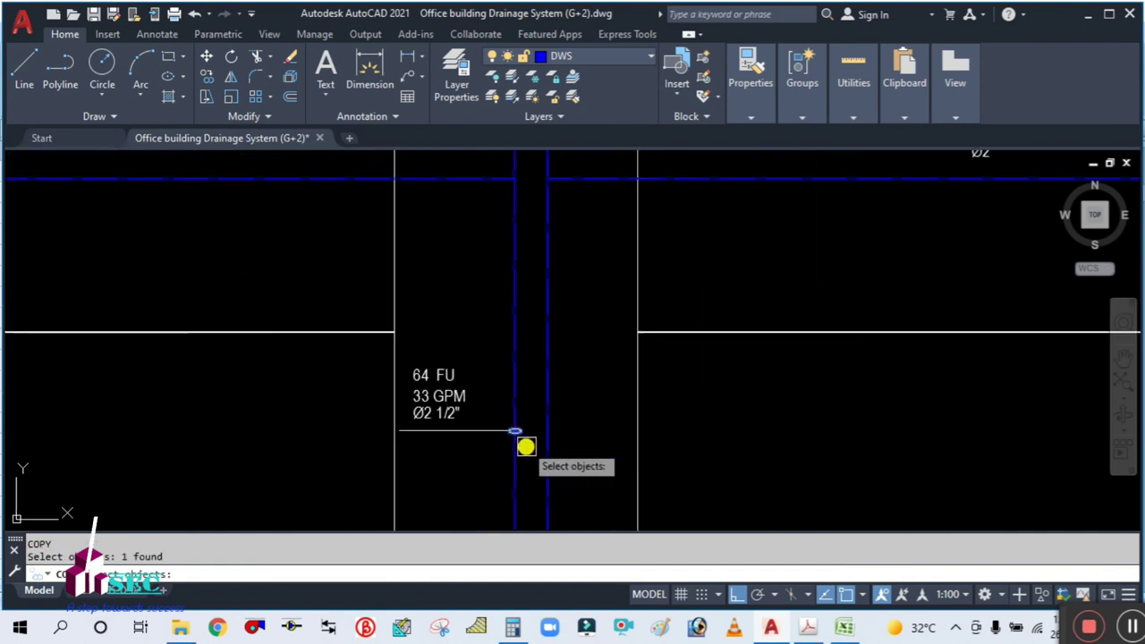
key(Return)
click(514, 431)
click(734, 597)
middle_drag(583, 280, 585, 599)
scroll(561, 297, up, 3)
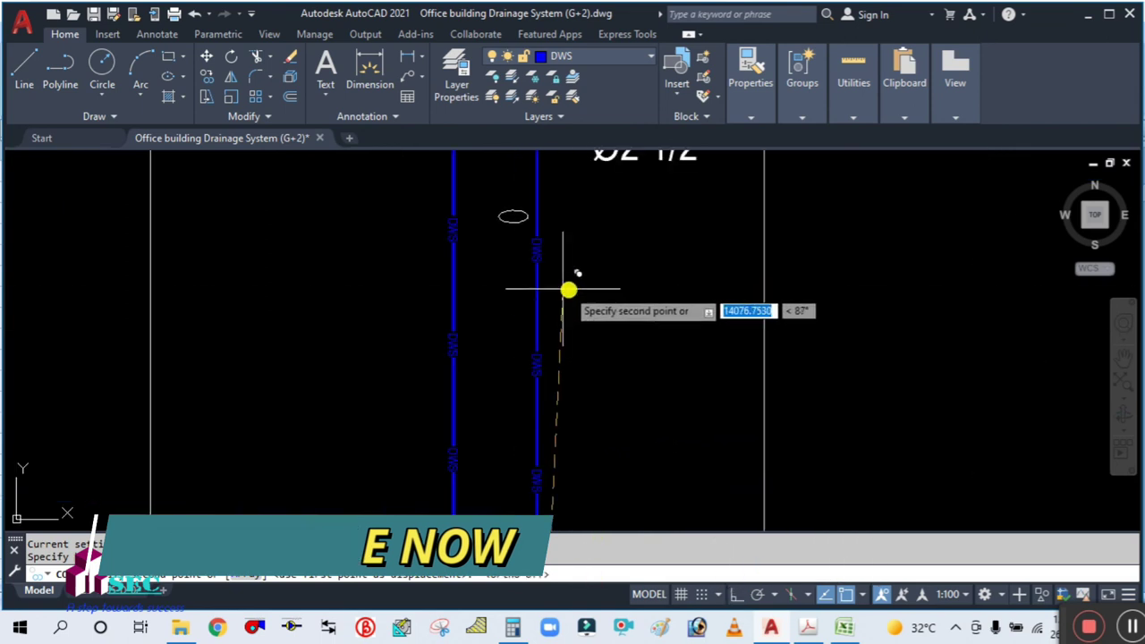
key(Escape)
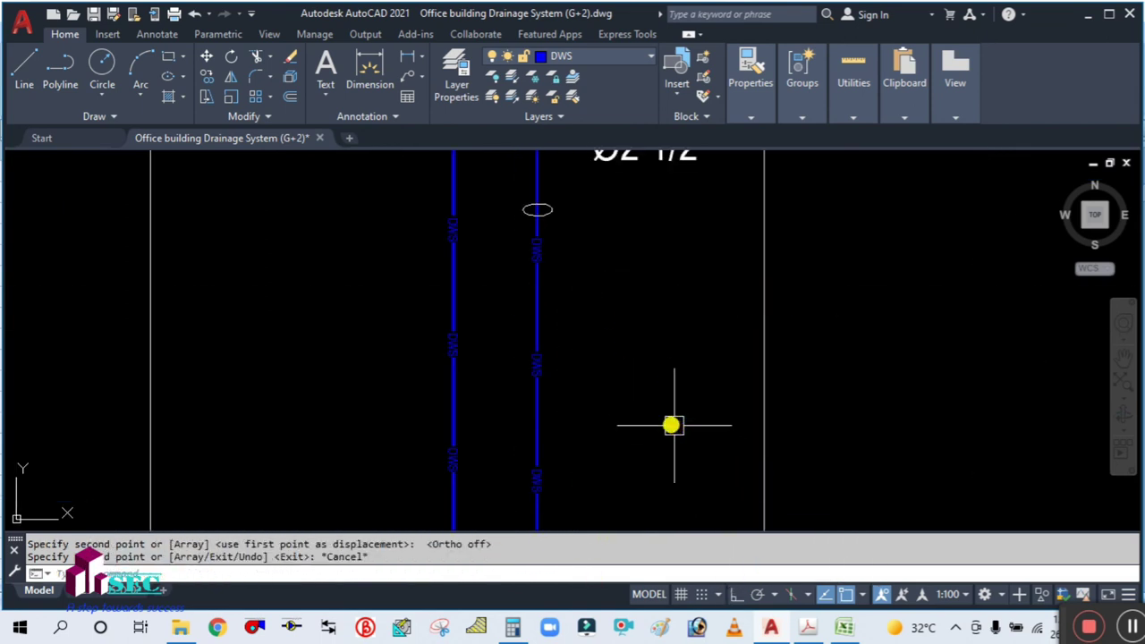
- Draw a horizontal leader line from the new ellipse's right edge on the second riser, running beneath the upper label text
text(l)
key(Return)
click(738, 594)
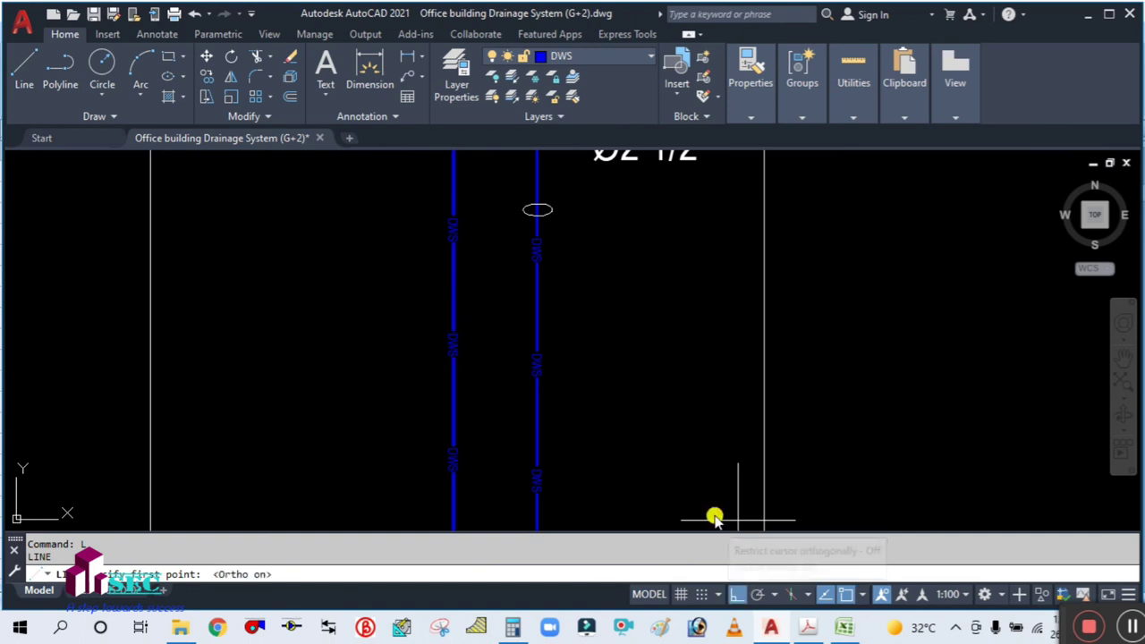
click(552, 210)
click(741, 206)
key(Escape)
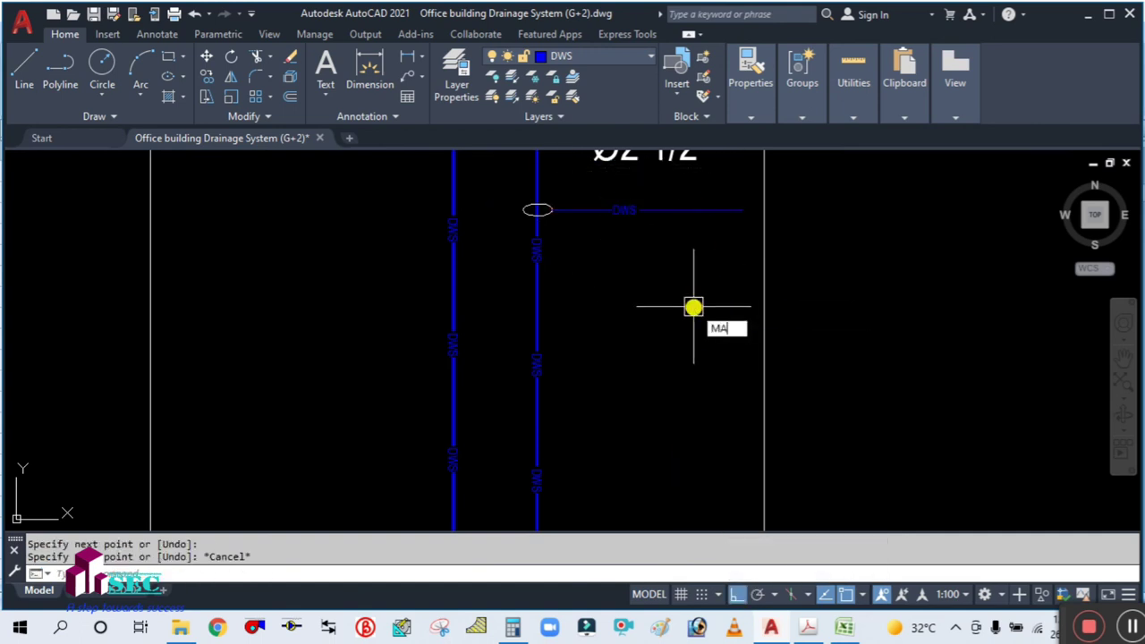
- Match the new leader line's properties to the white leader line of the lower riser label
key(Return)
scroll(681, 319, down, 5)
middle_drag(614, 504, 573, 301)
scroll(582, 418, up, 5)
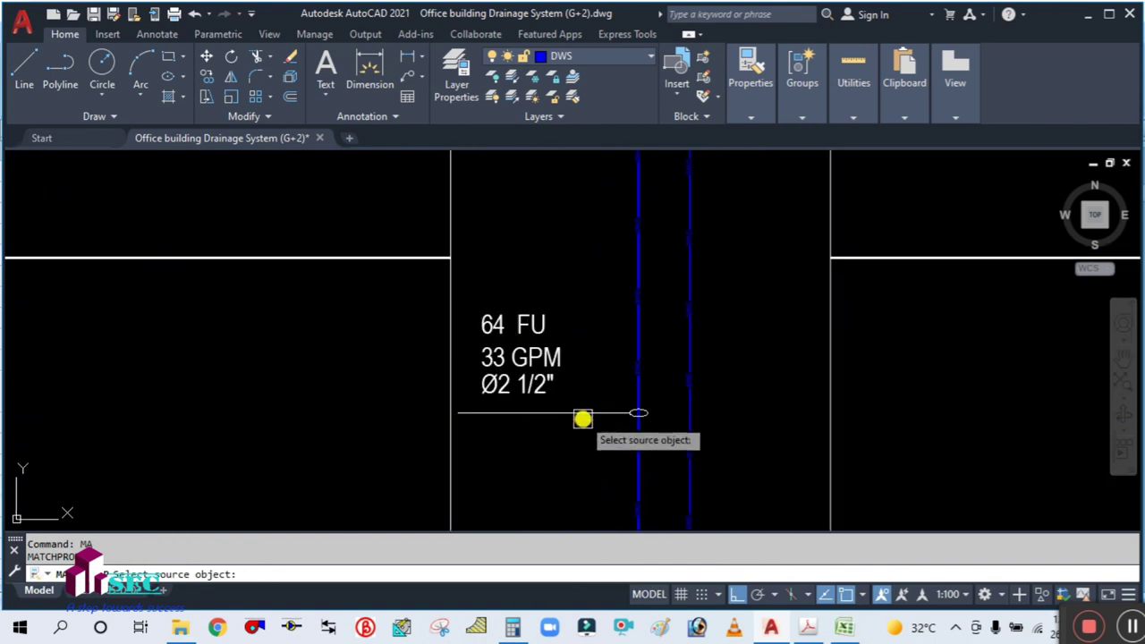
click(583, 419)
scroll(590, 420, down, 3)
scroll(611, 301, up, 5)
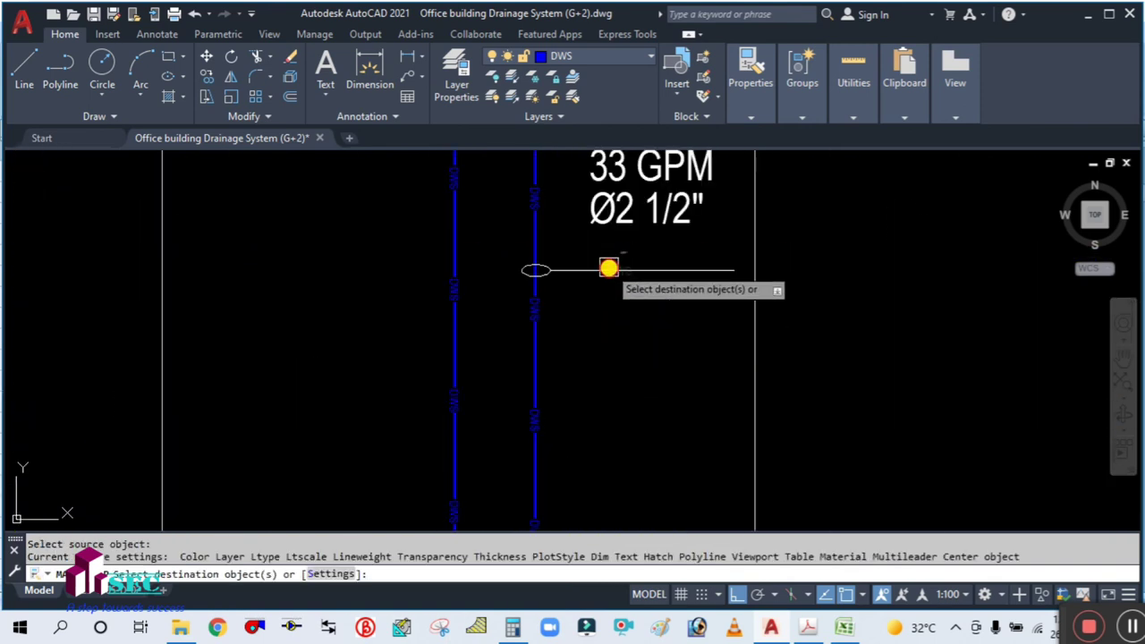
key(Escape)
- Compare the section's riser labels with the FU 61 and FU 63 pipe labels beside the OHT on the roof plan
scroll(619, 368, down, 5)
scroll(686, 322, down, 5)
middle_drag(695, 281, 695, 312)
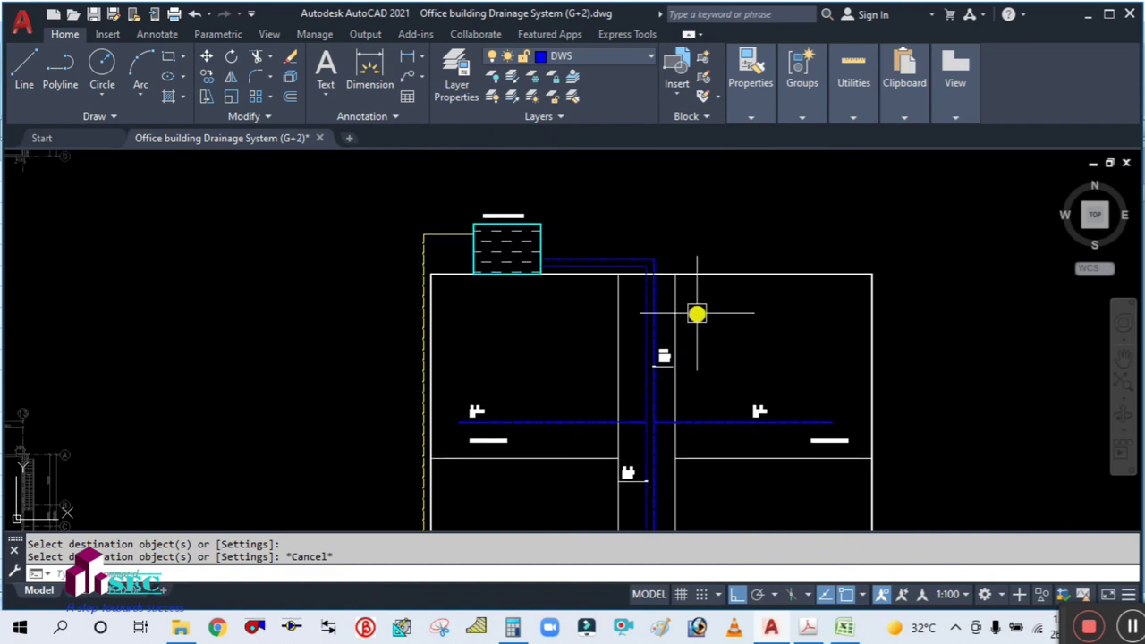
scroll(658, 353, up, 5)
scroll(614, 346, down, 5)
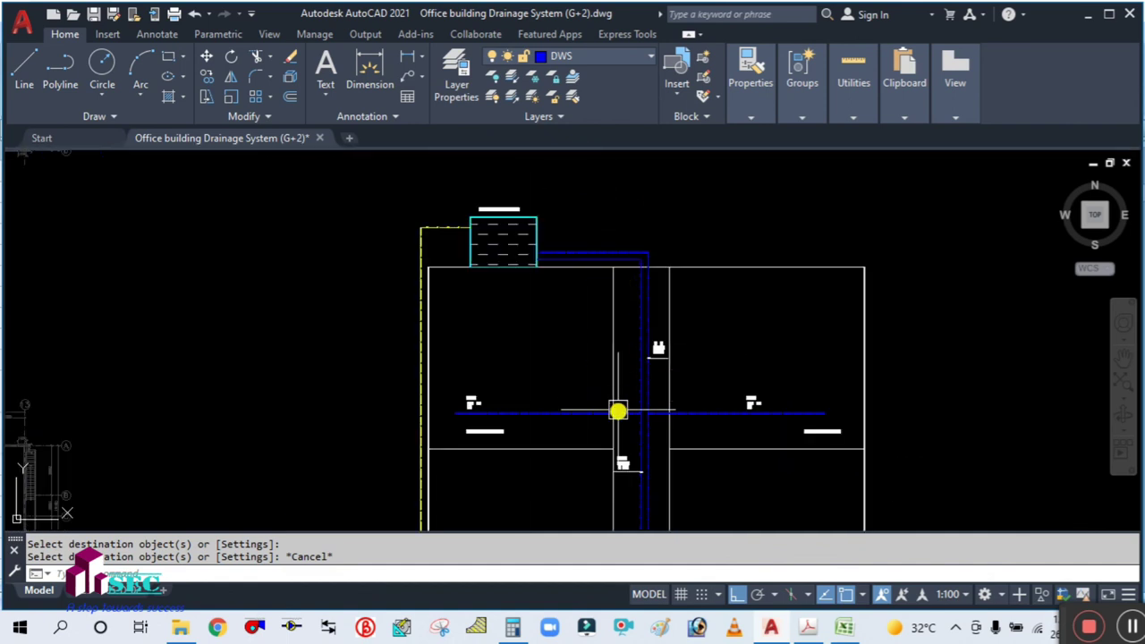
scroll(618, 410, up, 3)
scroll(603, 298, up, 3)
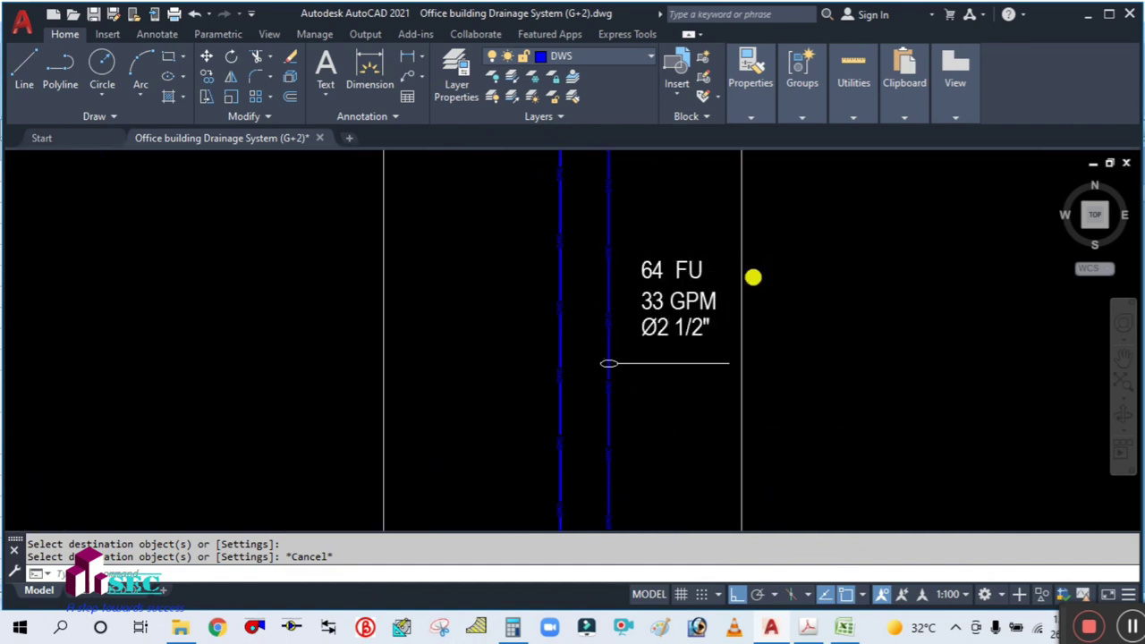
scroll(752, 277, down, 5)
scroll(270, 341, up, 8)
middle_drag(74, 424, 330, 409)
scroll(304, 408, up, 3)
scroll(440, 363, down, 2)
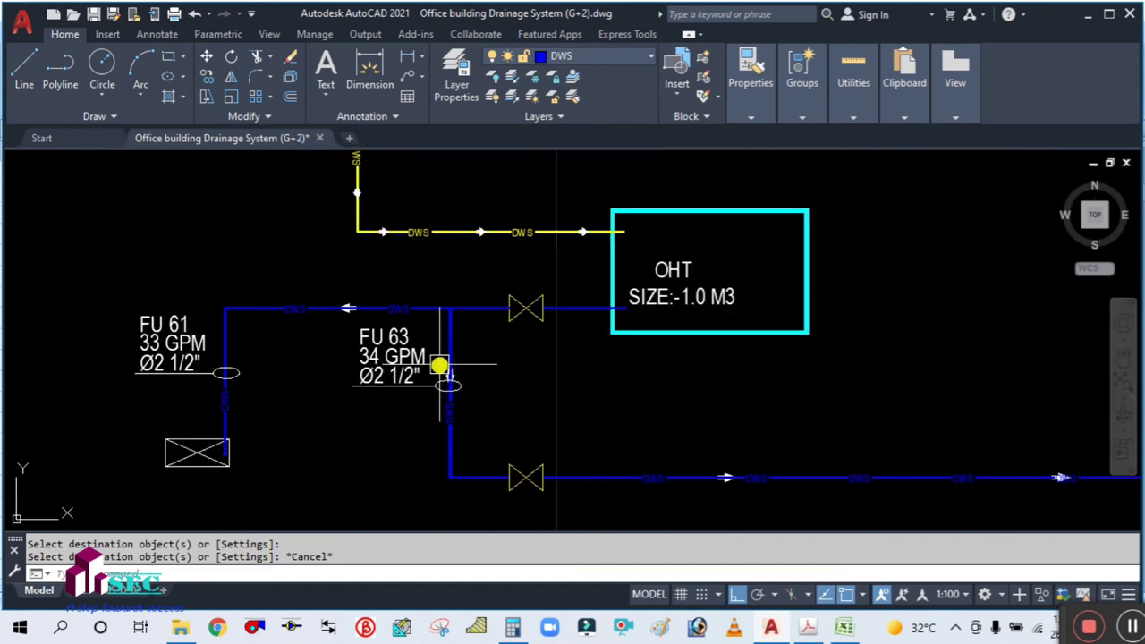
scroll(161, 372, up, 2)
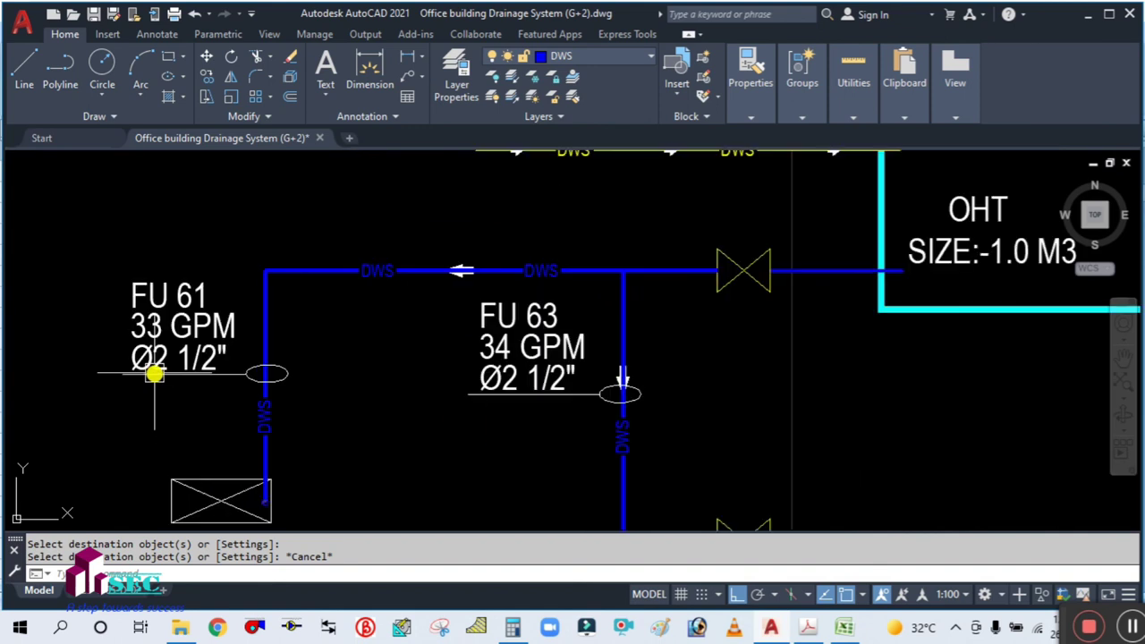
scroll(175, 358, down, 2)
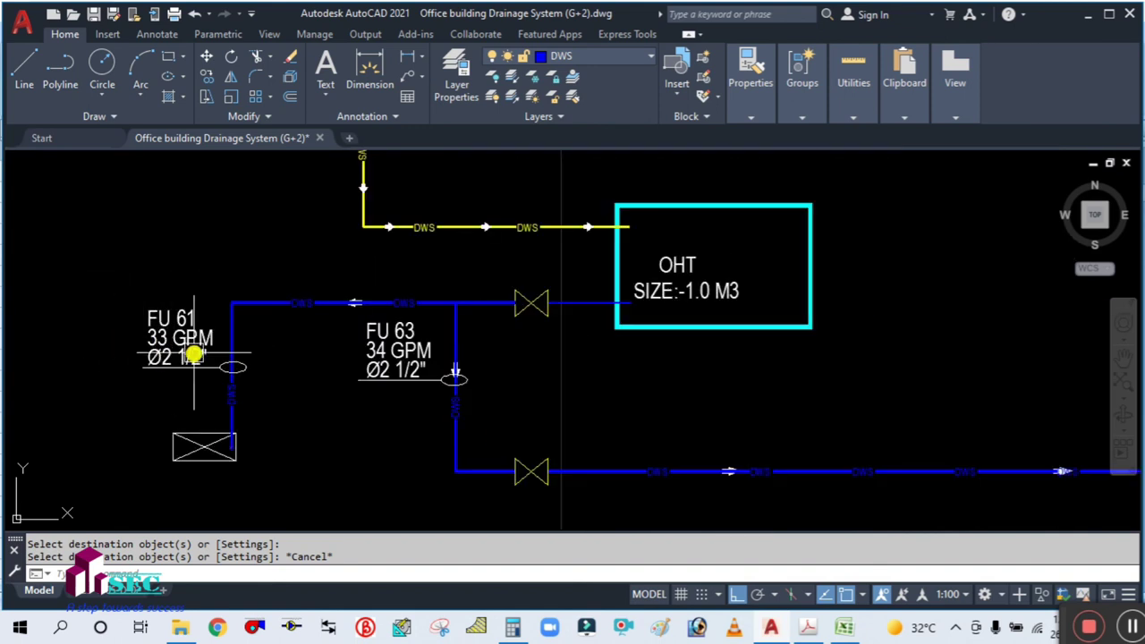
scroll(194, 354, down, 6)
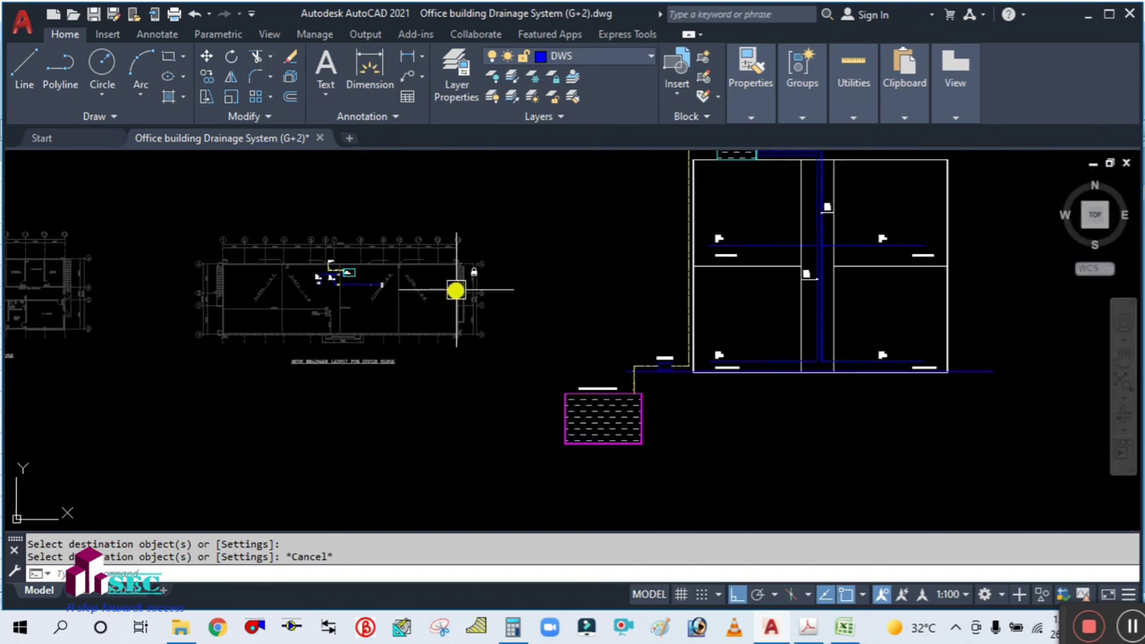
- Examine both 64 FU, 33 GPM, Ø2 1/2" riser labels against the 32 FU first-floor toilet branches in the section
scroll(828, 225, up, 7)
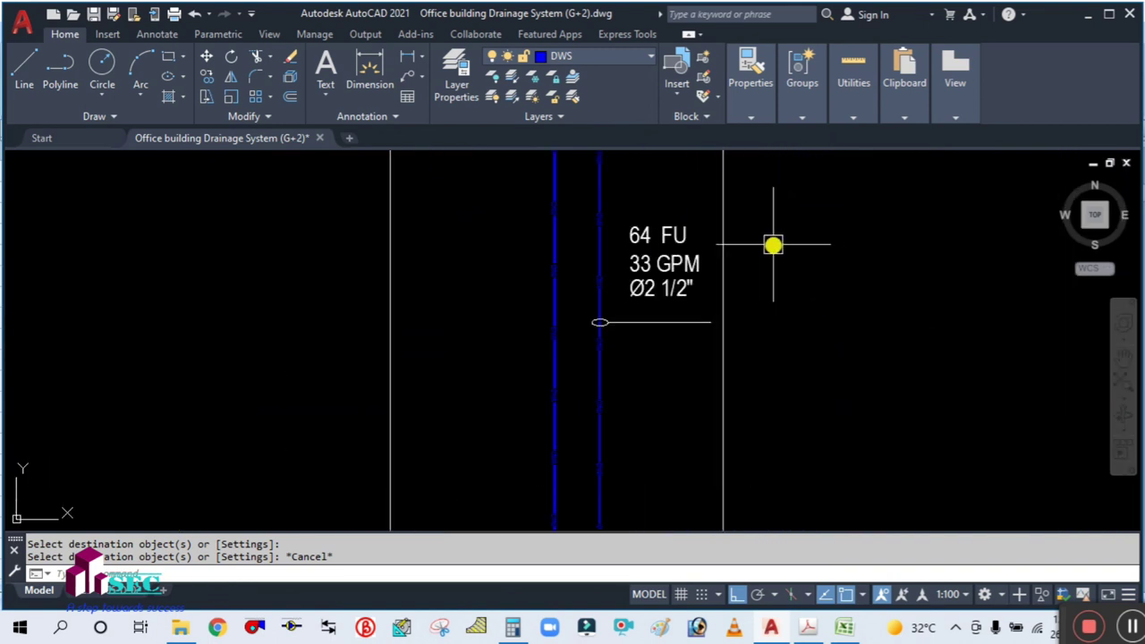
scroll(636, 218, up, 2)
scroll(675, 268, down, 2)
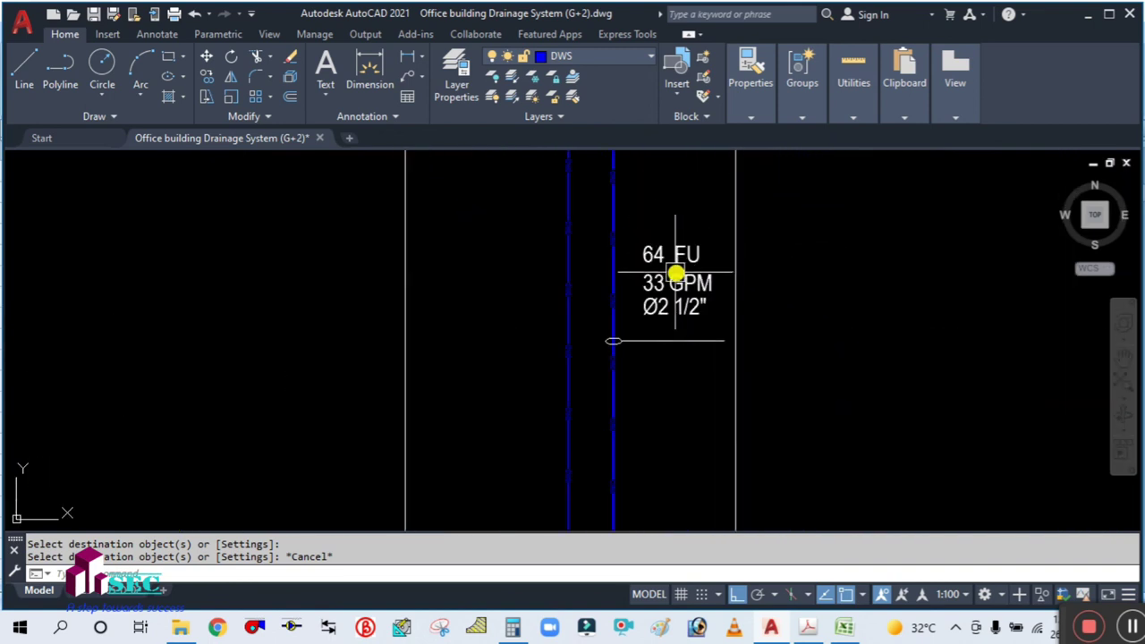
scroll(665, 257, up, 4)
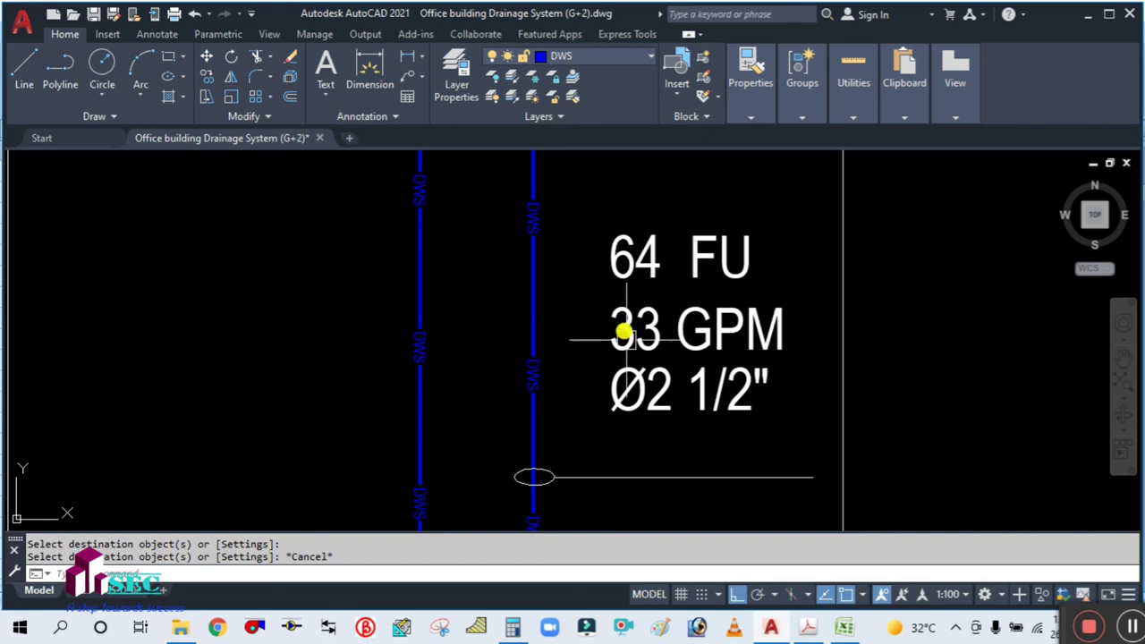
scroll(666, 329, down, 7)
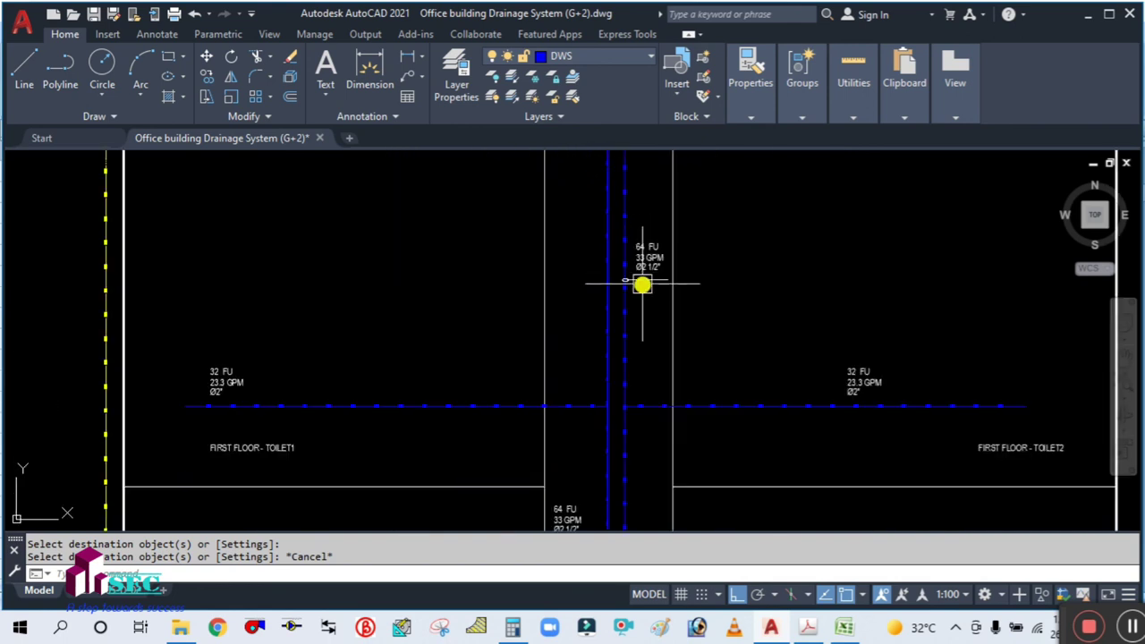
scroll(693, 322, down, 4)
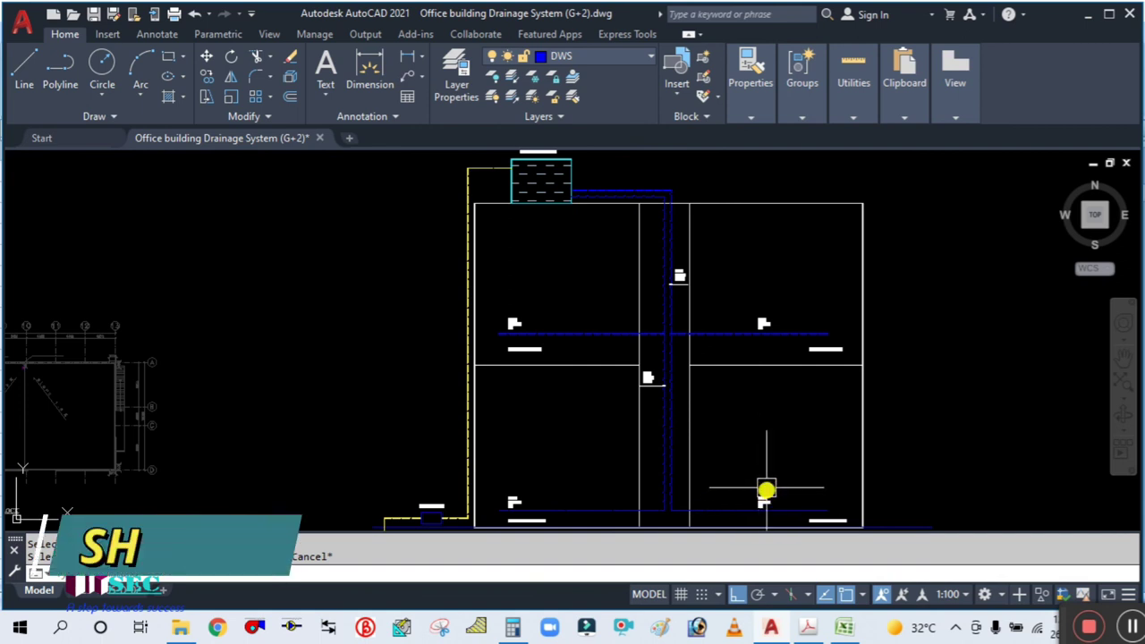
scroll(680, 264, up, 4)
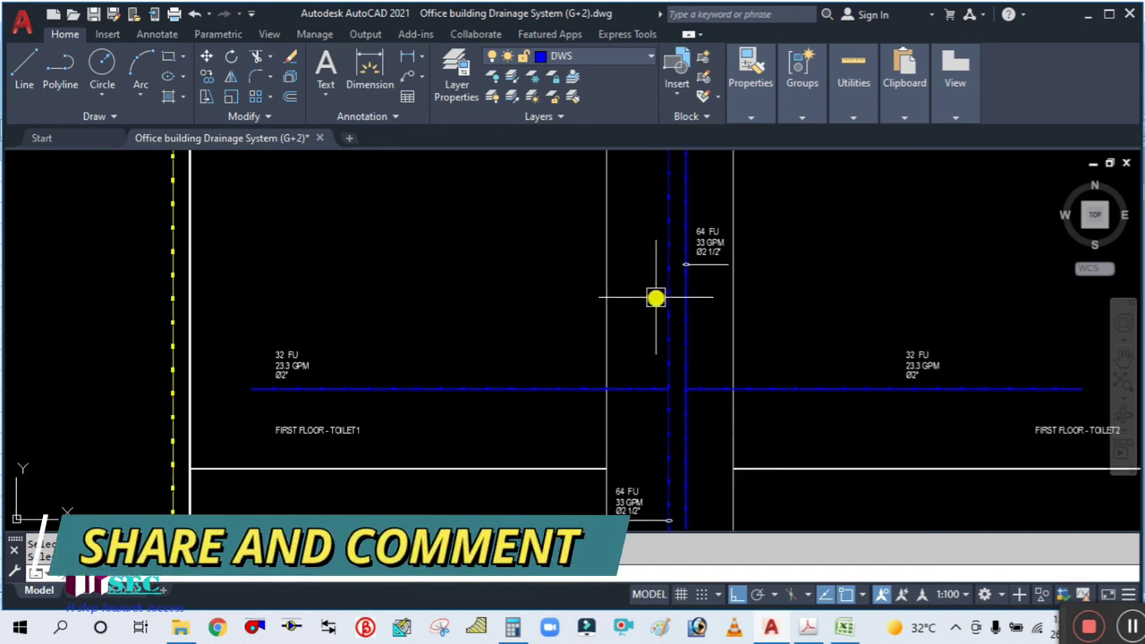
scroll(682, 248, down, 4)
scroll(660, 367, up, 4)
scroll(652, 375, down, 3)
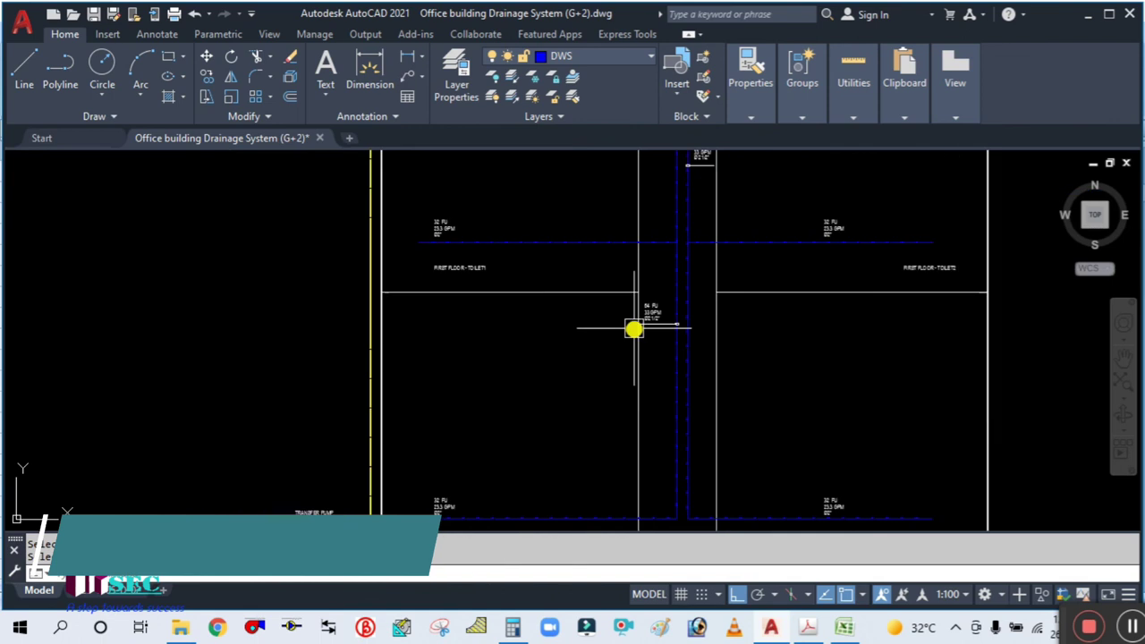
- Move the lower 64 FU, 33 GPM, Ø2 1/2" label and its leader line vertically up the original riser, near the first floor's ceiling
middle_drag(609, 329, 617, 363)
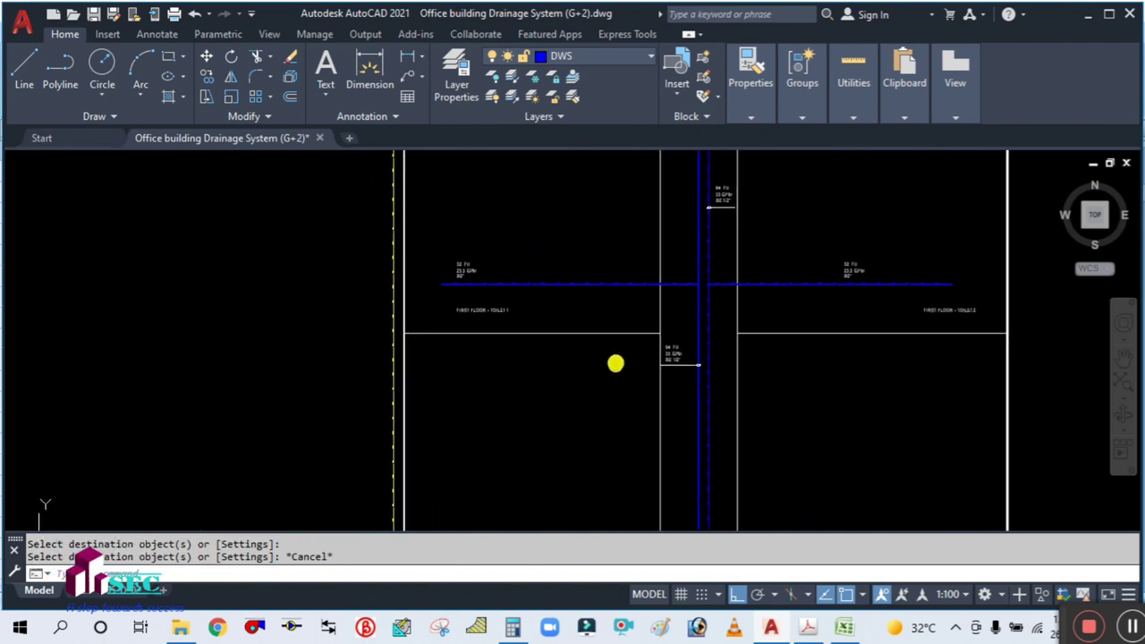
scroll(680, 364, up, 4)
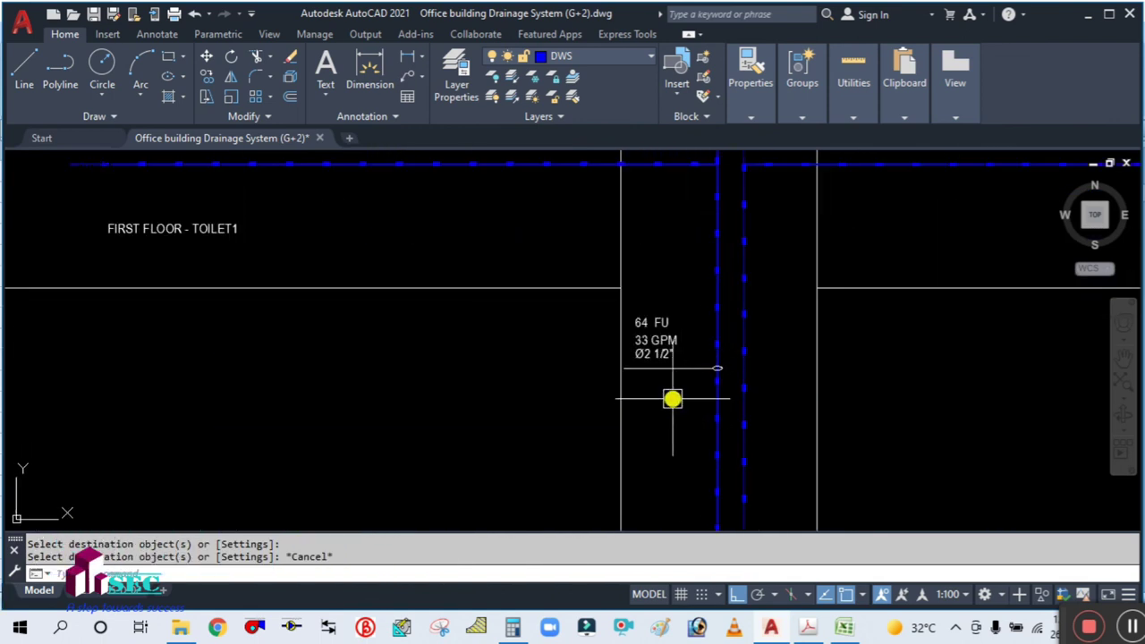
text(m)
key(Return)
click(673, 399)
click(647, 307)
scroll(662, 363, down, 4)
key(Return)
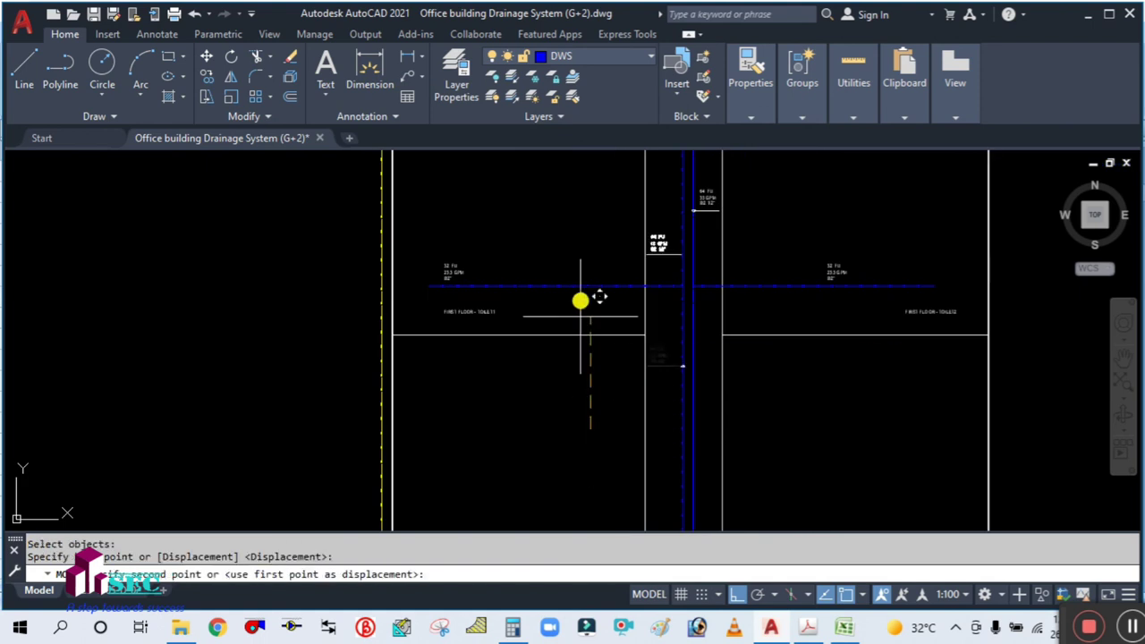
click(582, 296)
scroll(581, 280, up, 2)
mouse_move(577, 237)
middle_down()
mouse_move(593, 326)
mouse_move(582, 417)
middle_up()
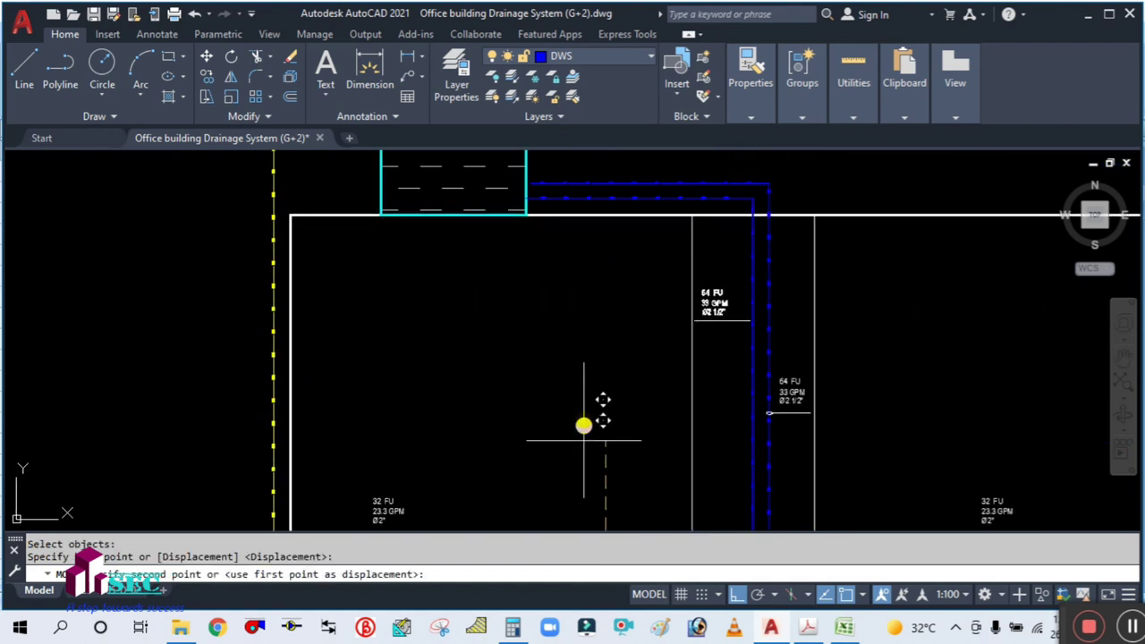
key(Escape)
- Check the raised riser label's position against the second riser's label, the toilet branches and the roof tank
scroll(560, 320, down, 3)
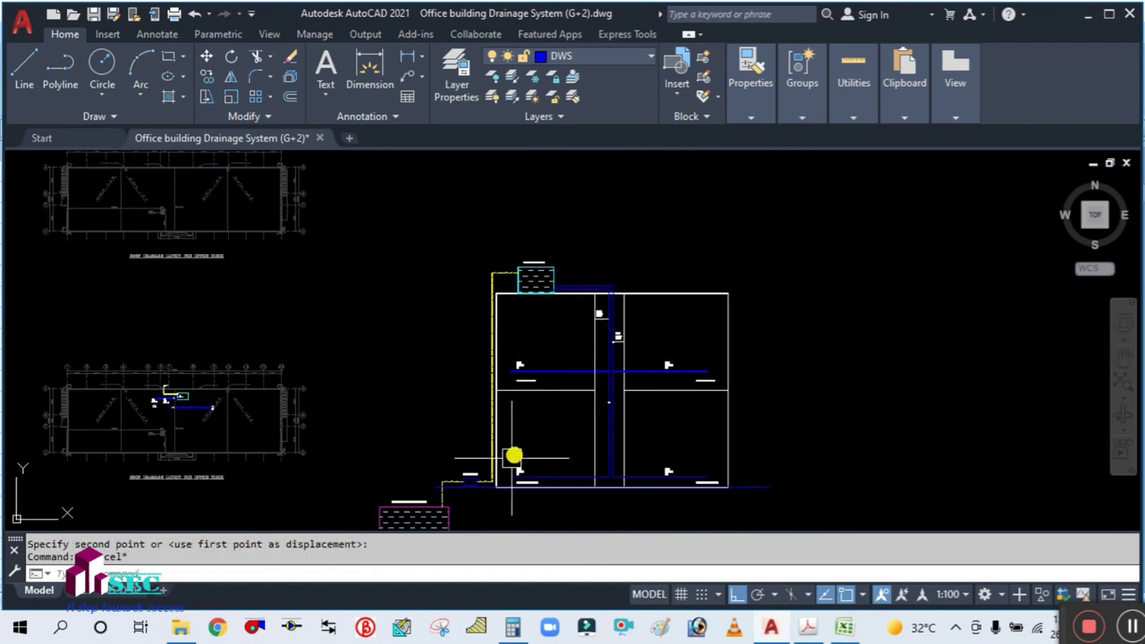
scroll(522, 394, up, 2)
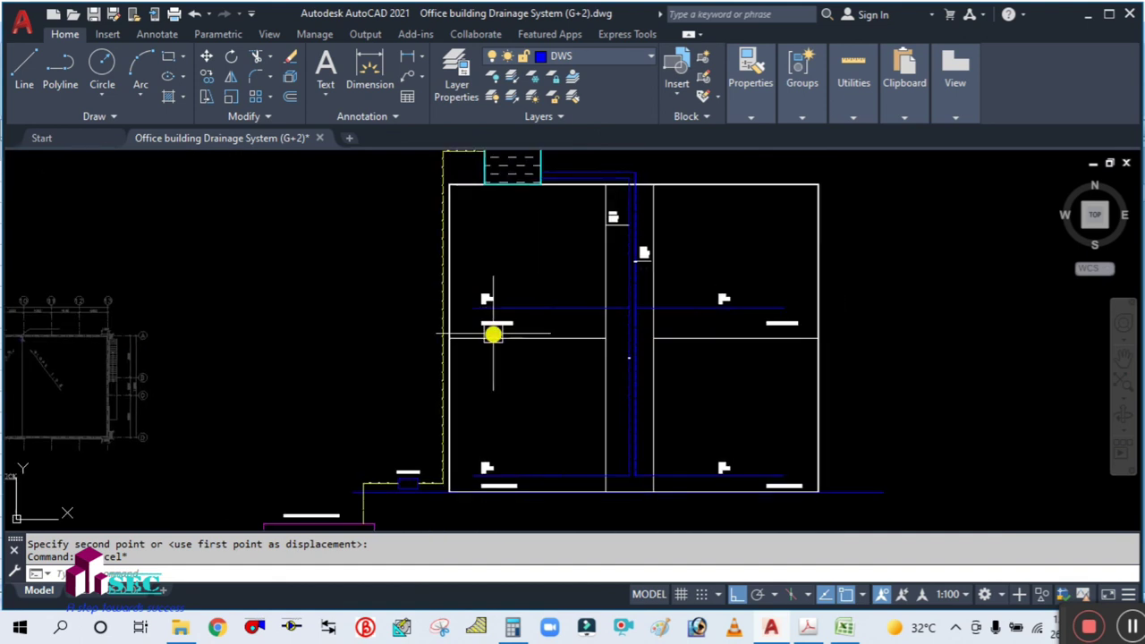
scroll(587, 199, up, 2)
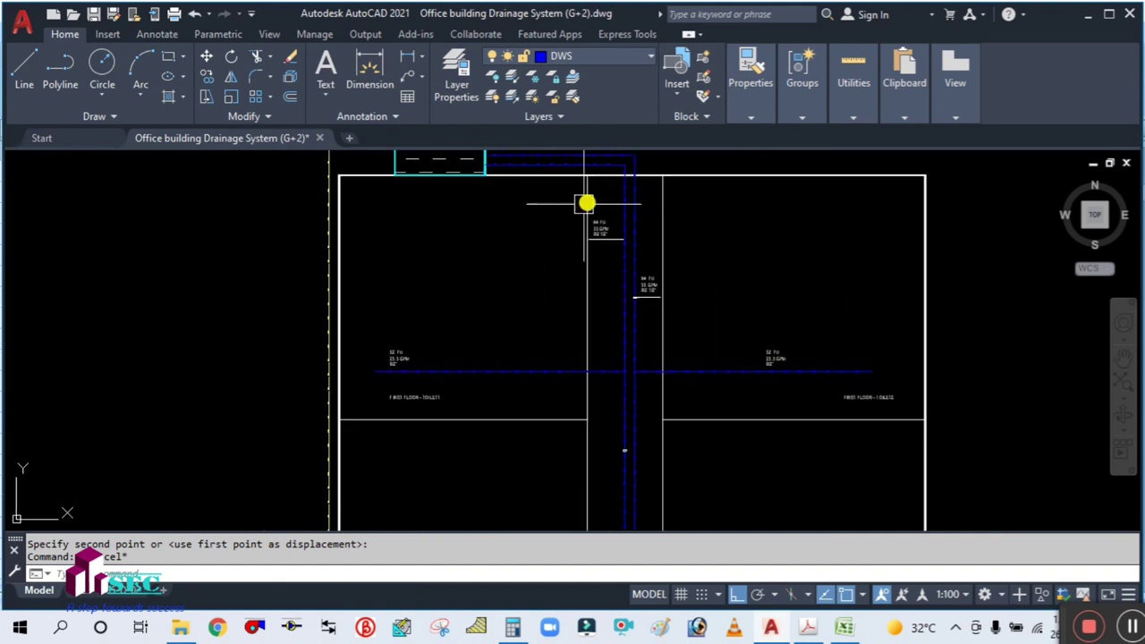
scroll(576, 273, down, 2)
middle_drag(603, 371, 602, 347)
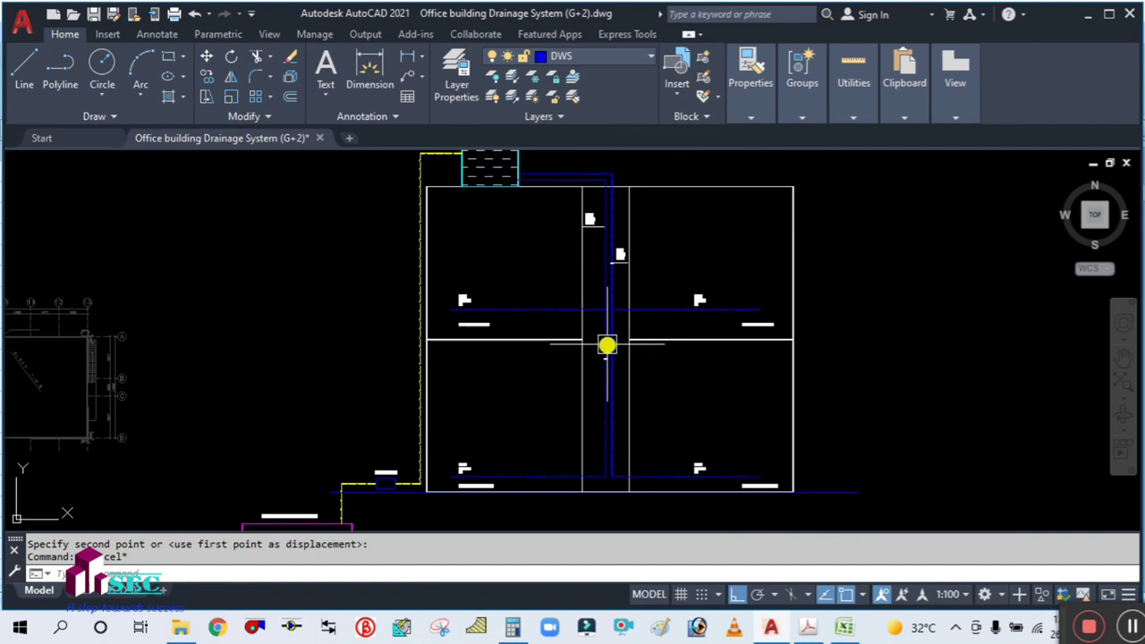
scroll(602, 347, down, 2)
mouse_move(515, 496)
middle_down()
mouse_move(475, 473)
mouse_move(473, 382)
middle_up()
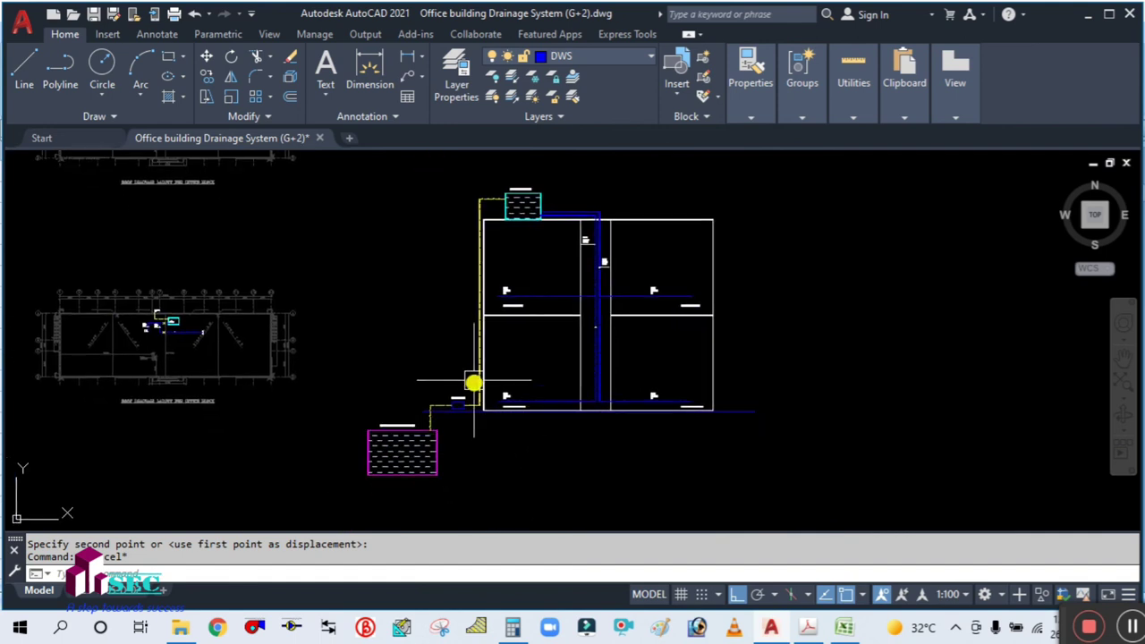
scroll(452, 348, up, 2)
scroll(450, 323, down, 4)
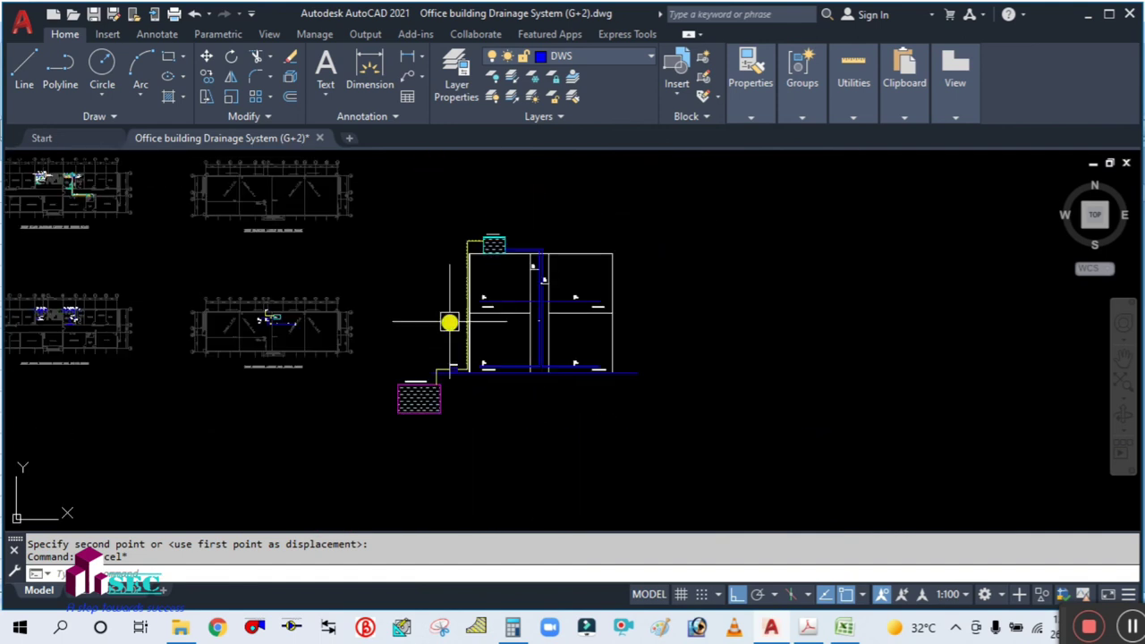
- Review the roof layout and the whole water supply section, from the lower storage tank to the roof tank and both risers
middle_drag(439, 316, 524, 340)
scroll(366, 376, up, 3)
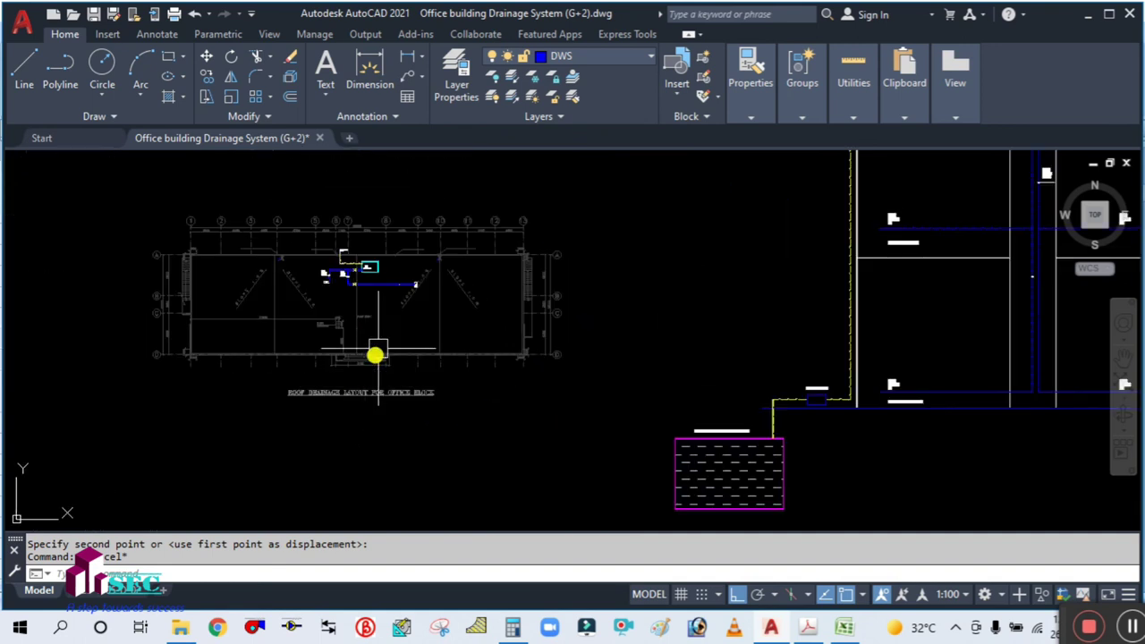
scroll(519, 335, down, 2)
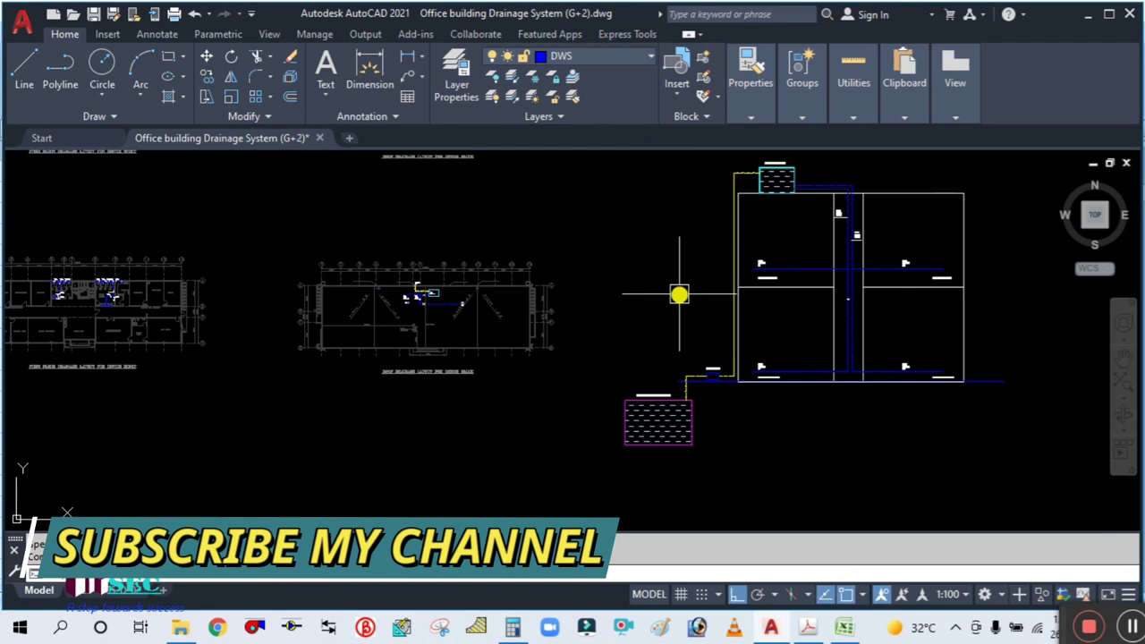
middle_drag(690, 334, 583, 339)
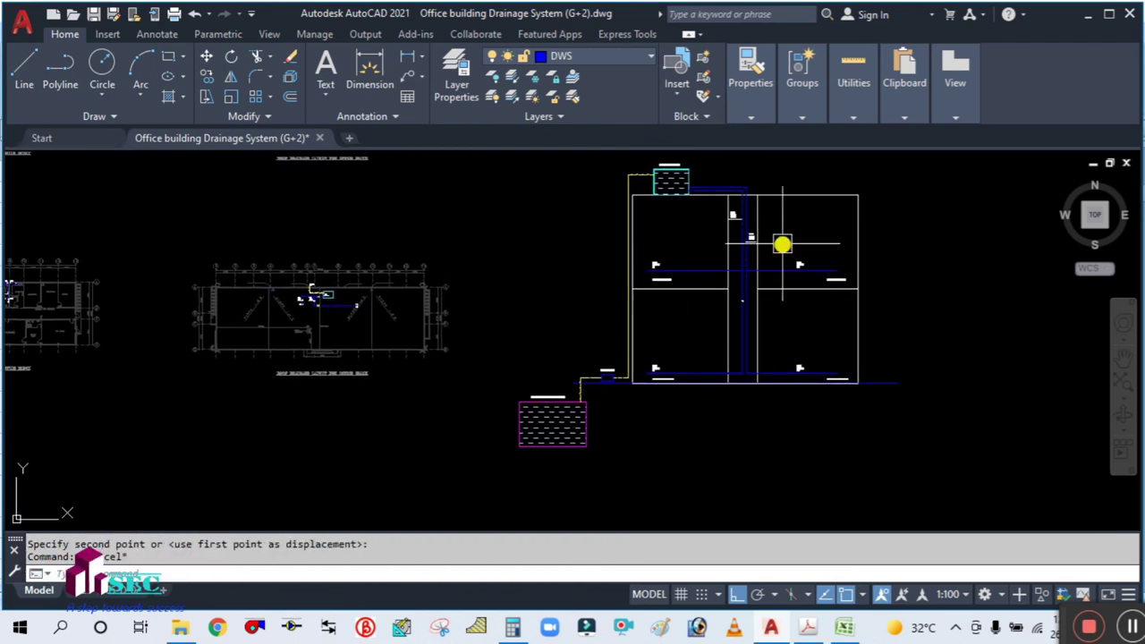
scroll(782, 240, up, 2)
scroll(754, 208, down, 2)
middle_drag(754, 205, 659, 230)
scroll(658, 226, up, 2)
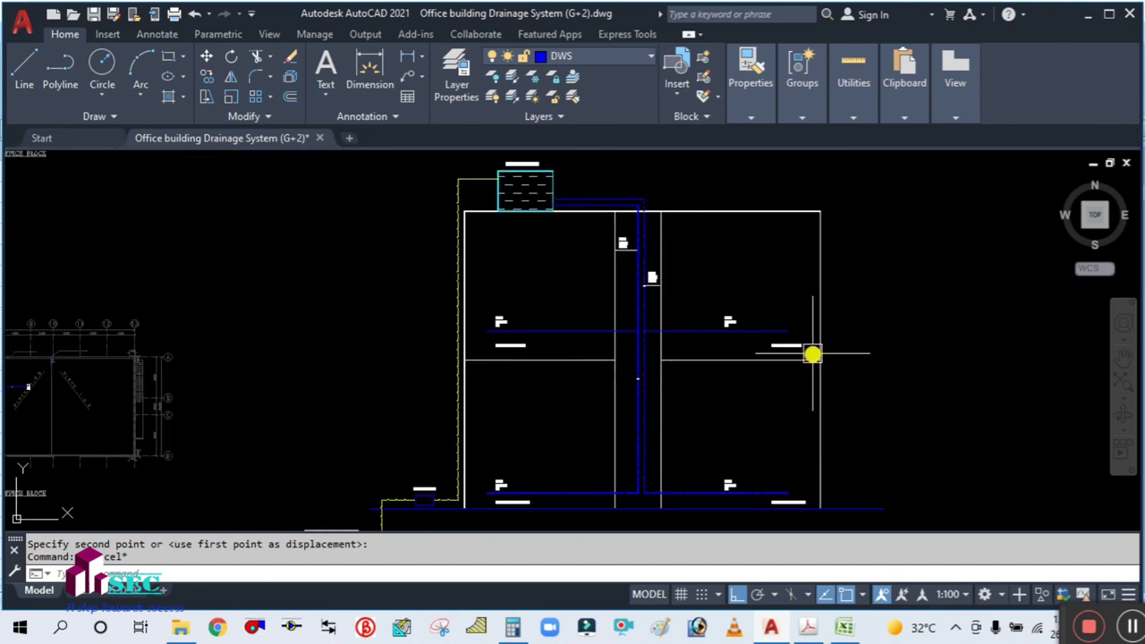
middle_drag(811, 354, 786, 338)
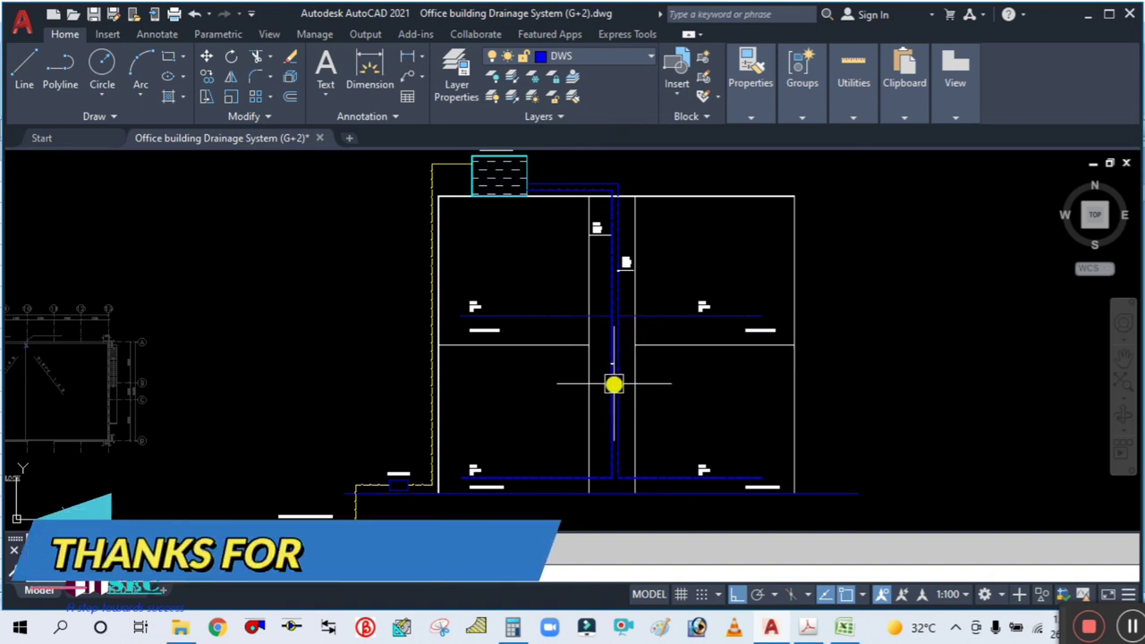
scroll(488, 399, down, 2)
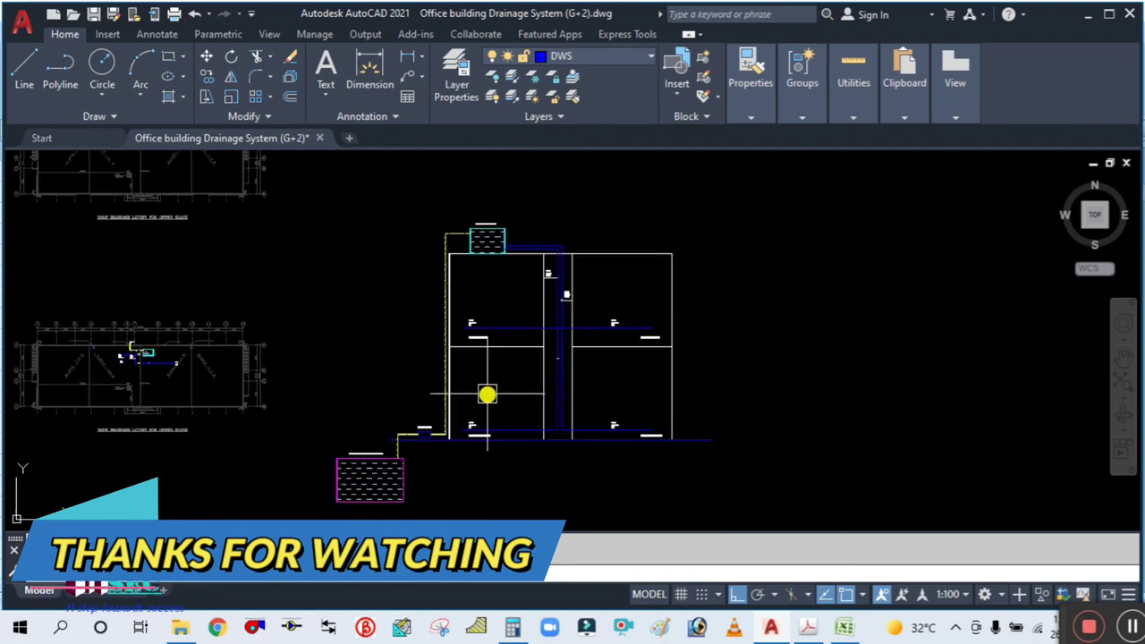
middle_drag(578, 414, 574, 379)
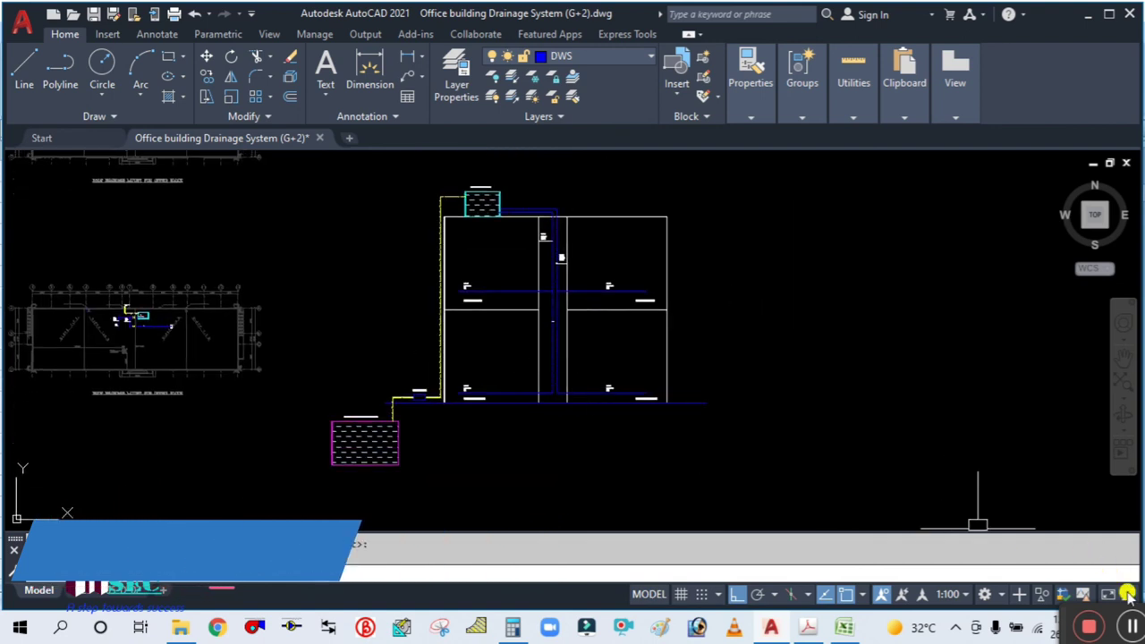